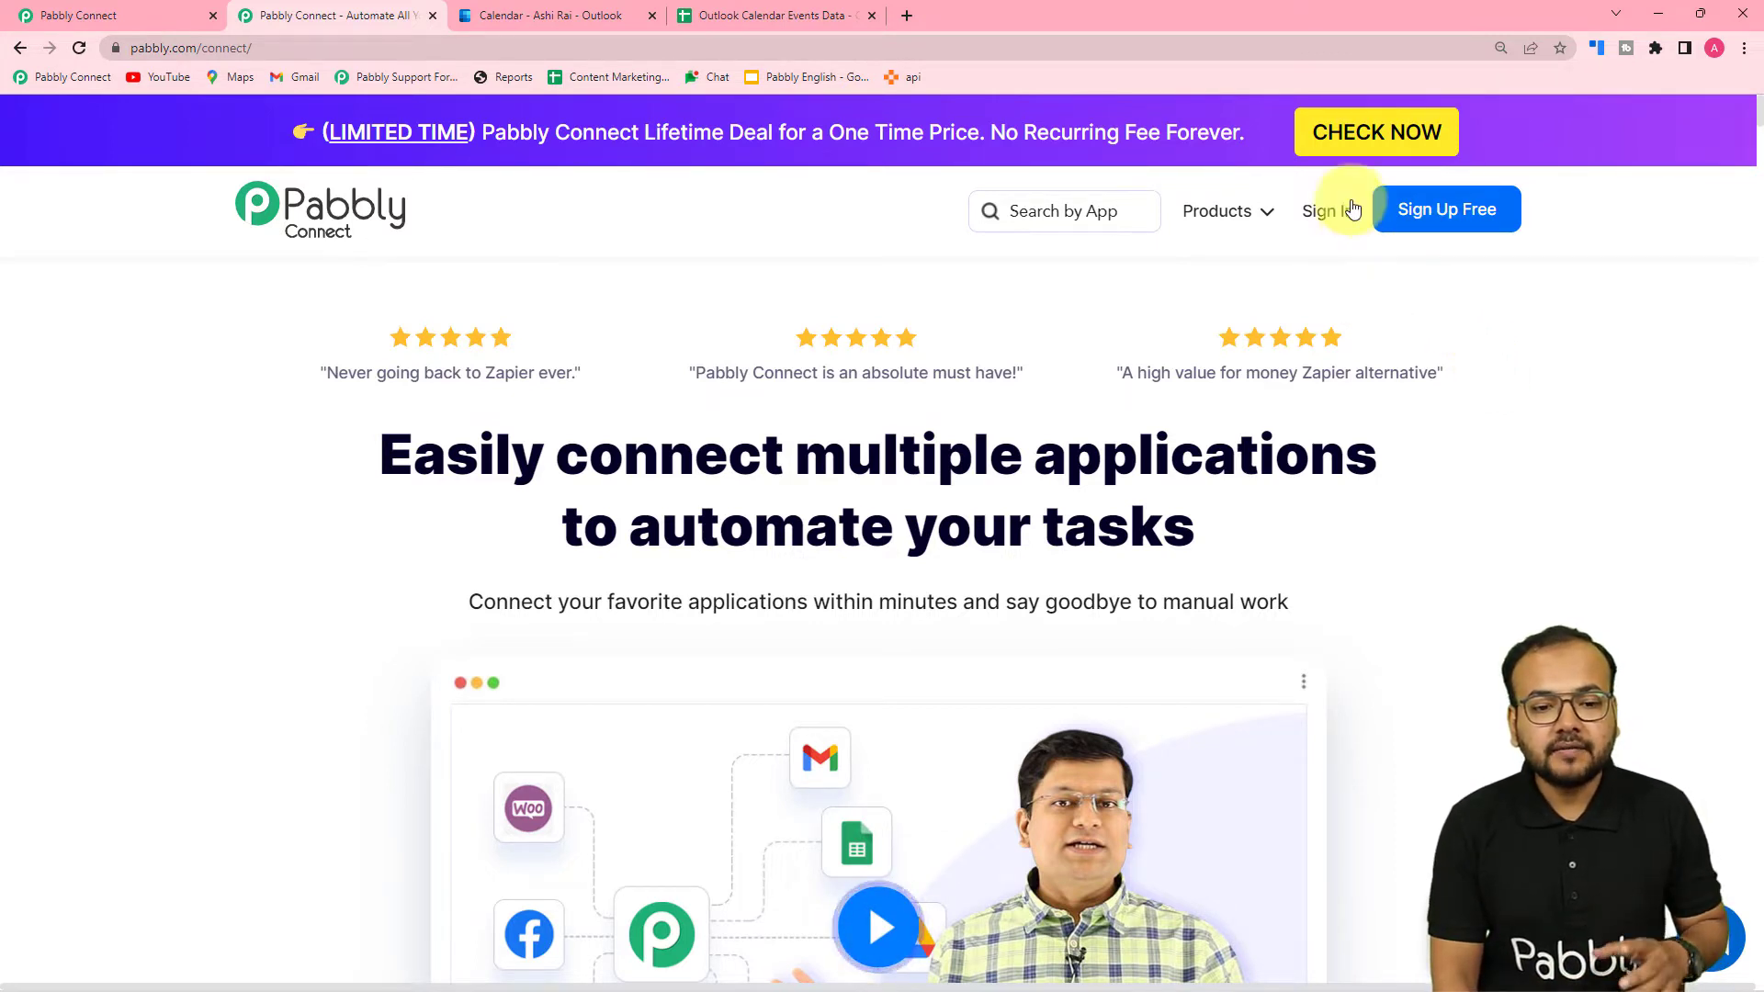
Create a new workflow named "MS Outlook Events to Google Sheets" from the Pabbly Connect dashboard.
mouse_move(1214, 209)
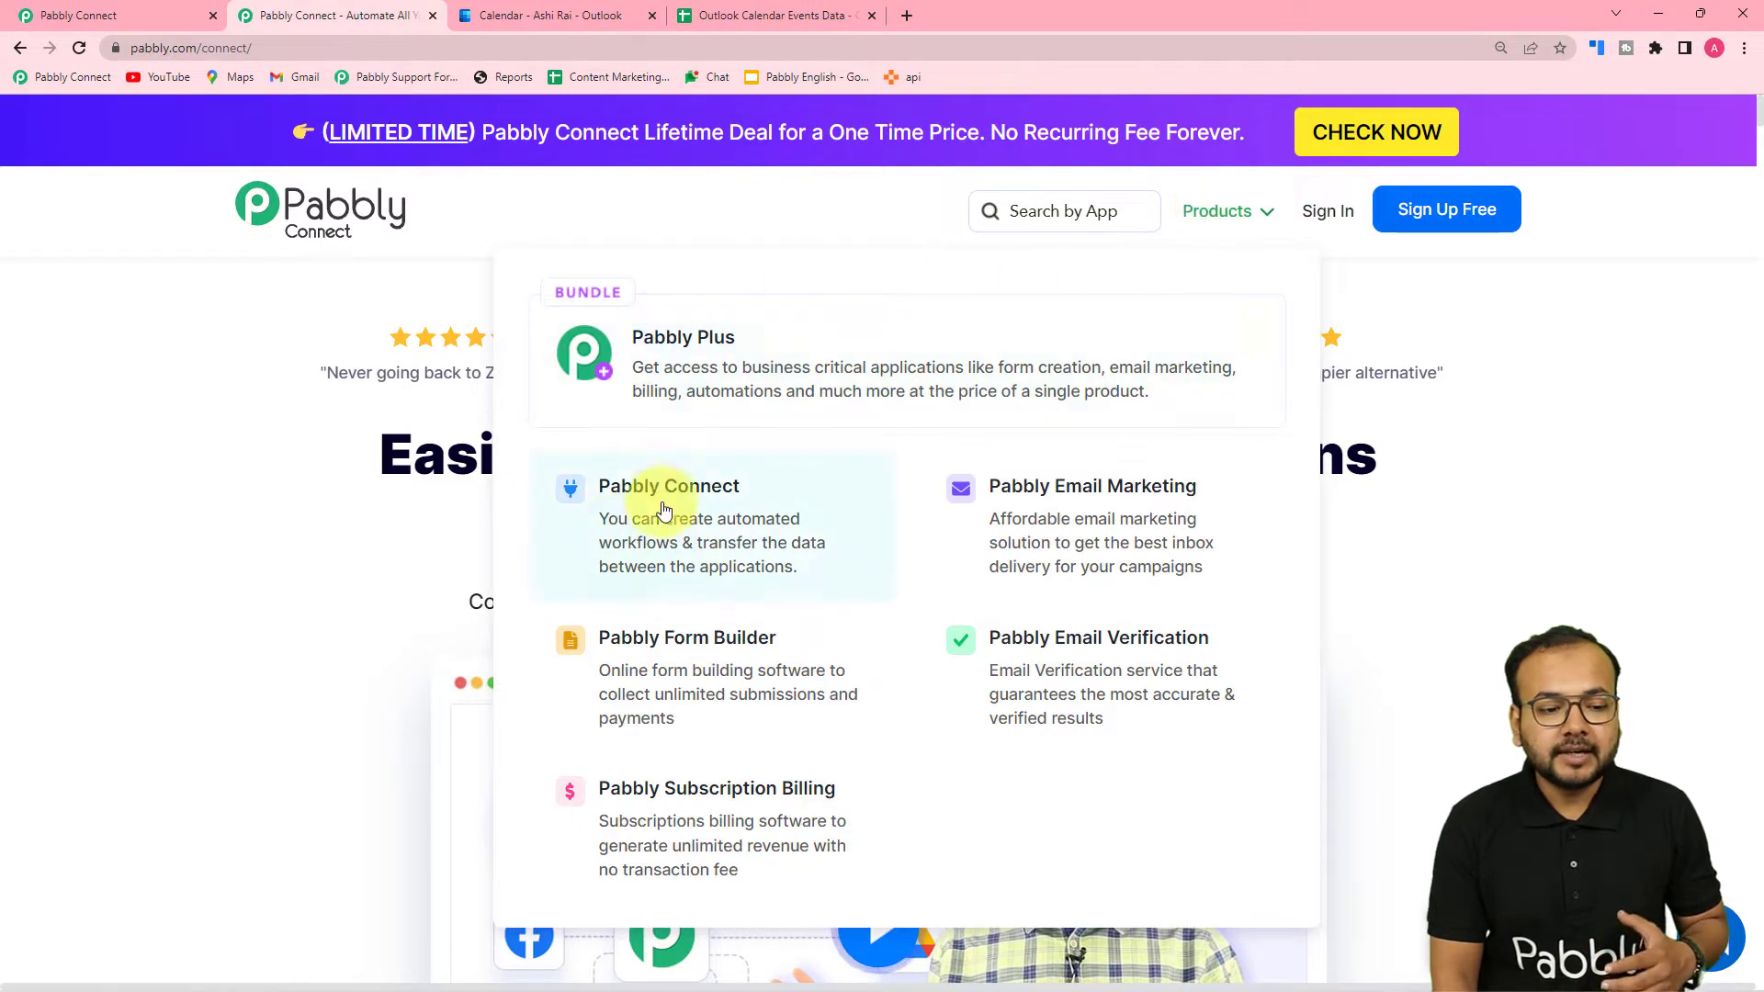
click(102, 15)
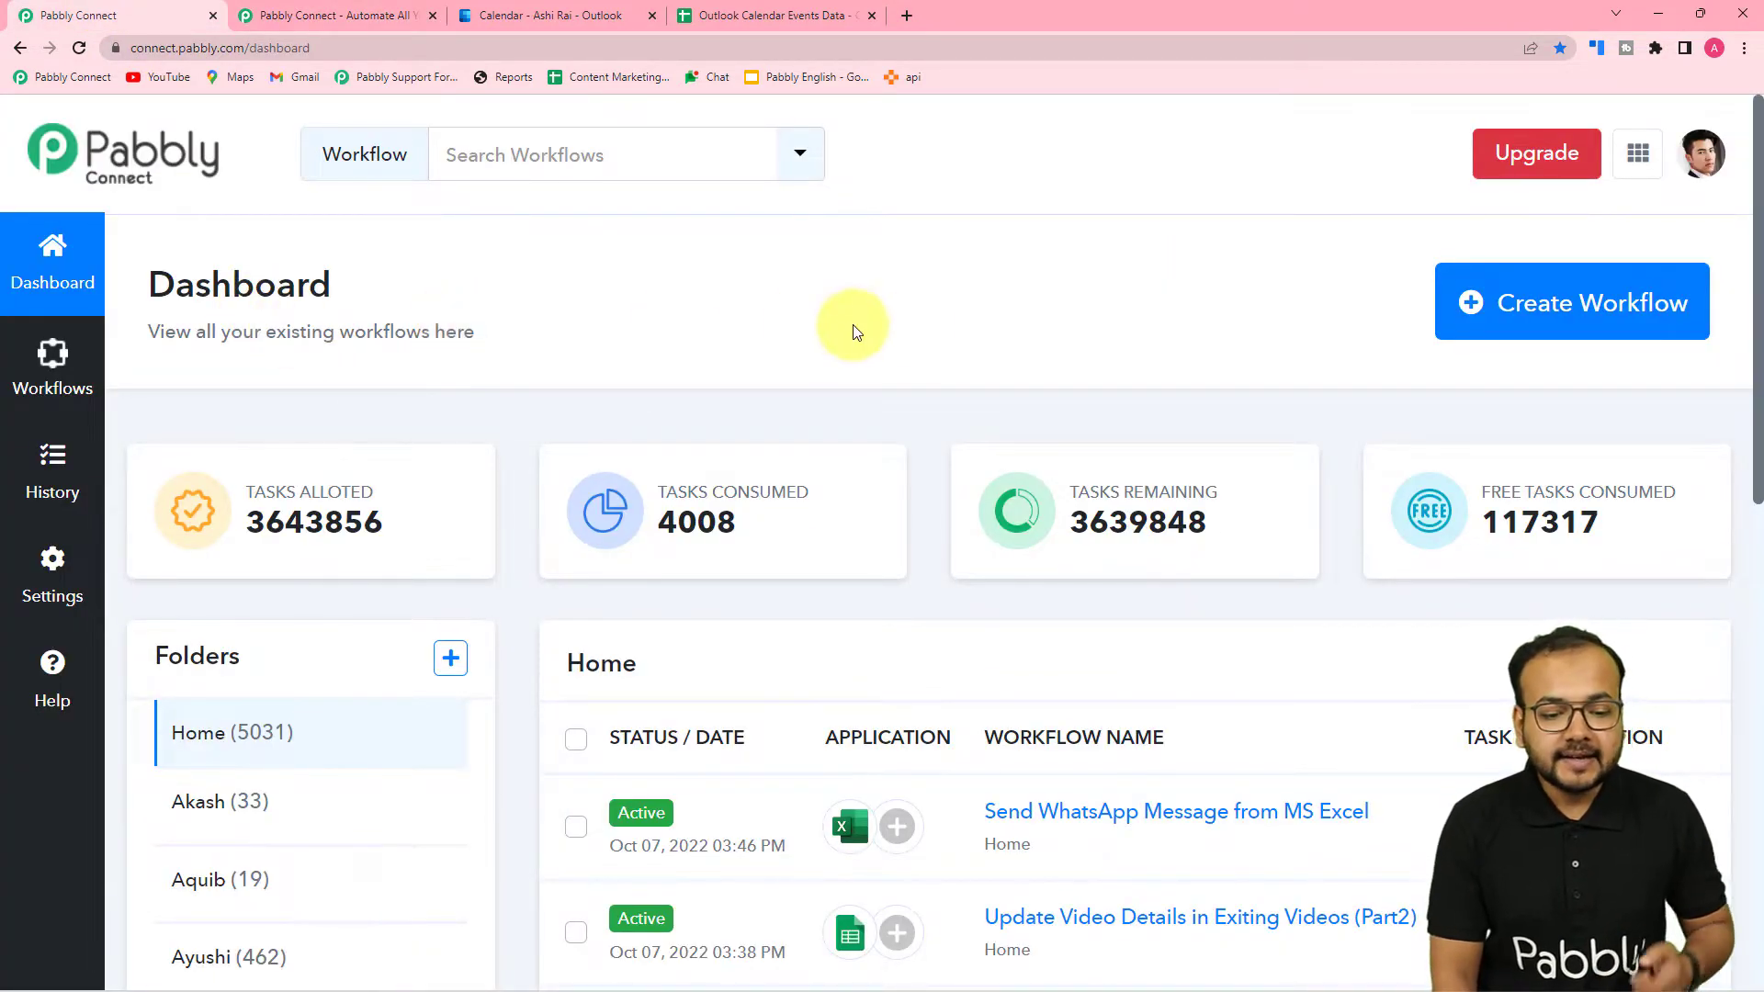
click(1528, 301)
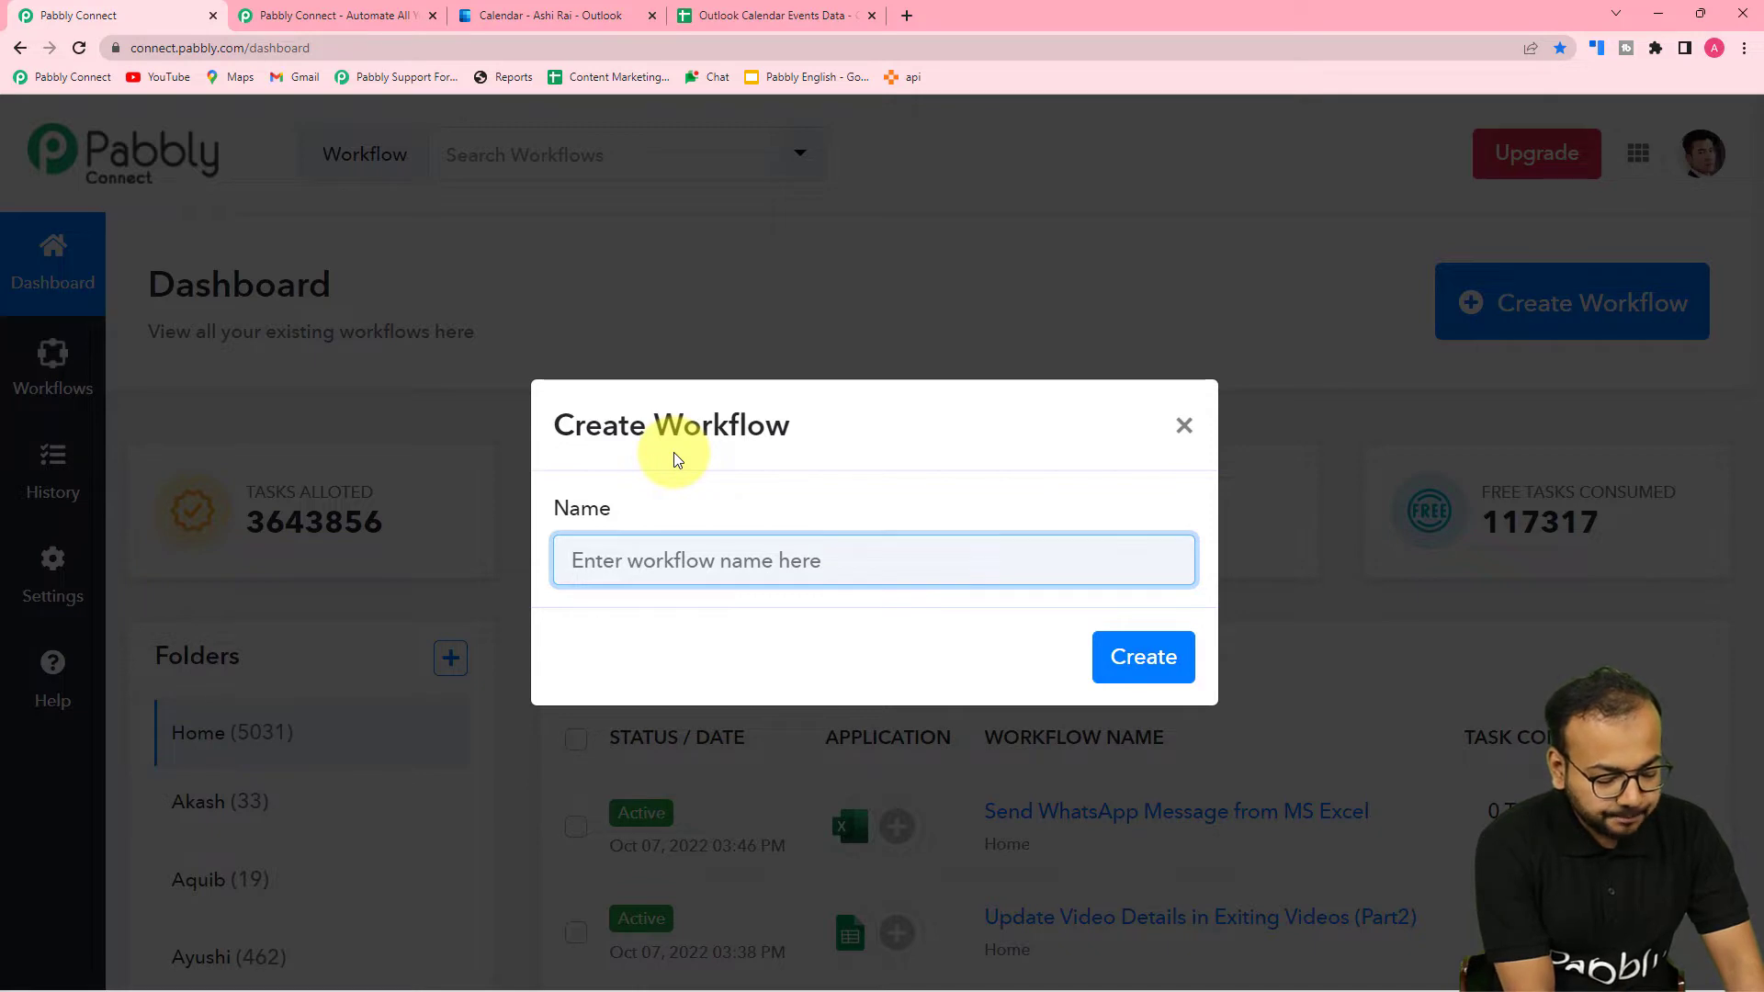
text(MS Outlook )
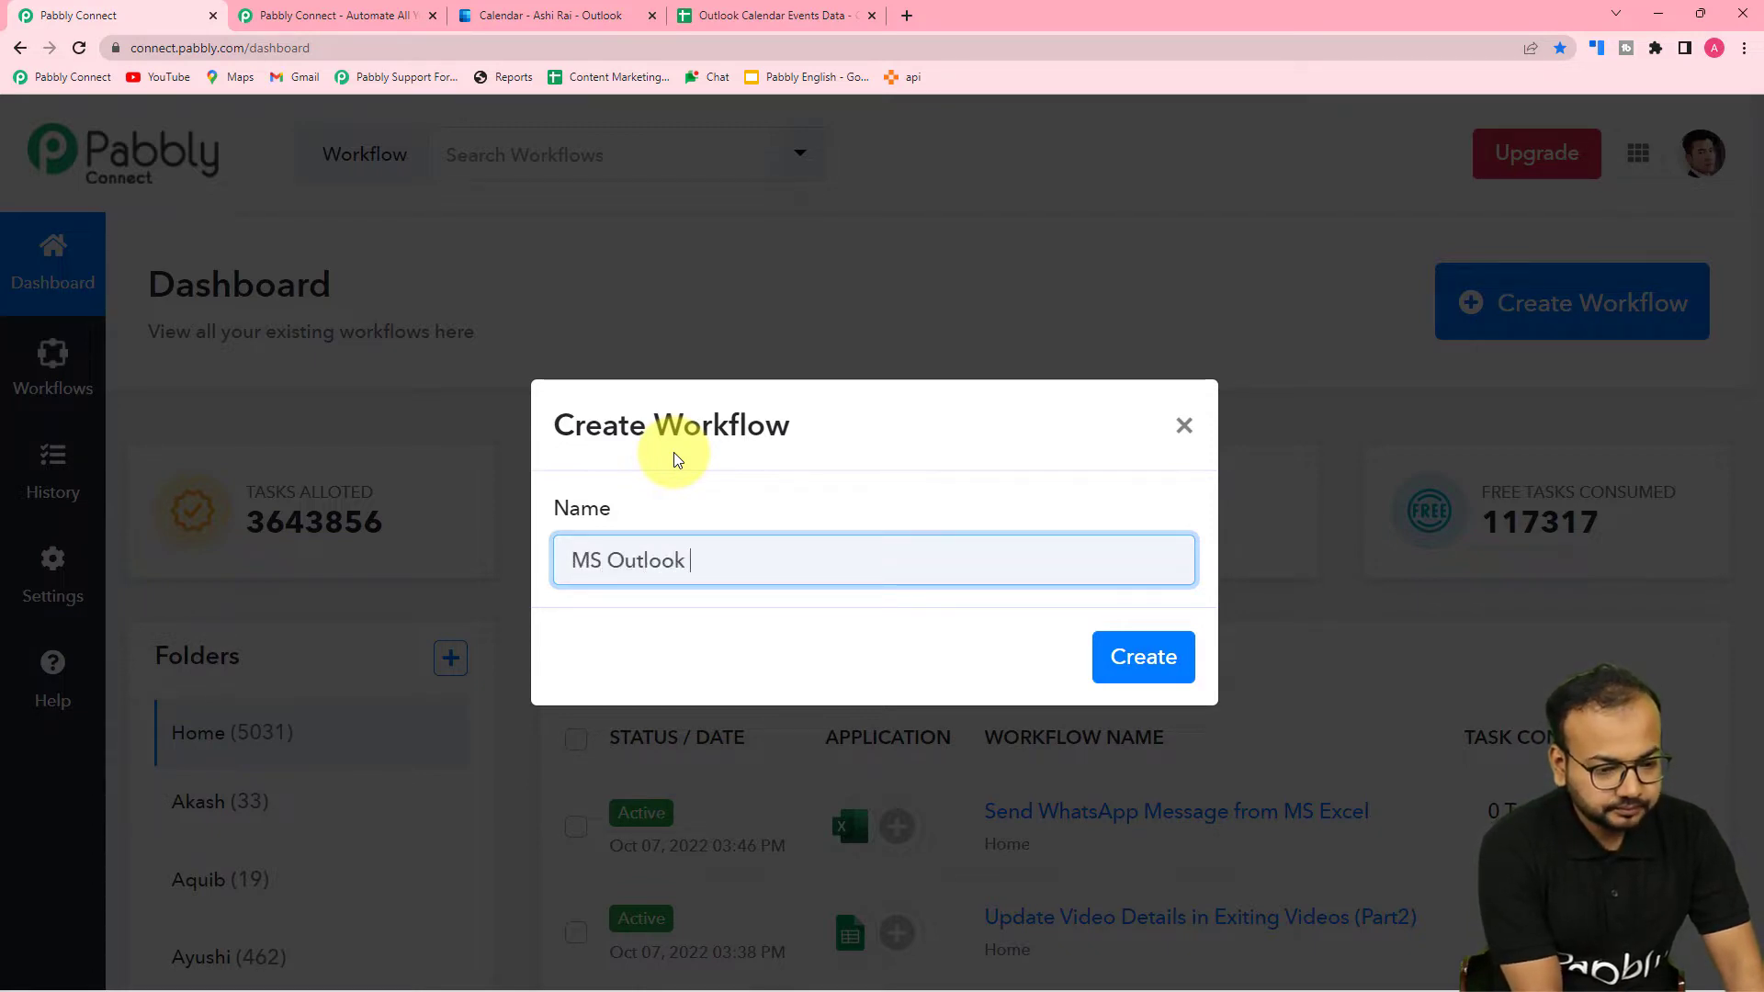
text(Events to)
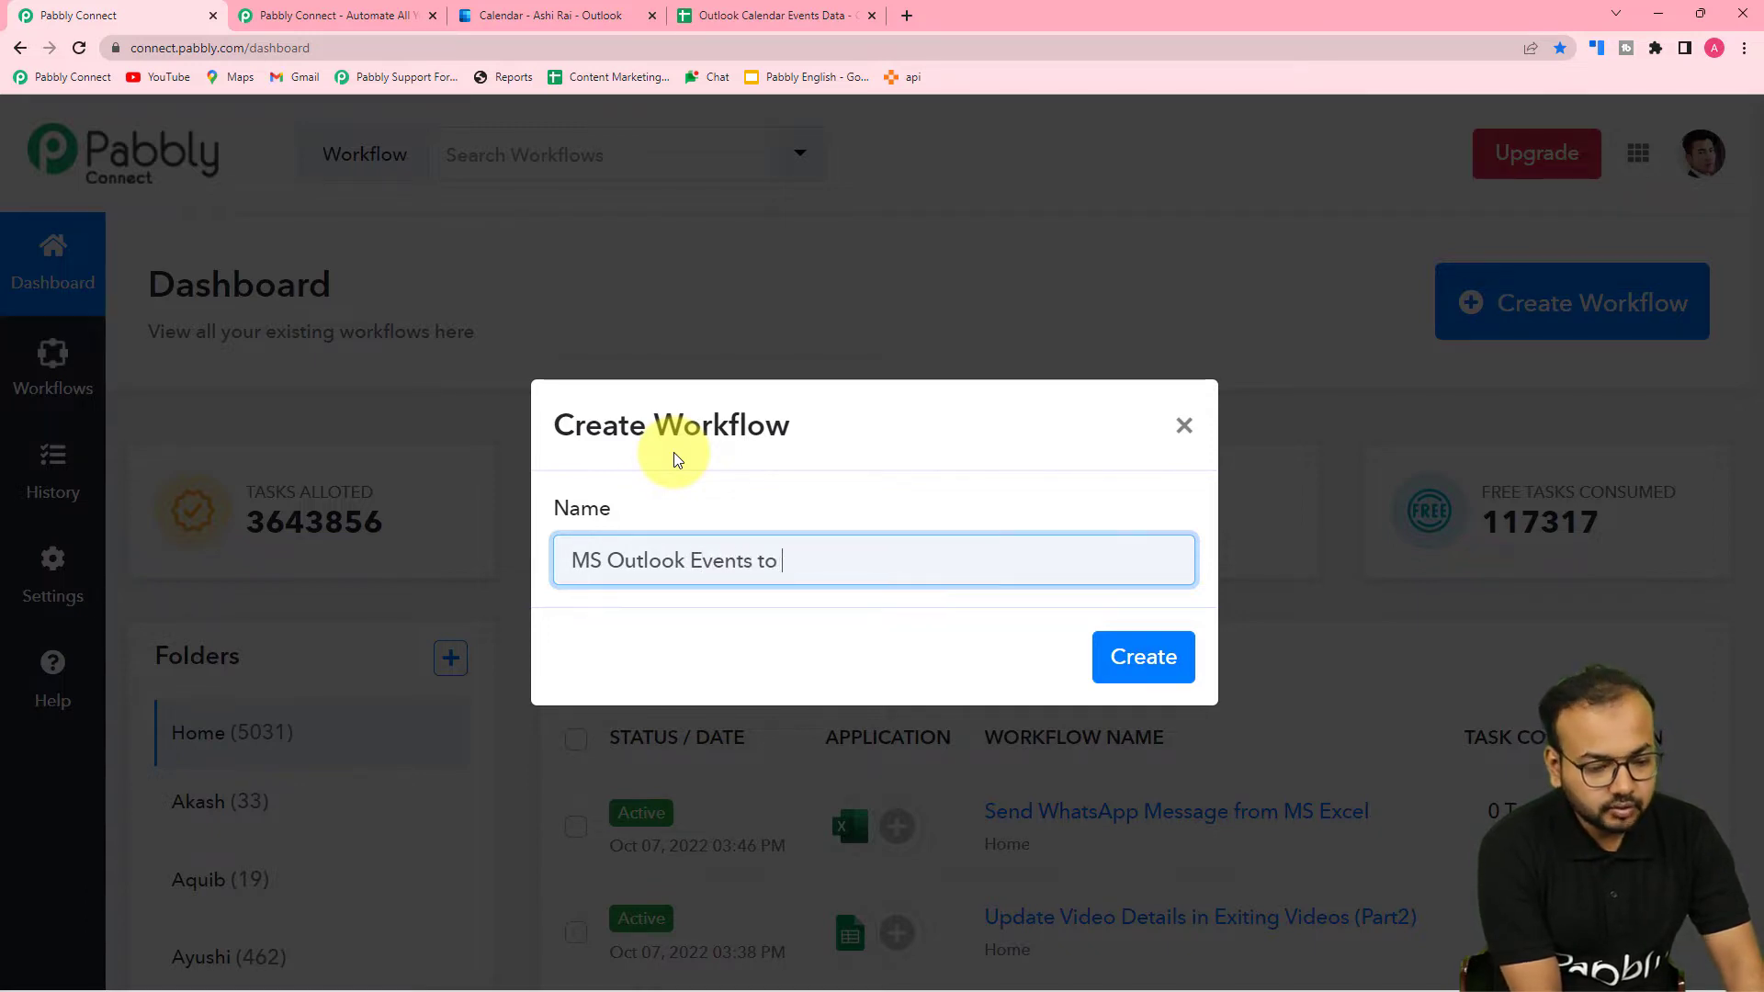
text( Google Sheets)
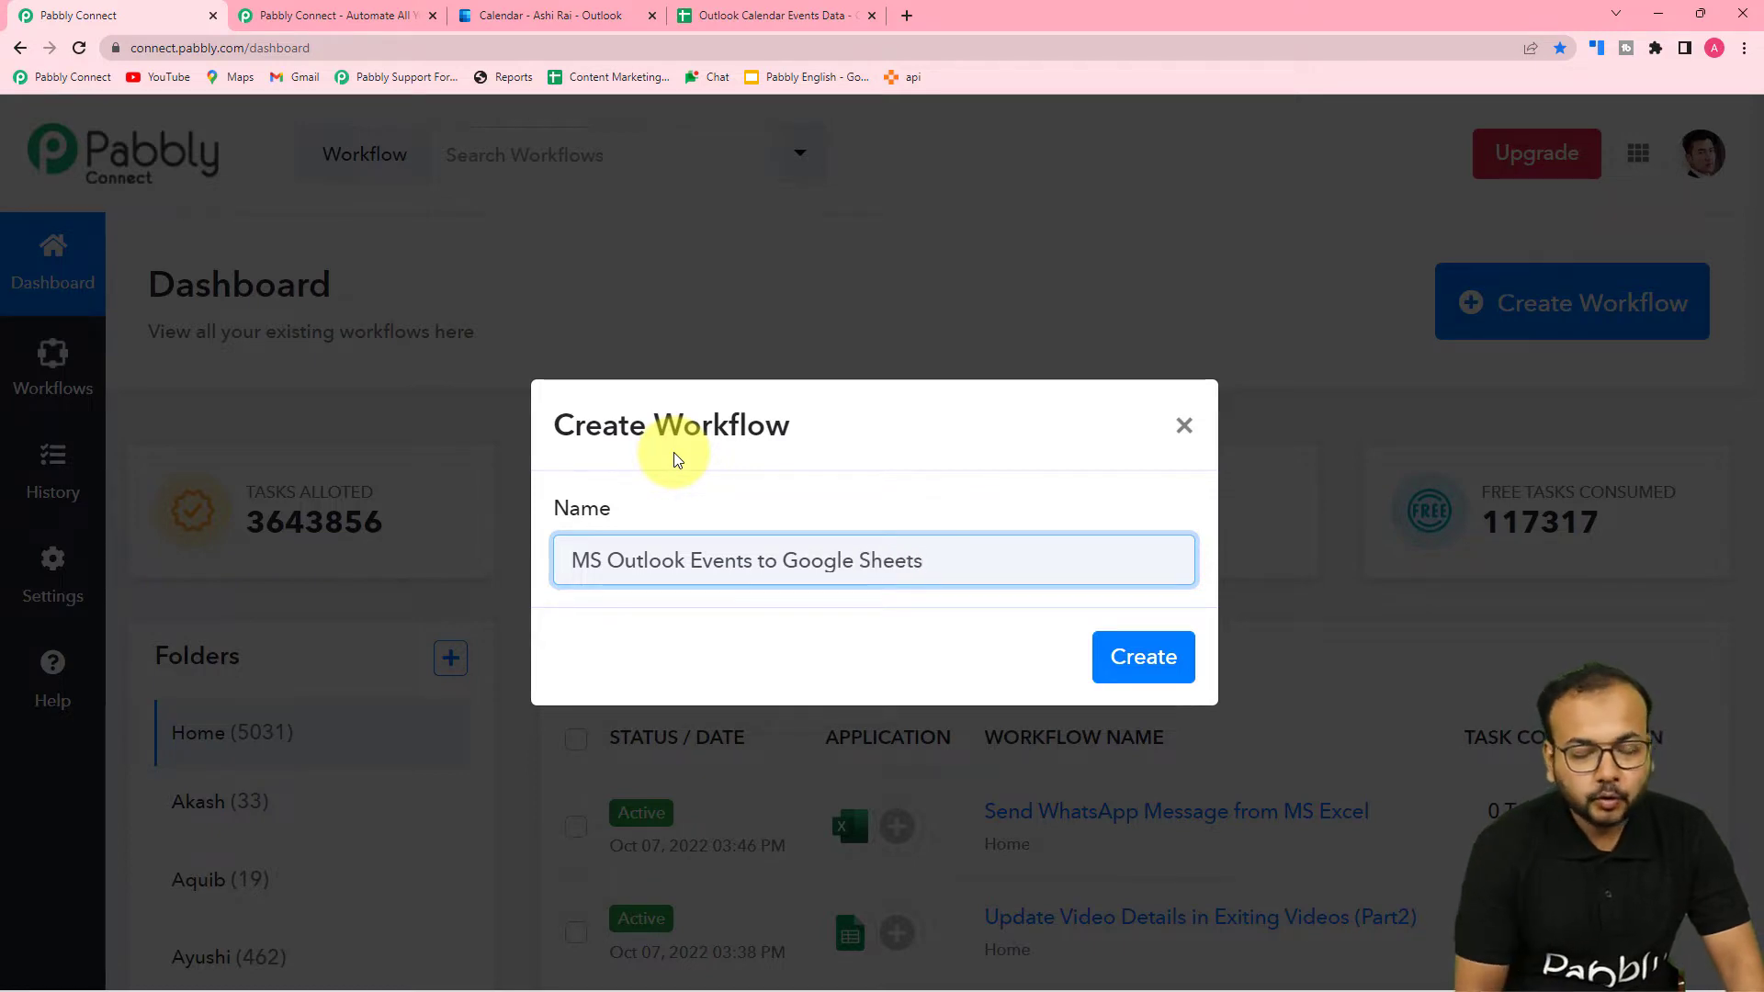
click(1141, 663)
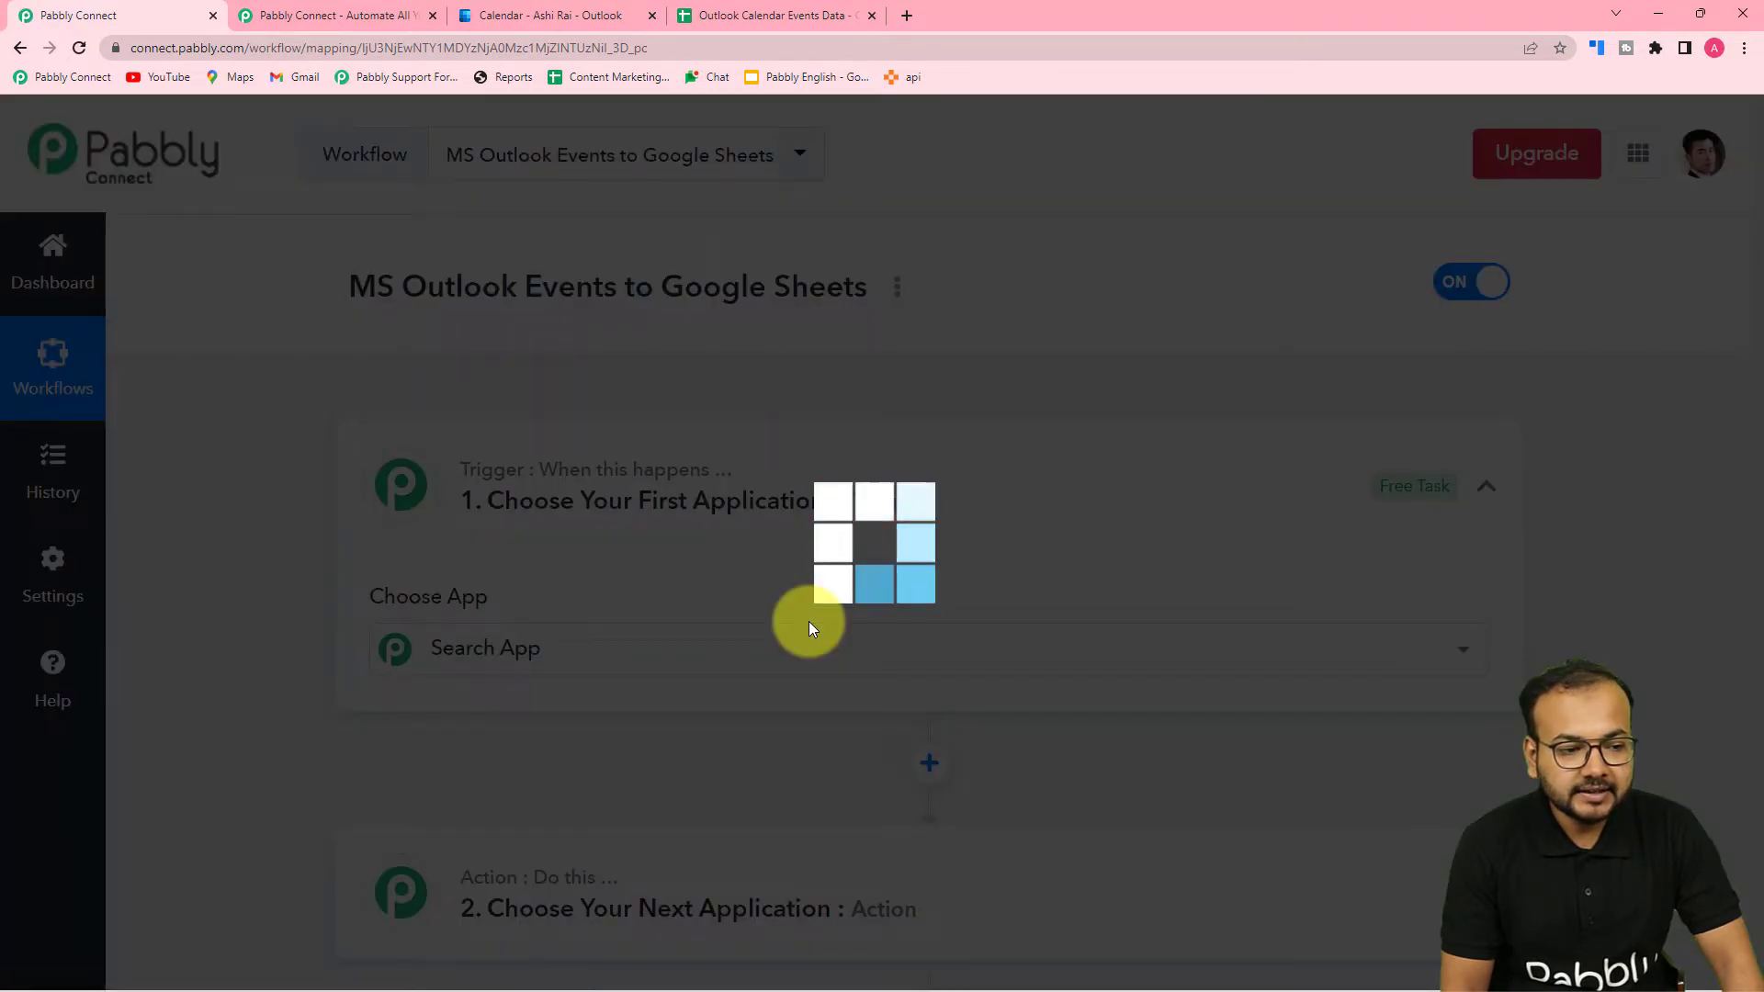
Examine the new workflow's trigger and action sections with the trigger collapsed, and reopen the trigger's app selection.
scroll(427, 536, down, 2)
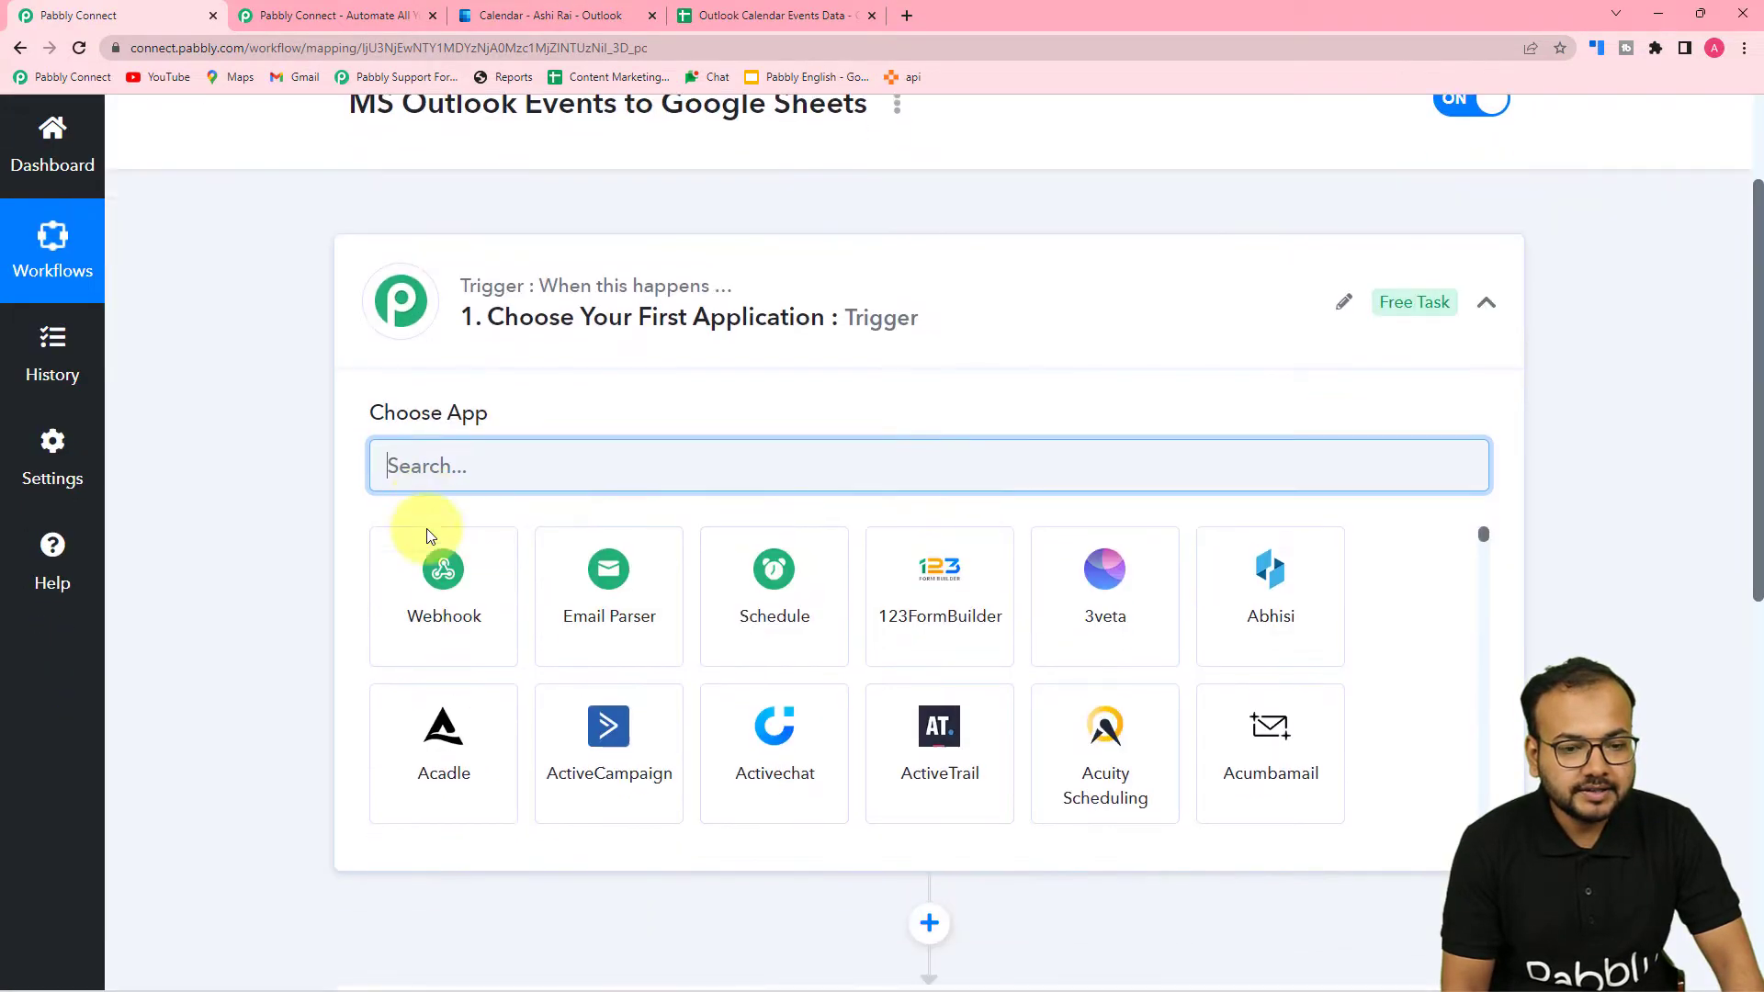
click(1486, 304)
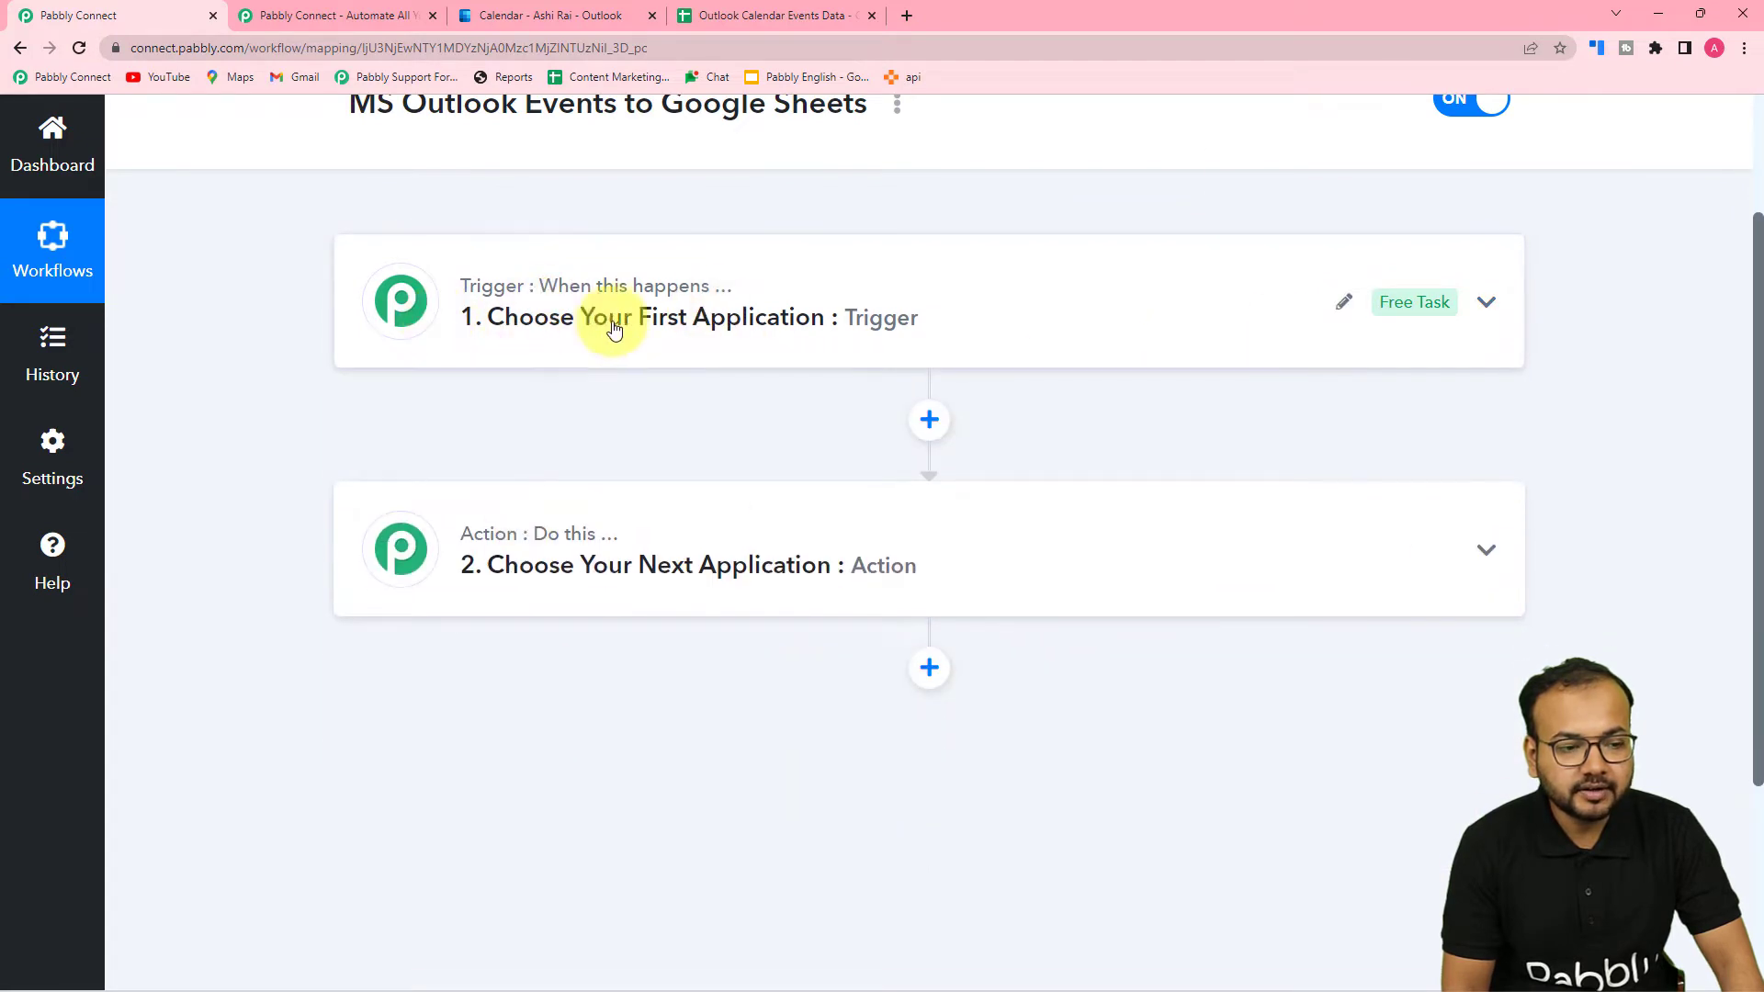
scroll(528, 580, up, 1)
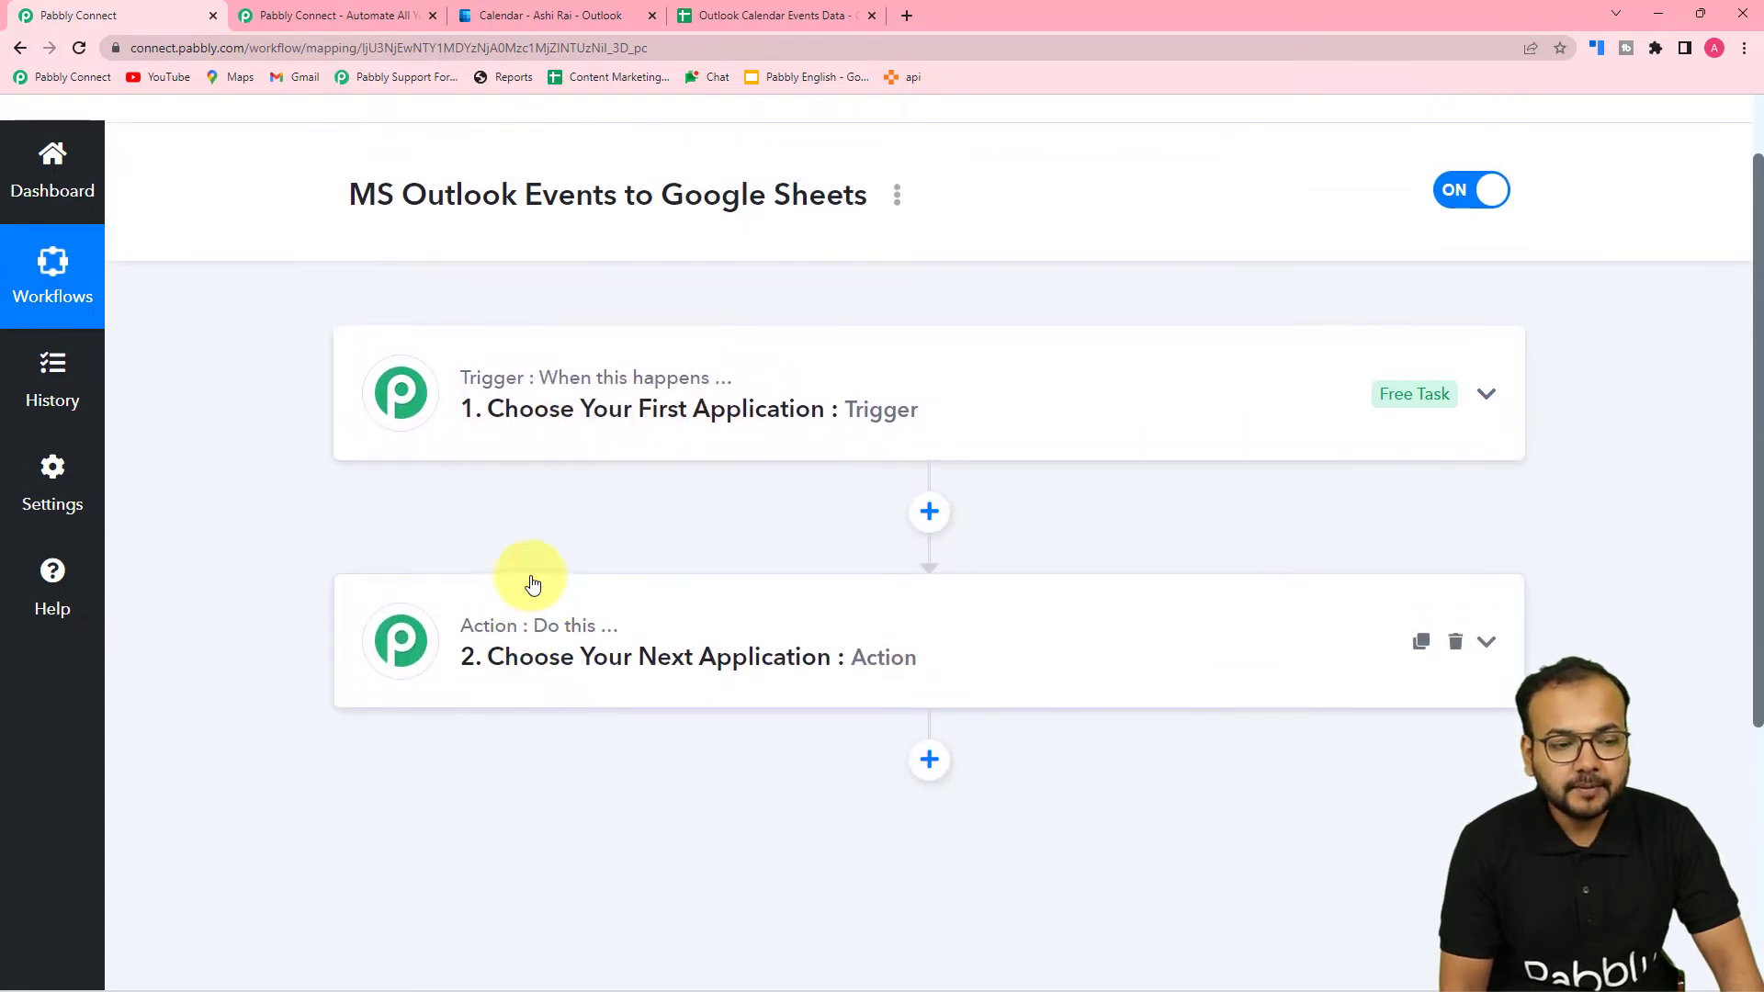
mouse_move(493, 632)
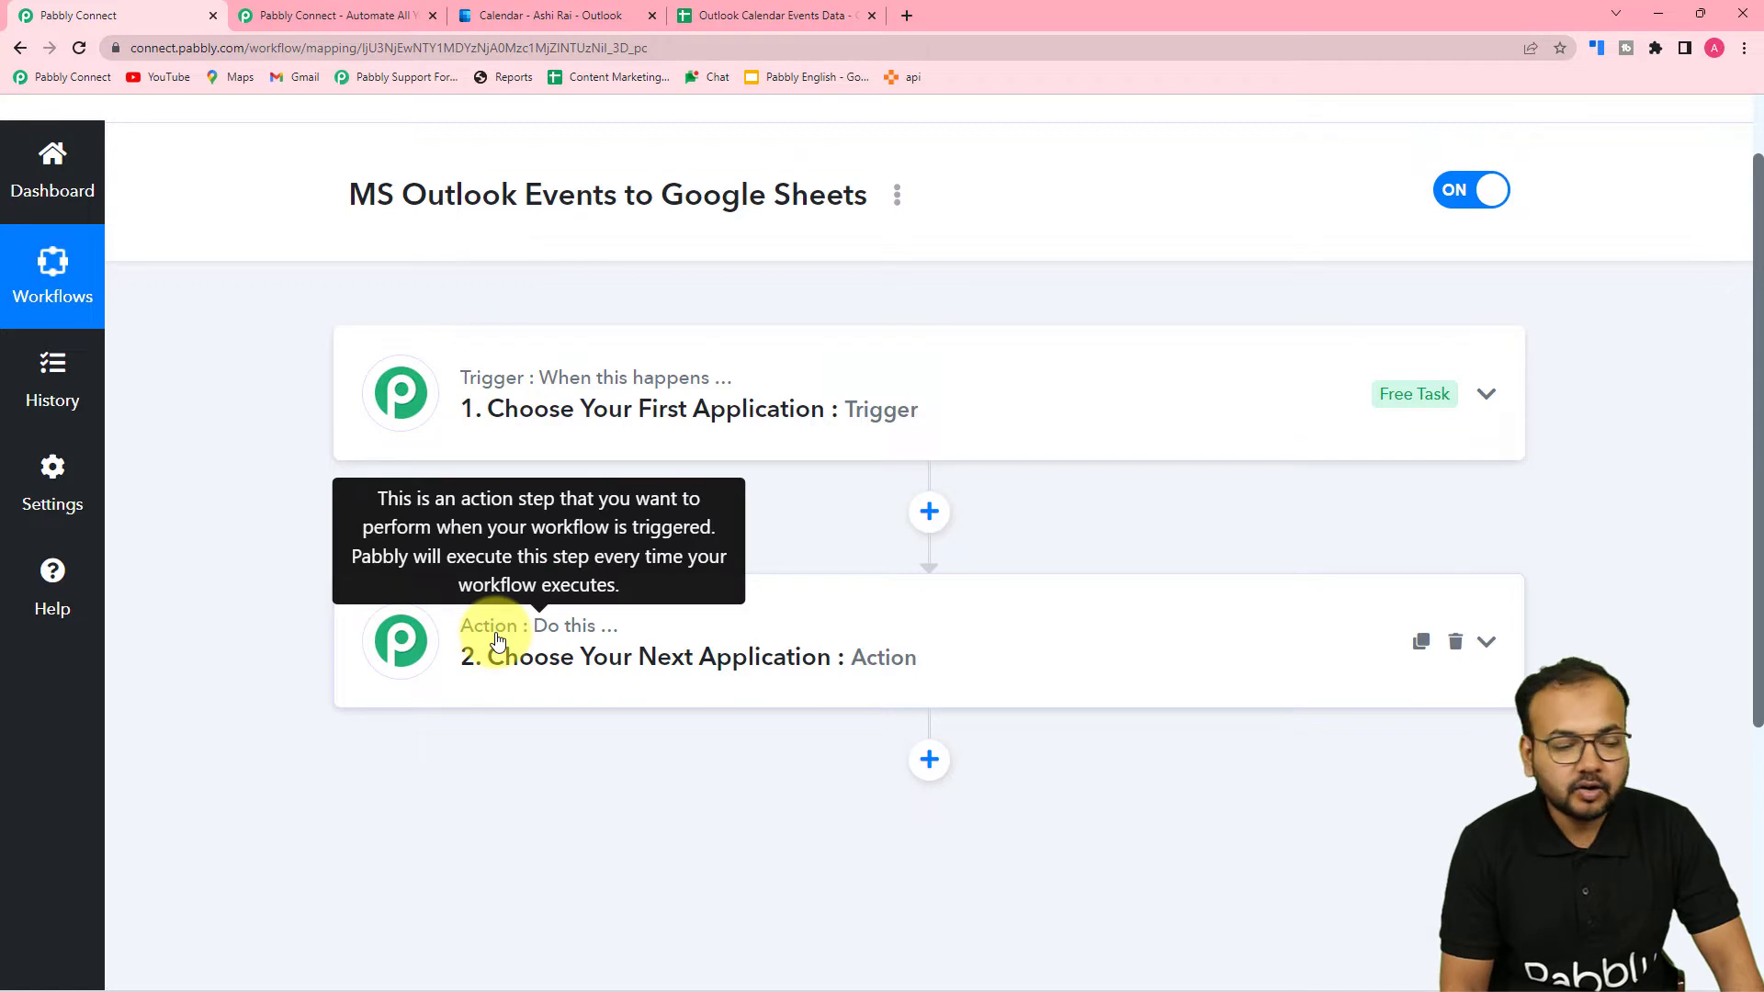
scroll(566, 836, up, 1)
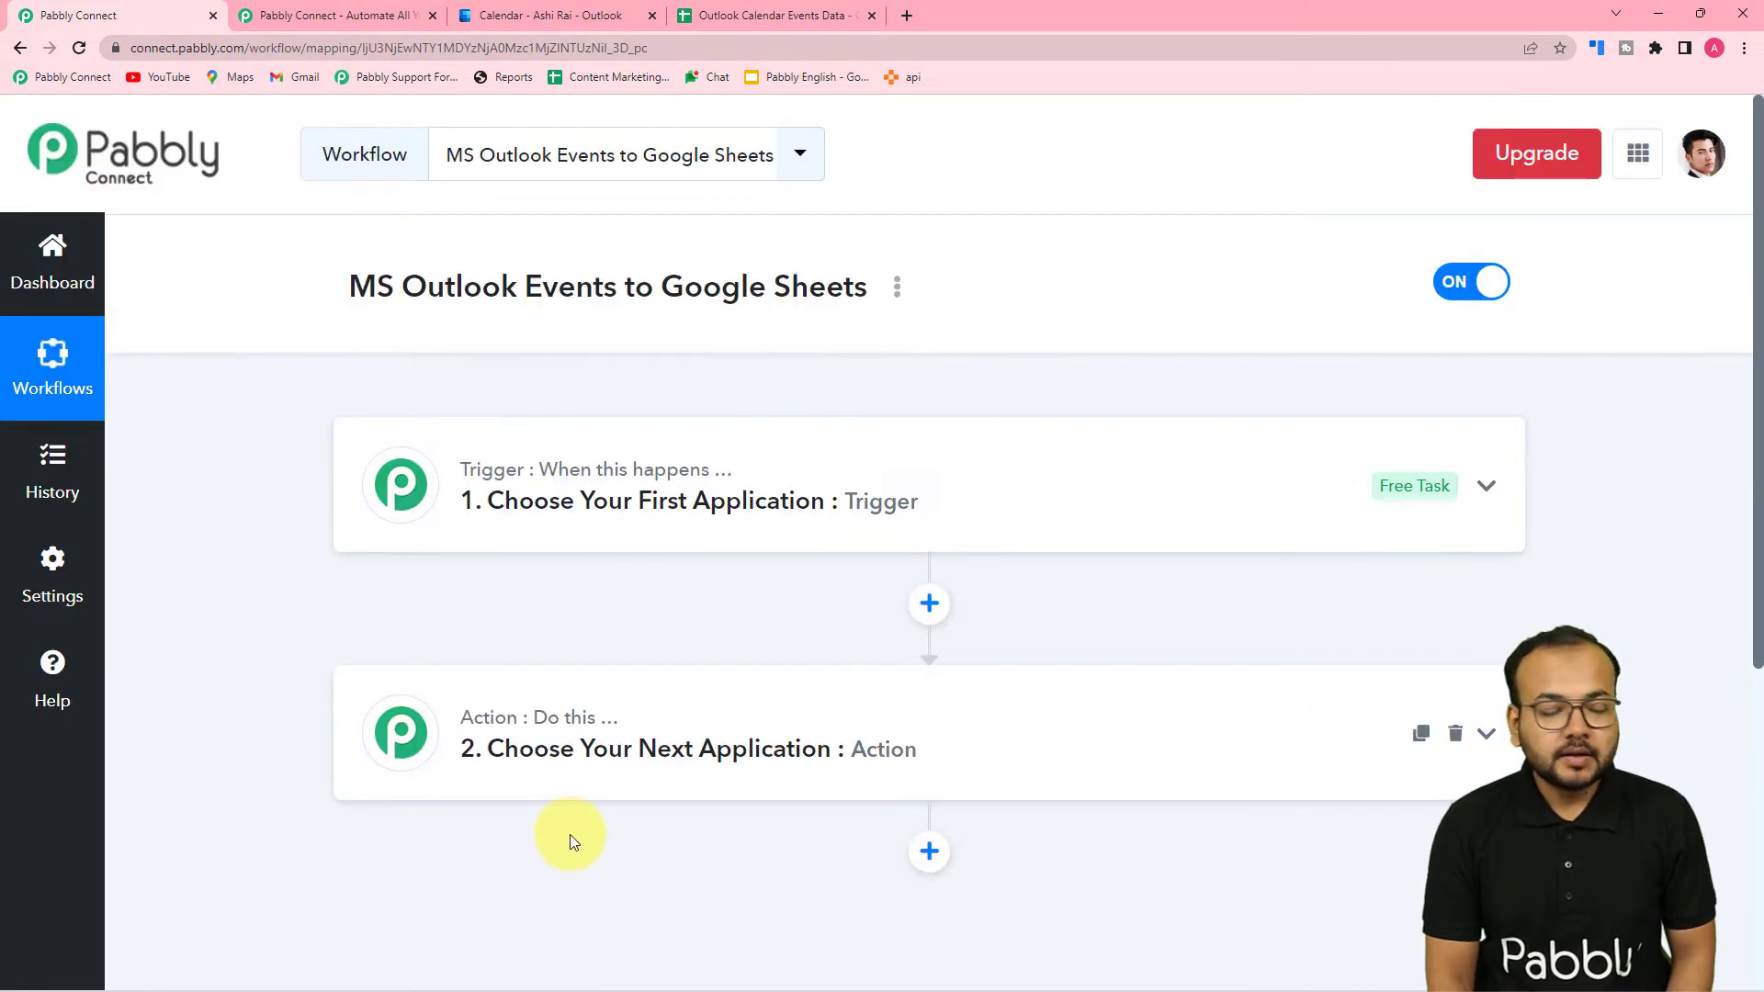
click(508, 531)
scroll(507, 522, down, 2)
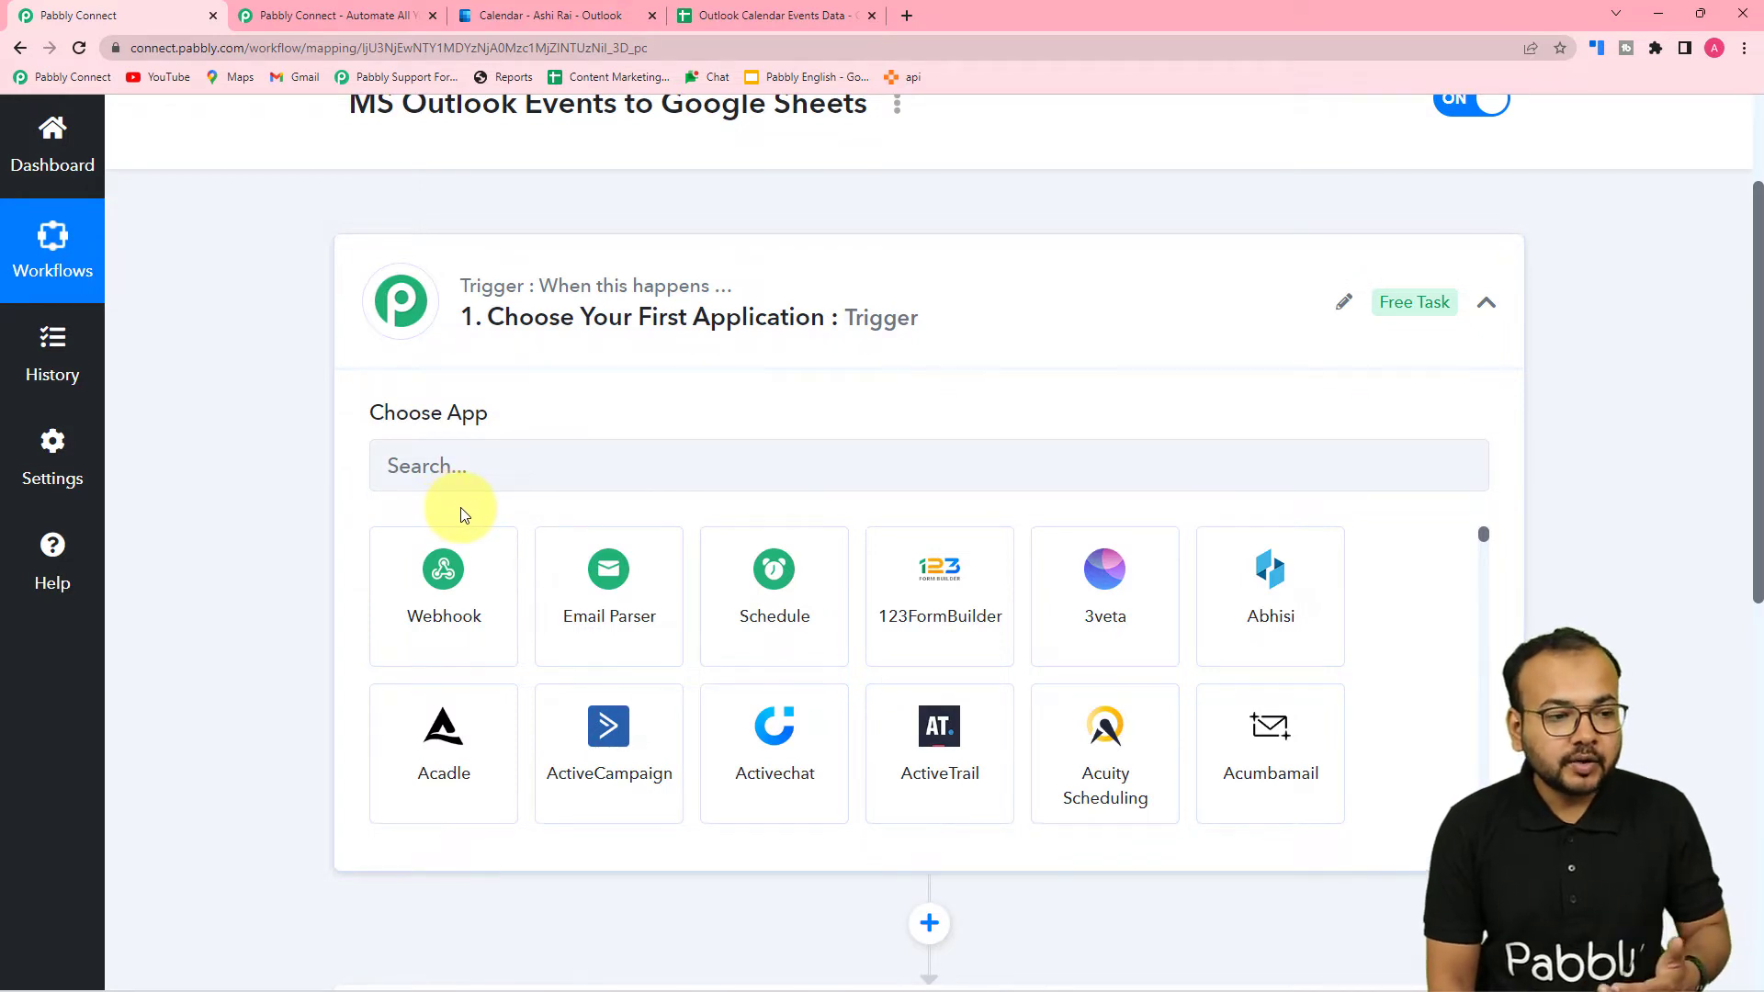
scroll(464, 514, up, 2)
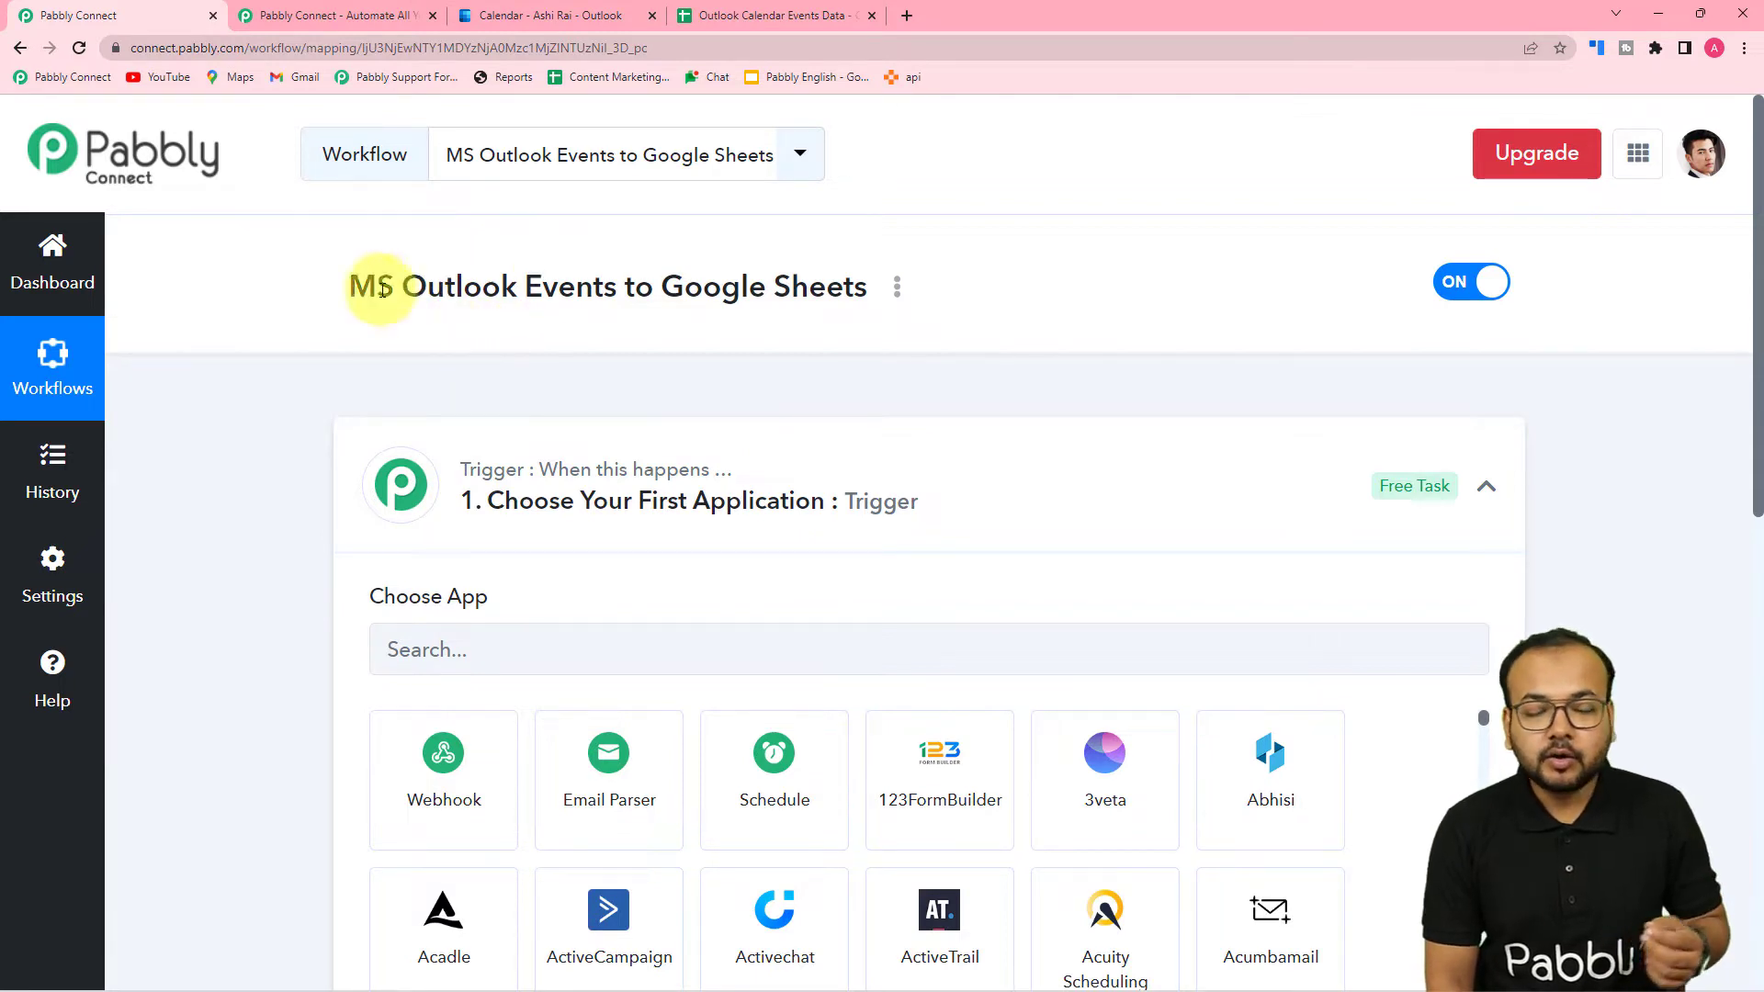
scroll(511, 349, down, 2)
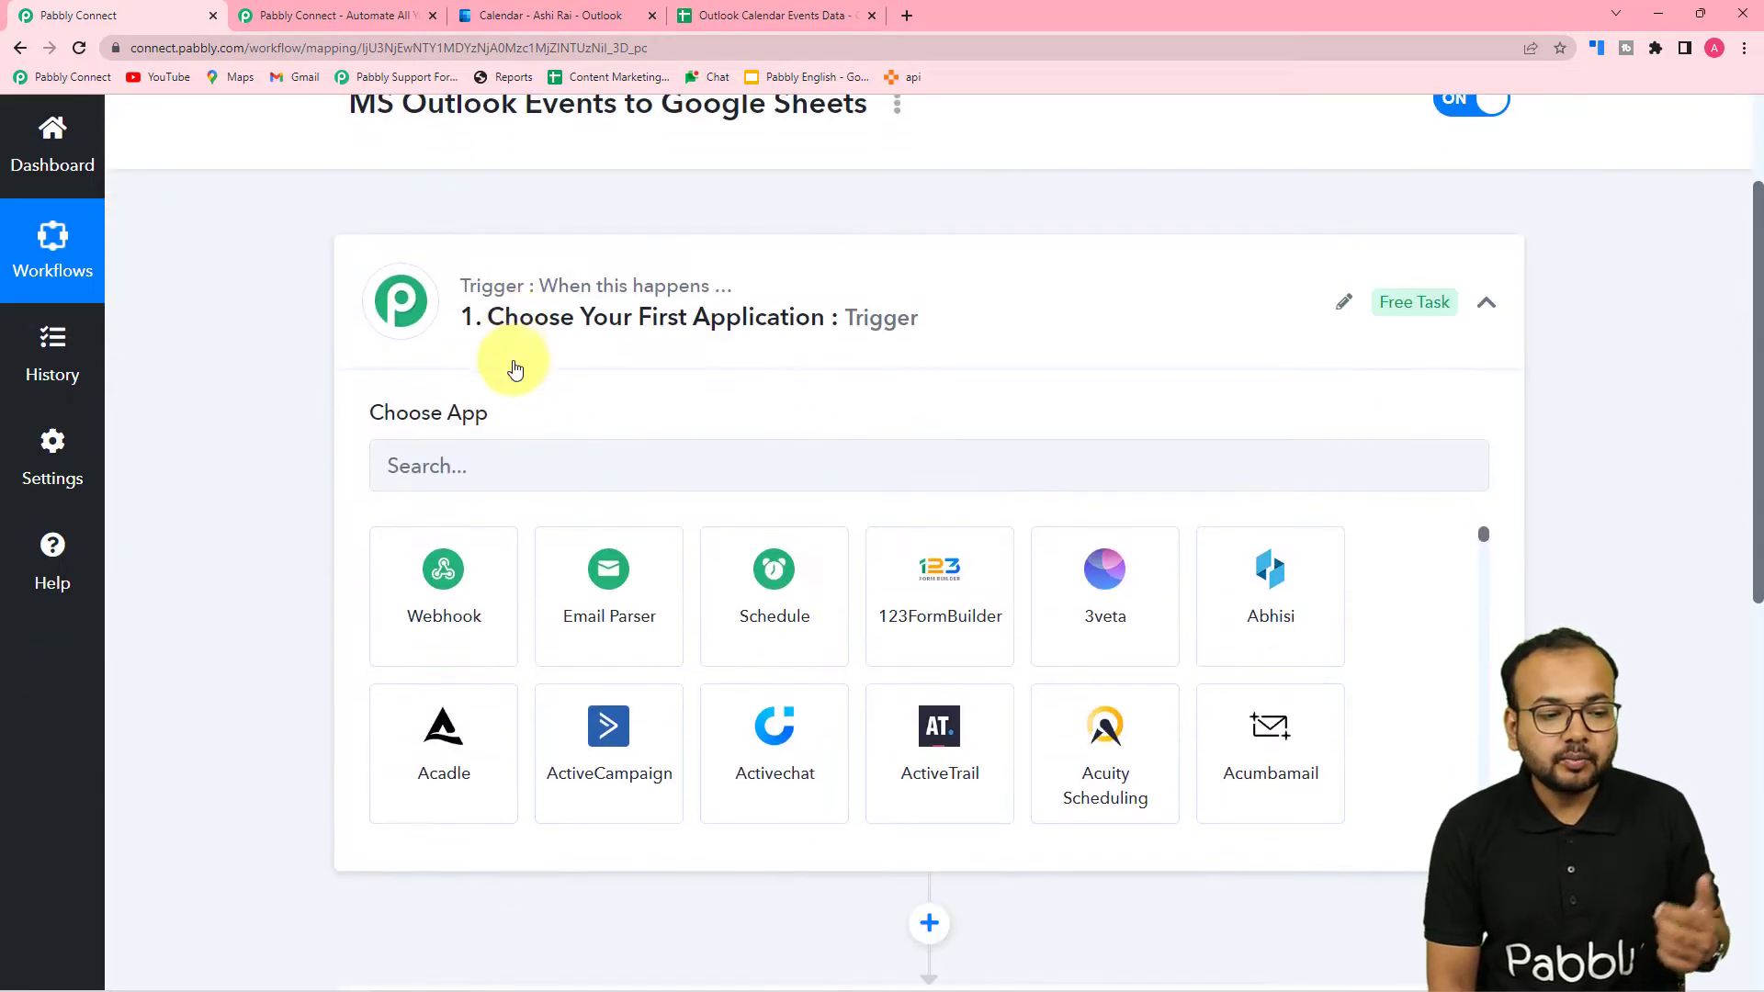
Set the trigger application to Microsoft Office 365 and its trigger event to New Calendar Event.
click(472, 469)
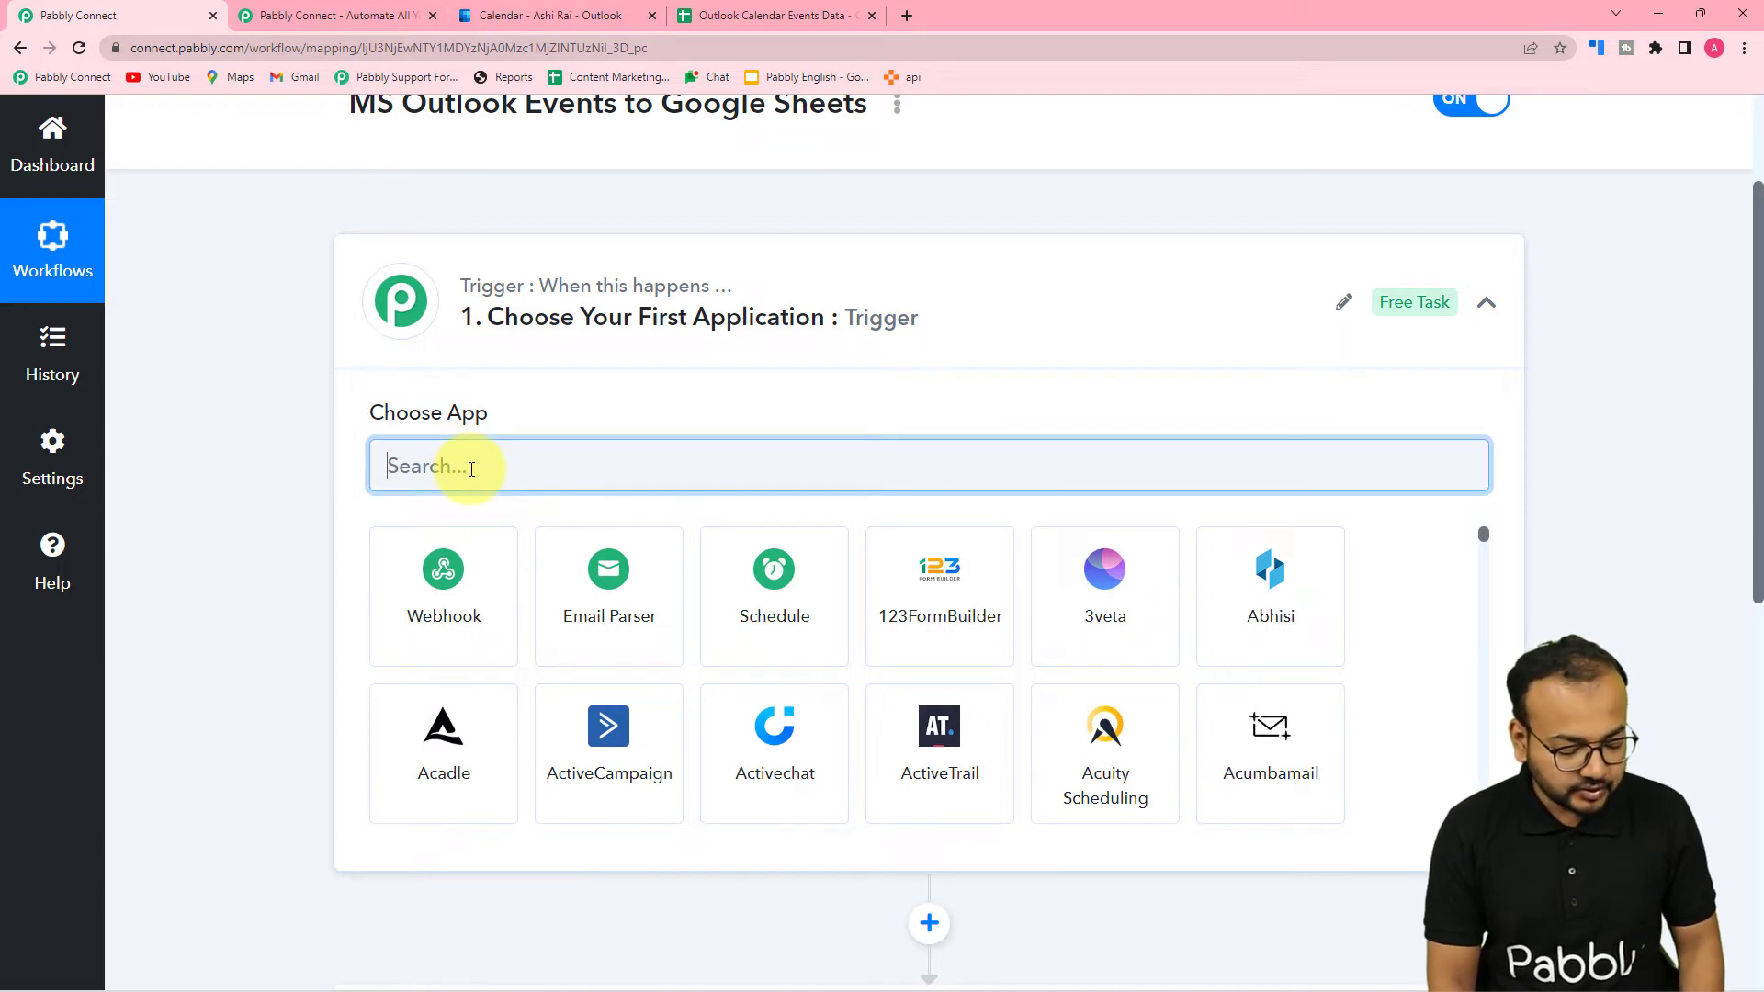
text(micr)
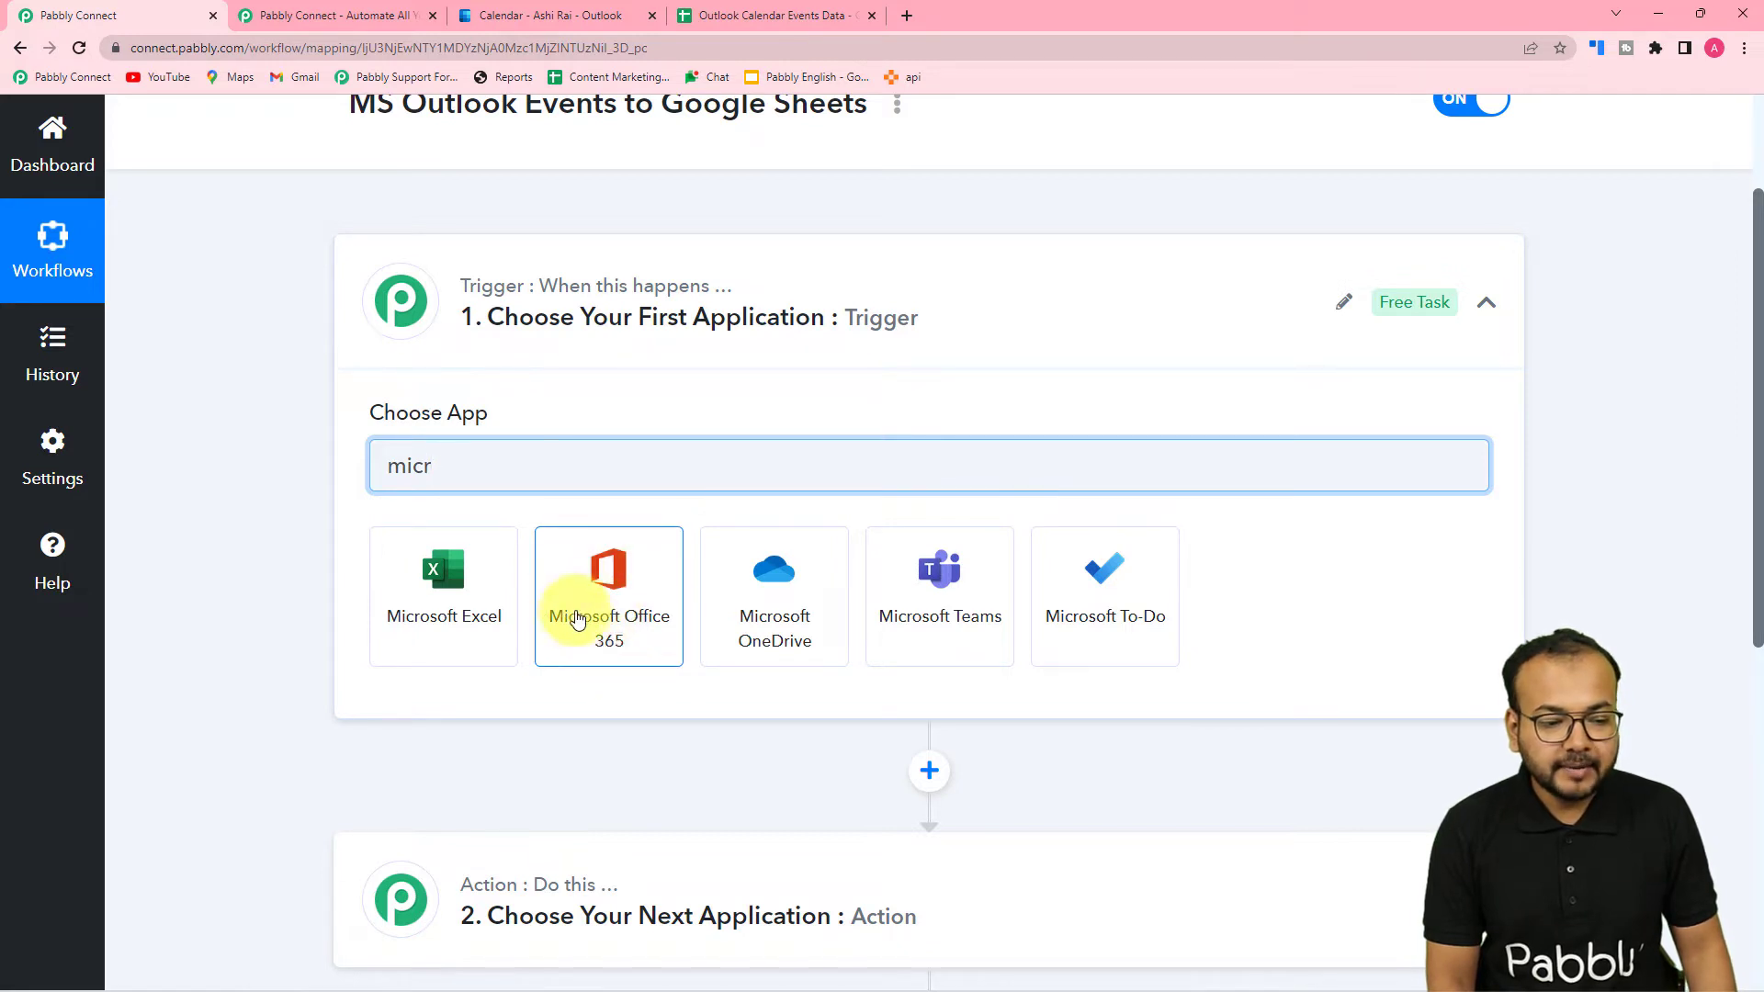
click(624, 640)
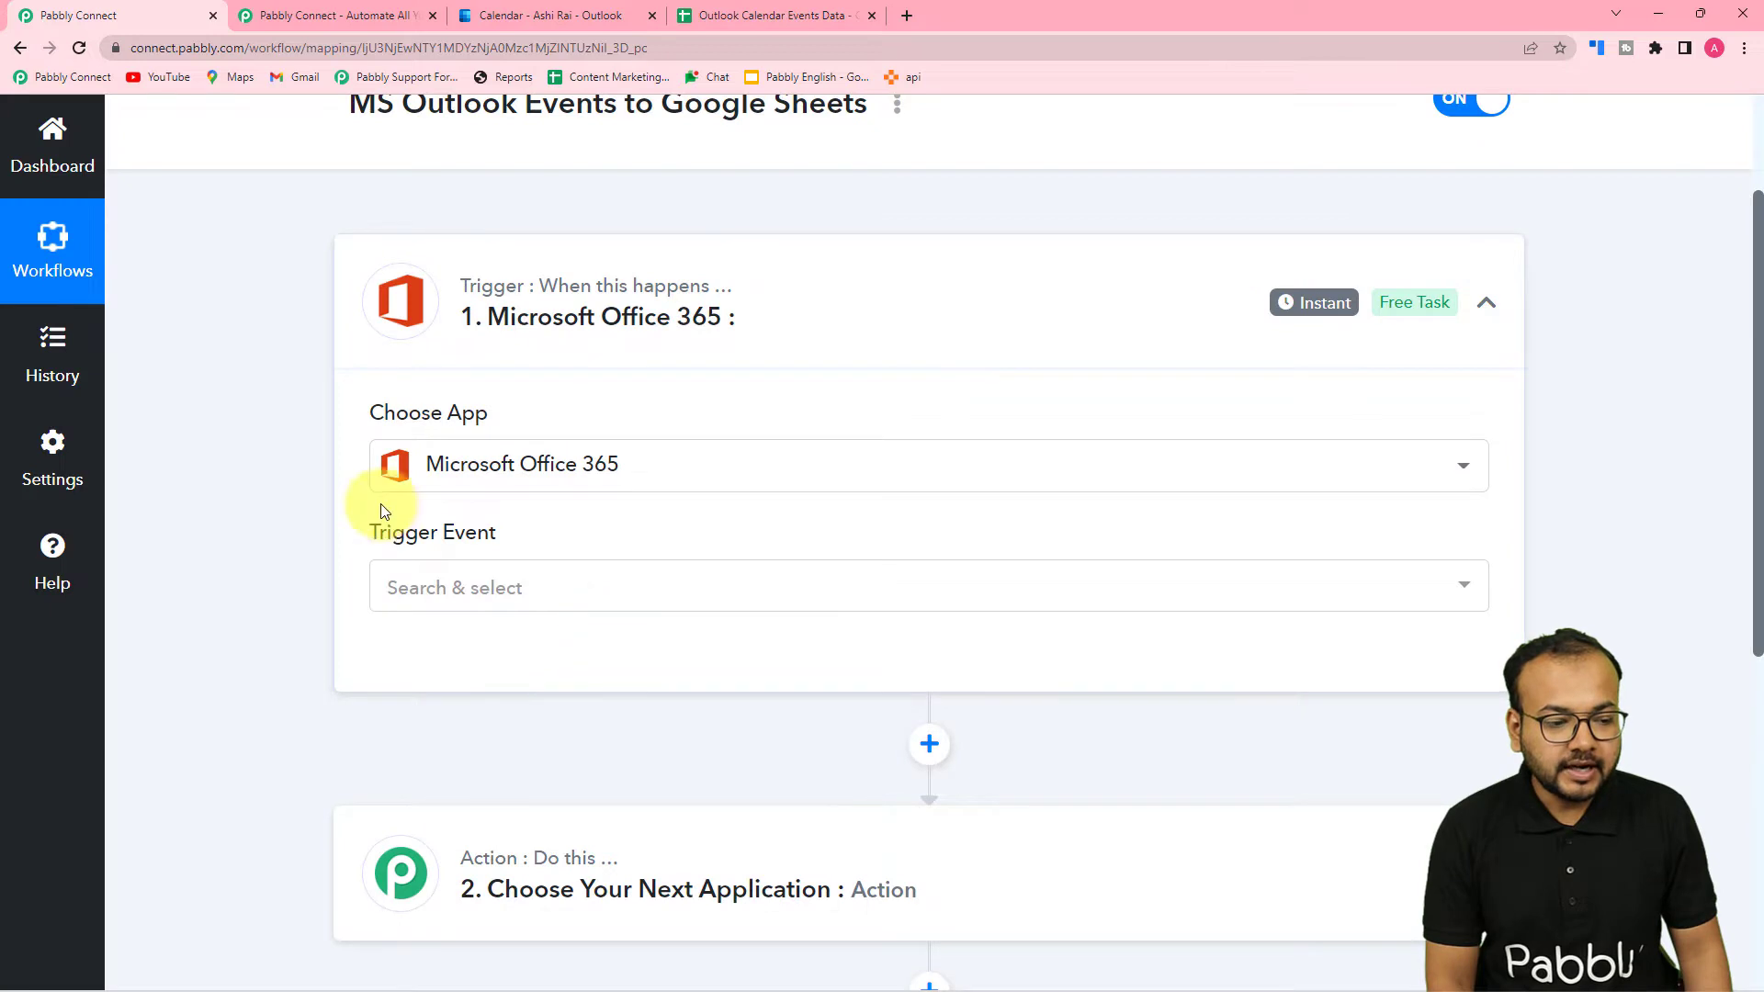
click(398, 571)
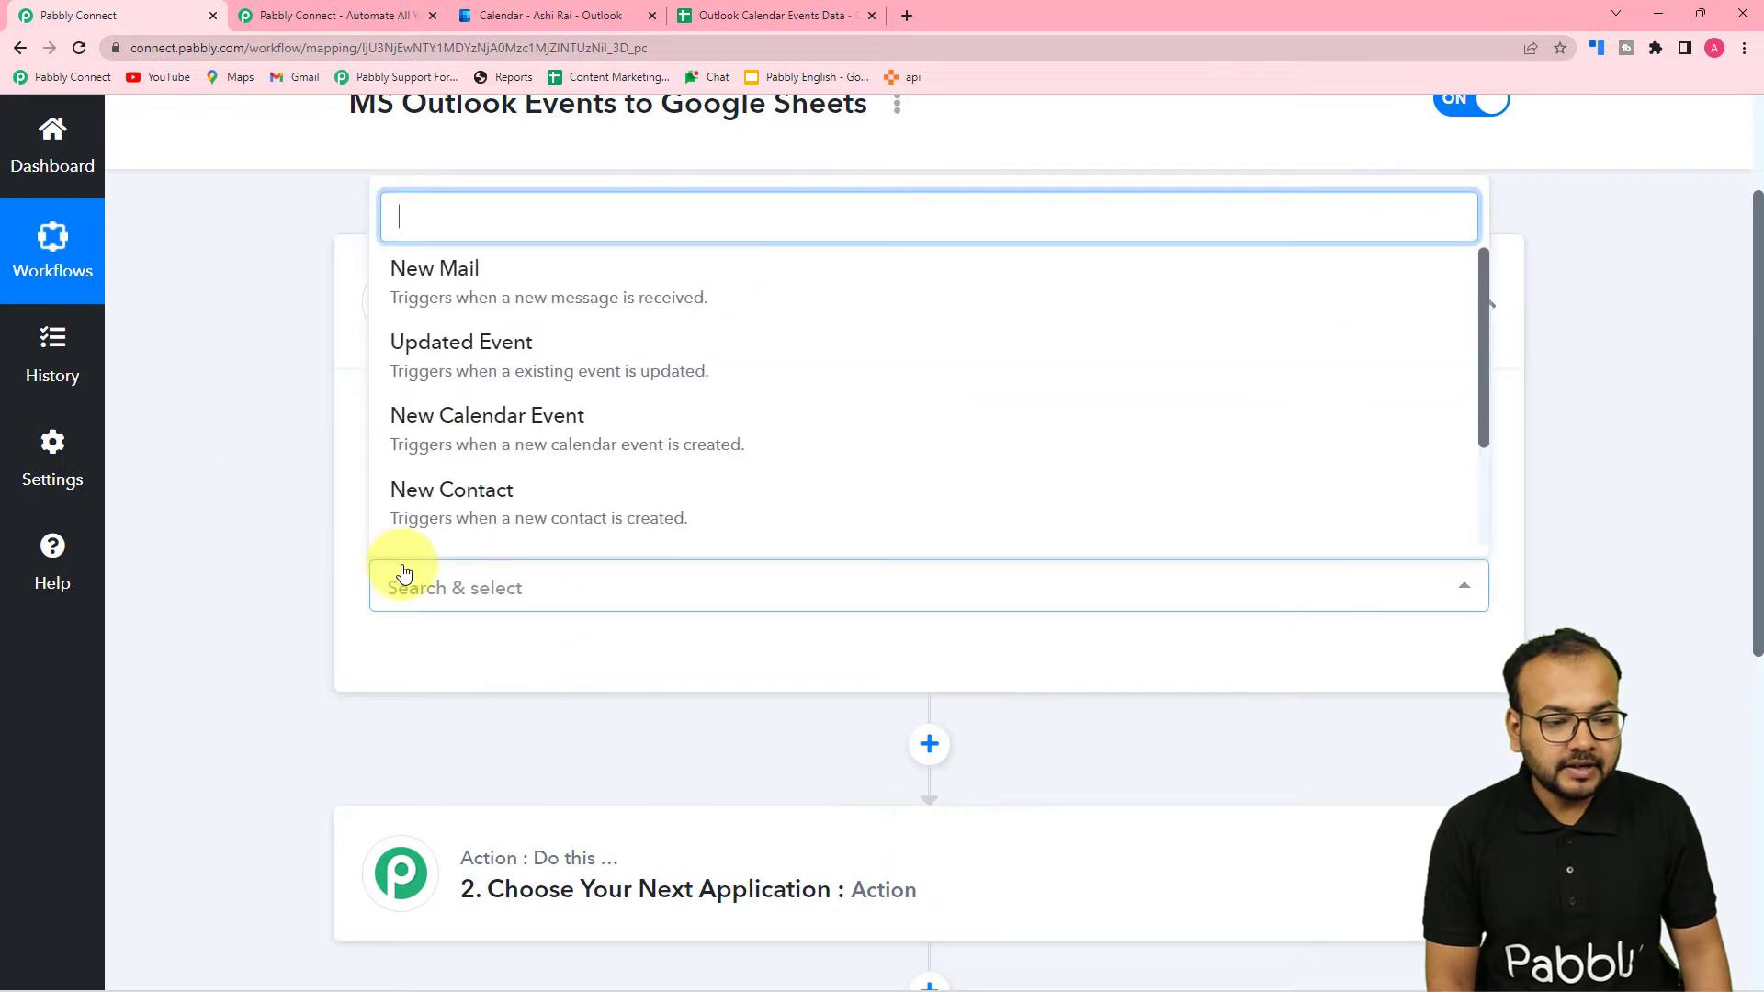
click(520, 445)
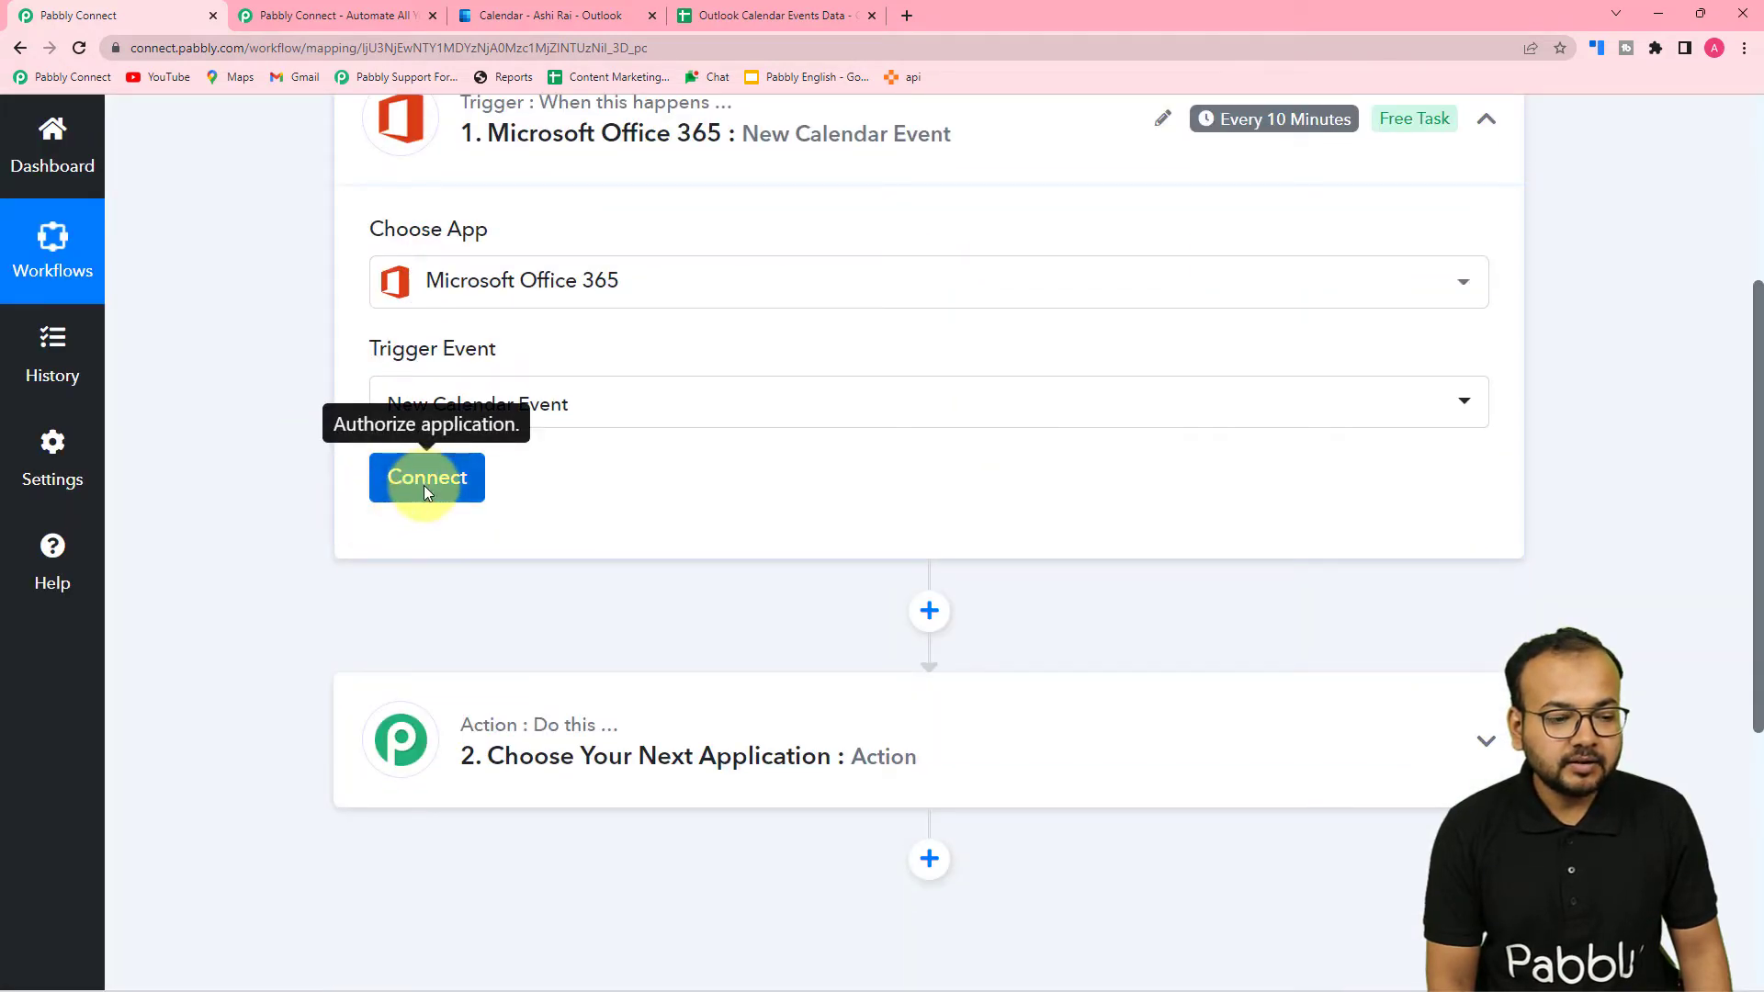
Authorize the trigger with a new Microsoft Office 365 connection, accepting the permissions requested for Pabbly Connect.
click(425, 479)
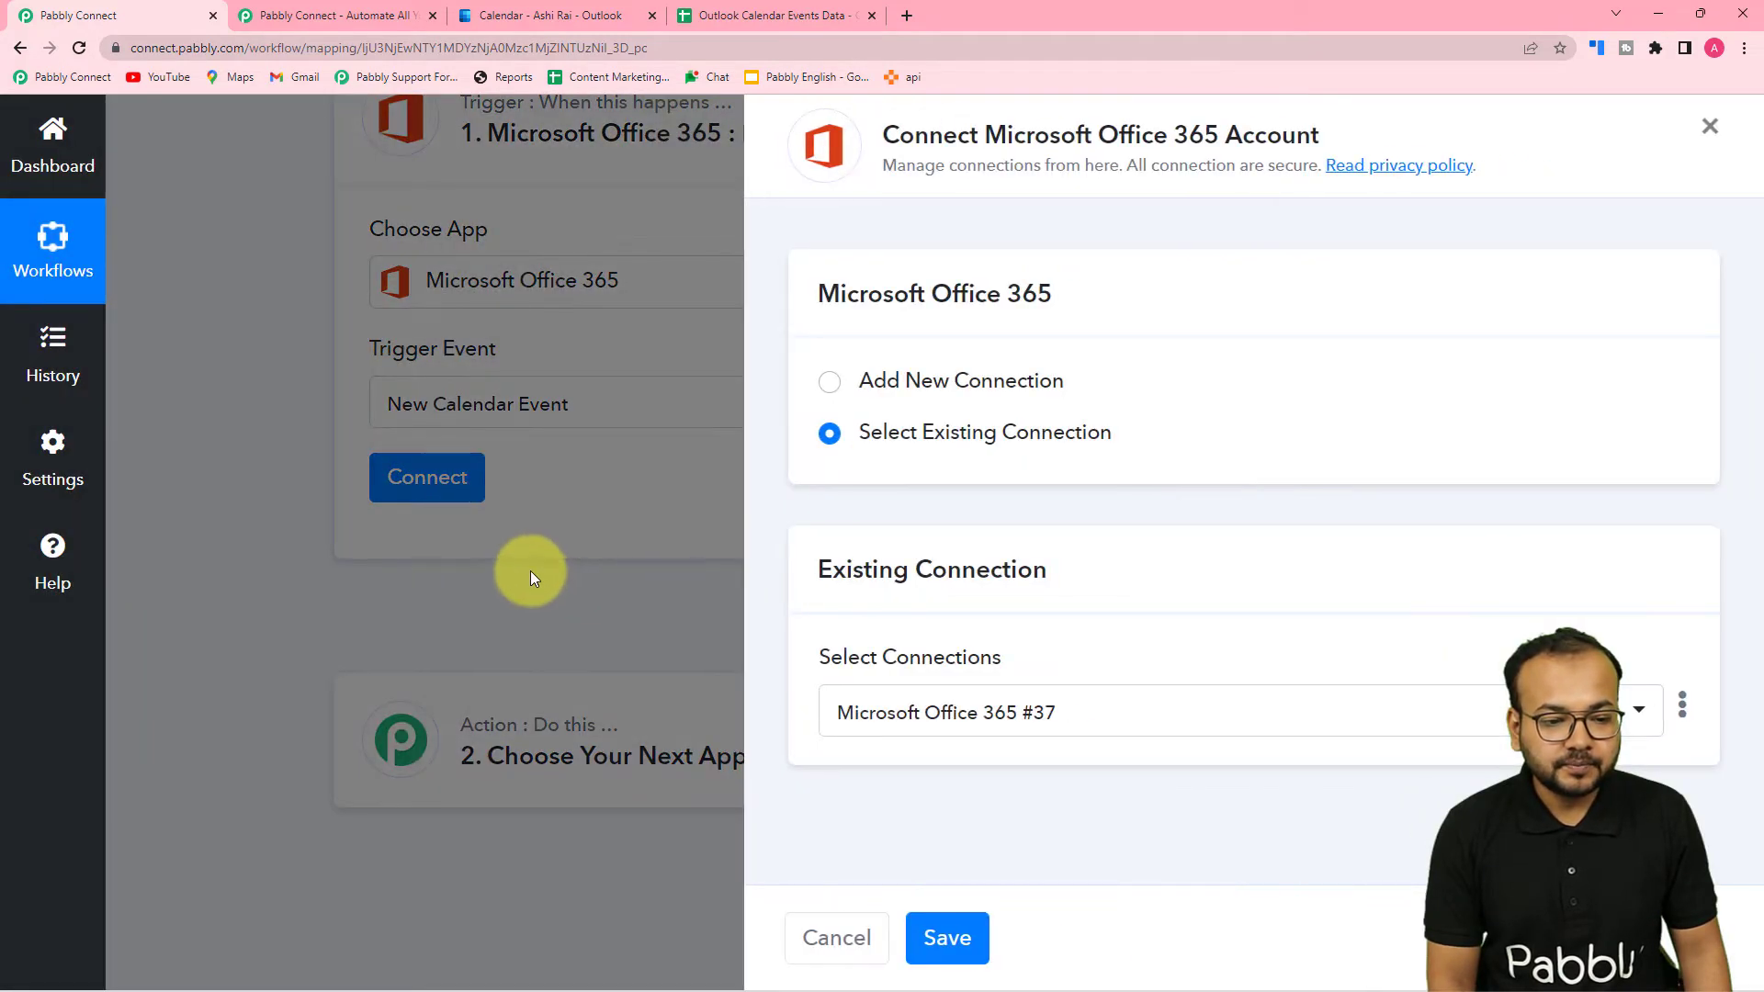
click(829, 382)
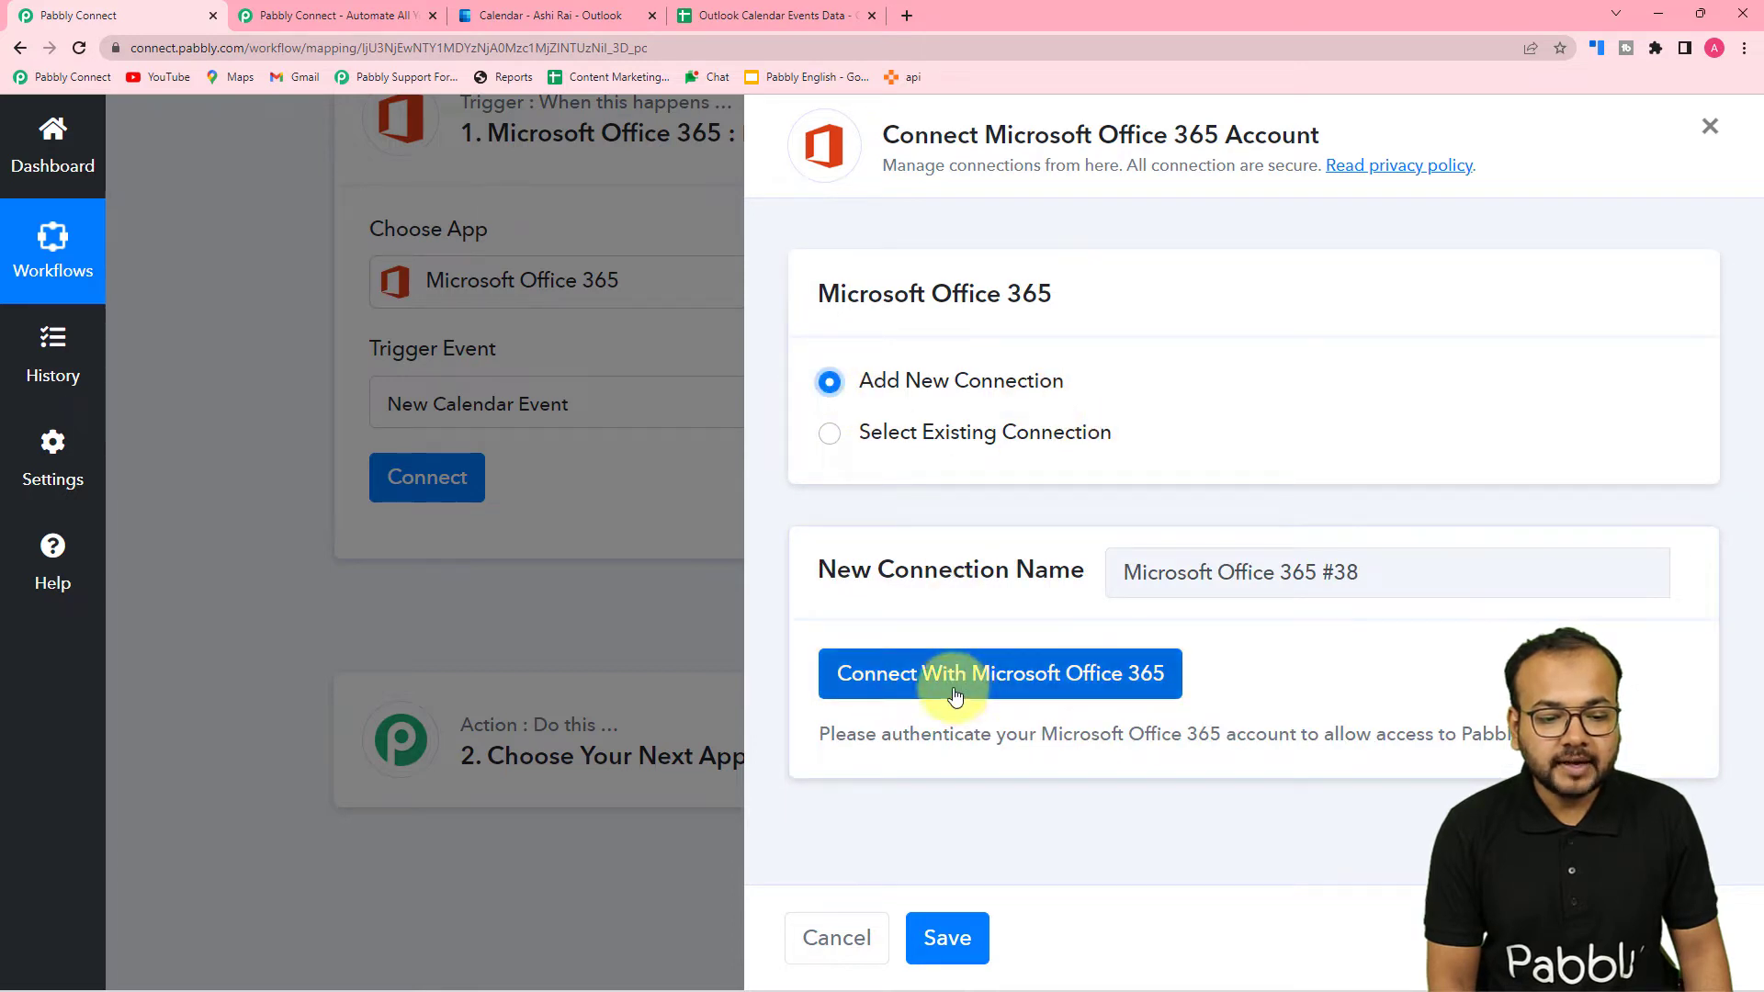
click(1017, 695)
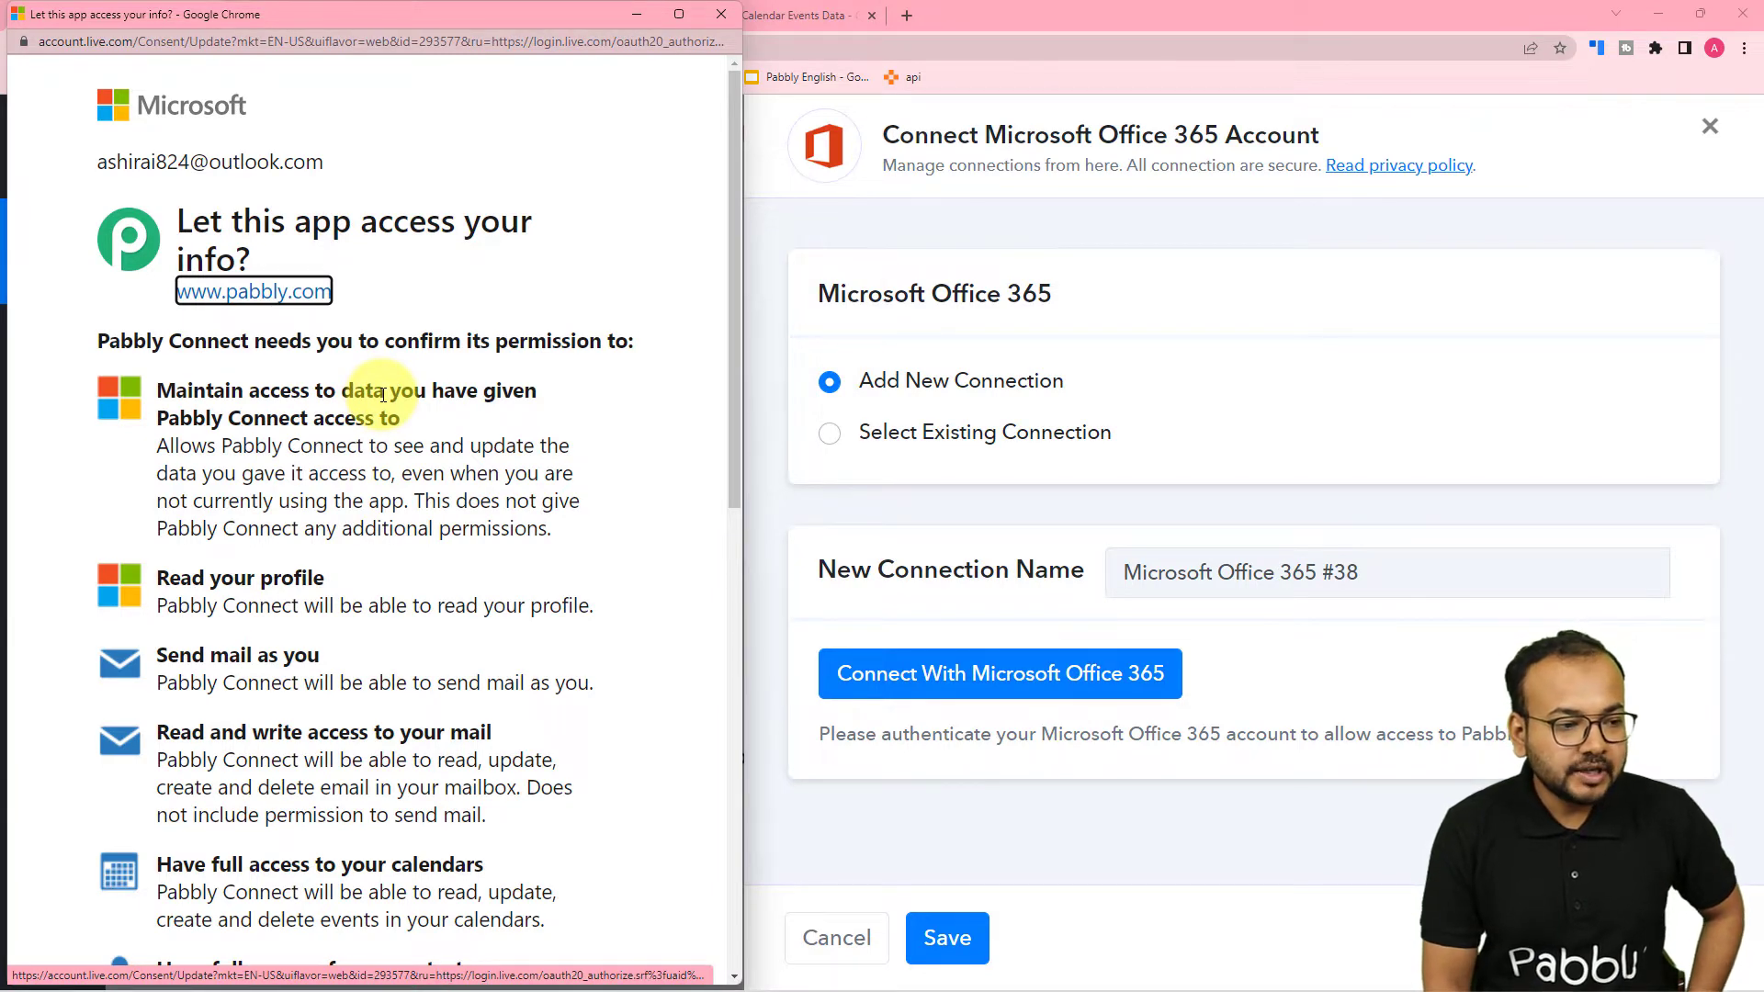
scroll(383, 395, down, 10)
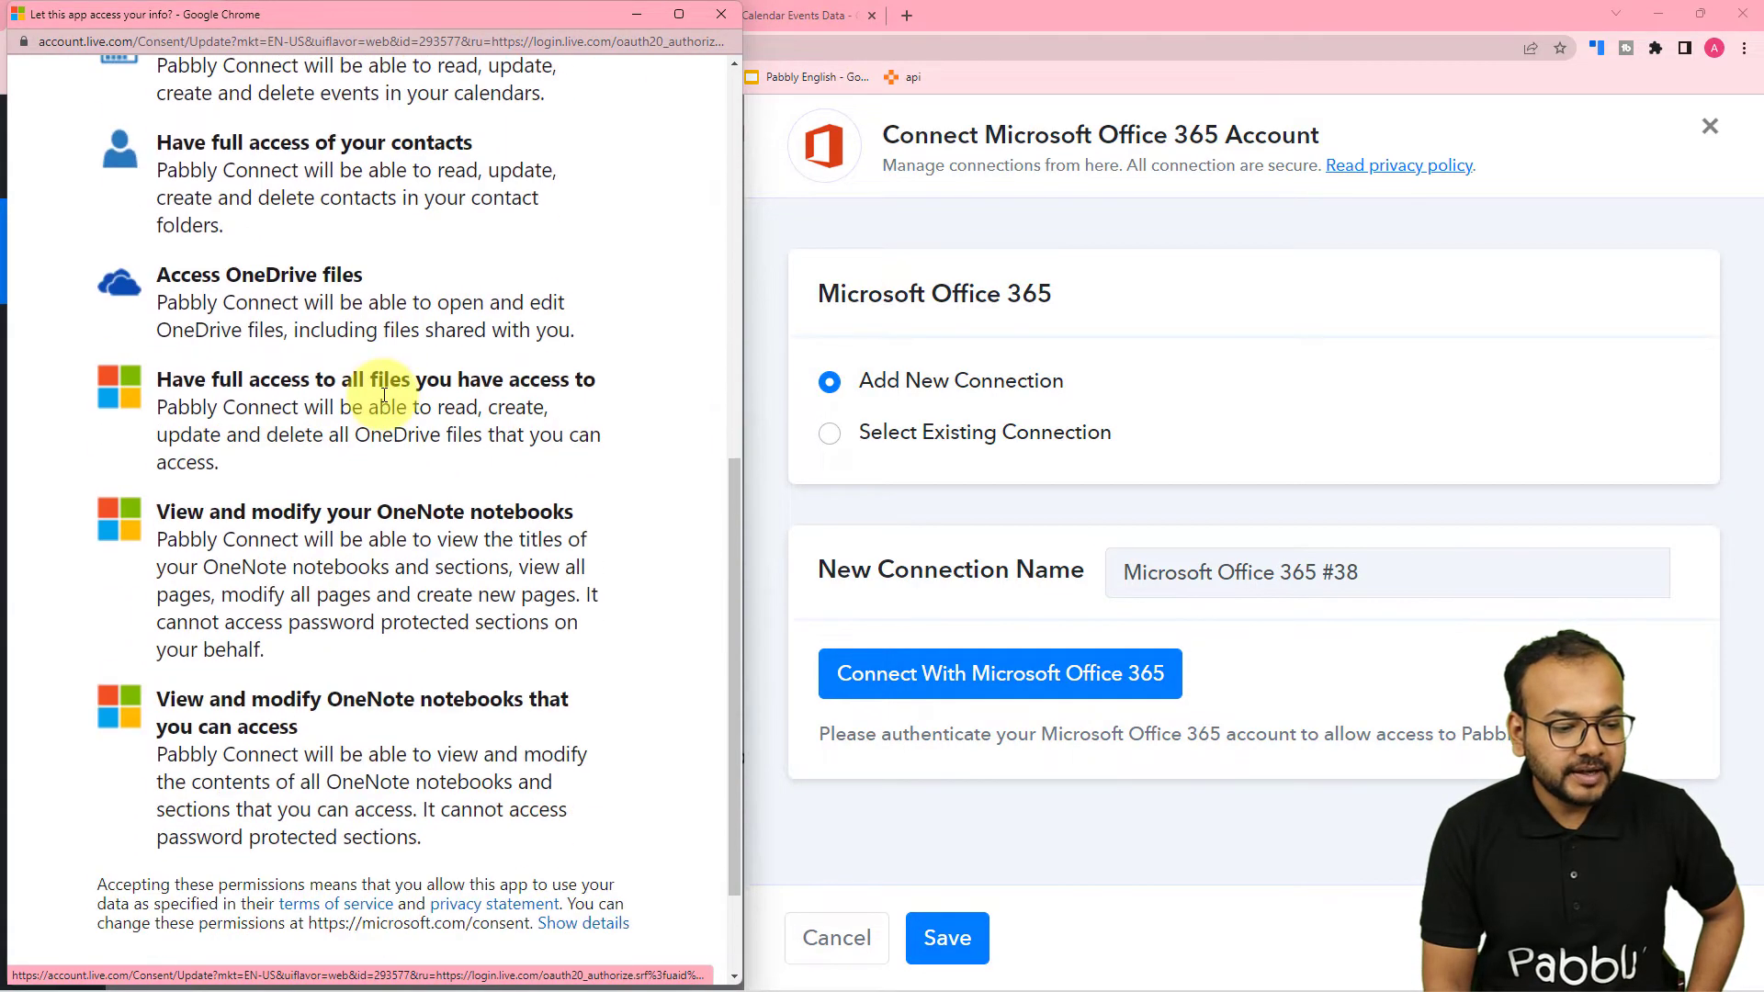
click(579, 836)
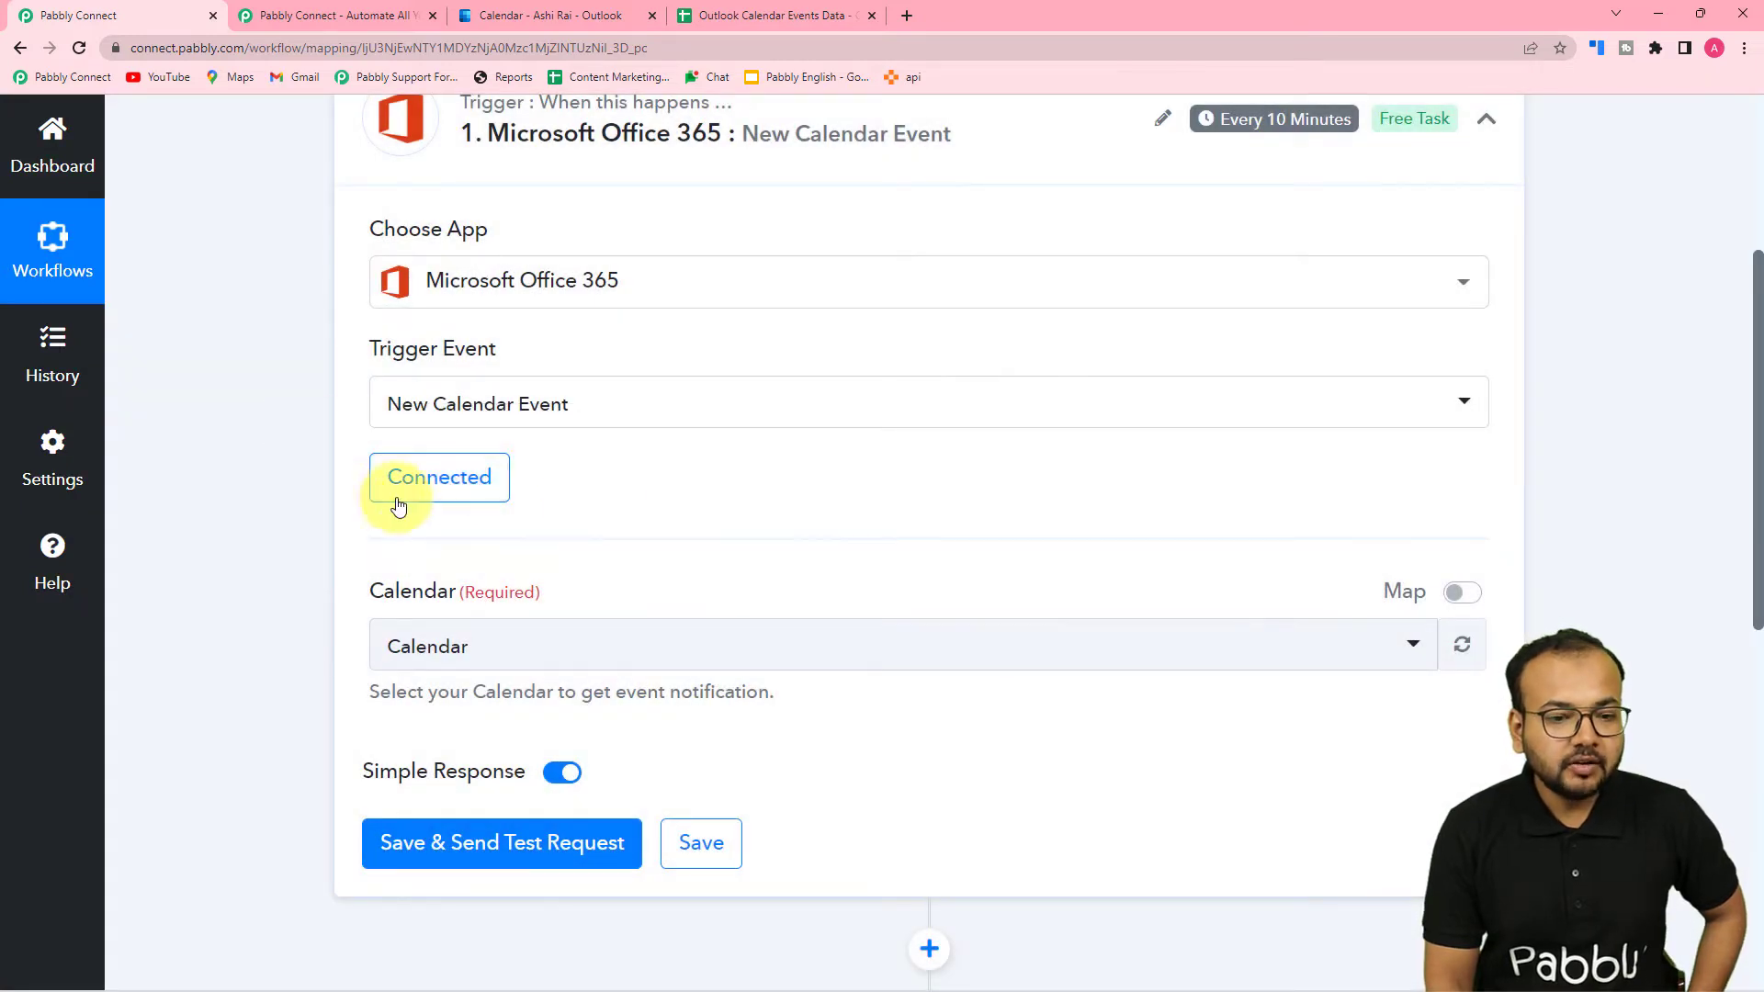
Check the available calendars in Outlook and set the trigger's calendar to Pabbly Connect.
scroll(268, 496, down, 3)
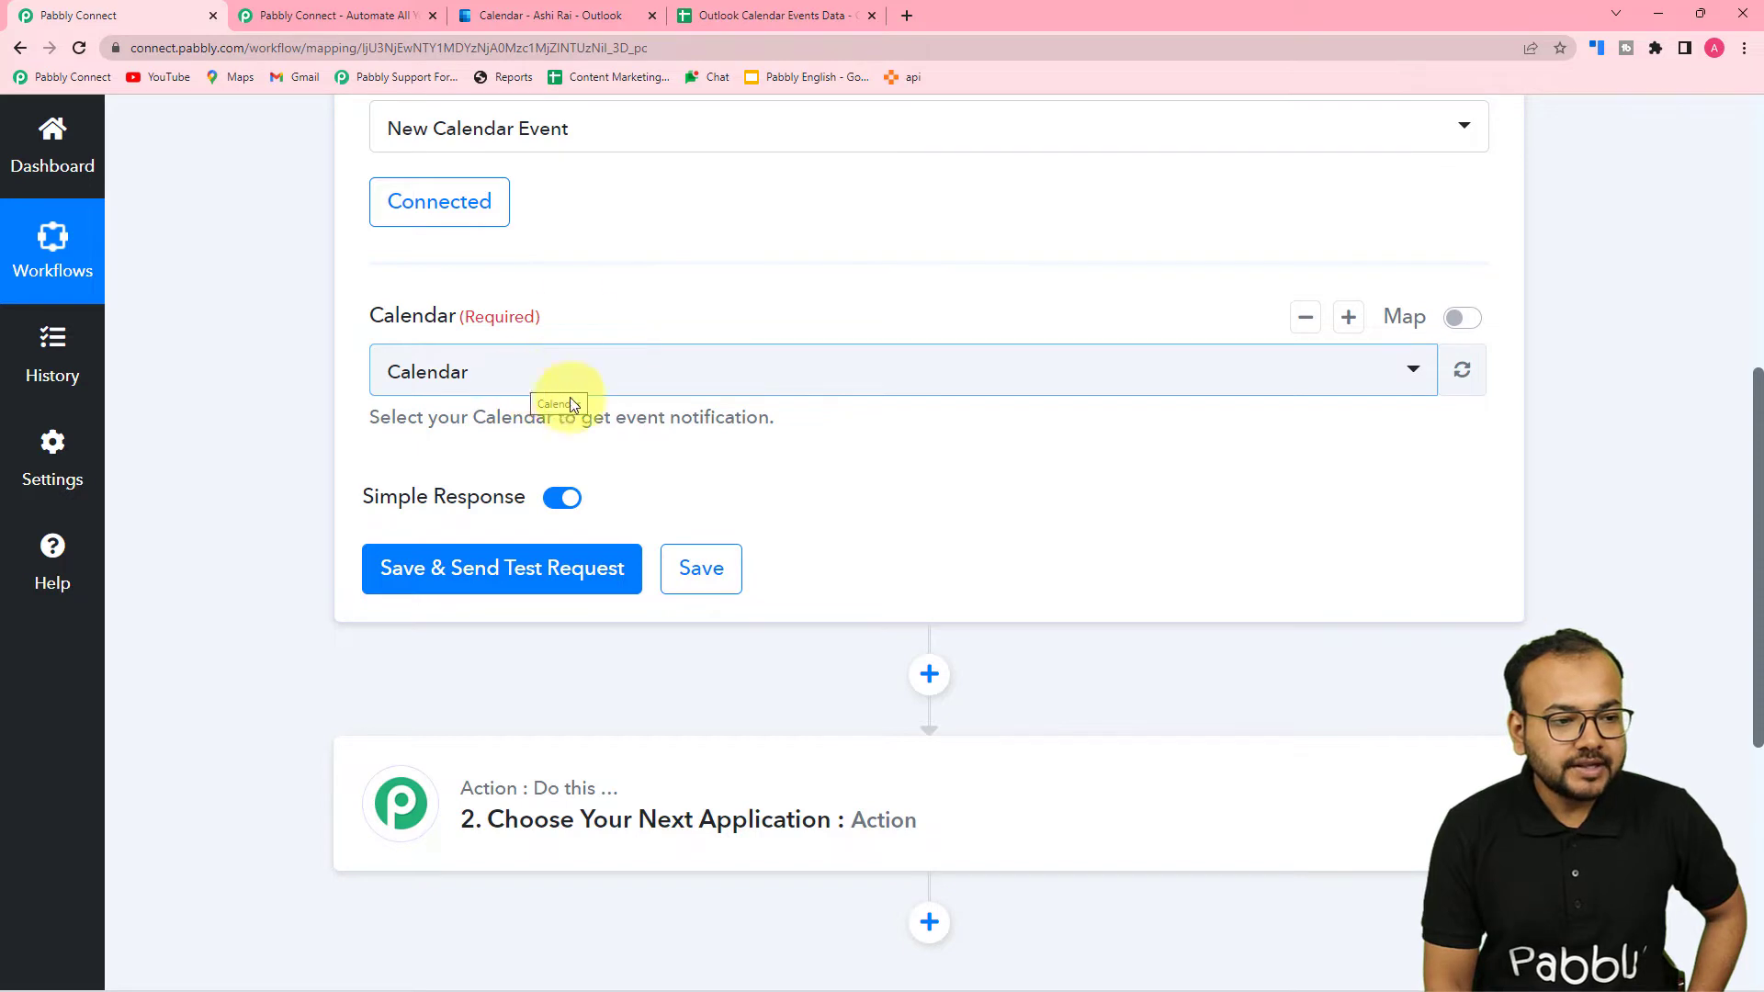
click(550, 16)
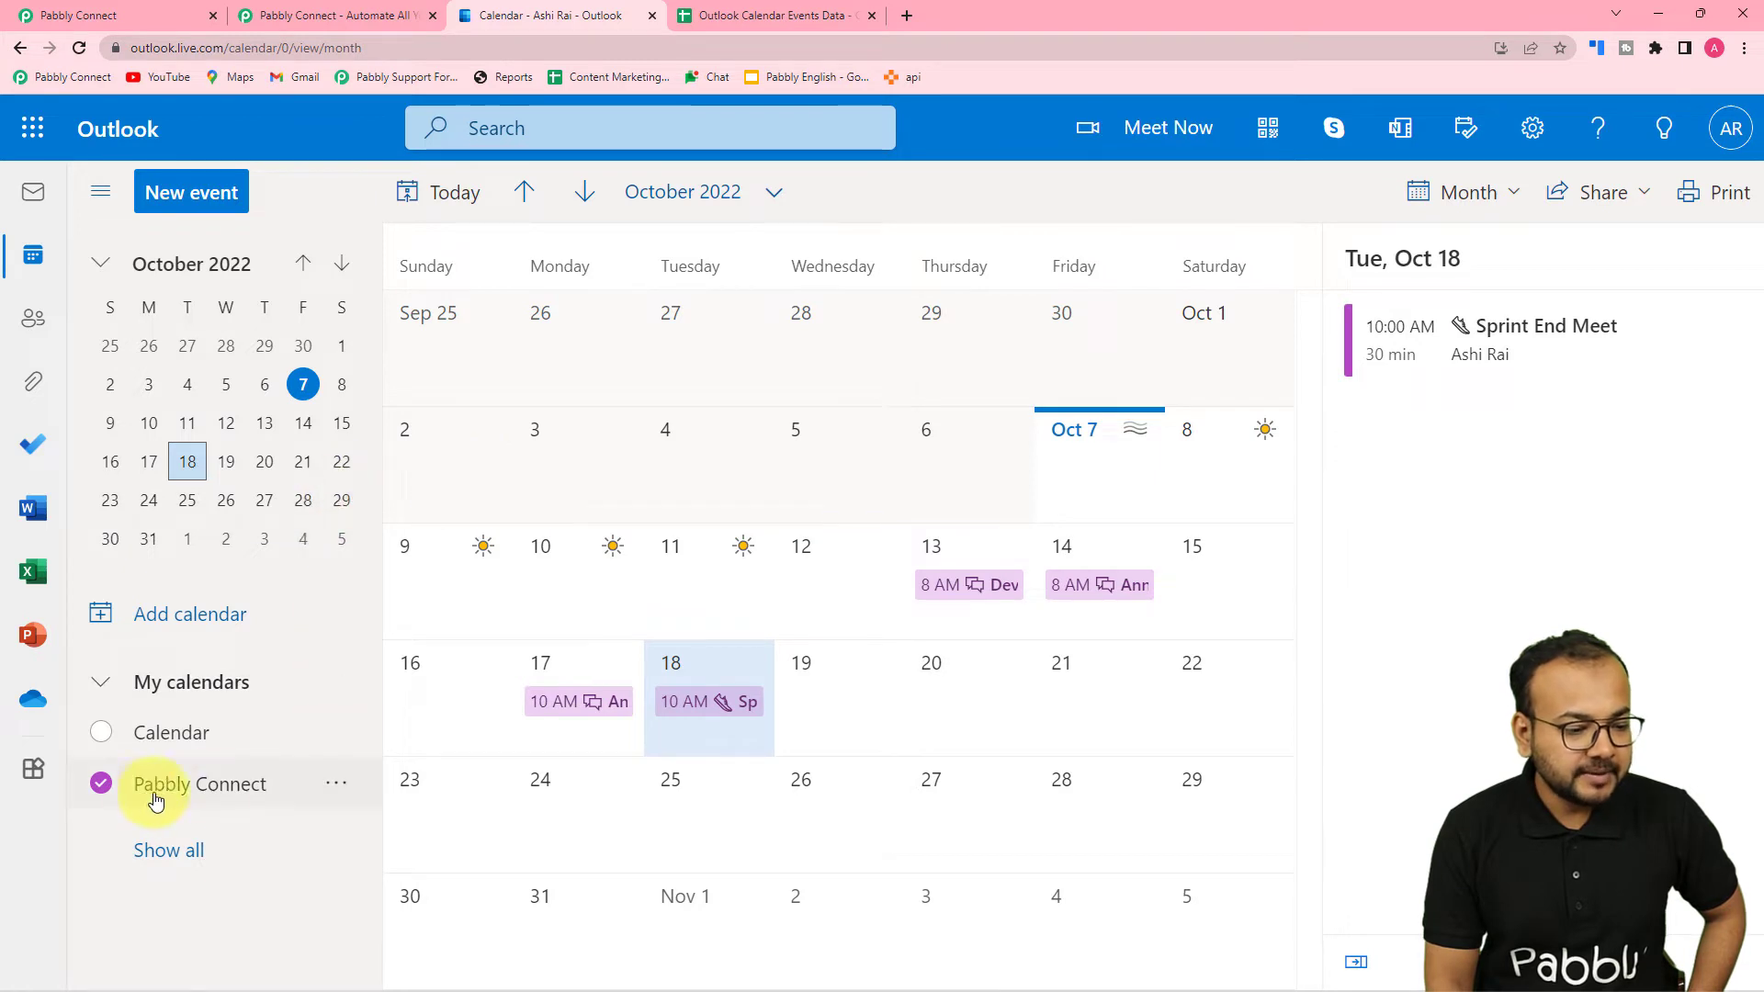
click(119, 14)
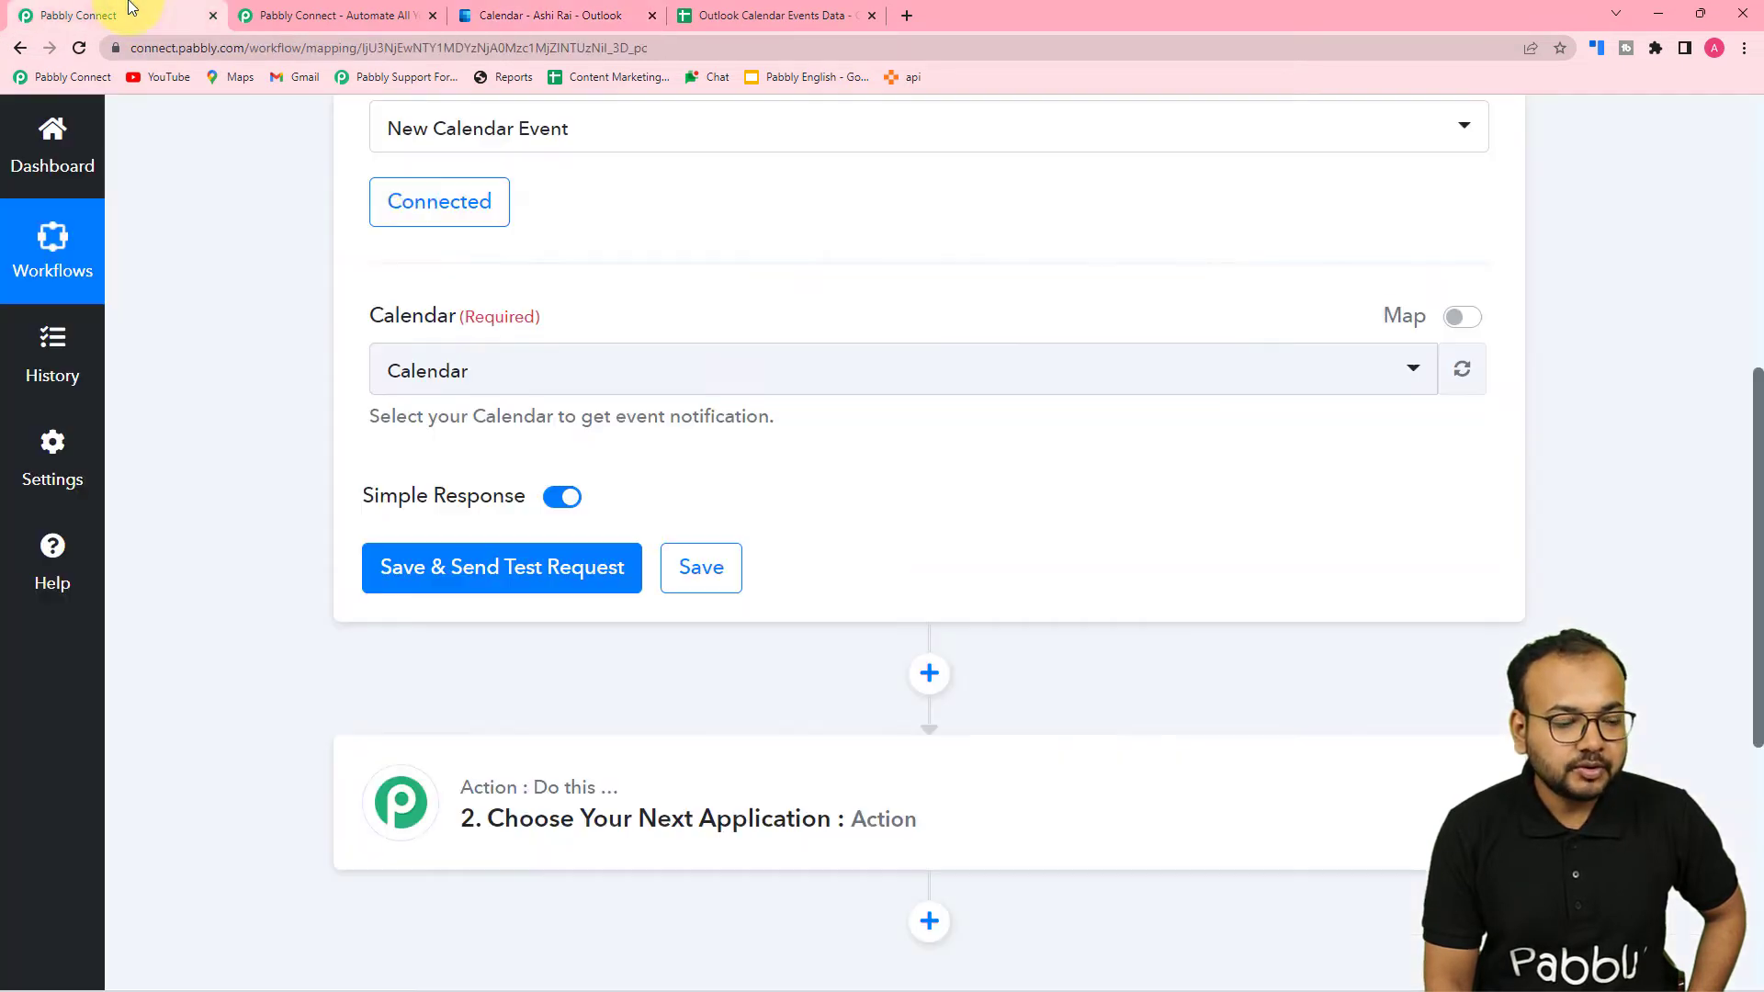
click(510, 390)
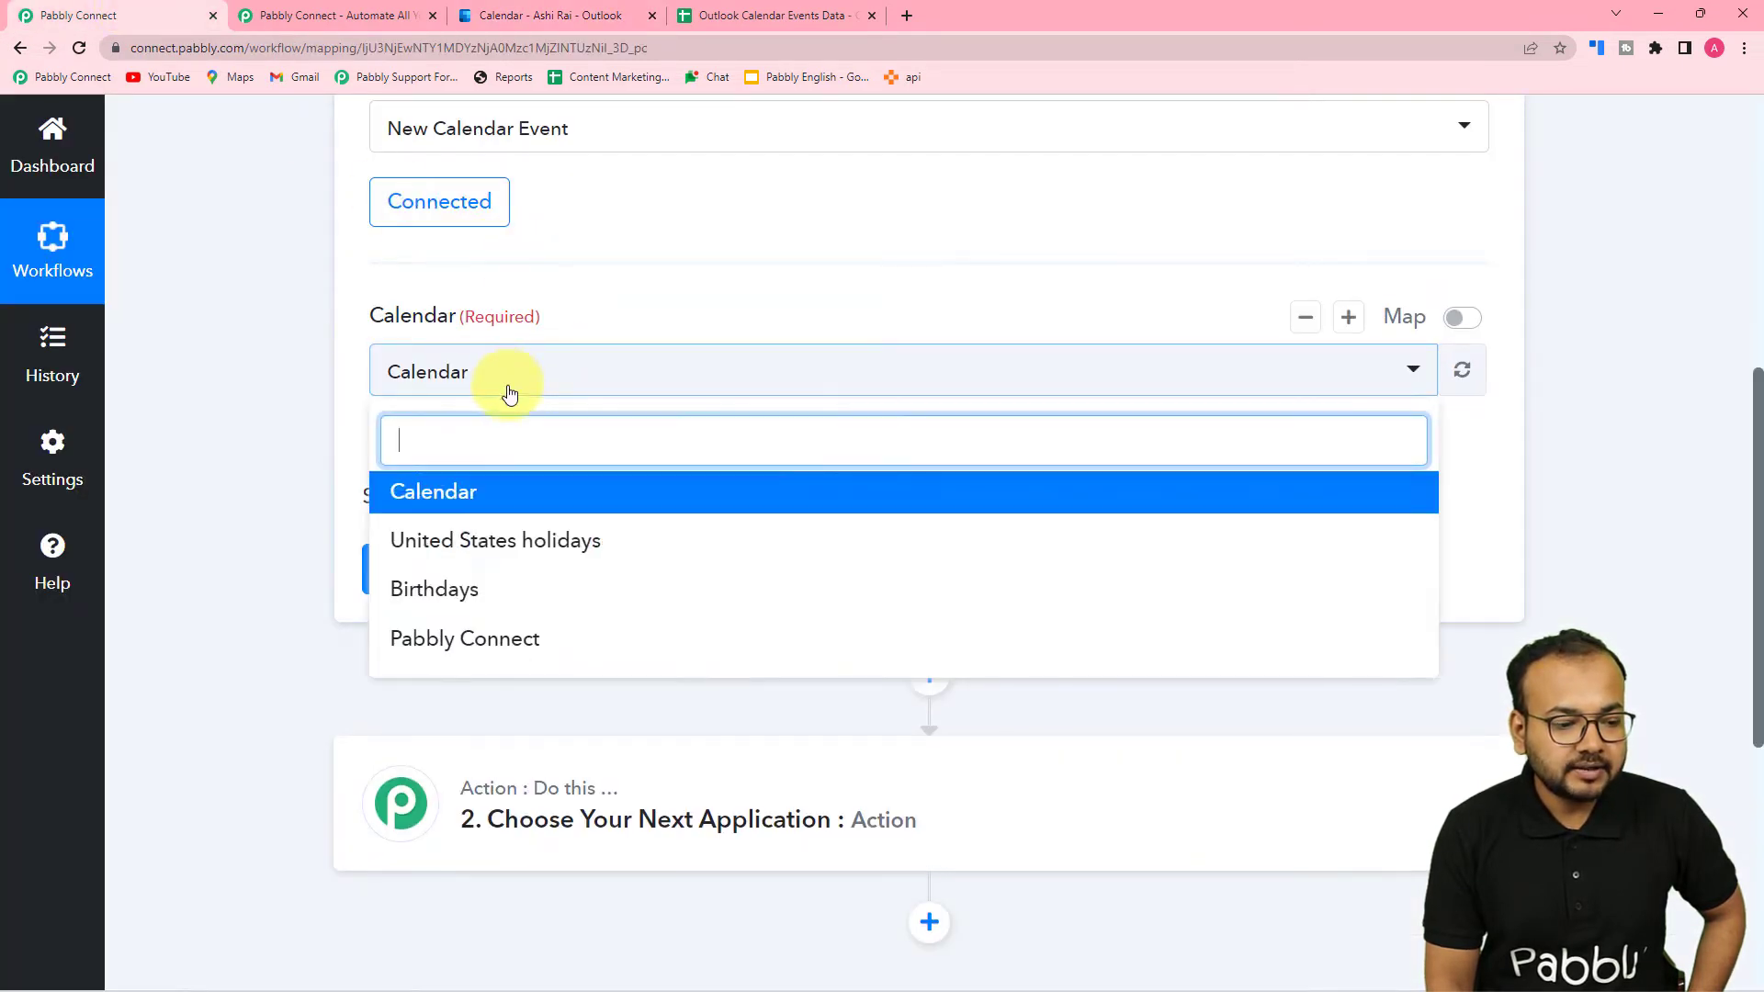
click(445, 638)
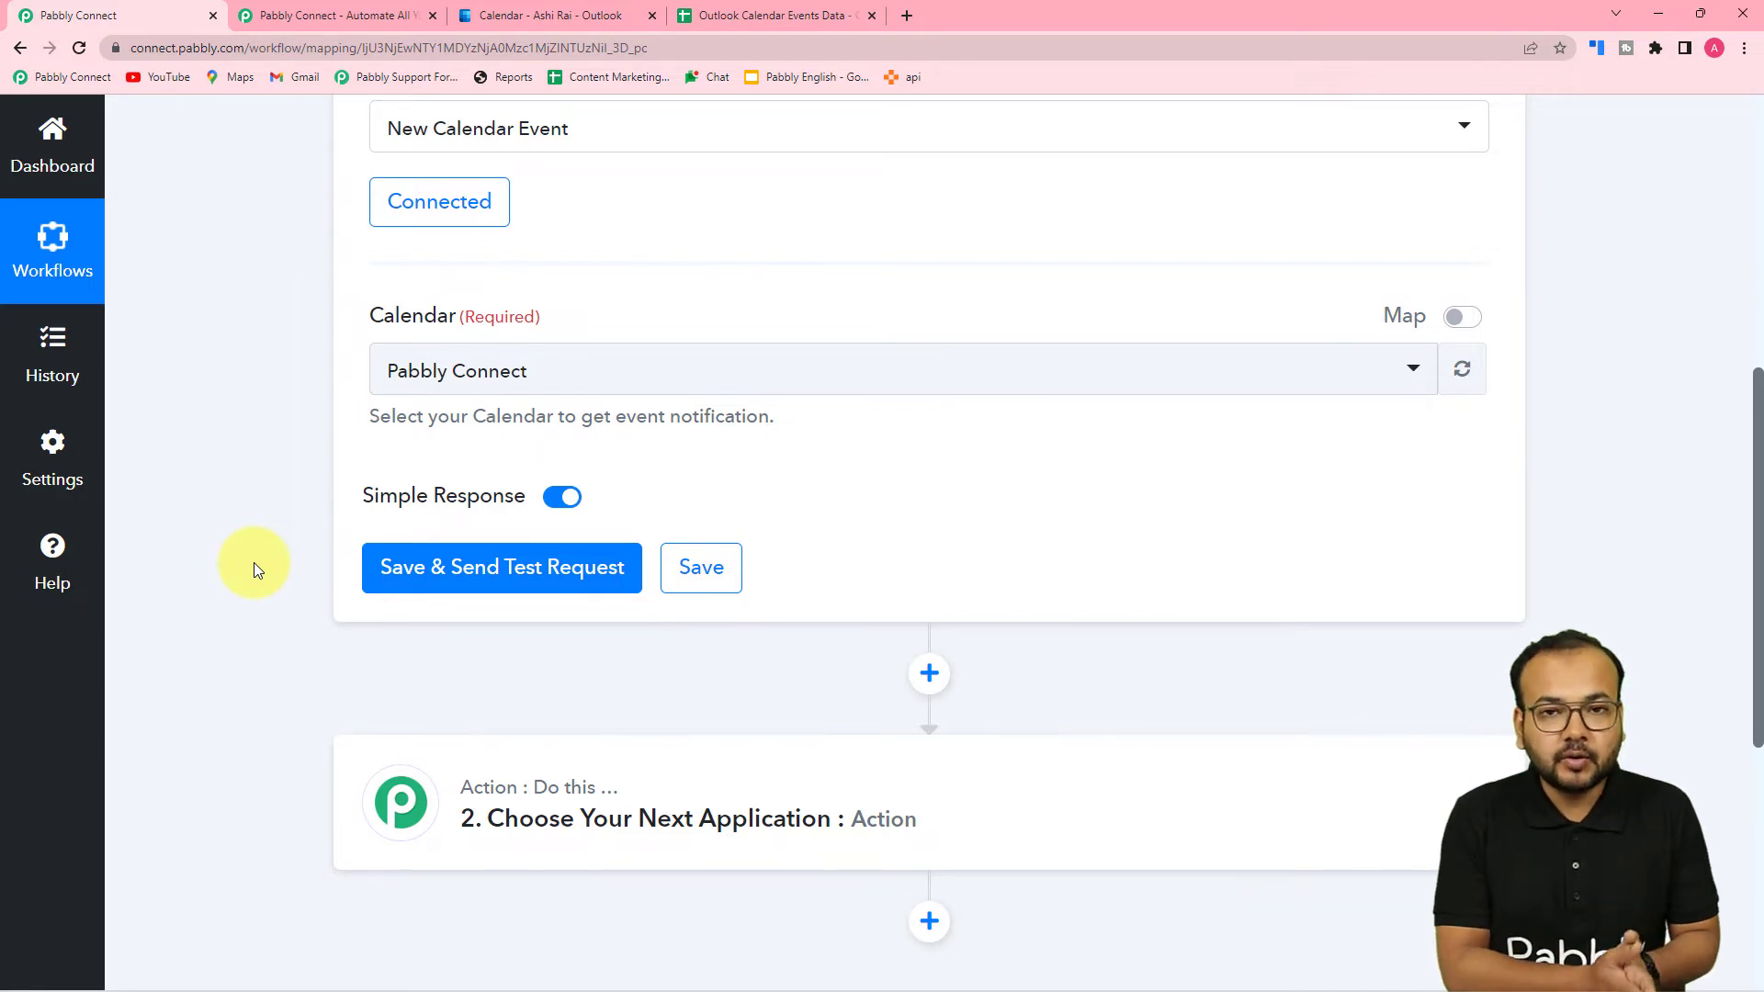
Review the details of the Sprint End Meet event on October 18 in the Outlook calendar, and return to the workflow.
click(336, 15)
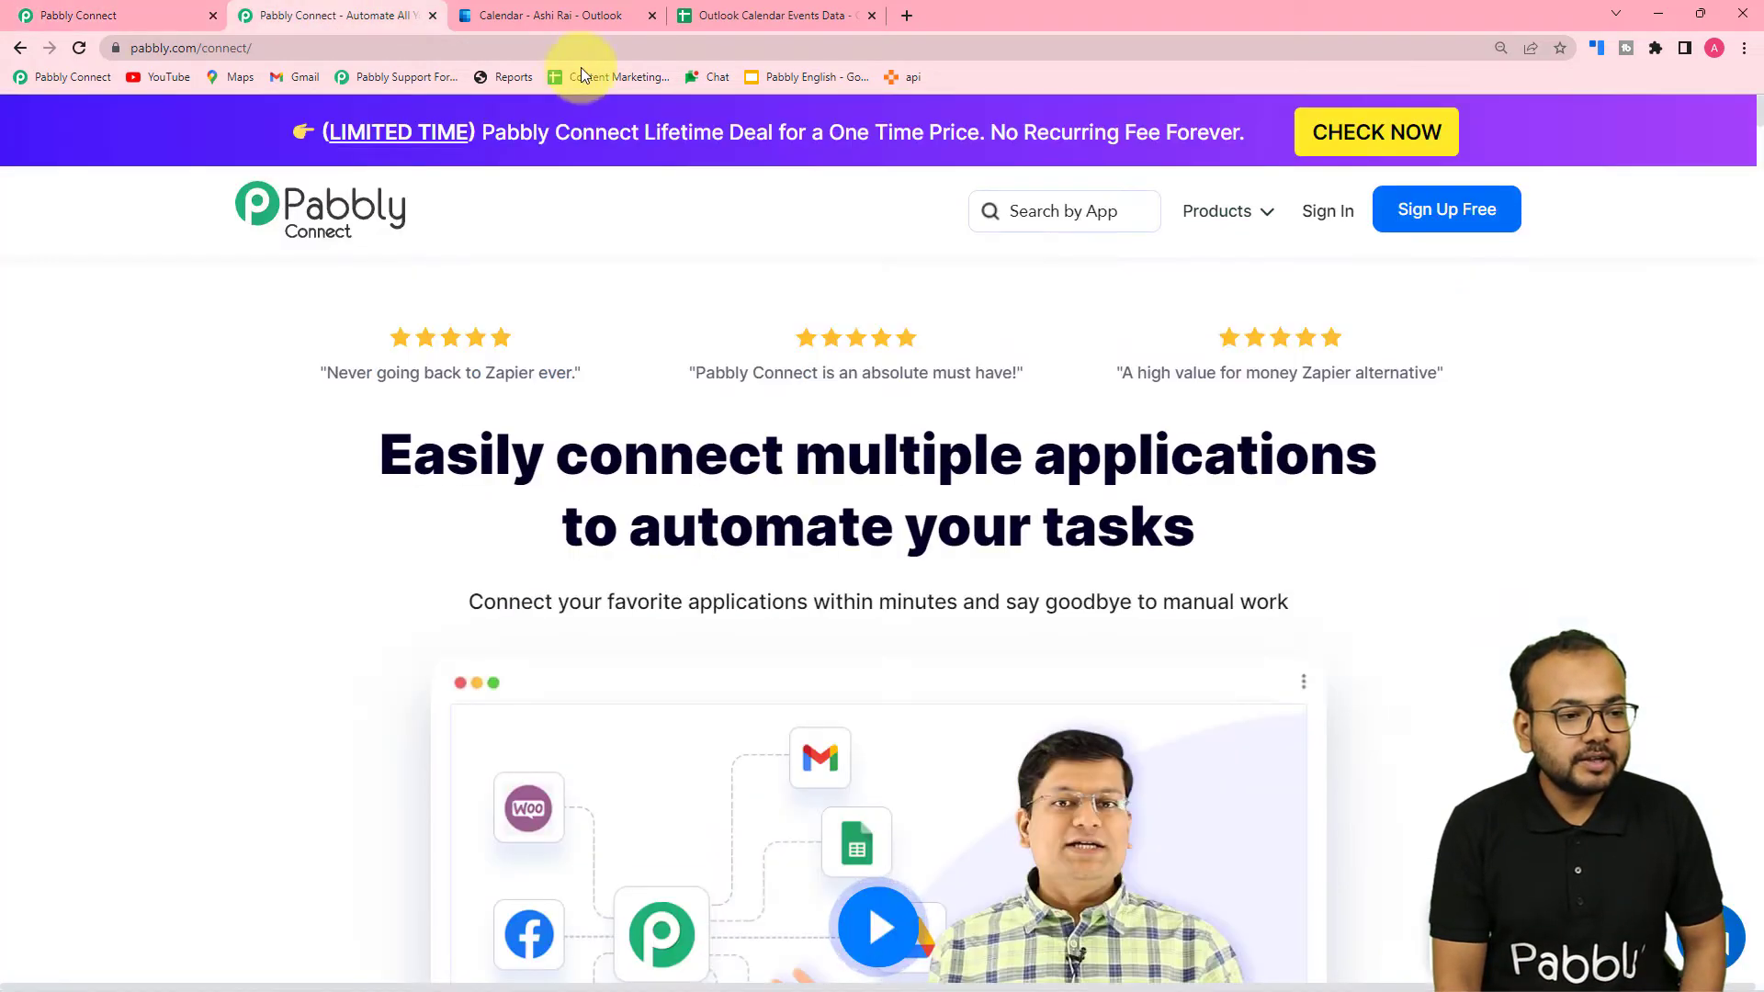
click(554, 13)
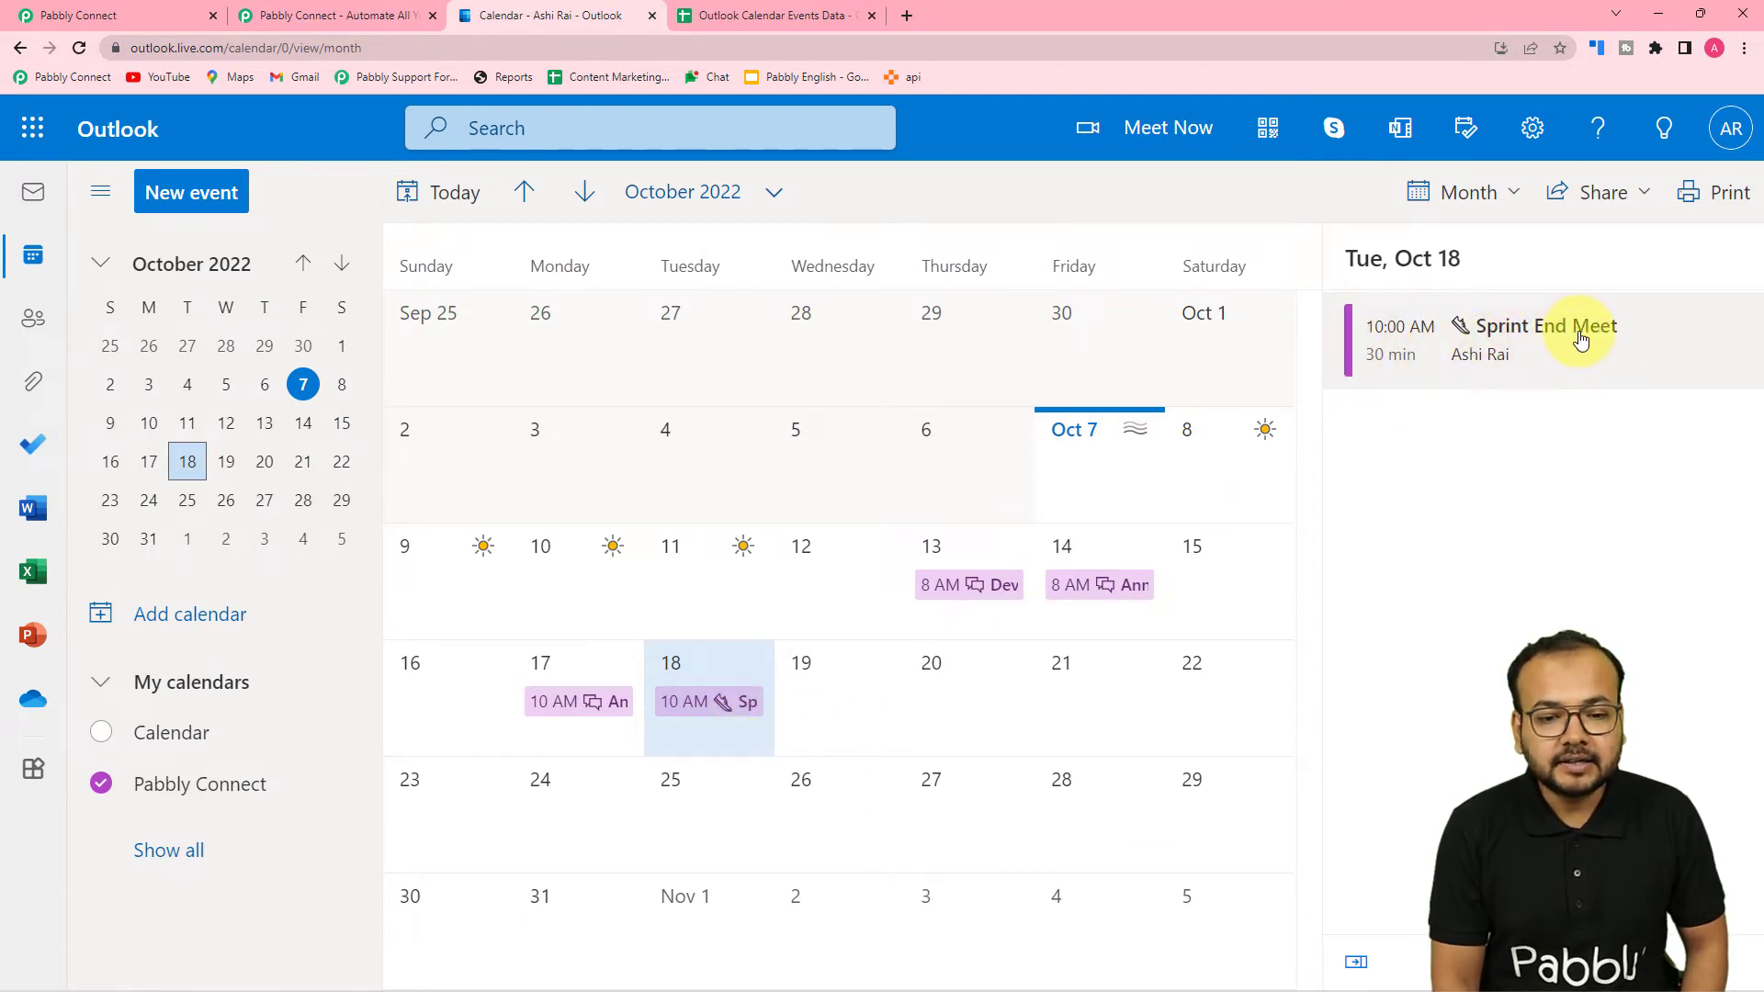
click(1536, 329)
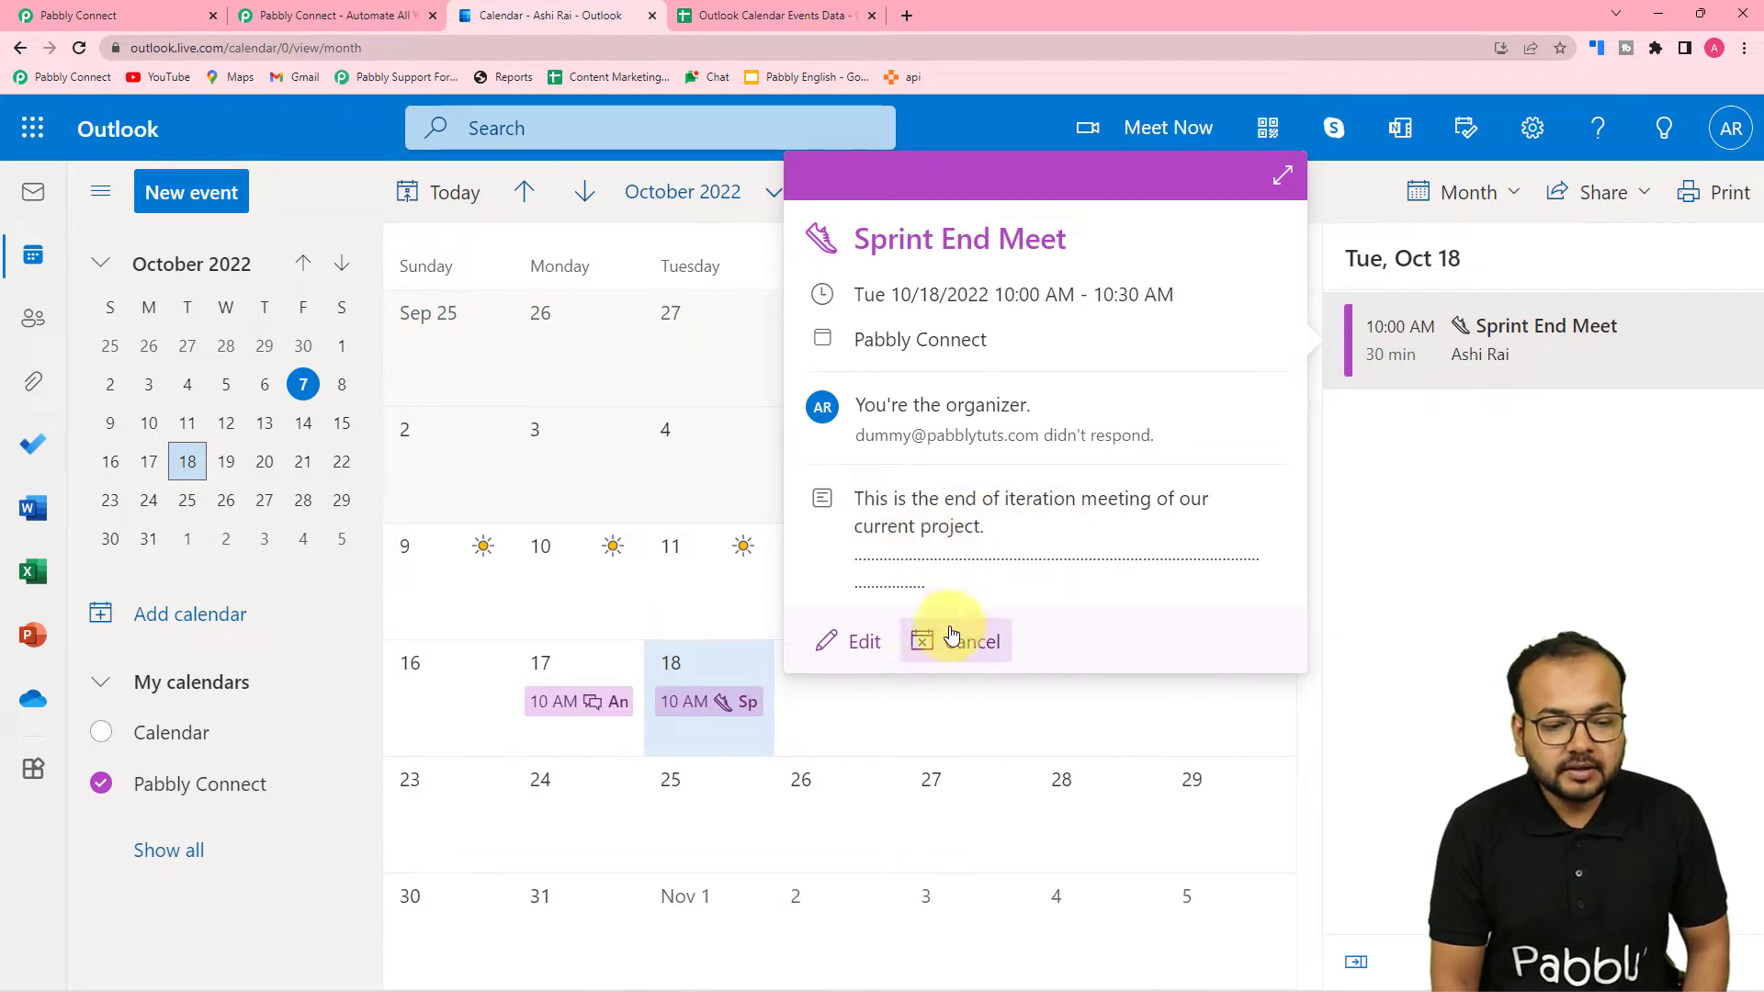
click(851, 725)
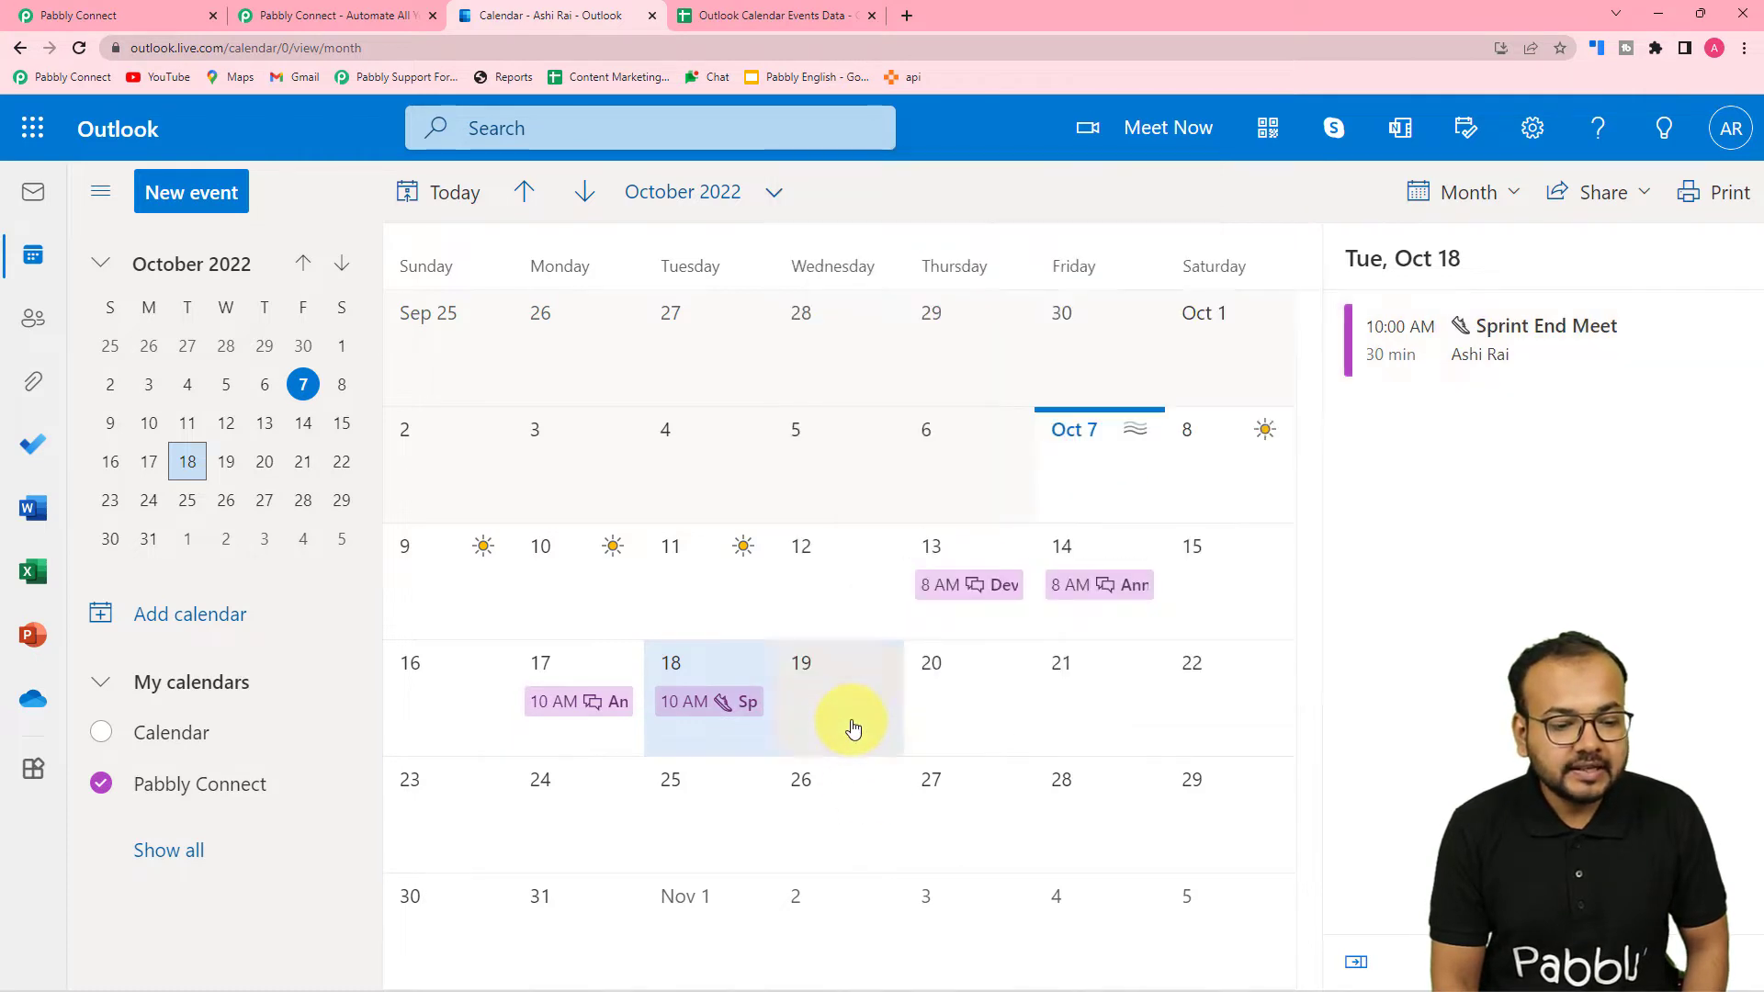
click(165, 17)
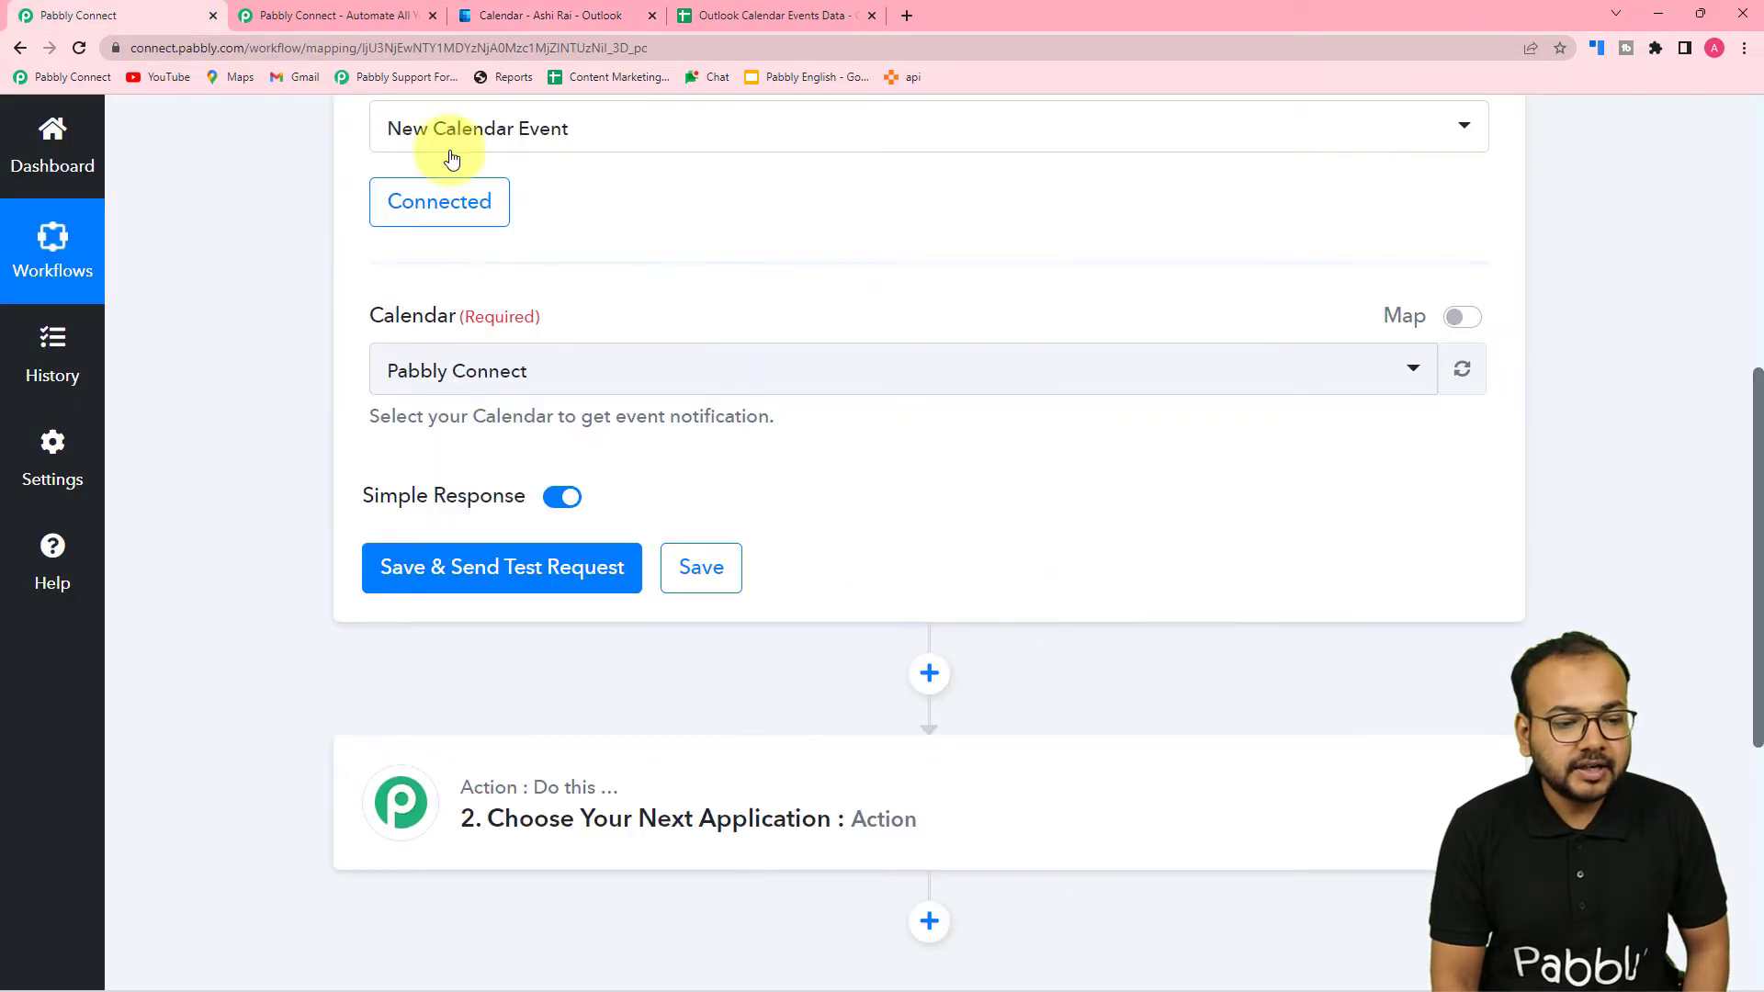
Send a test request from the Office 365 trigger and review the received event data, enlarging the BodyPreview value to read it fully.
click(416, 570)
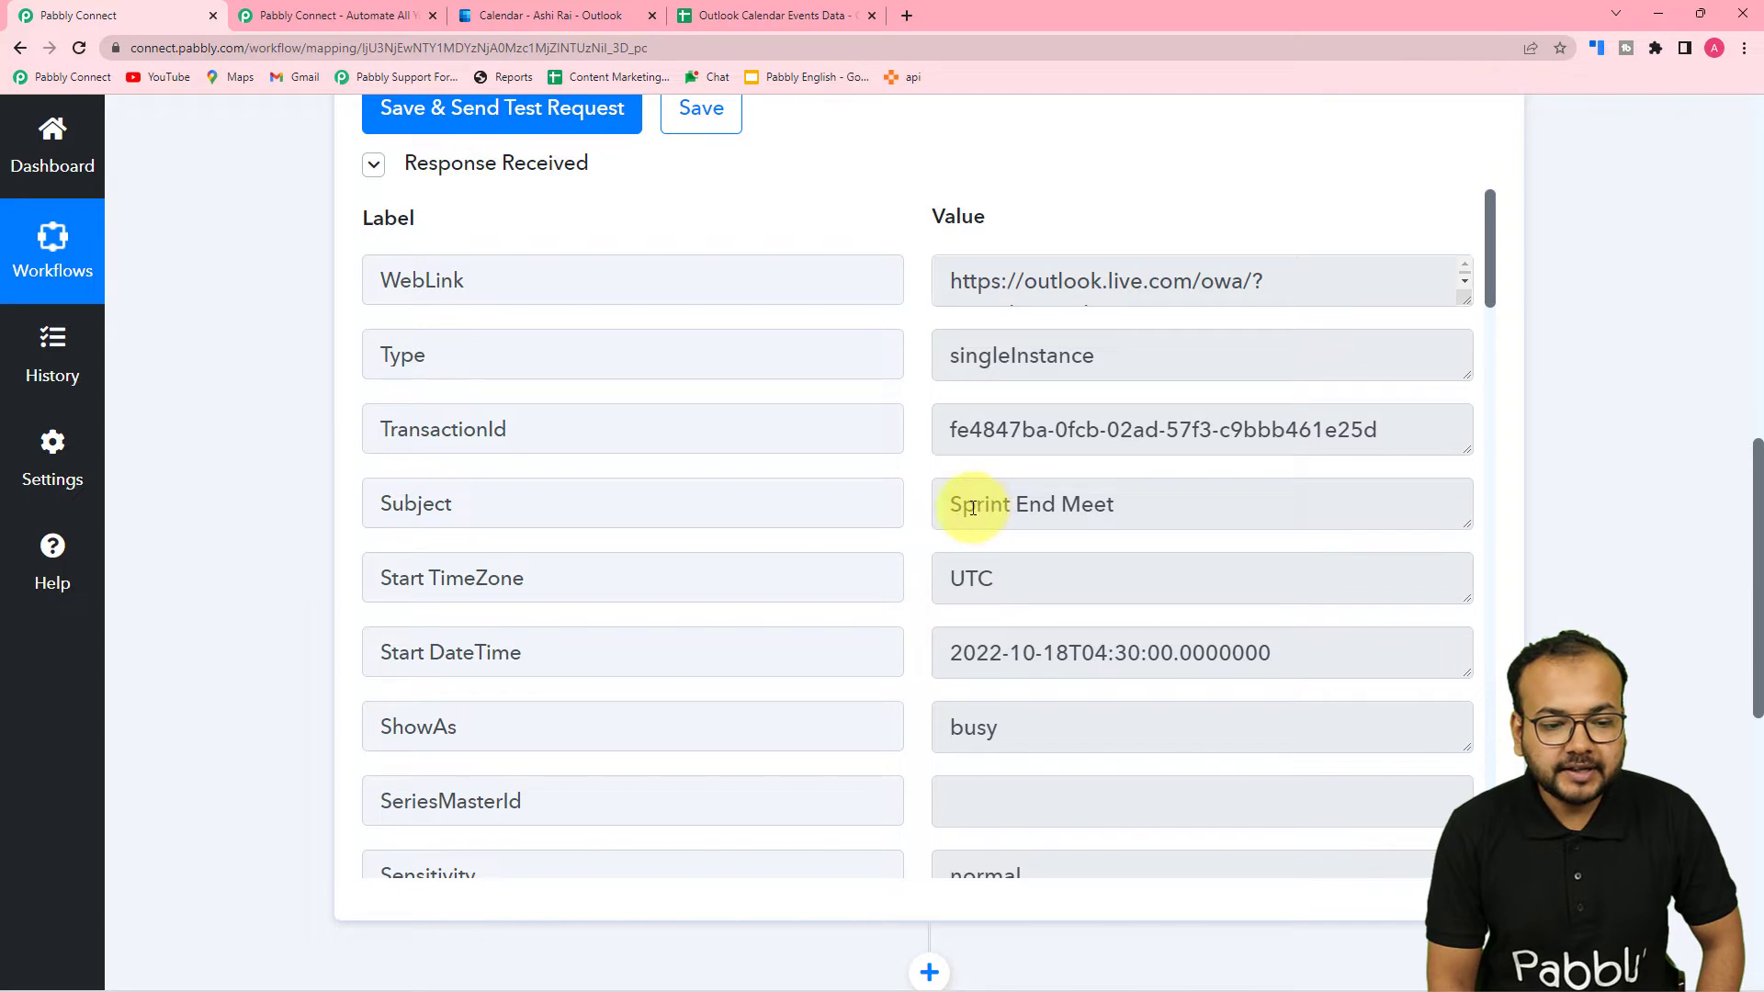
scroll(720, 532, down, 3)
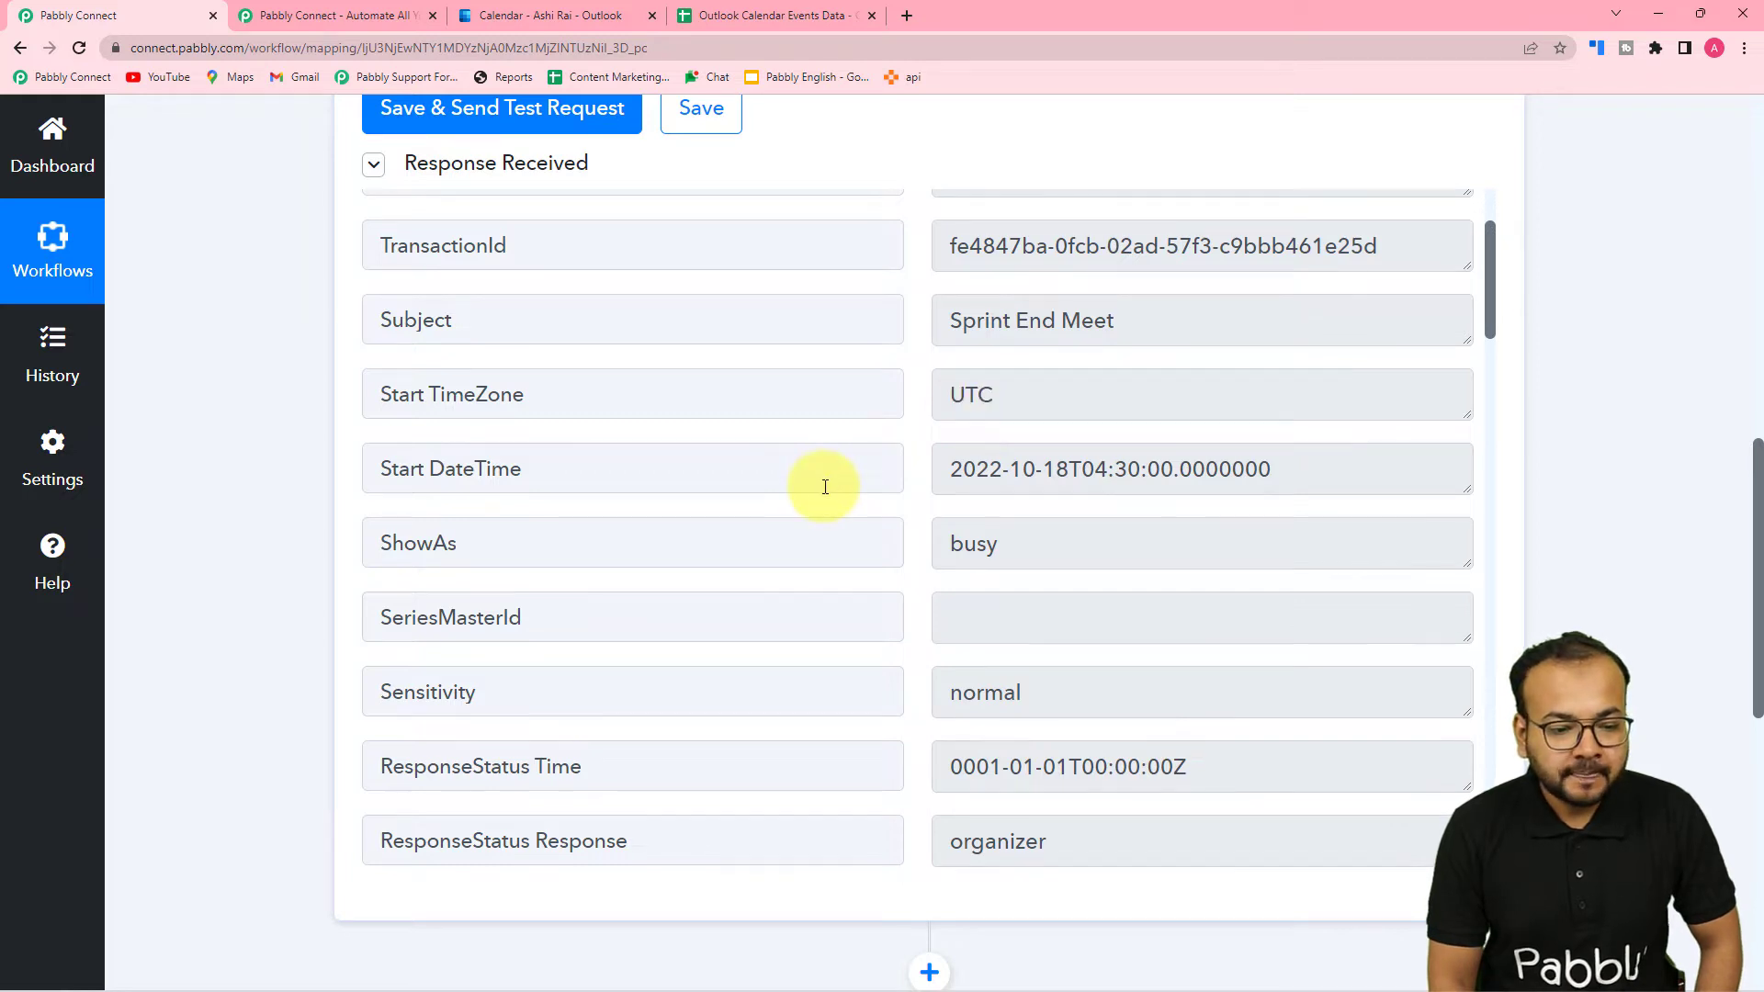
scroll(821, 485, down, 4)
scroll(825, 487, down, 6)
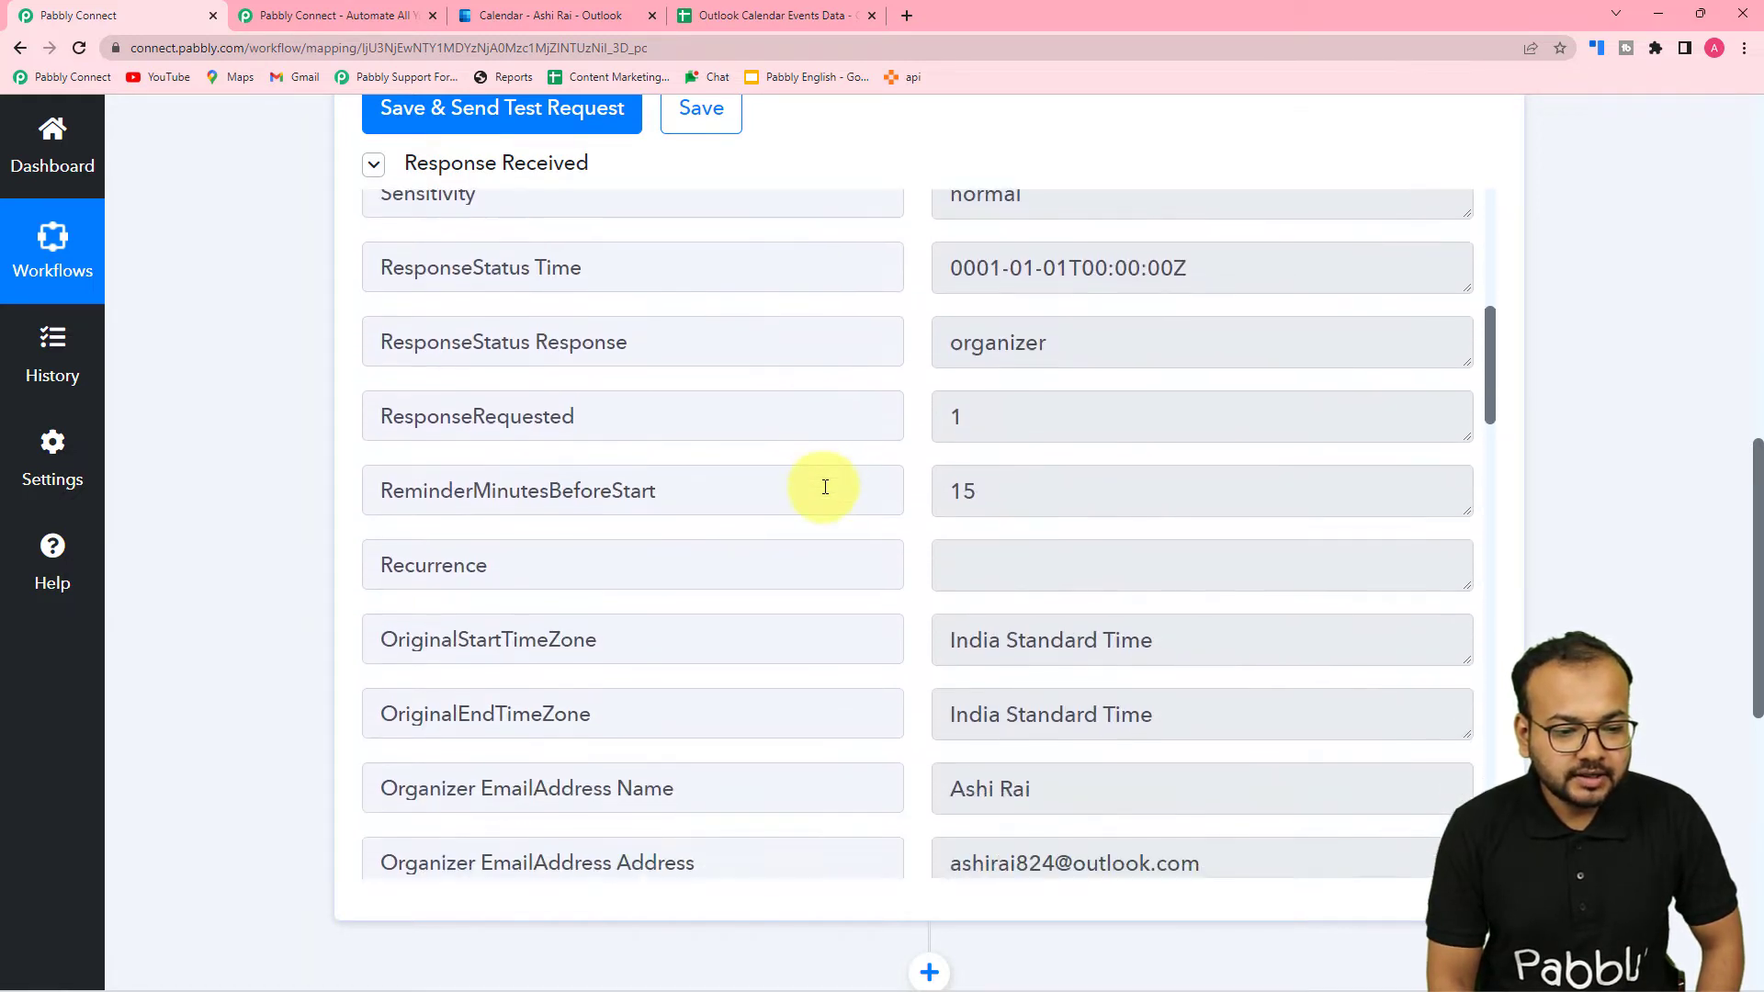
scroll(825, 487, down, 1)
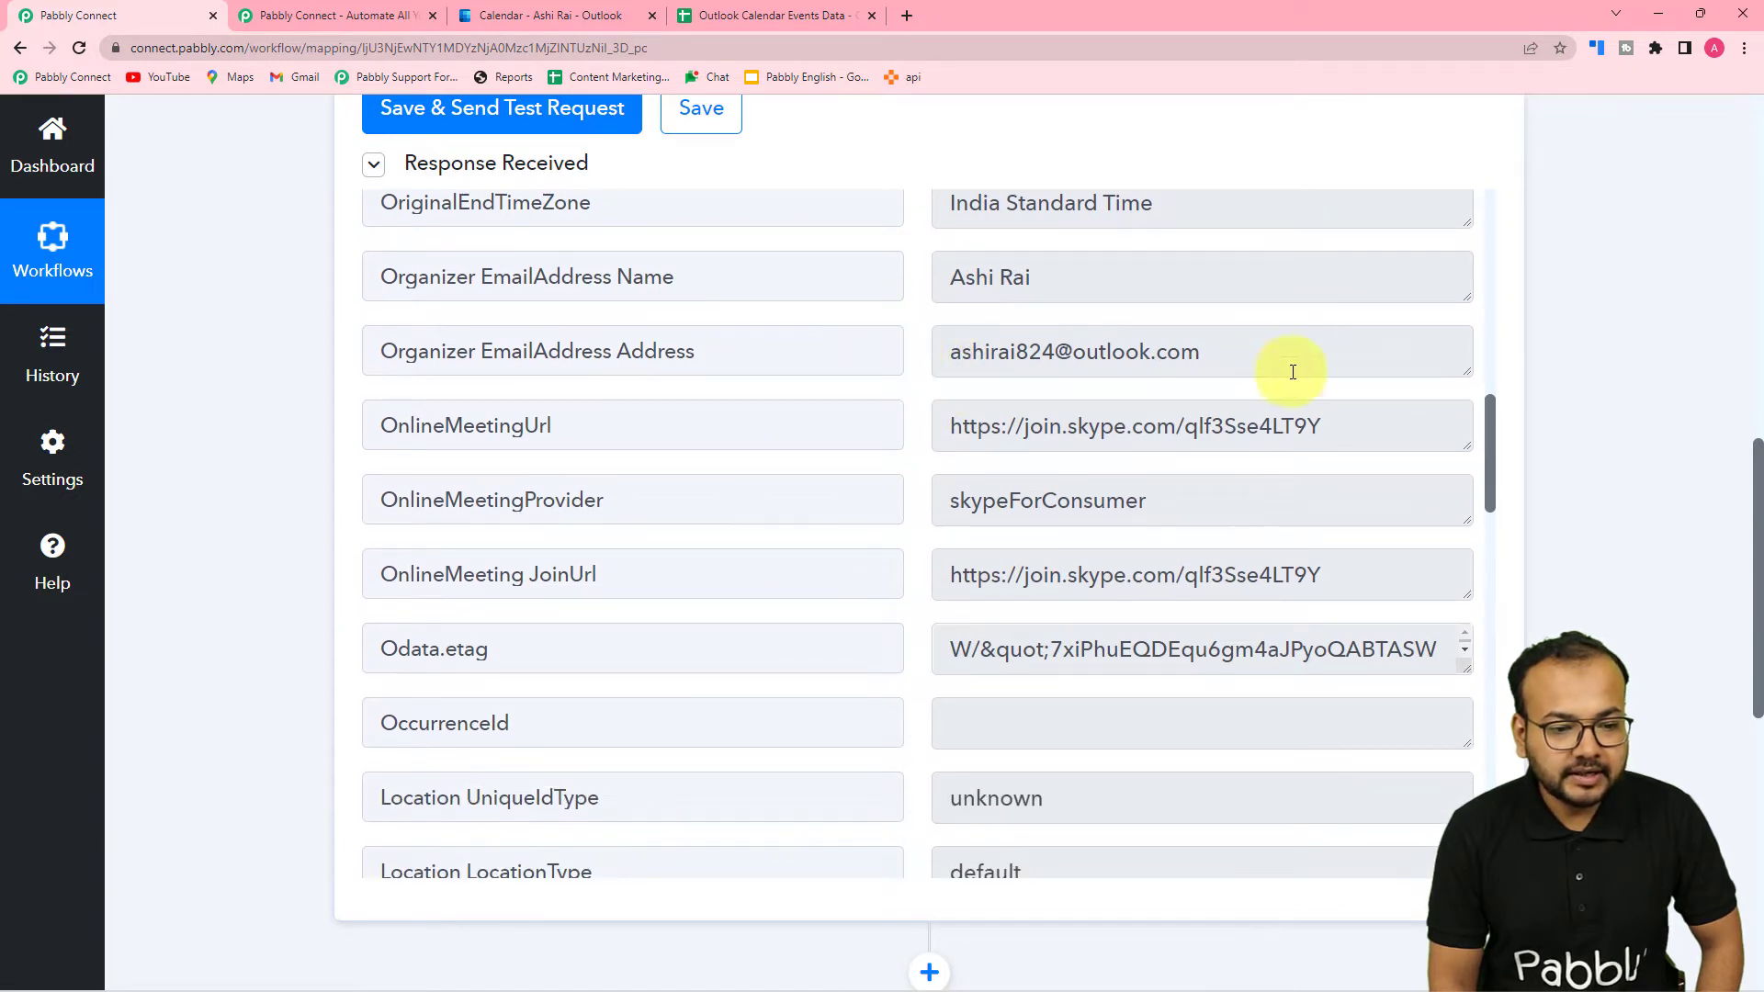
scroll(795, 478, down, 1)
scroll(980, 354, down, 1)
scroll(819, 444, down, 3)
scroll(821, 448, down, 2)
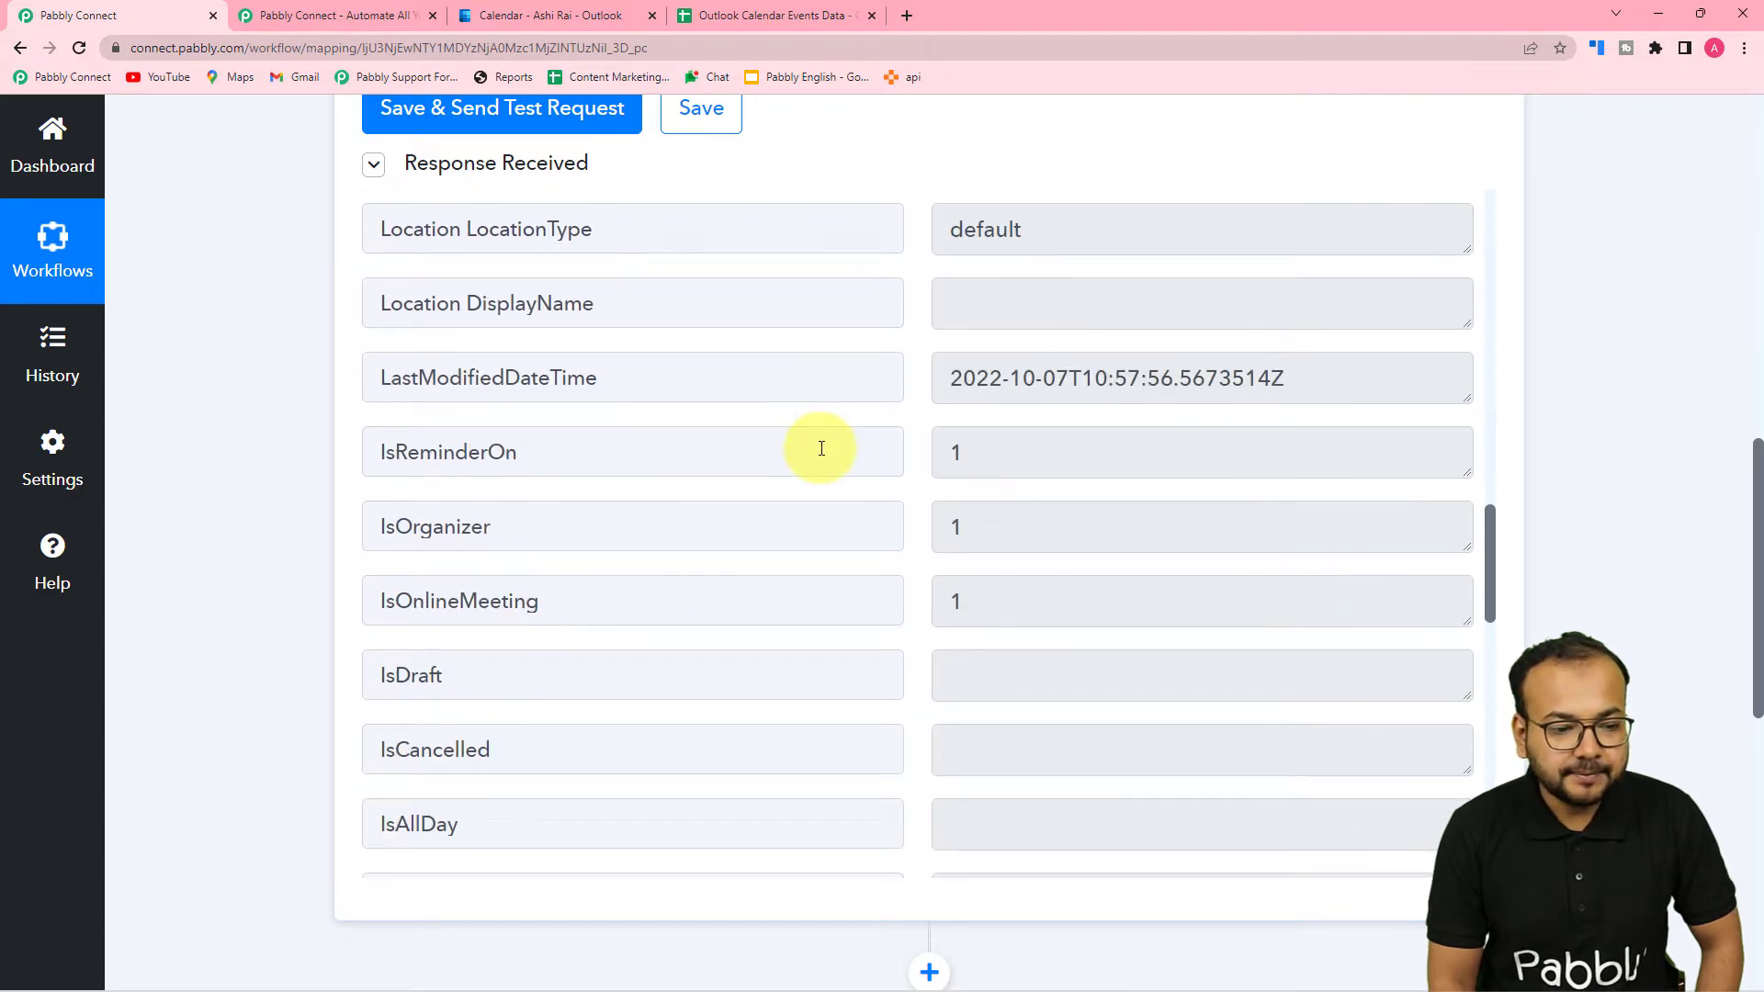
scroll(822, 448, down, 10)
scroll(822, 448, down, 4)
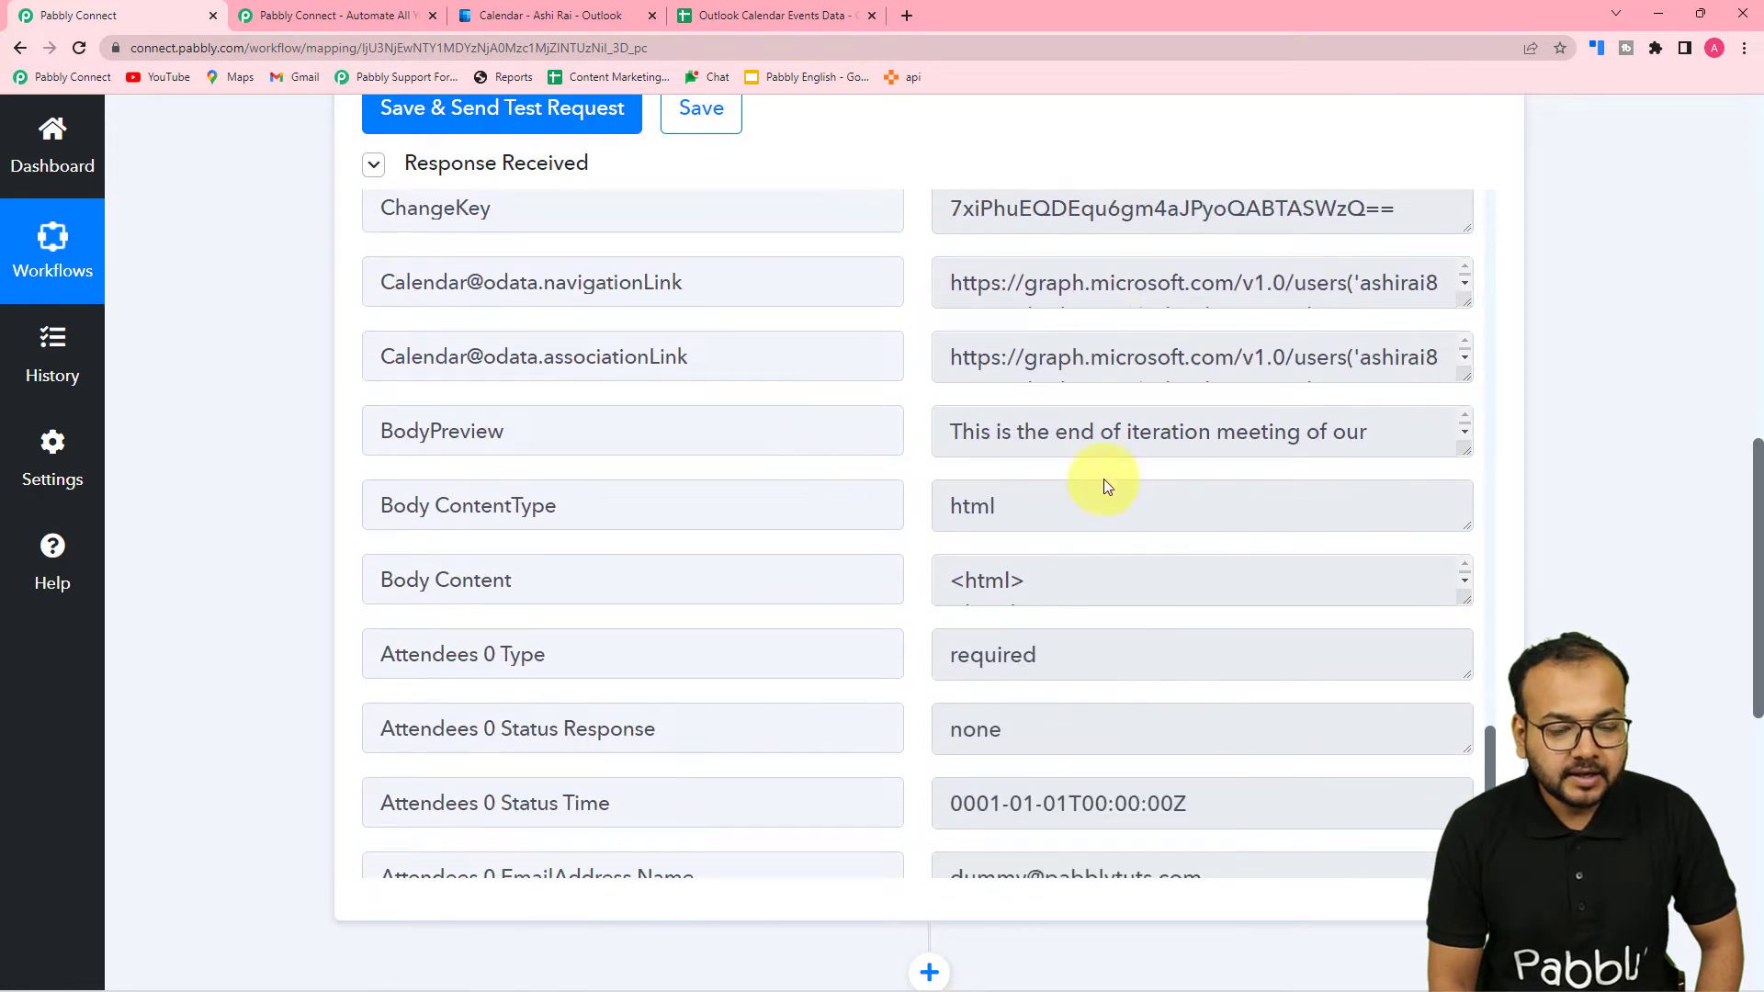
drag(1466, 449, 1474, 581)
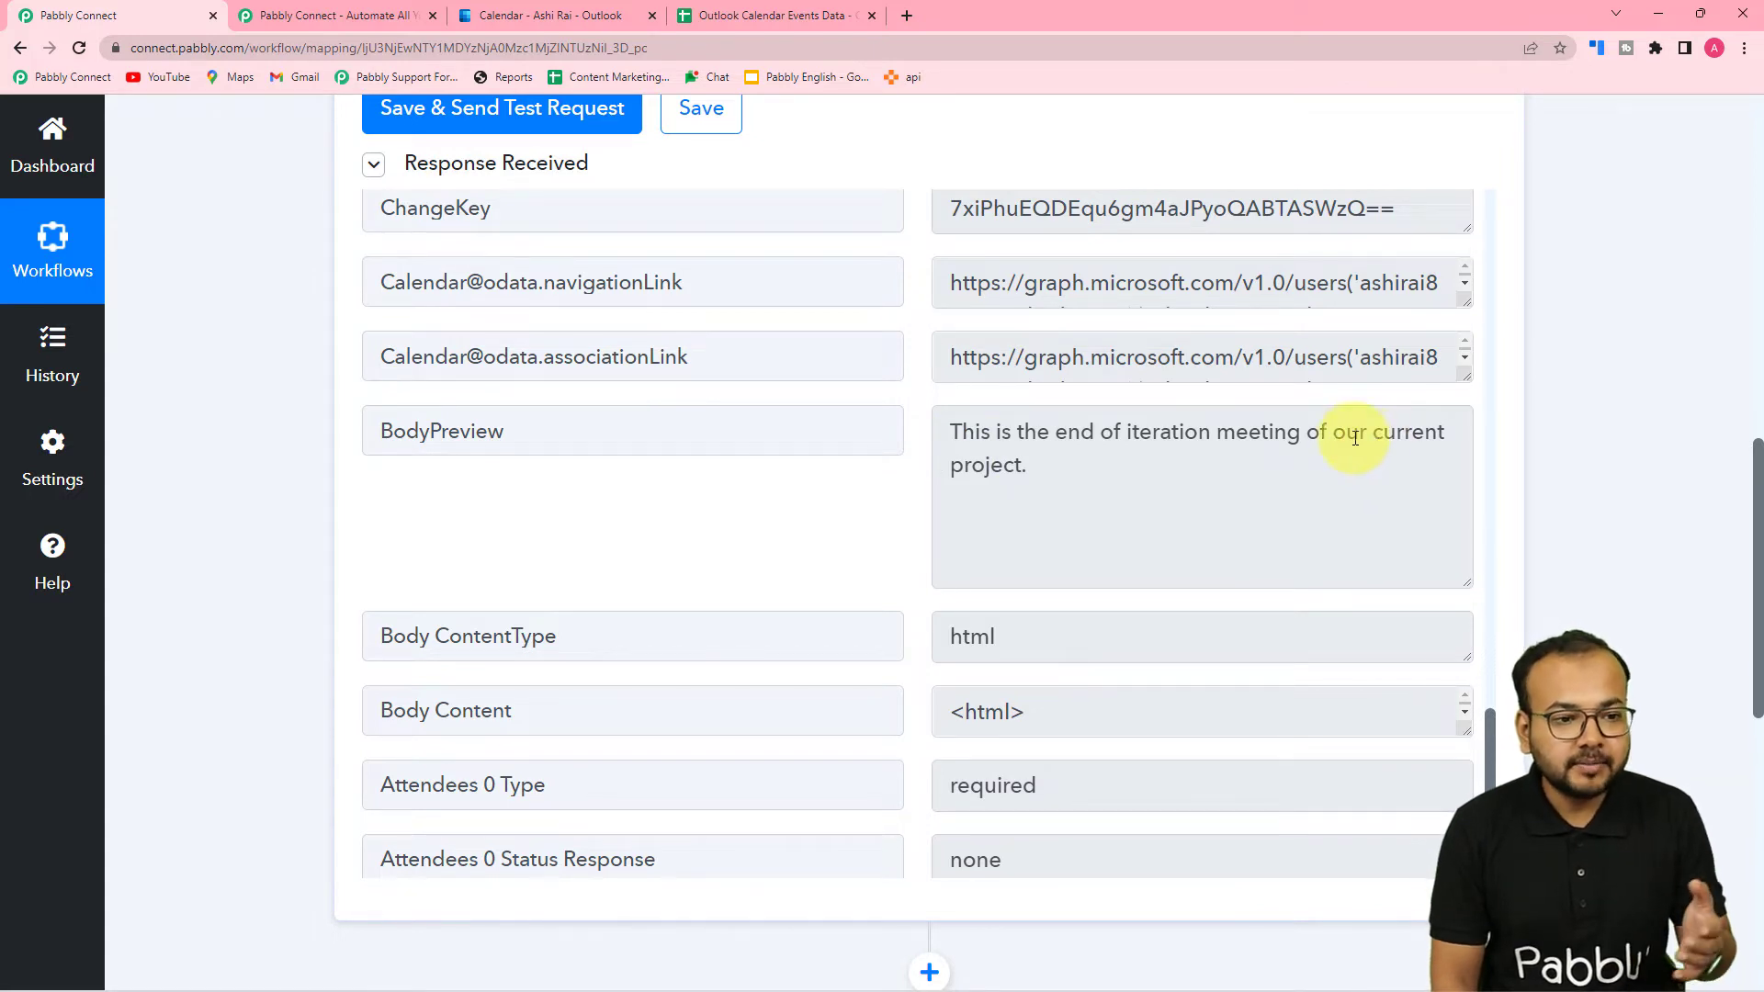
Review the body and attendee fields at the end of the trigger's response.
scroll(735, 481, down, 4)
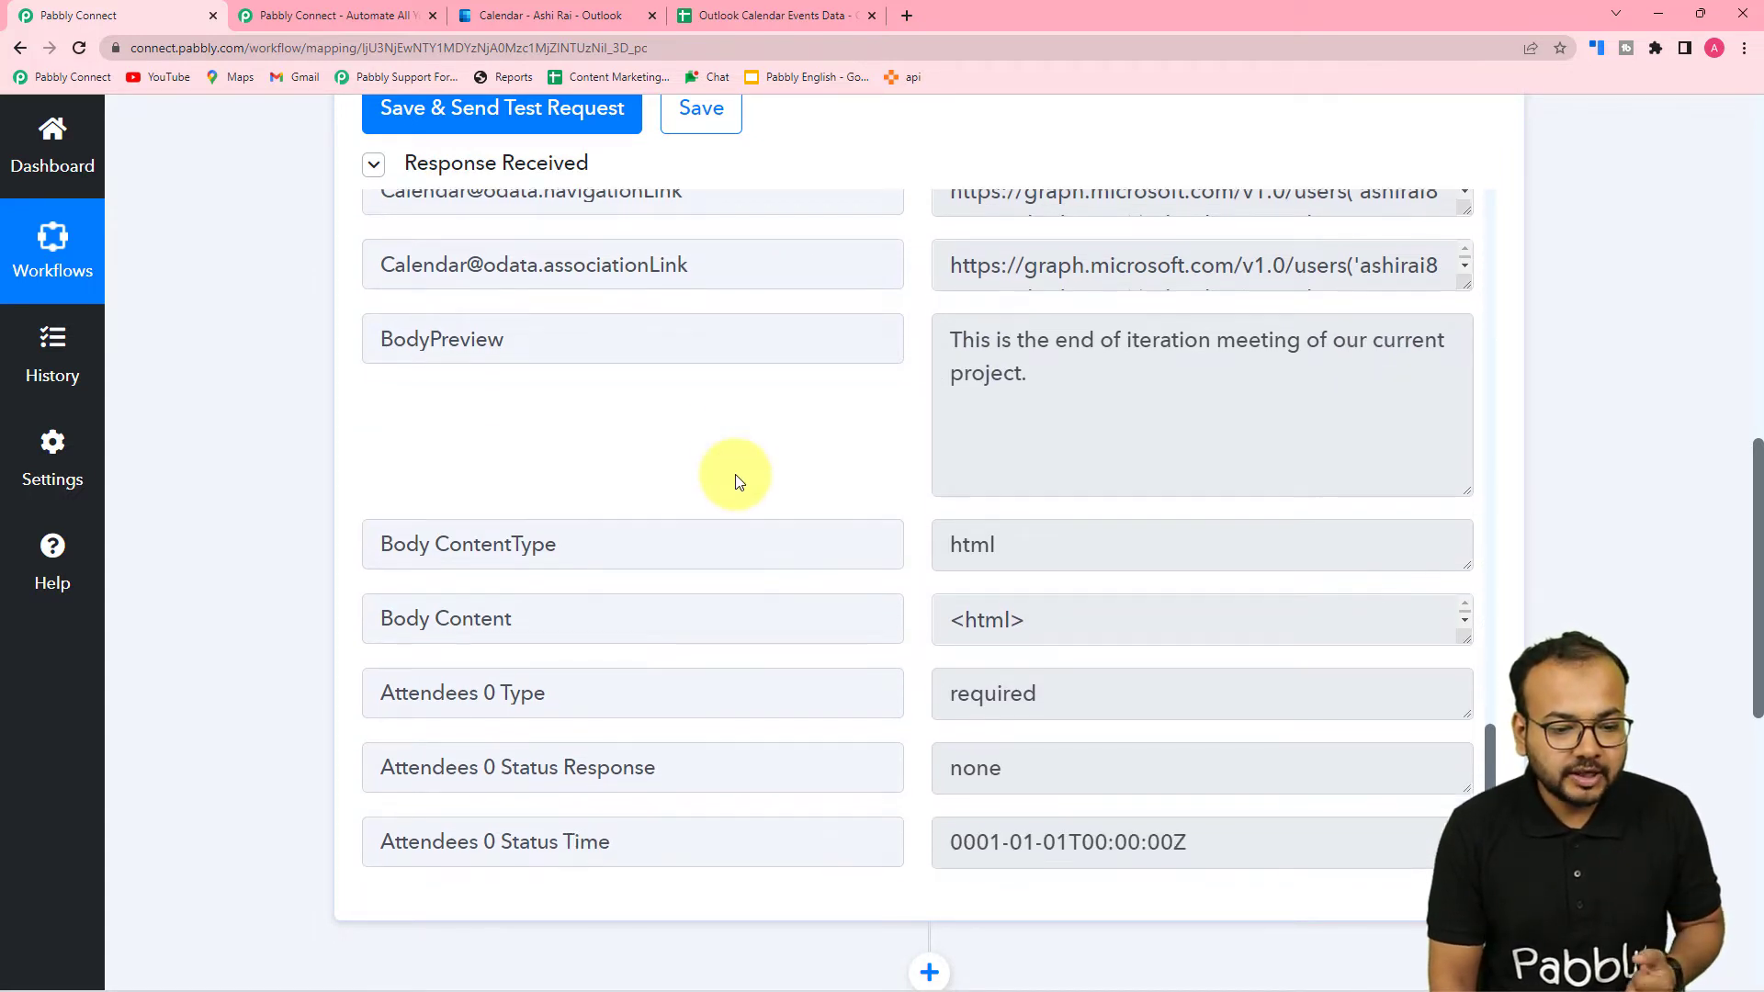
scroll(628, 634, down, 2)
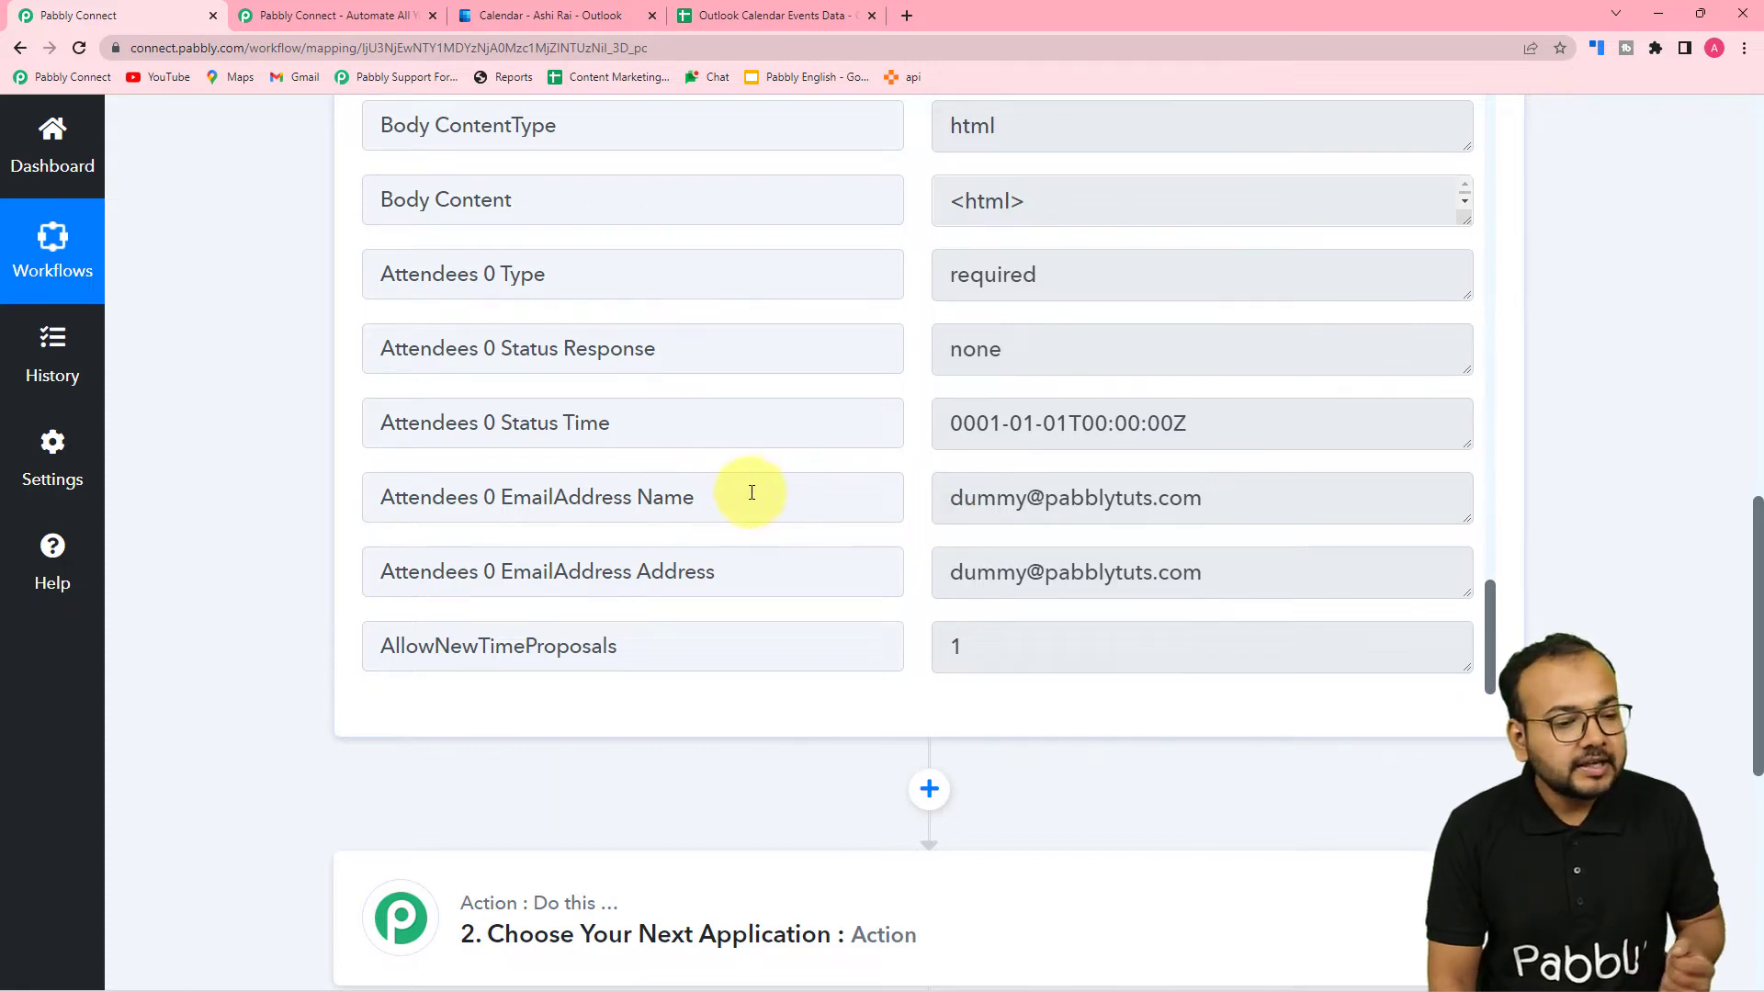
scroll(288, 422, down, 1)
scroll(311, 427, down, 1)
scroll(311, 427, up, 5)
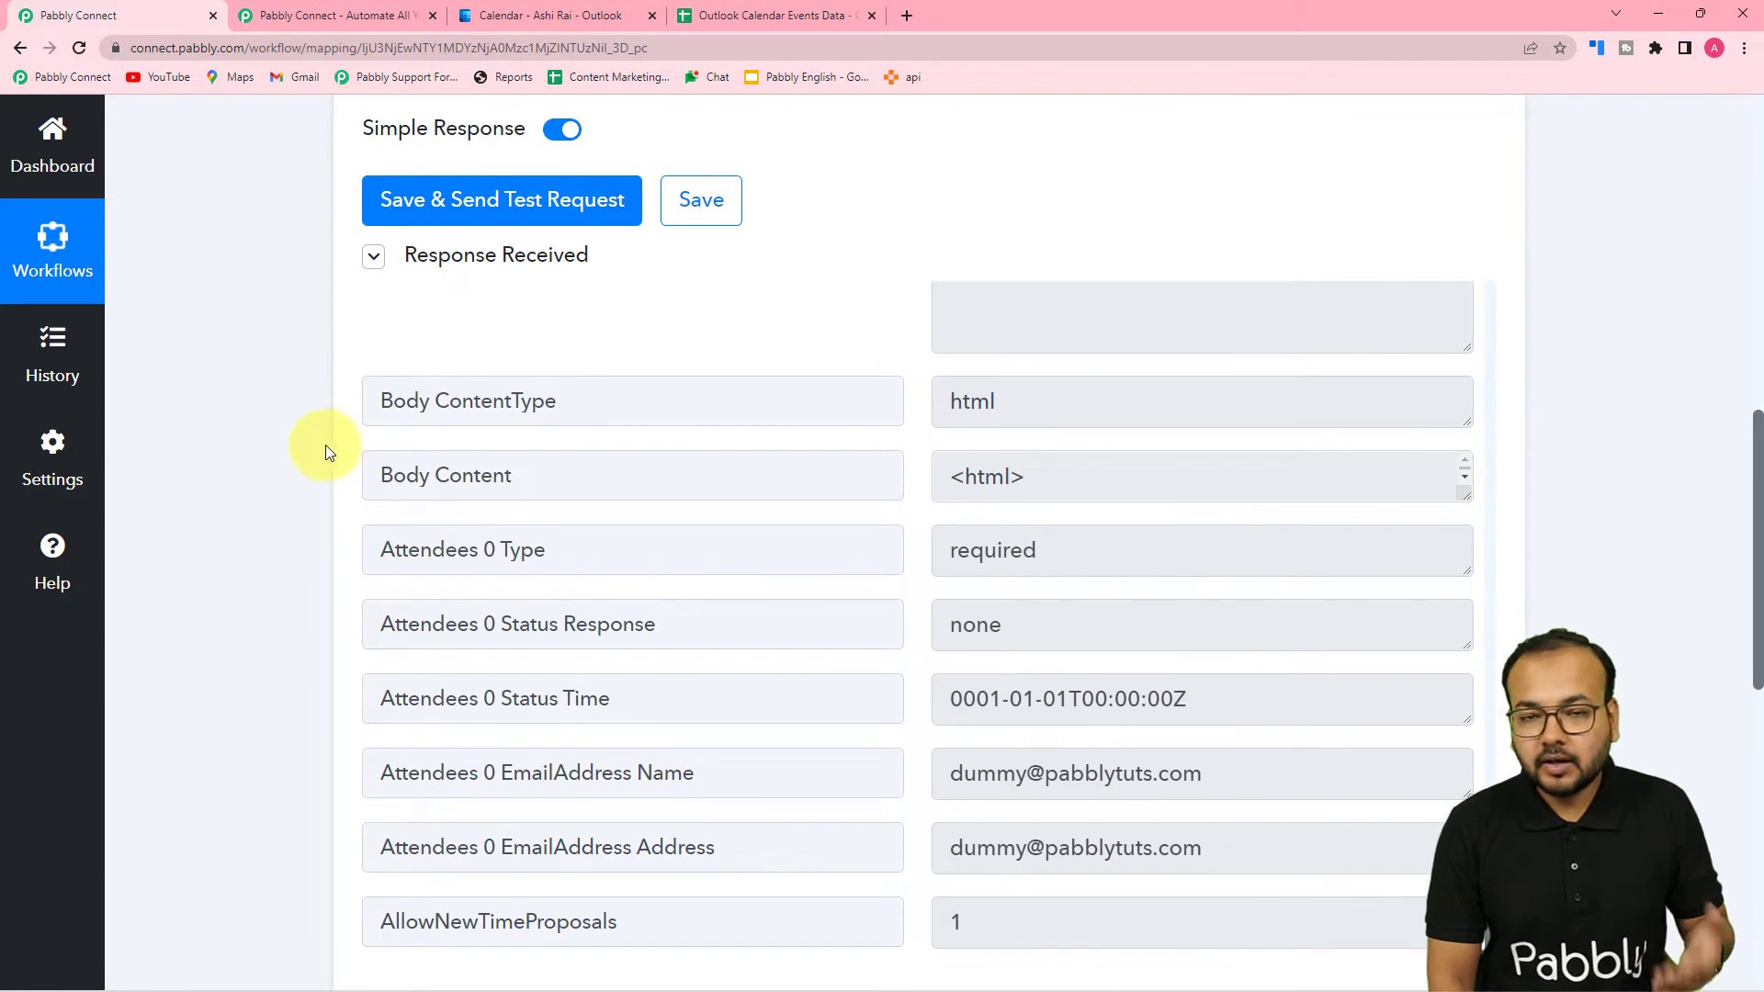
scroll(897, 597, up, 10)
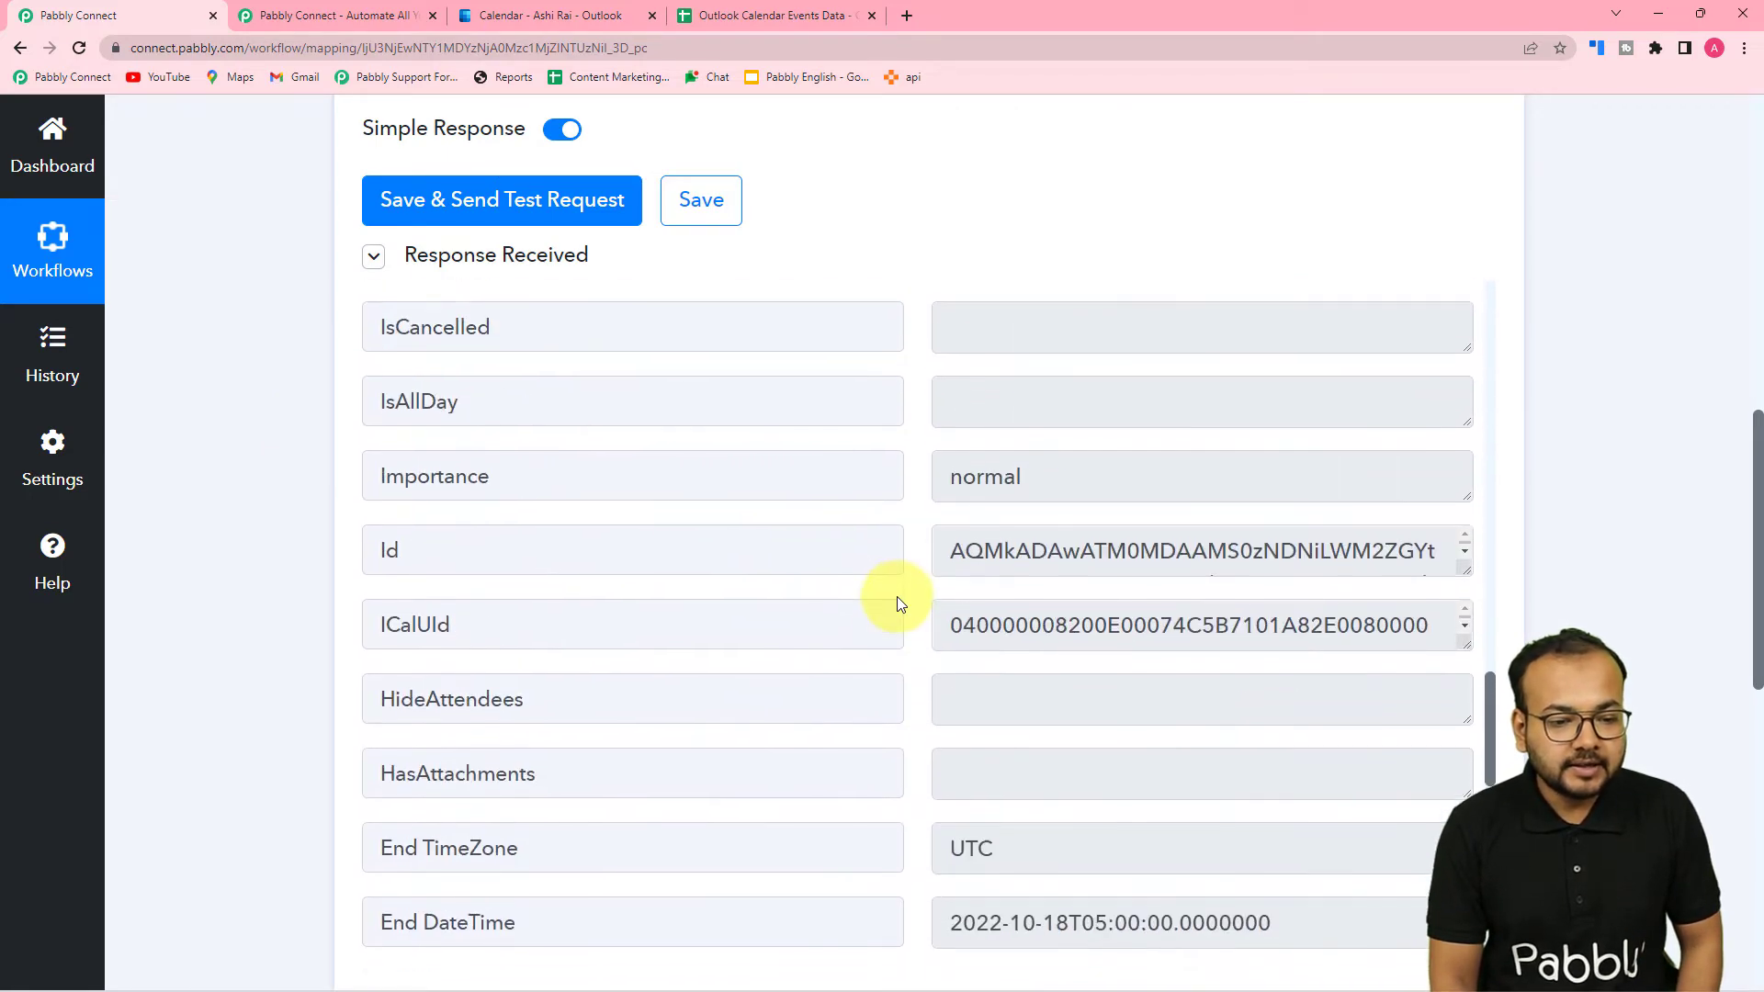
Check the column headings in the Outlook Calendar Events Data spreadsheet, and compare them with the Subject and Start DateTime fields of the trigger's response.
click(746, 15)
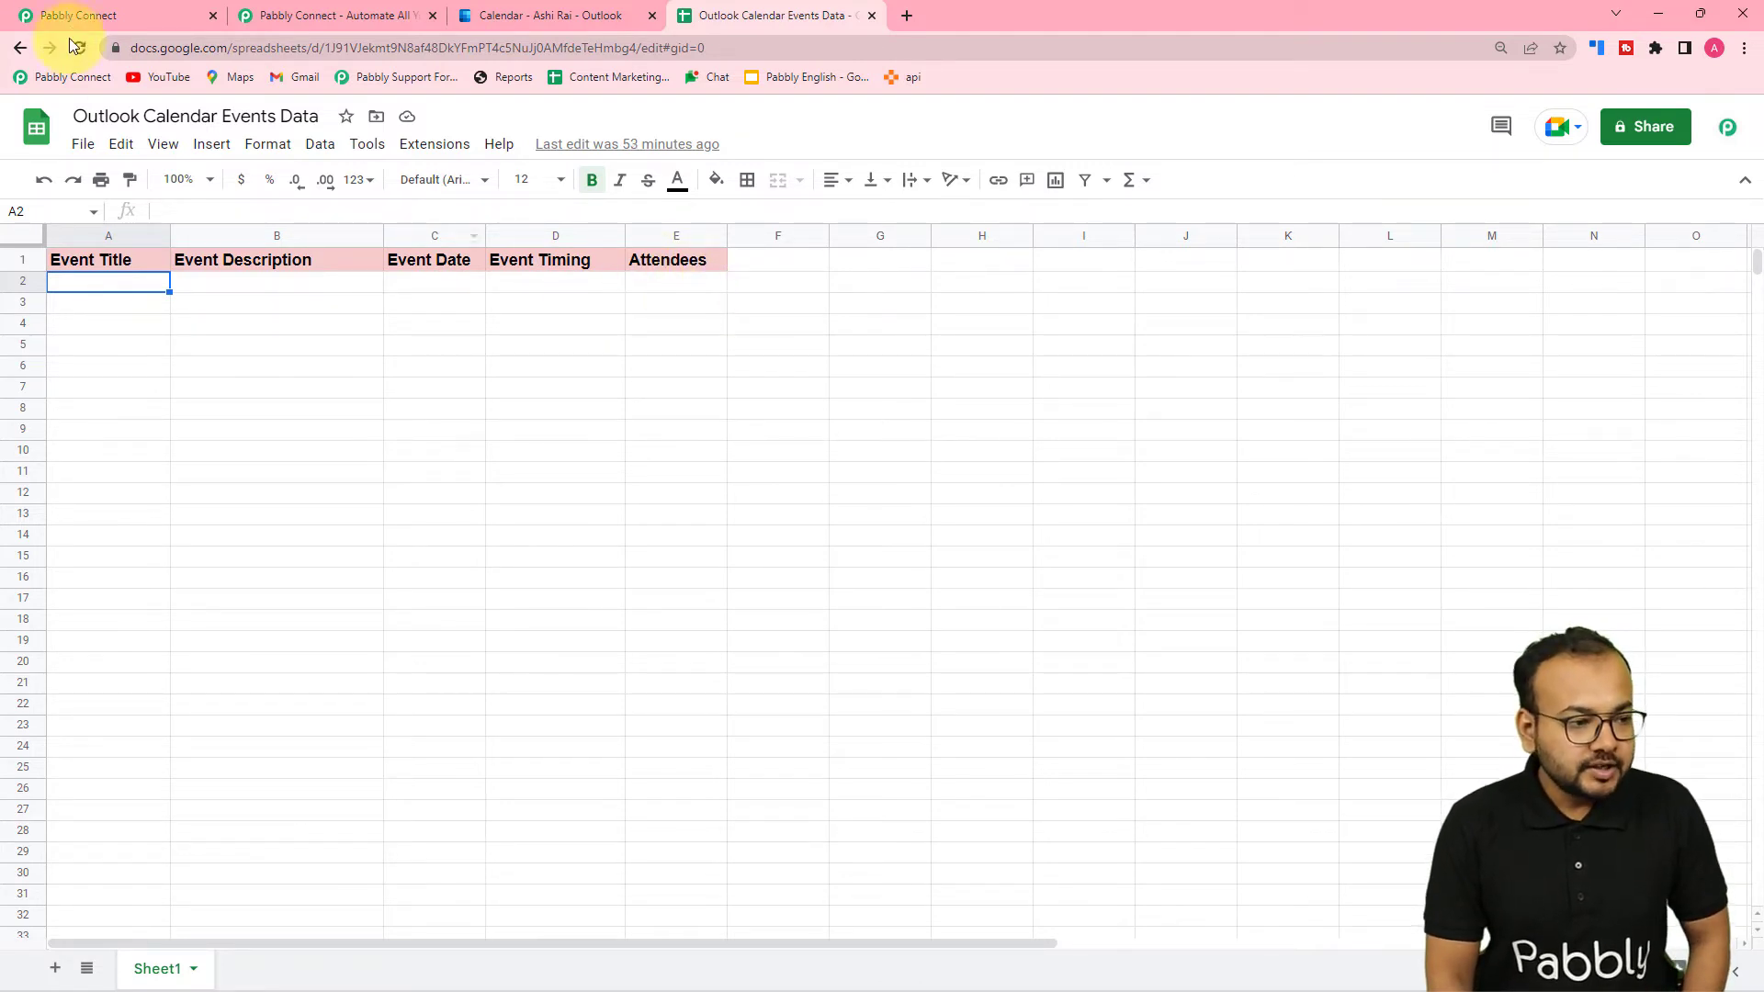
click(83, 11)
scroll(524, 472, up, 10)
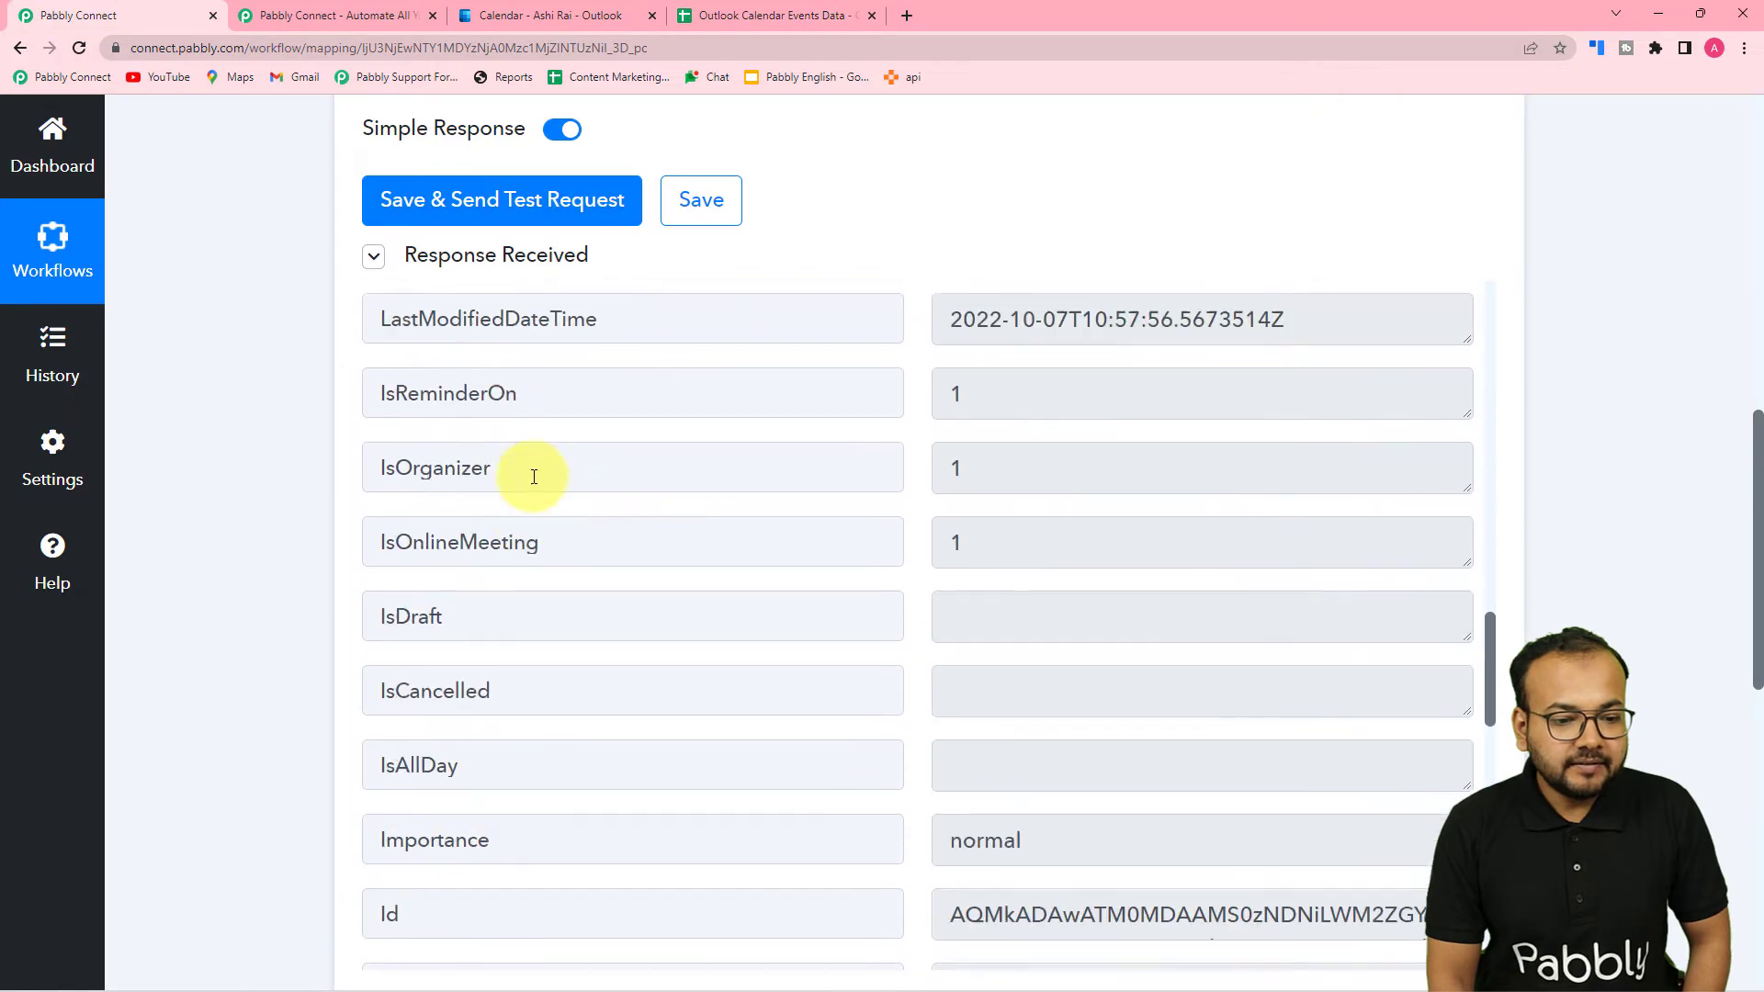
scroll(565, 557, up, 15)
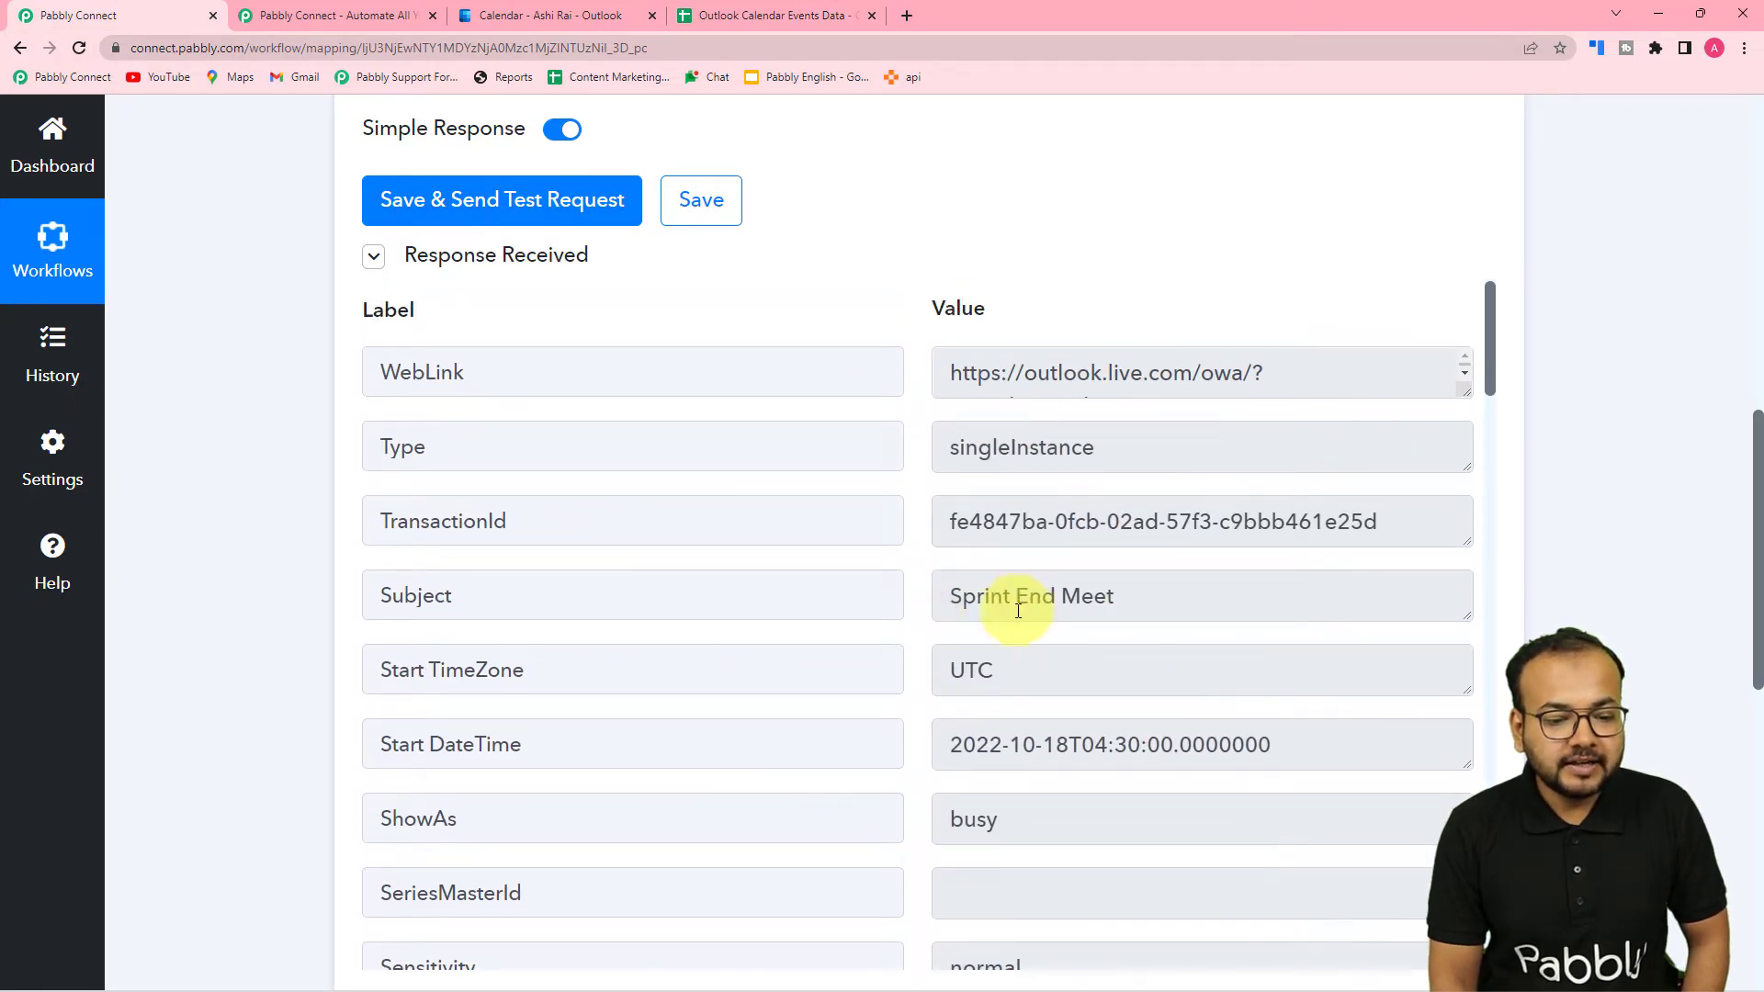
scroll(683, 693, down, 1)
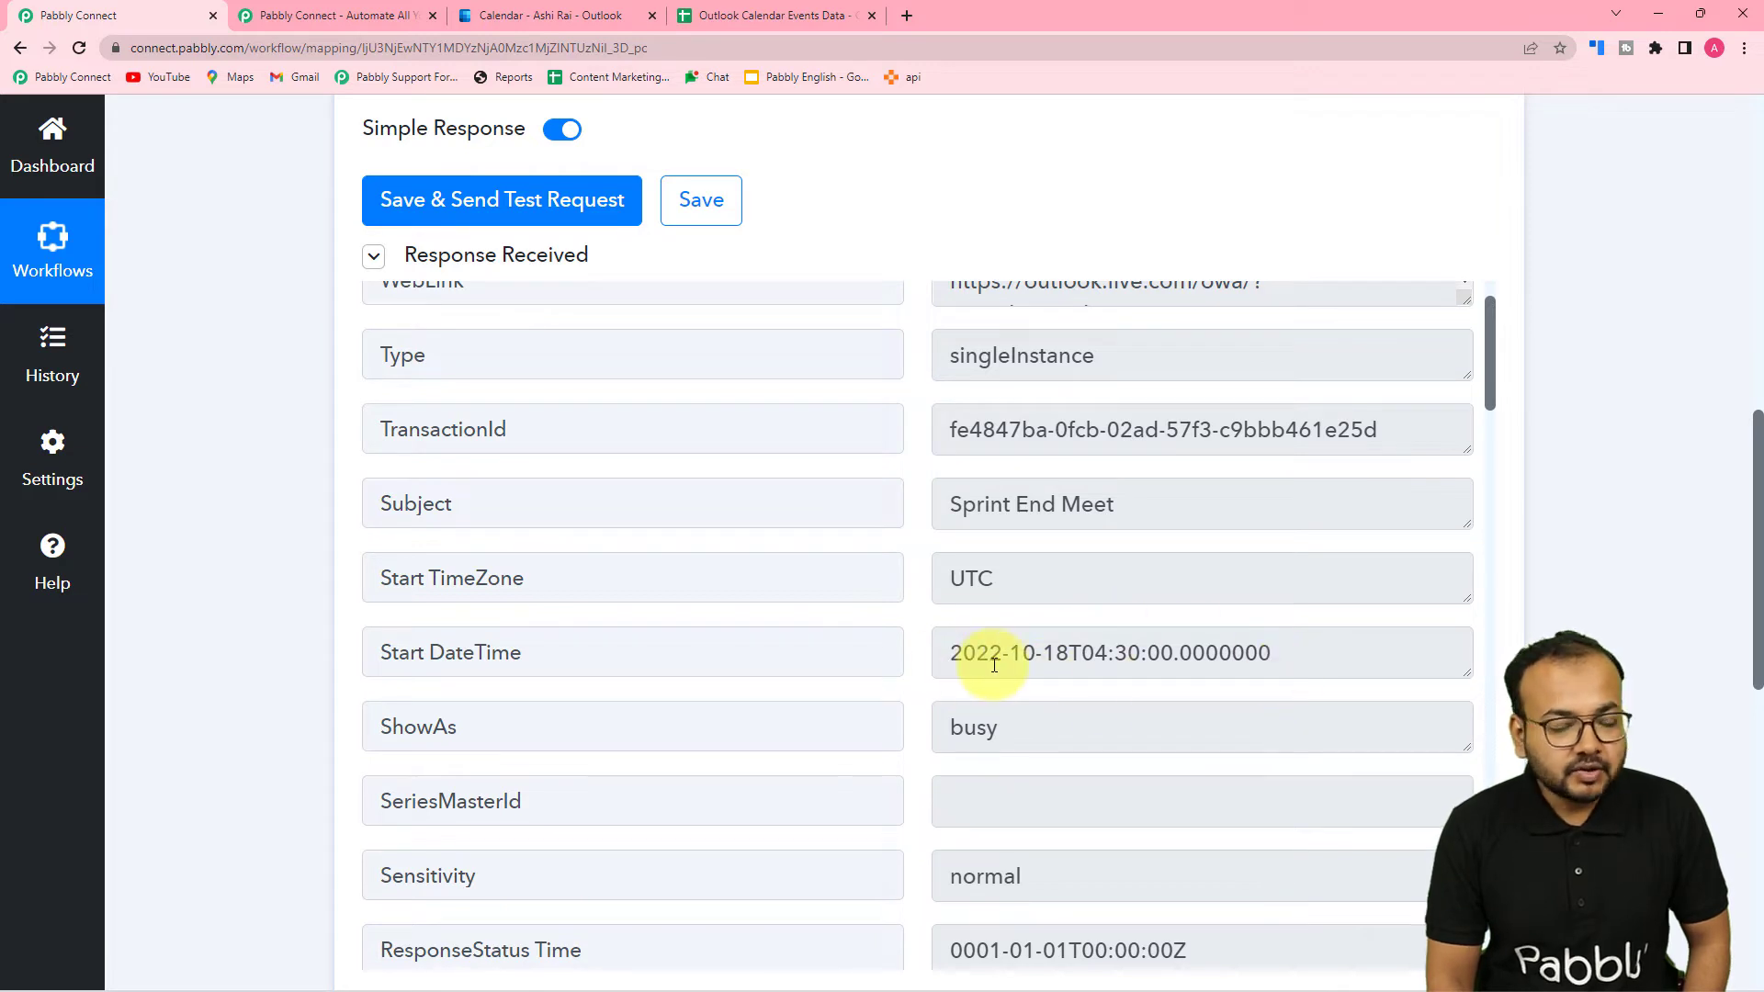
Set the application of the workflow's second step to Date/Time Formatter by Pabbly.
scroll(283, 594, down, 3)
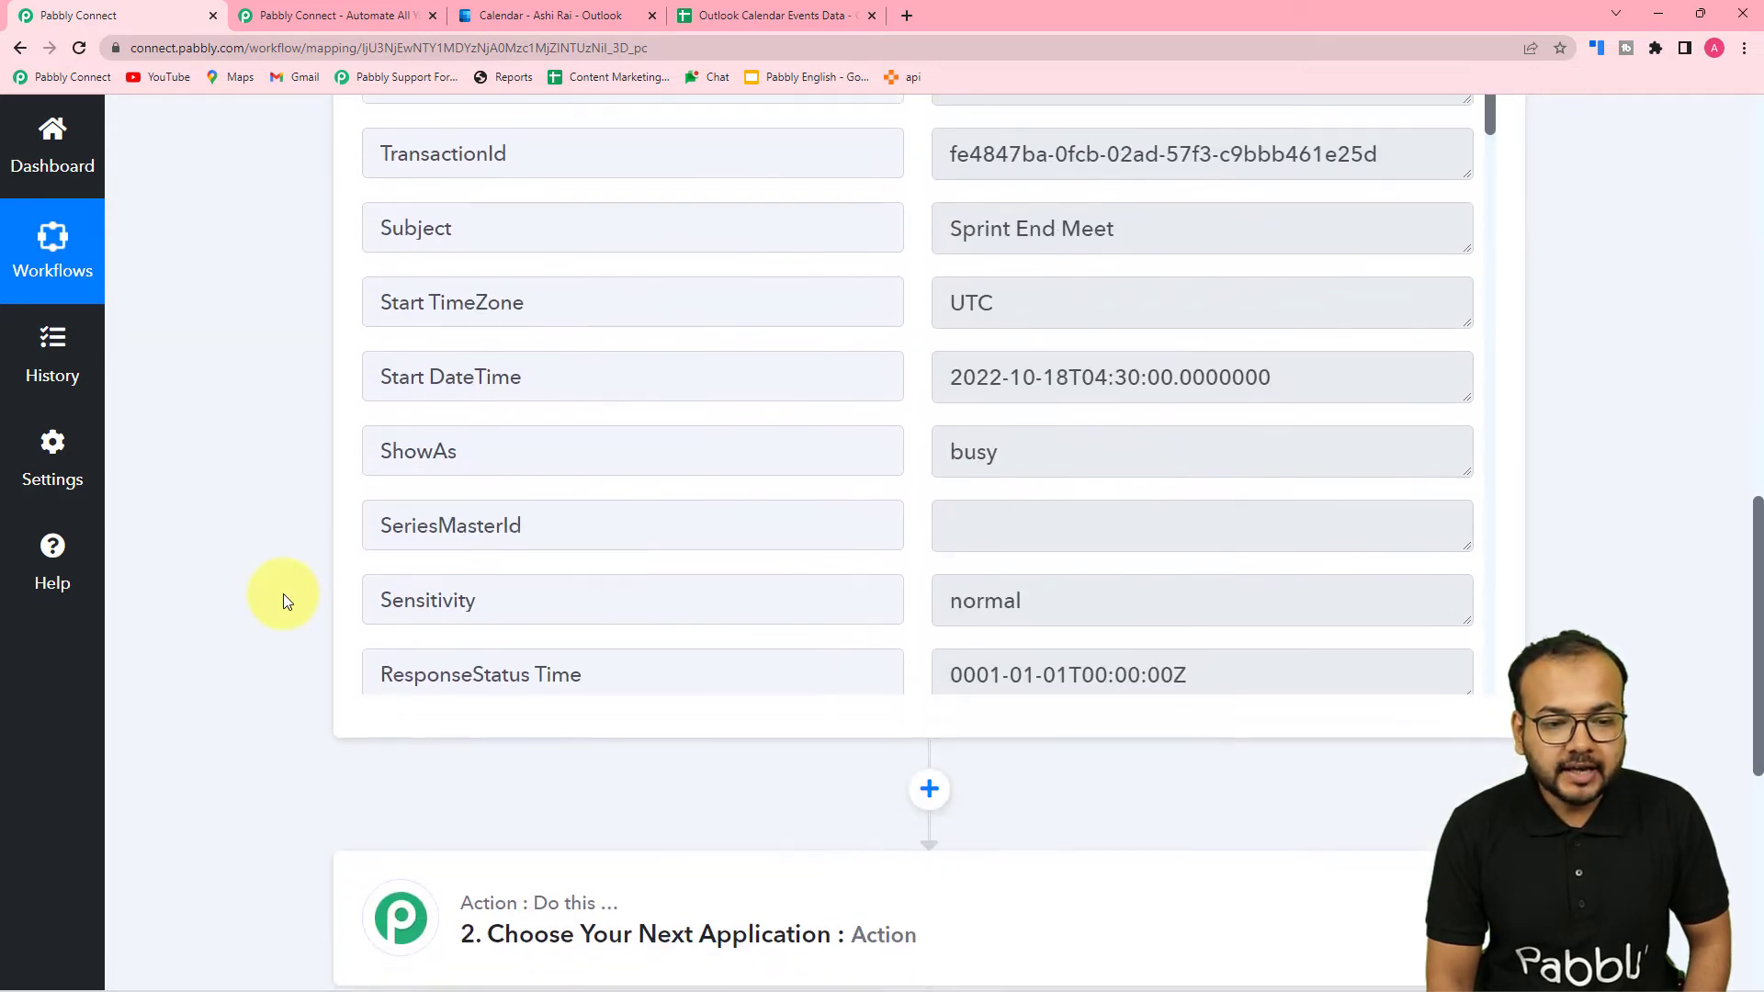
scroll(283, 594, down, 1)
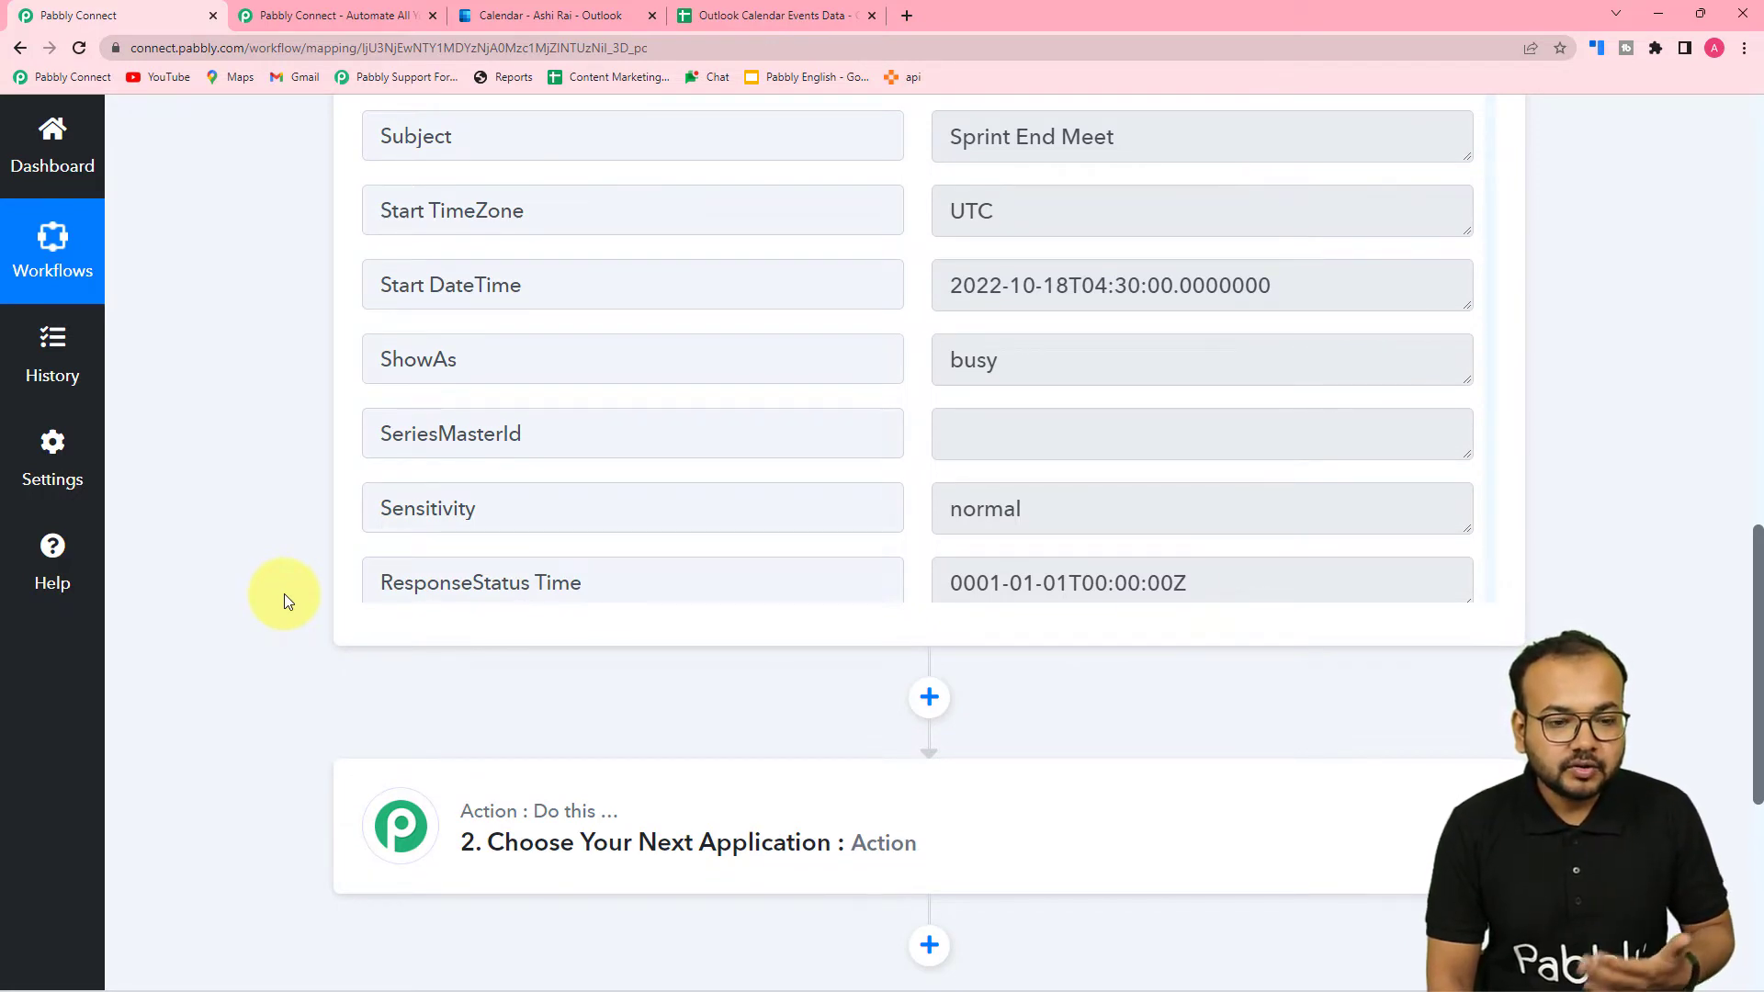
scroll(284, 594, down, 1)
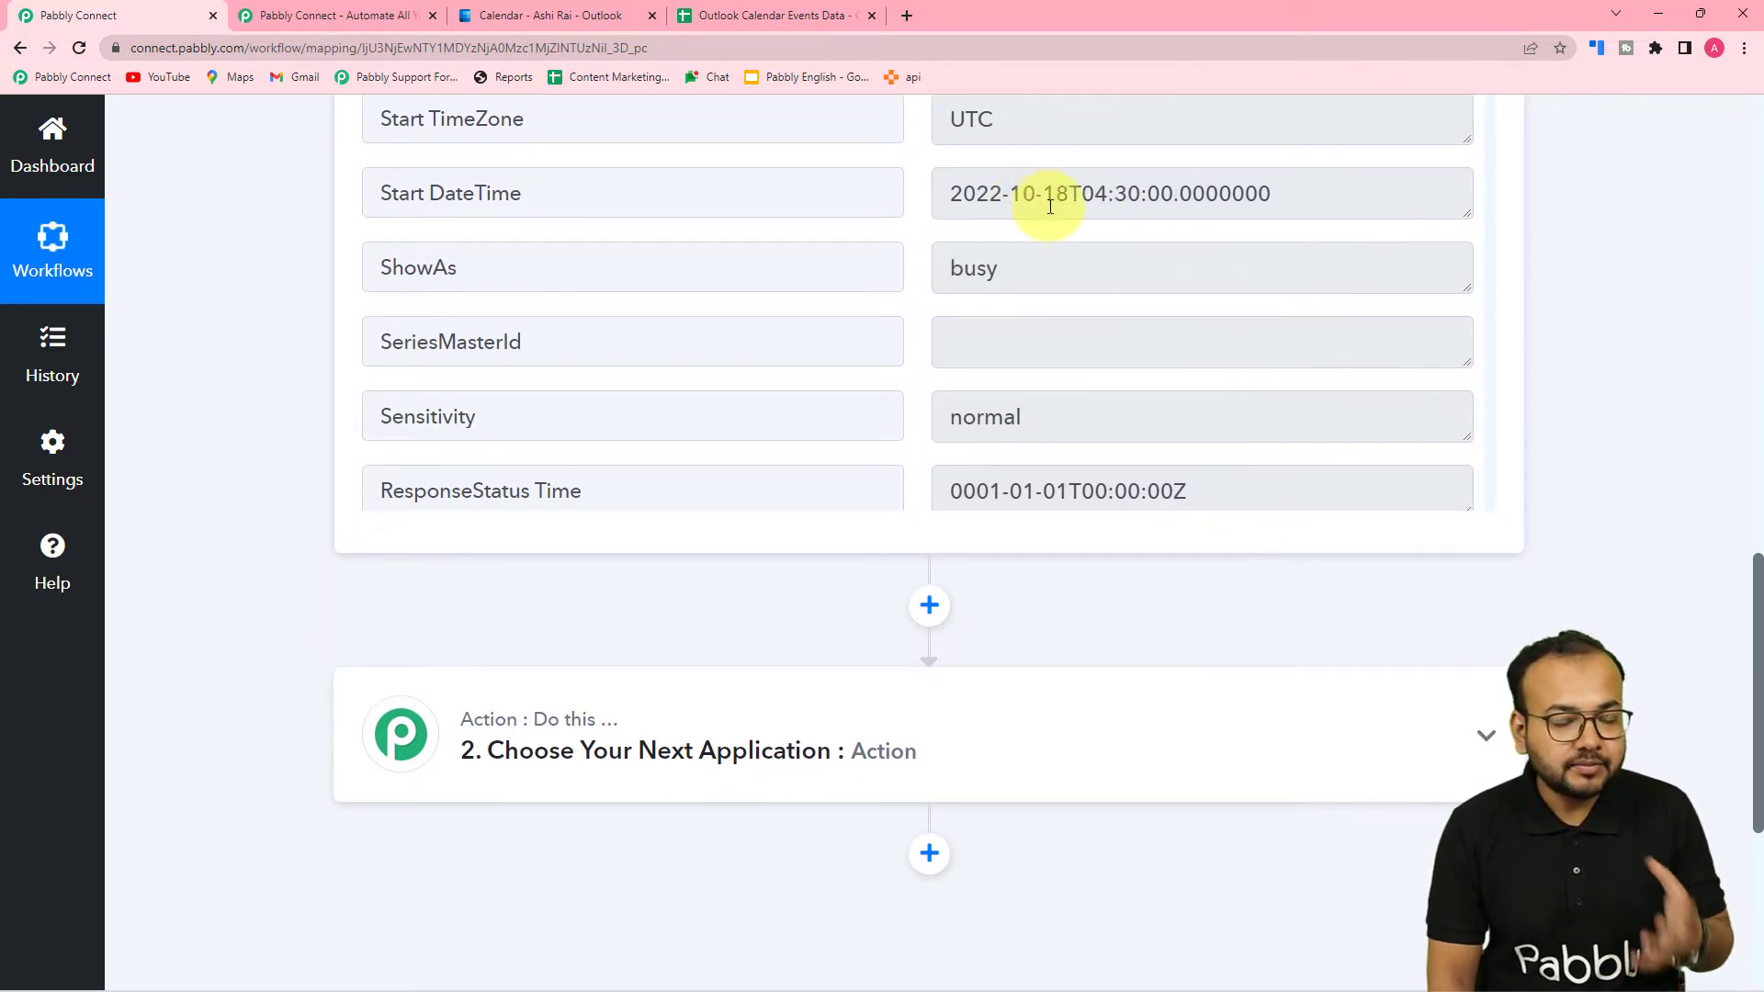
click(641, 735)
scroll(643, 552, down, 3)
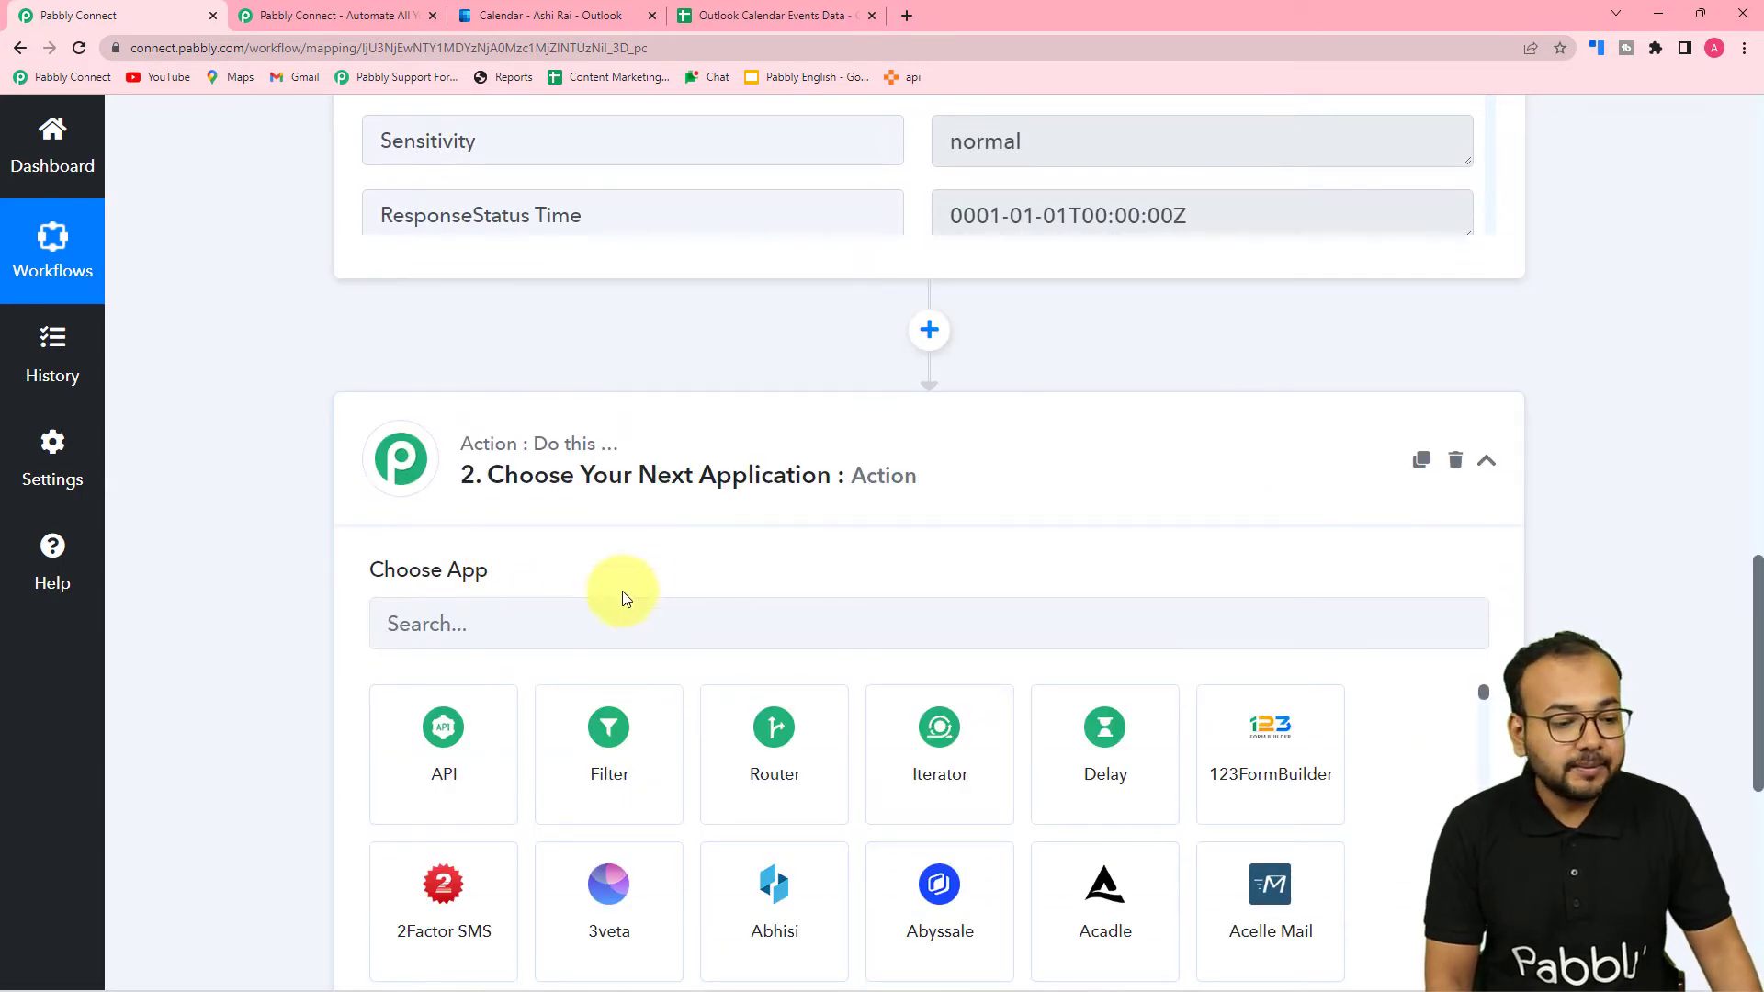
click(587, 628)
text(date)
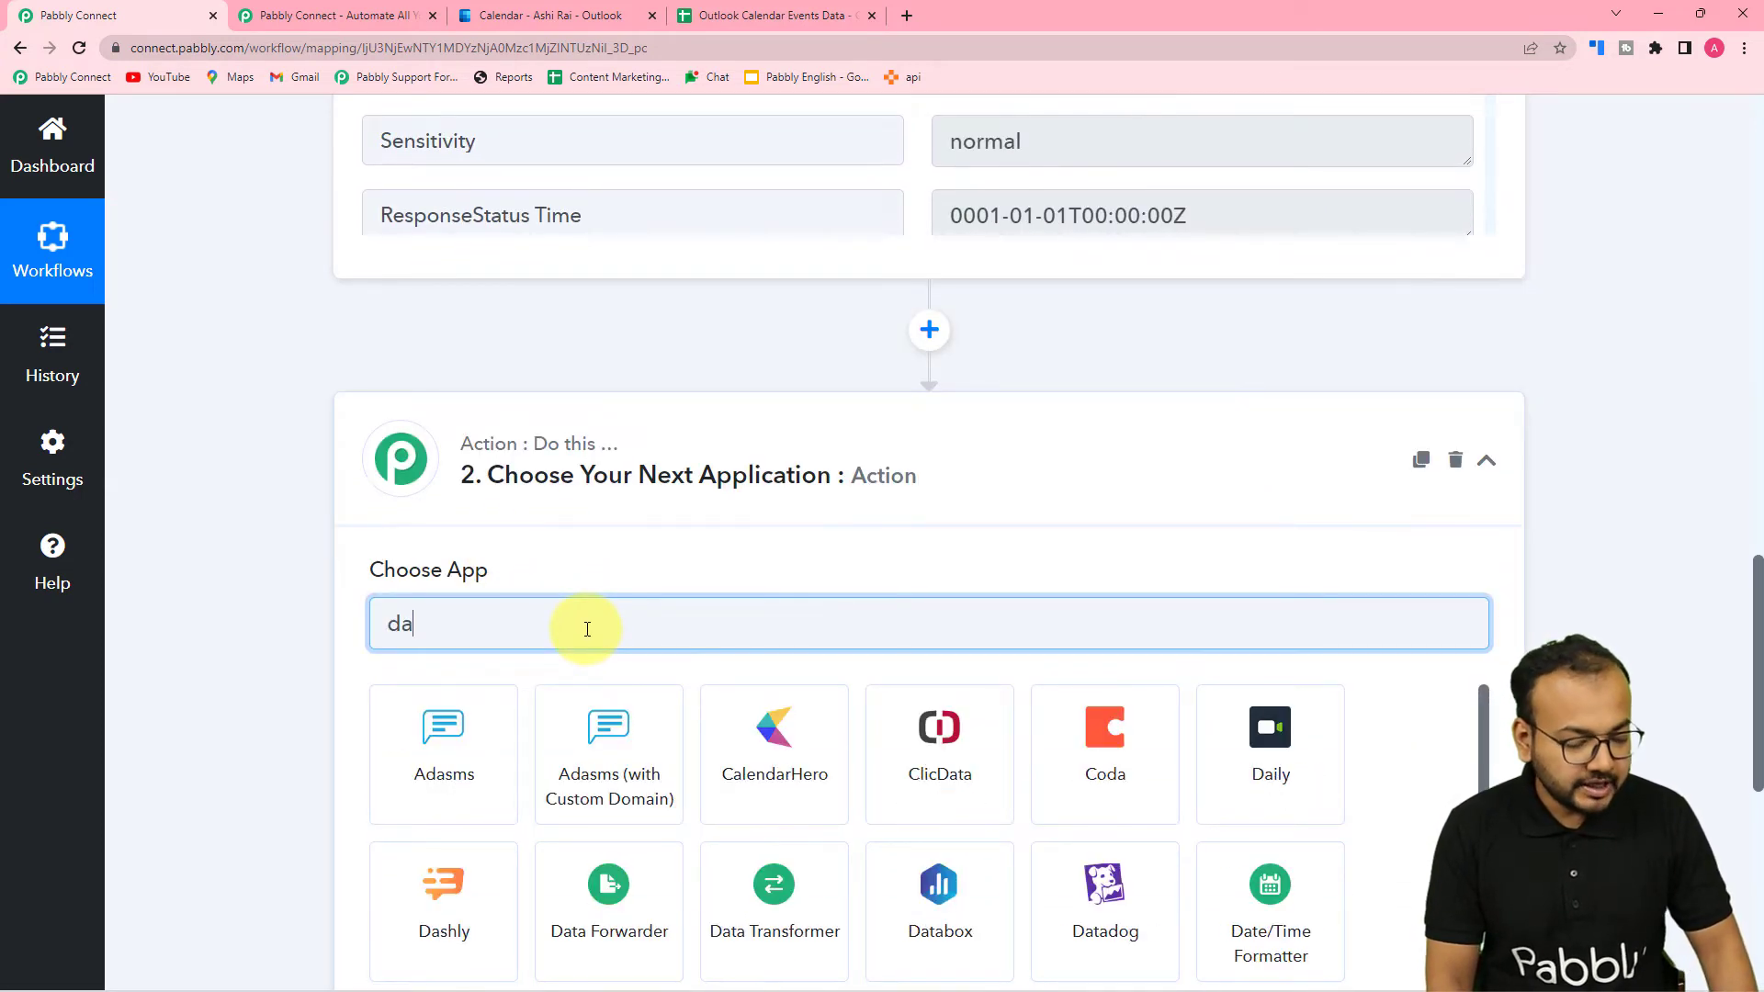
click(471, 735)
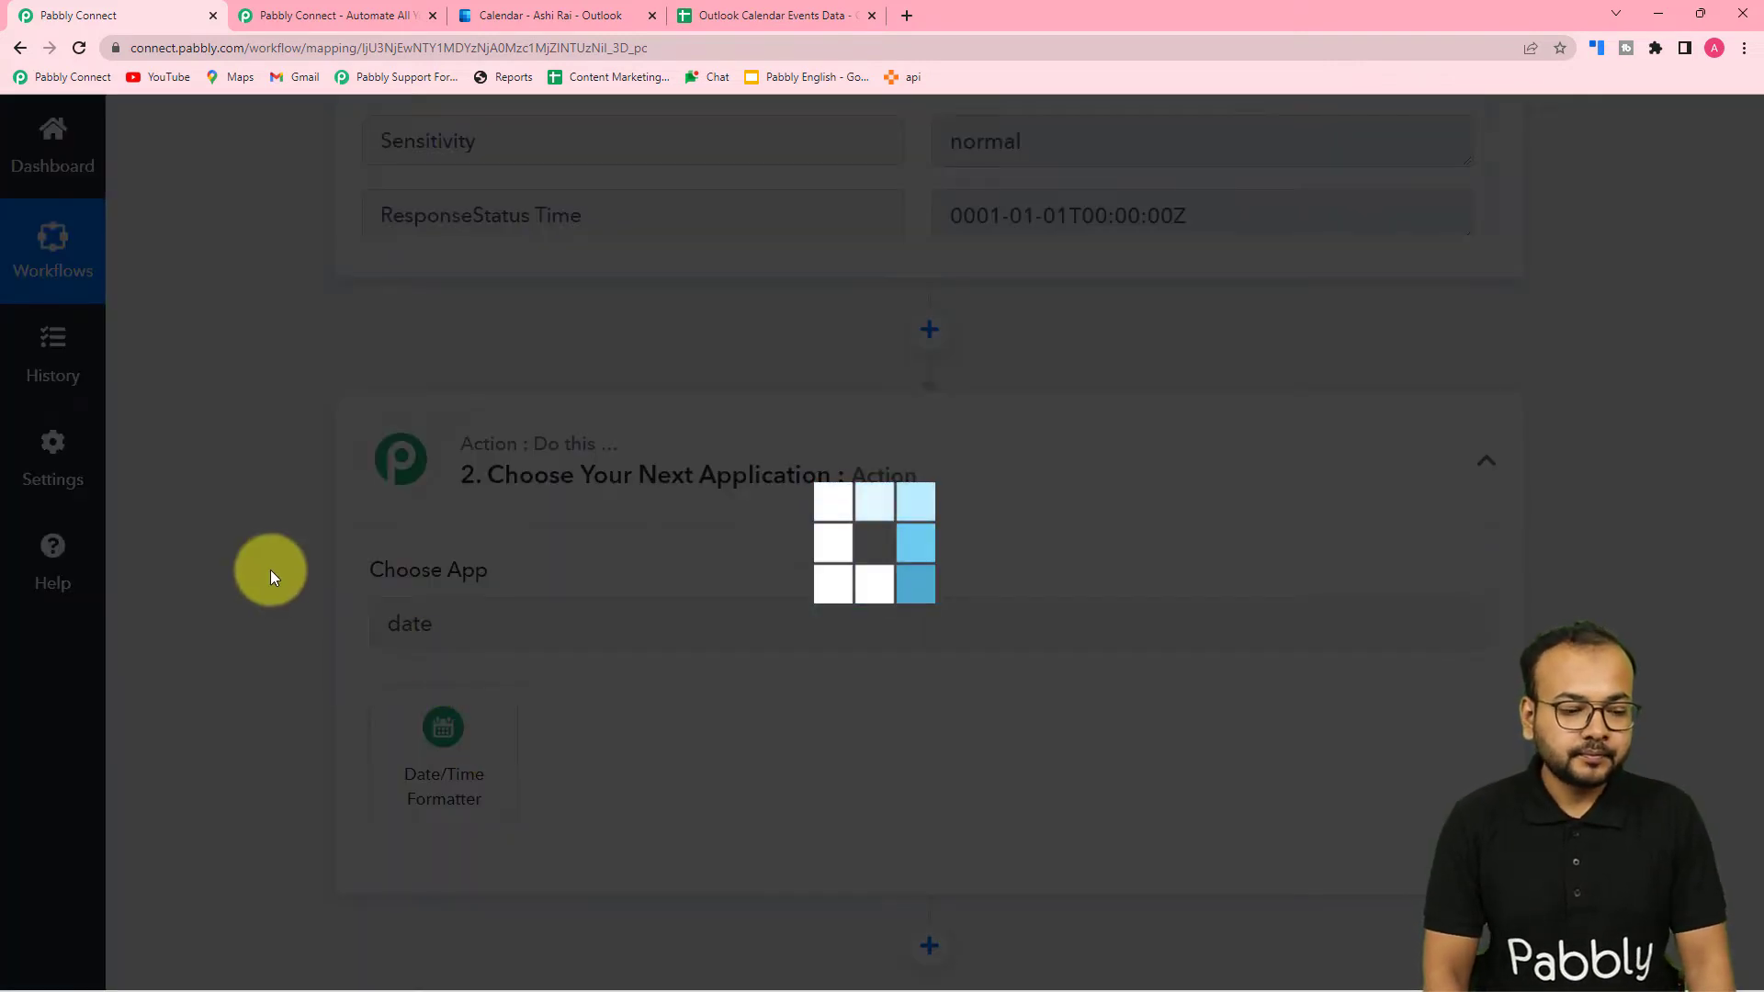
Set the Date/Time Formatter's action event to Format Date with Time Zone.
scroll(270, 569, down, 2)
scroll(270, 569, down, 2)
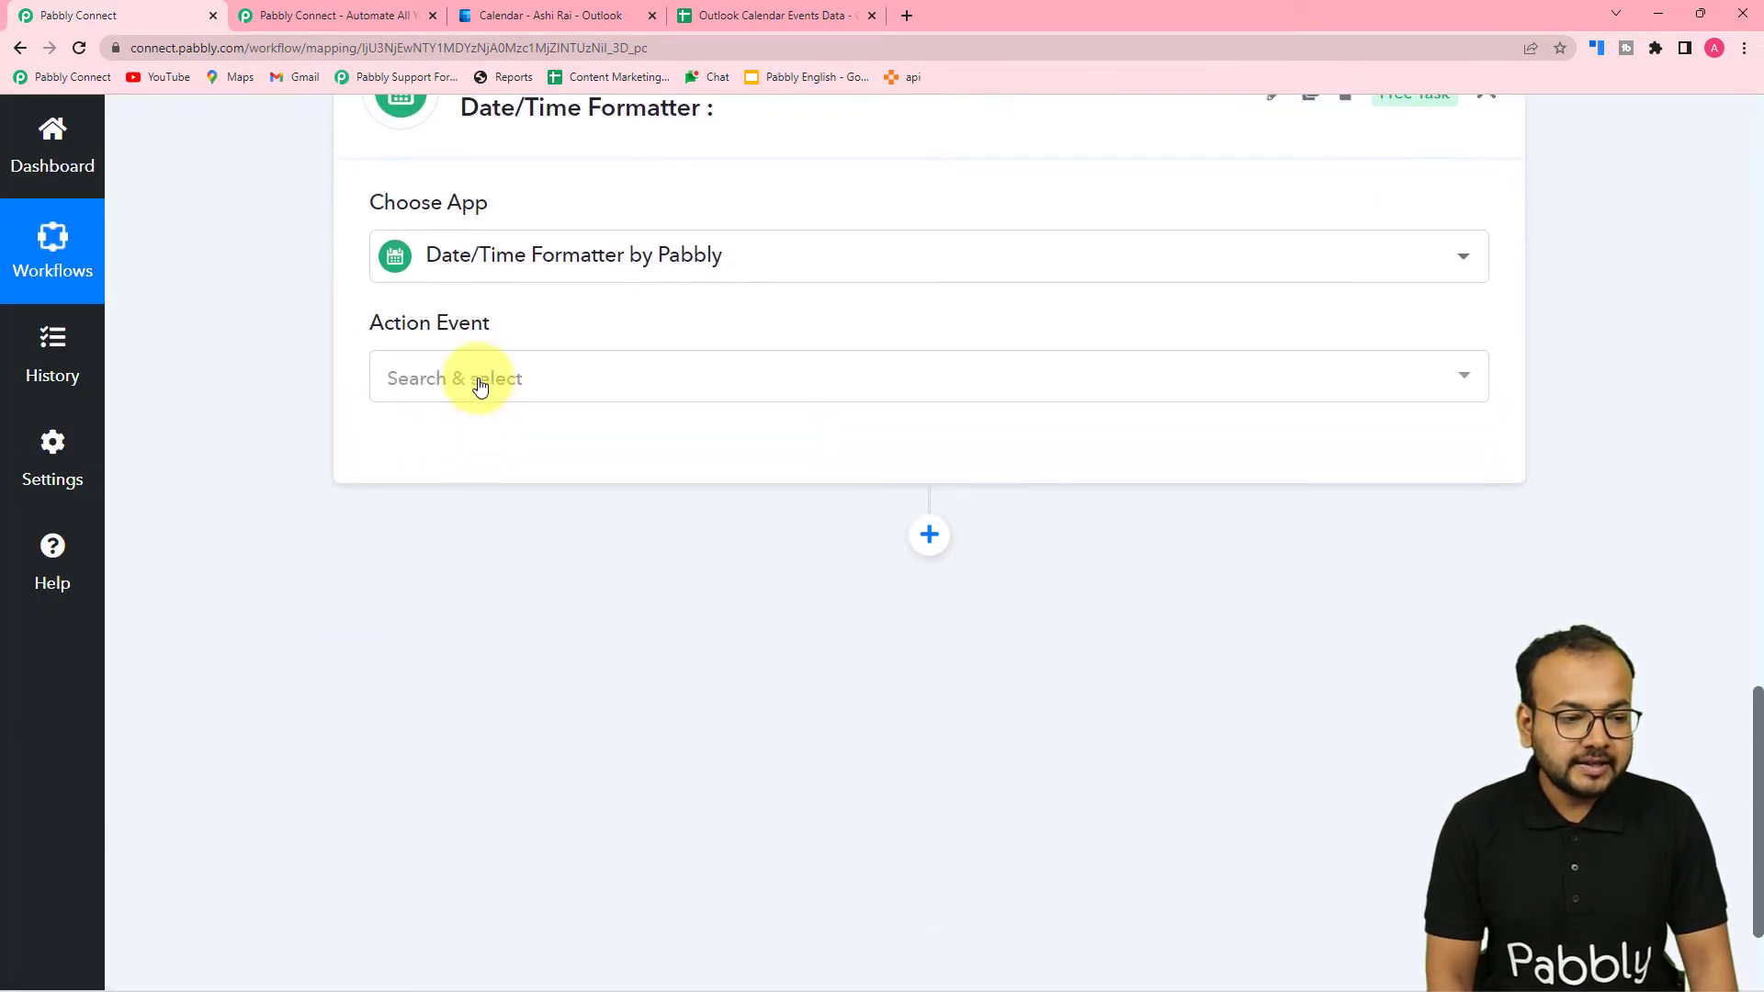
click(472, 377)
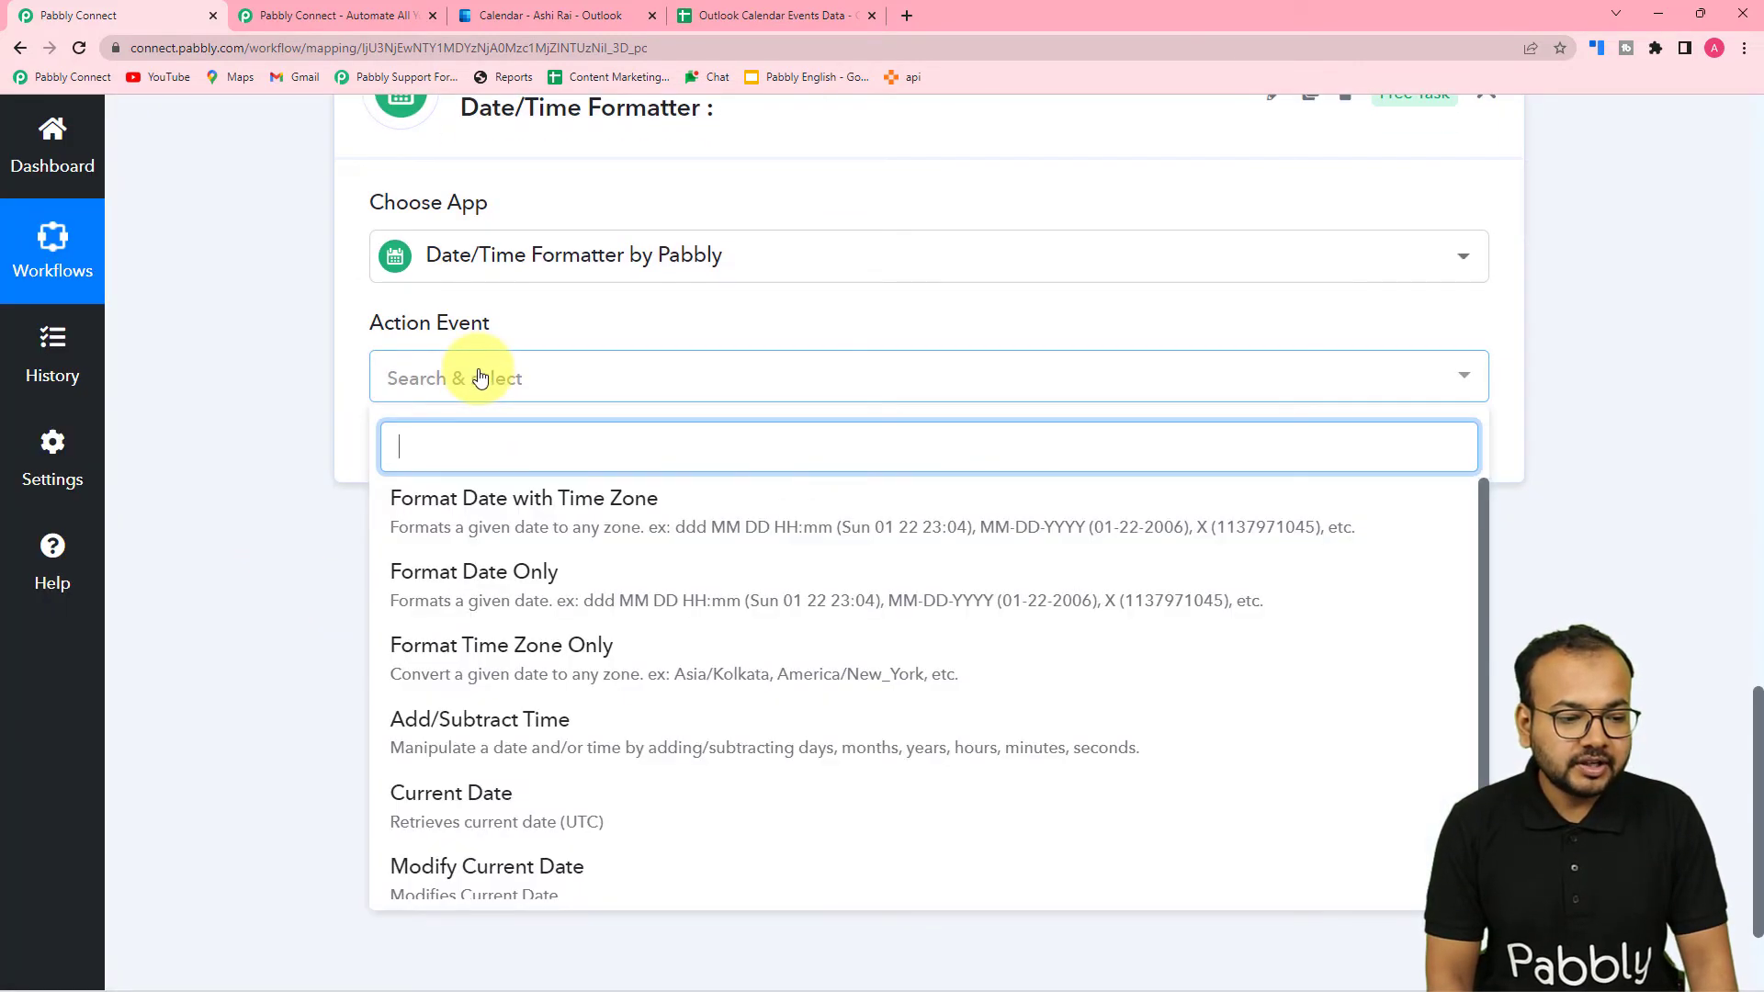
click(549, 512)
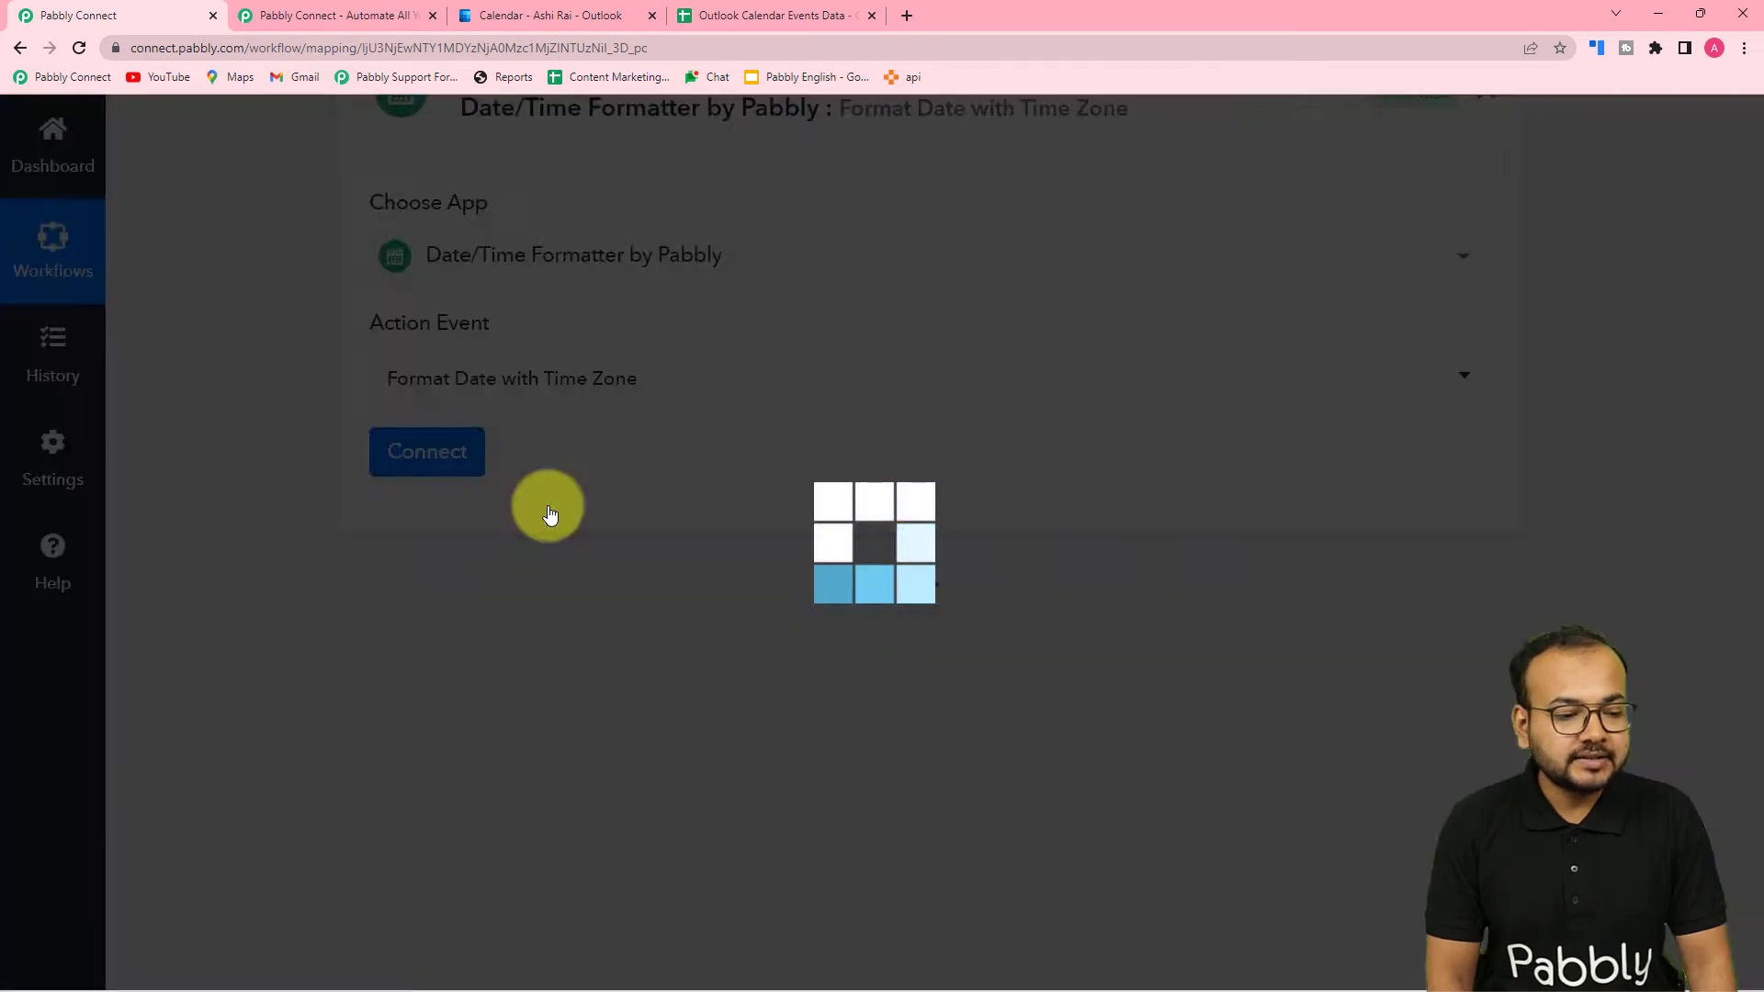
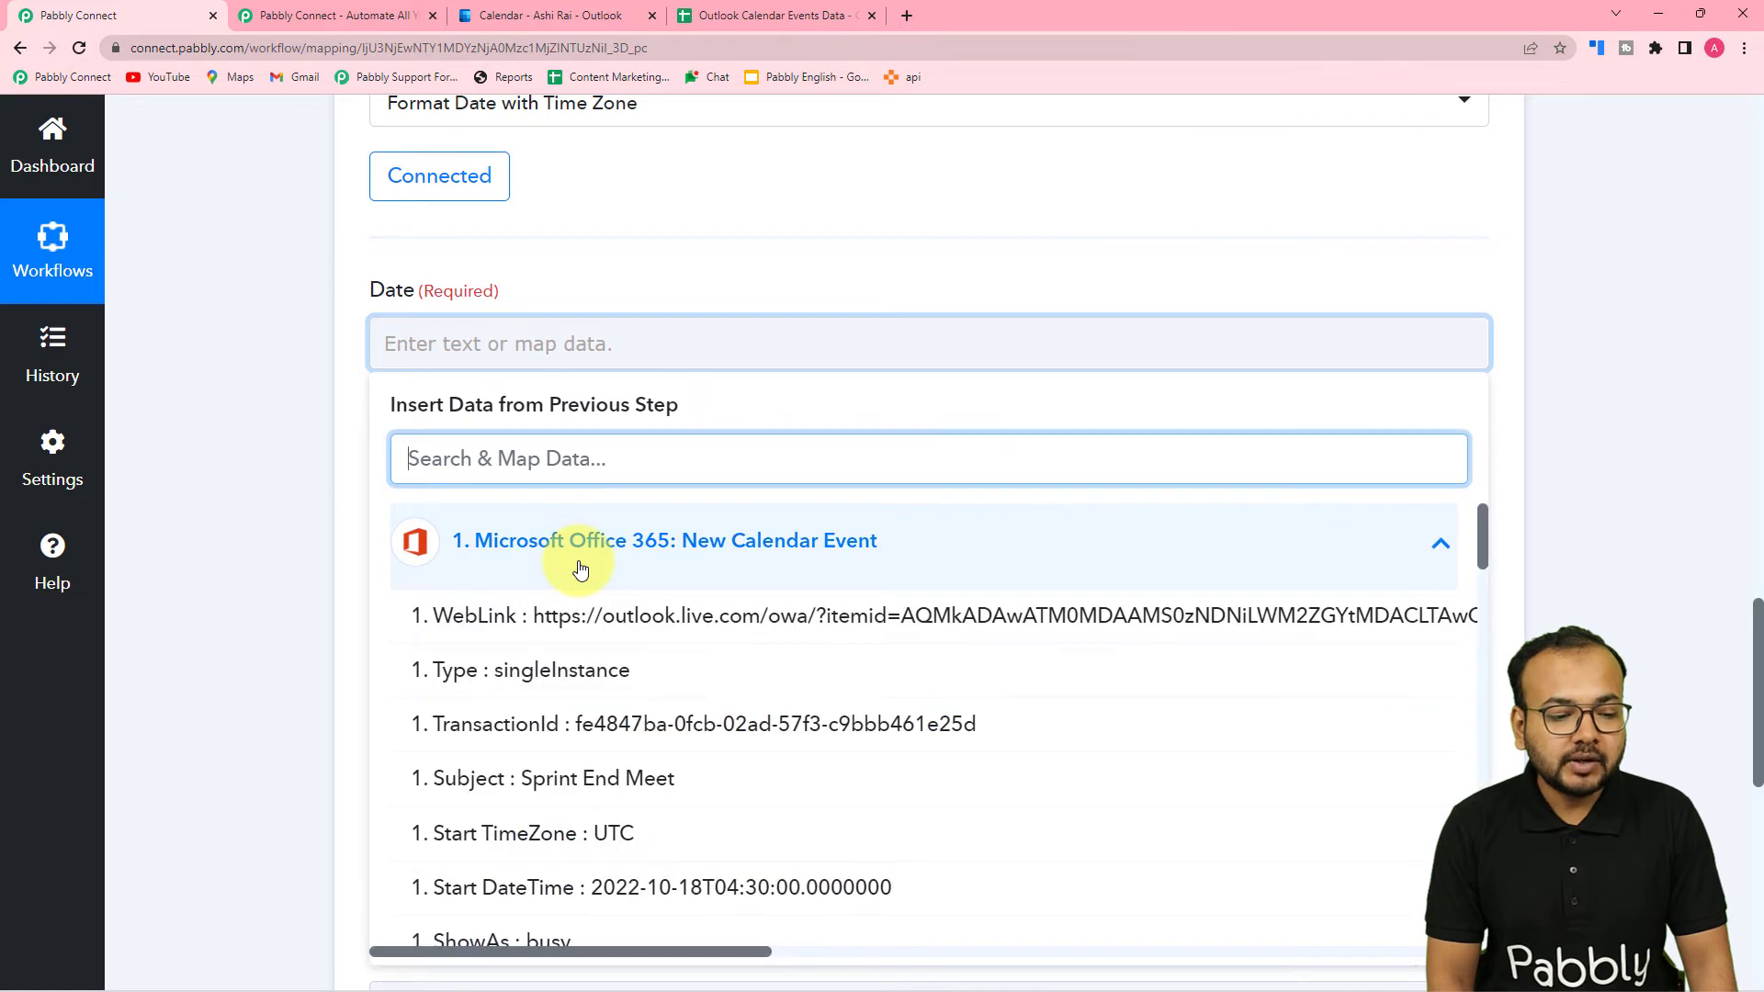
Map the formatter's Date field to Start DateTime from the Microsoft Office 365 trigger data.
scroll(565, 700, down, 2)
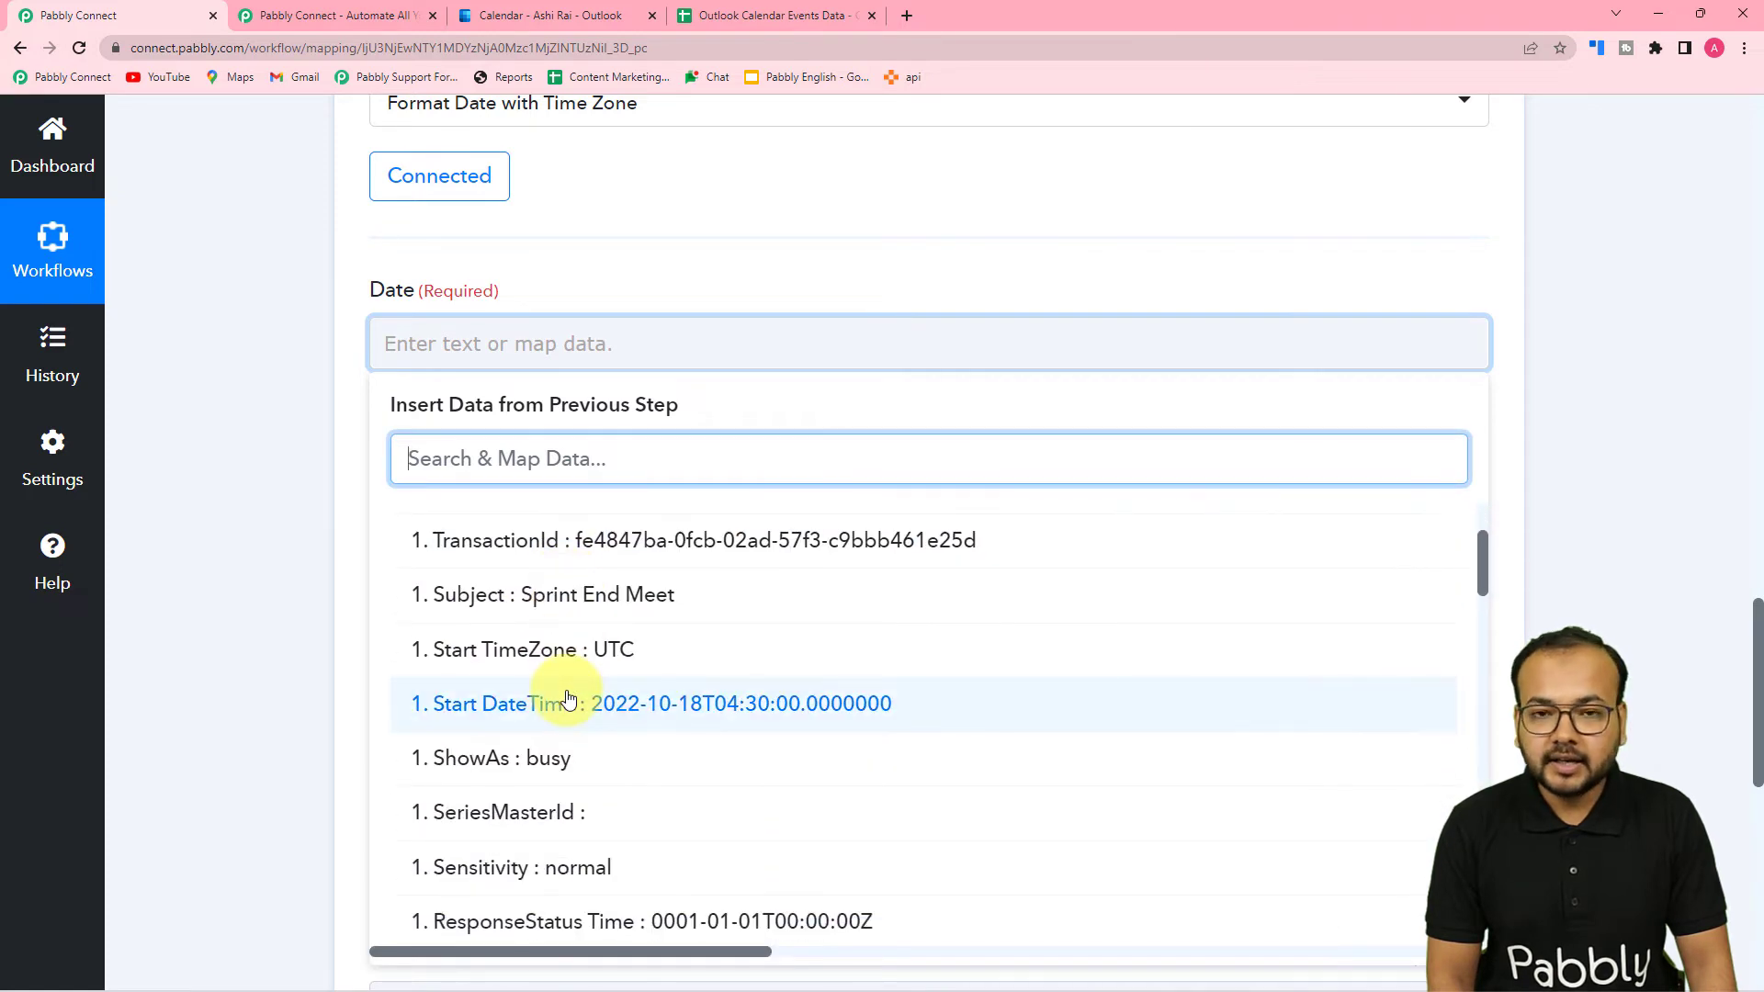
click(501, 722)
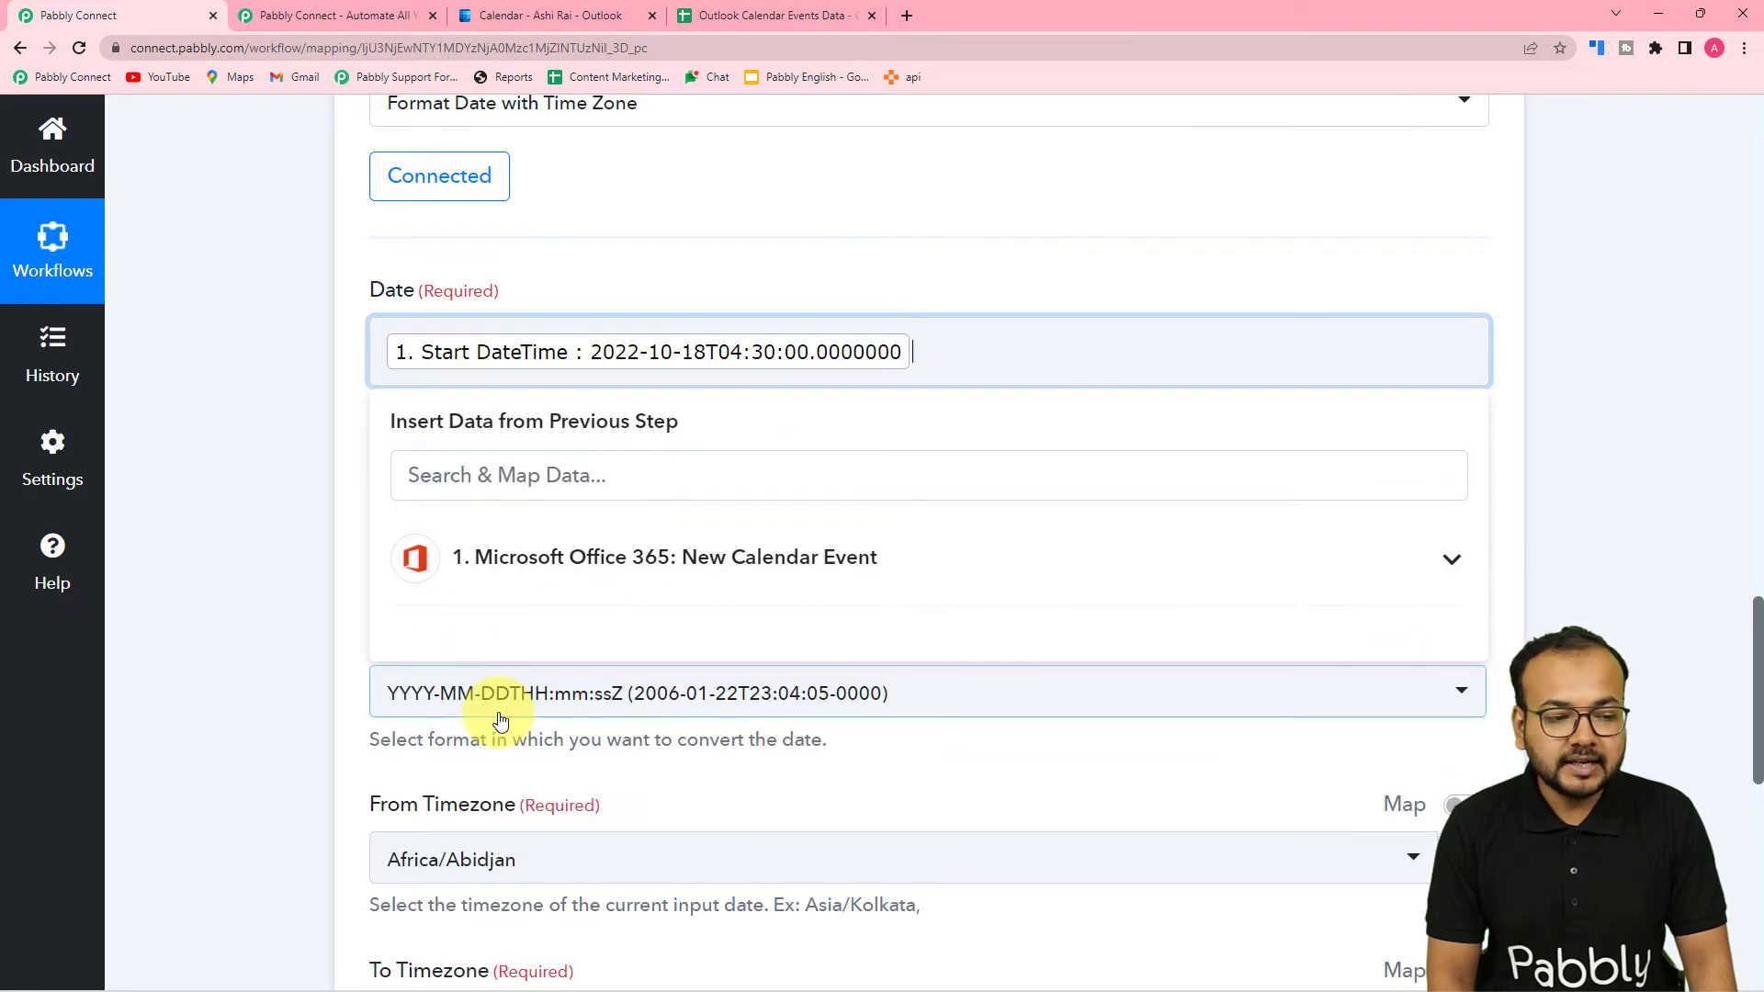
click(334, 390)
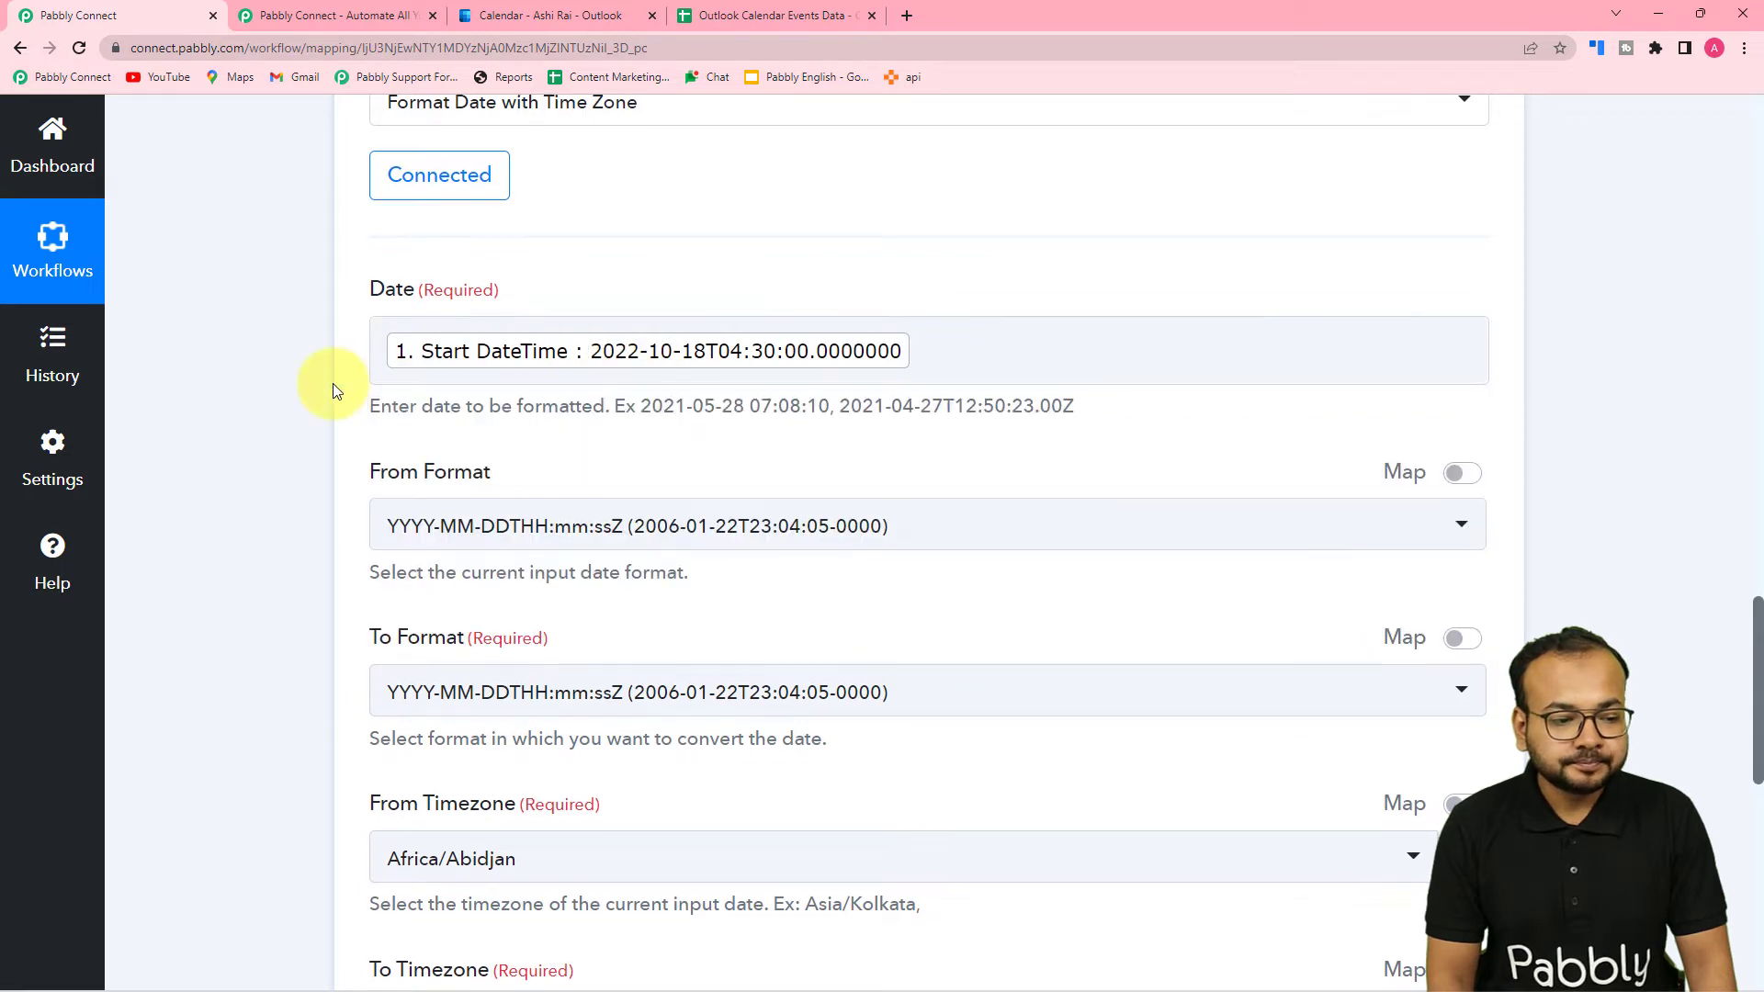
Set the formatter's To Format to YYYY-MM-DD HH:mm:ss, the option without a time zone offset.
scroll(367, 382, down, 2)
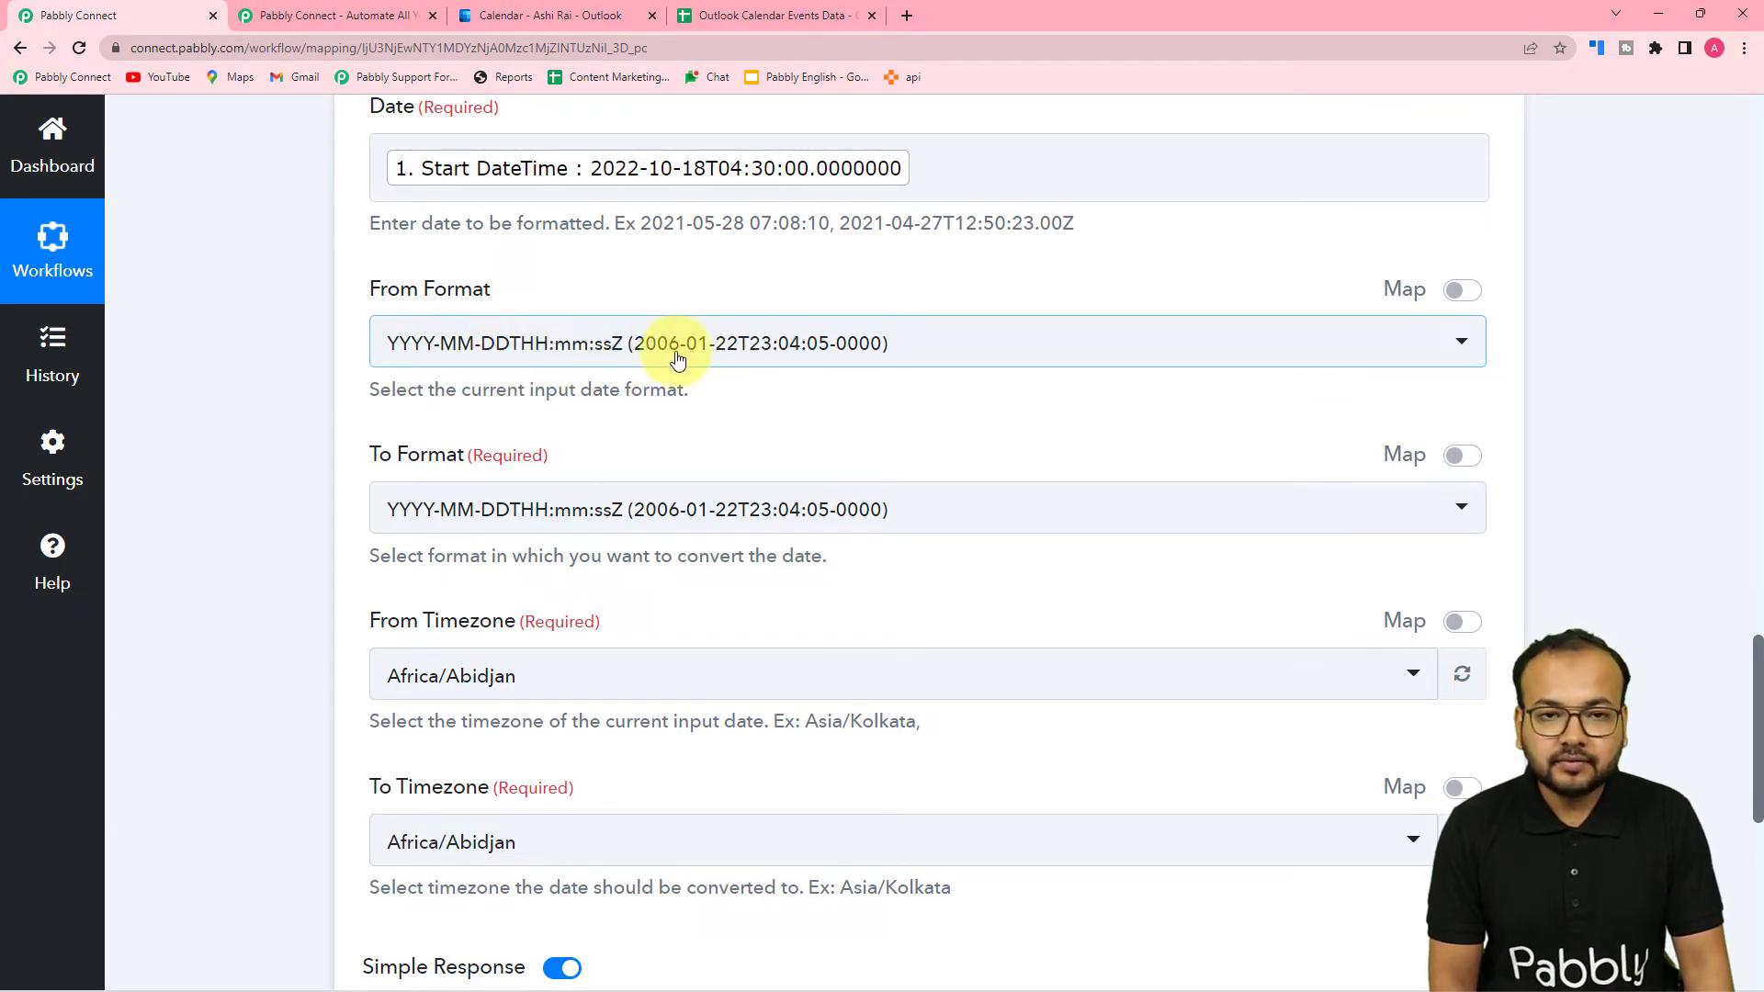
scroll(542, 377, down, 1)
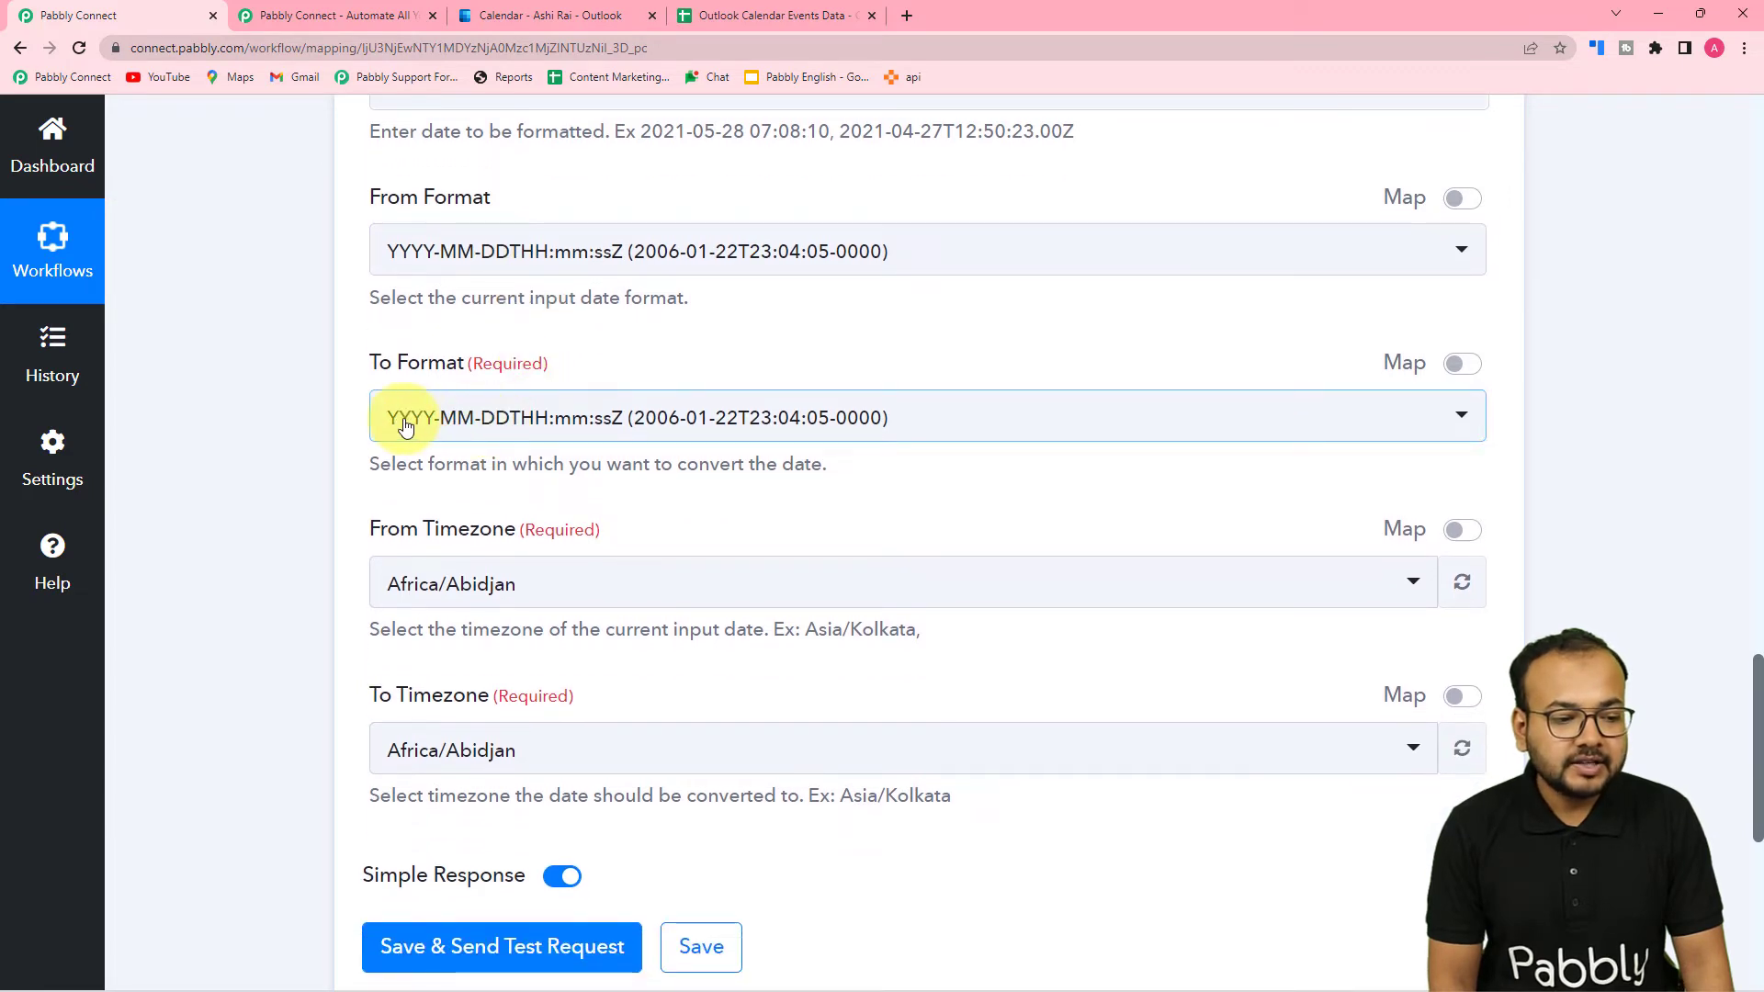
click(466, 427)
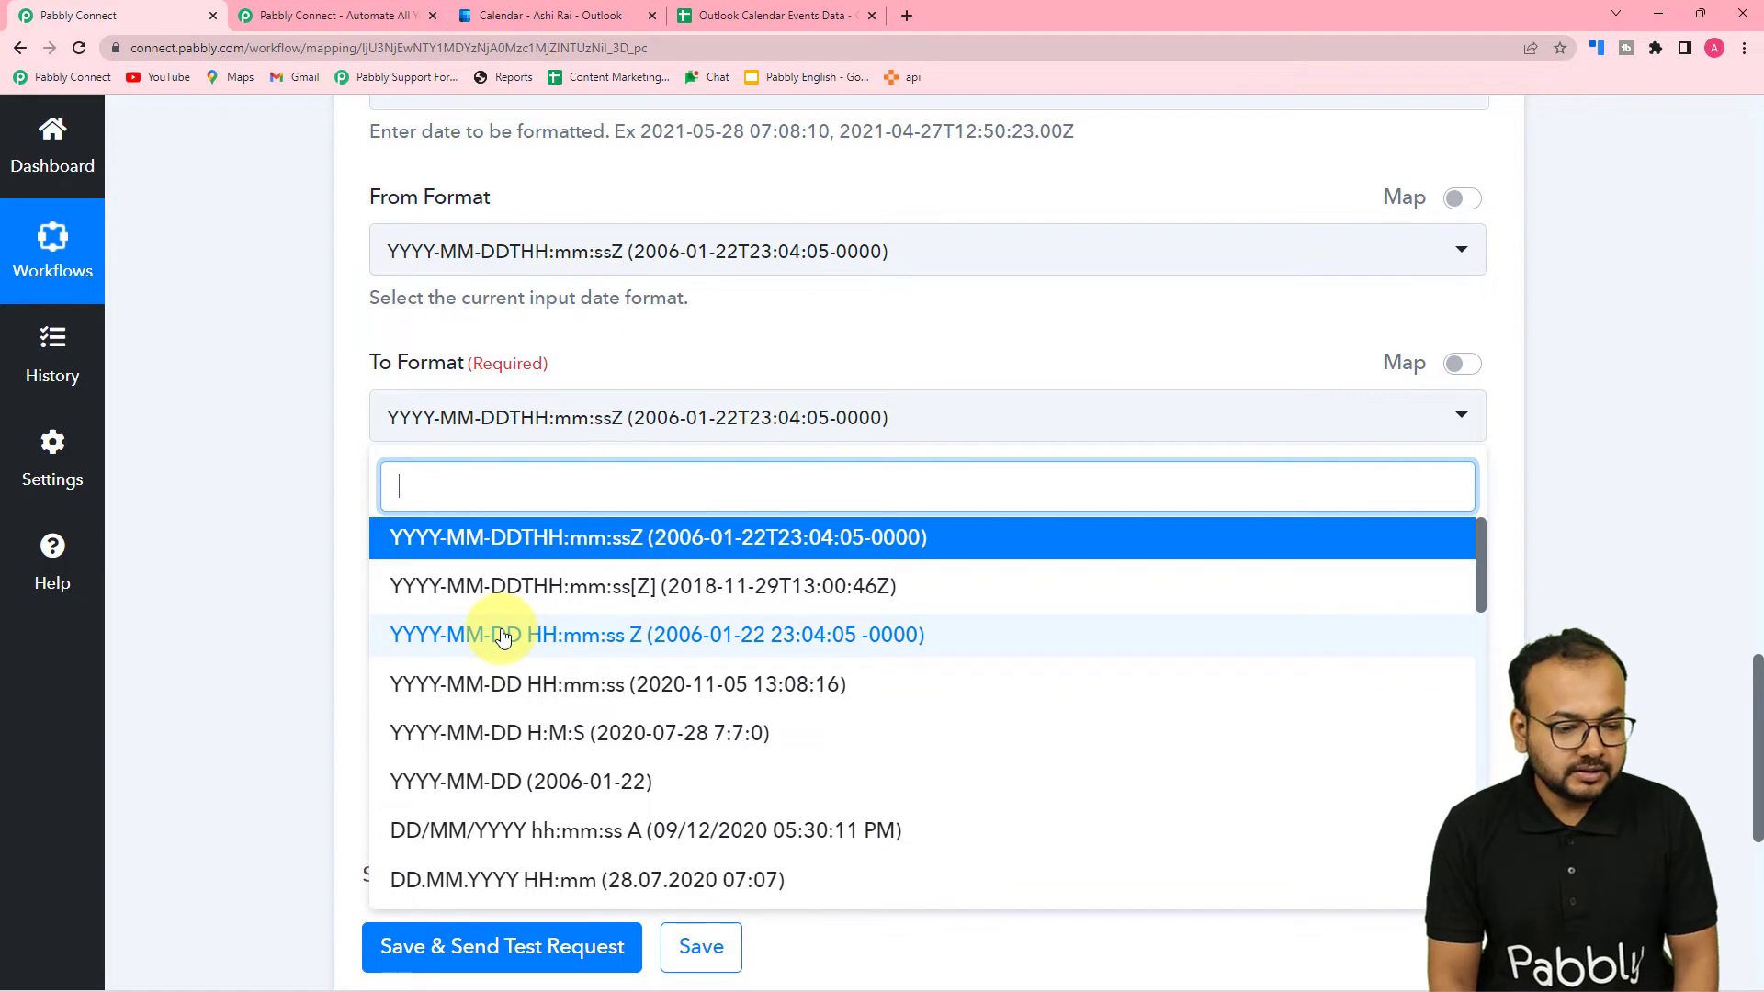
click(485, 698)
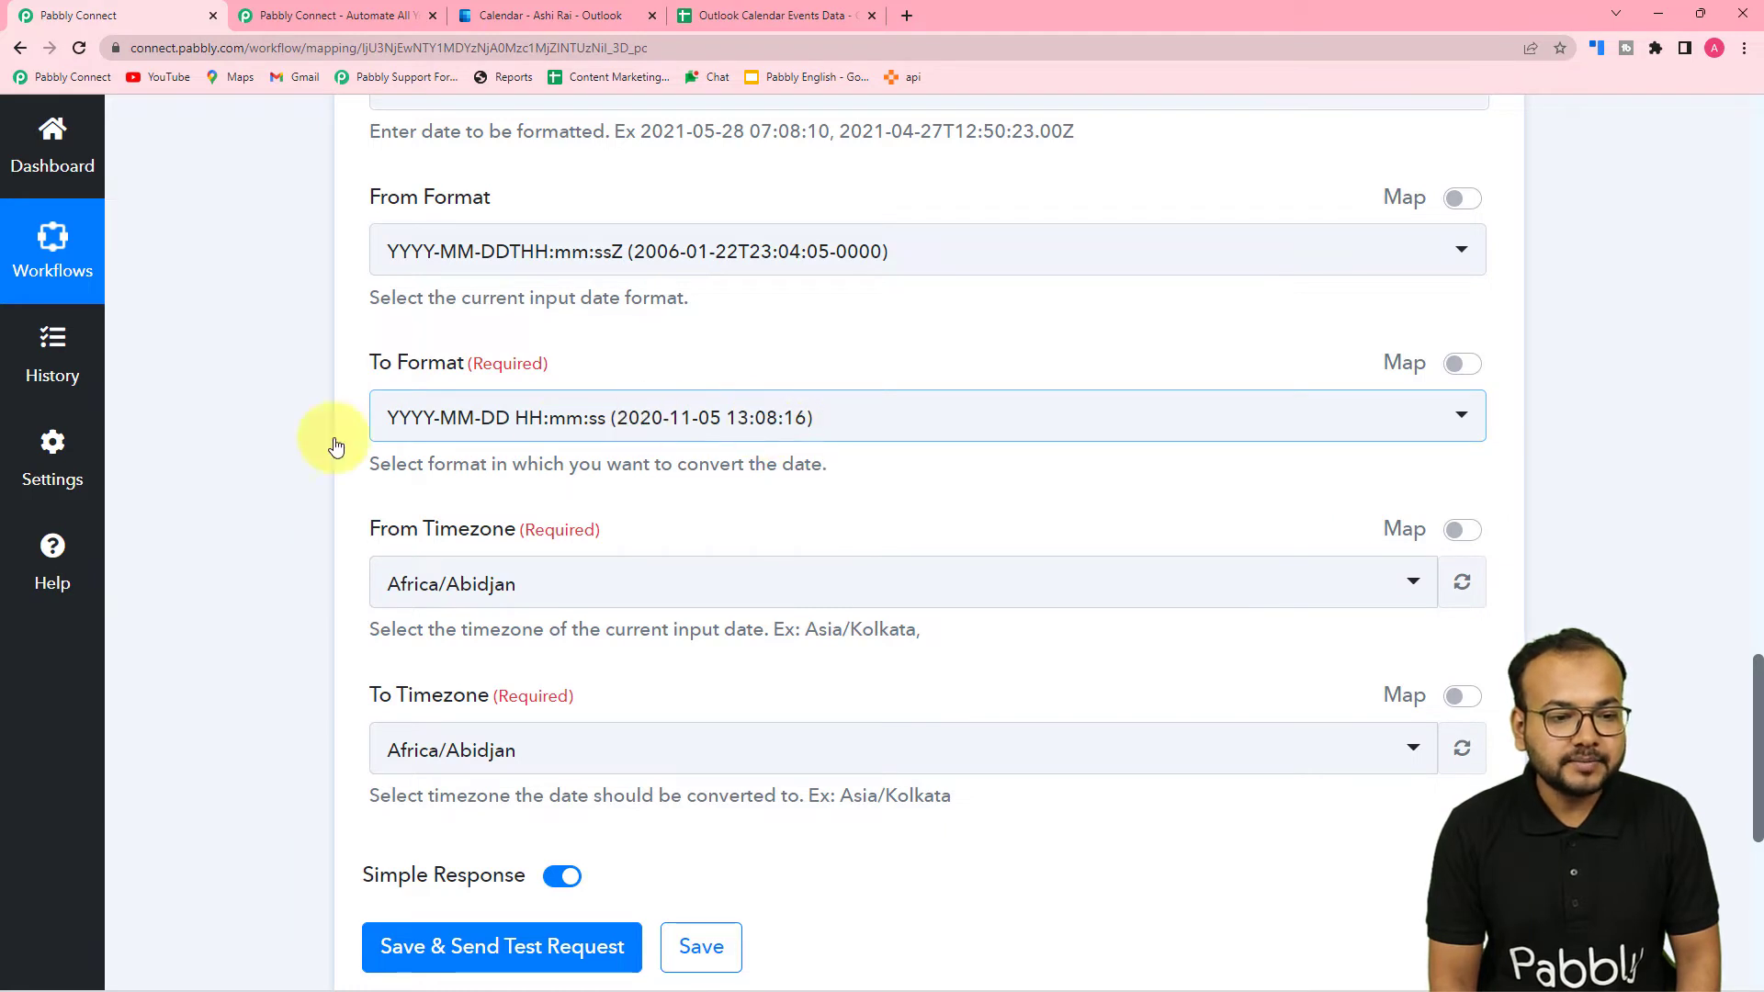
Set the Date/Time Formatter's From Timezone to Etc/UTC.
scroll(406, 543, down, 2)
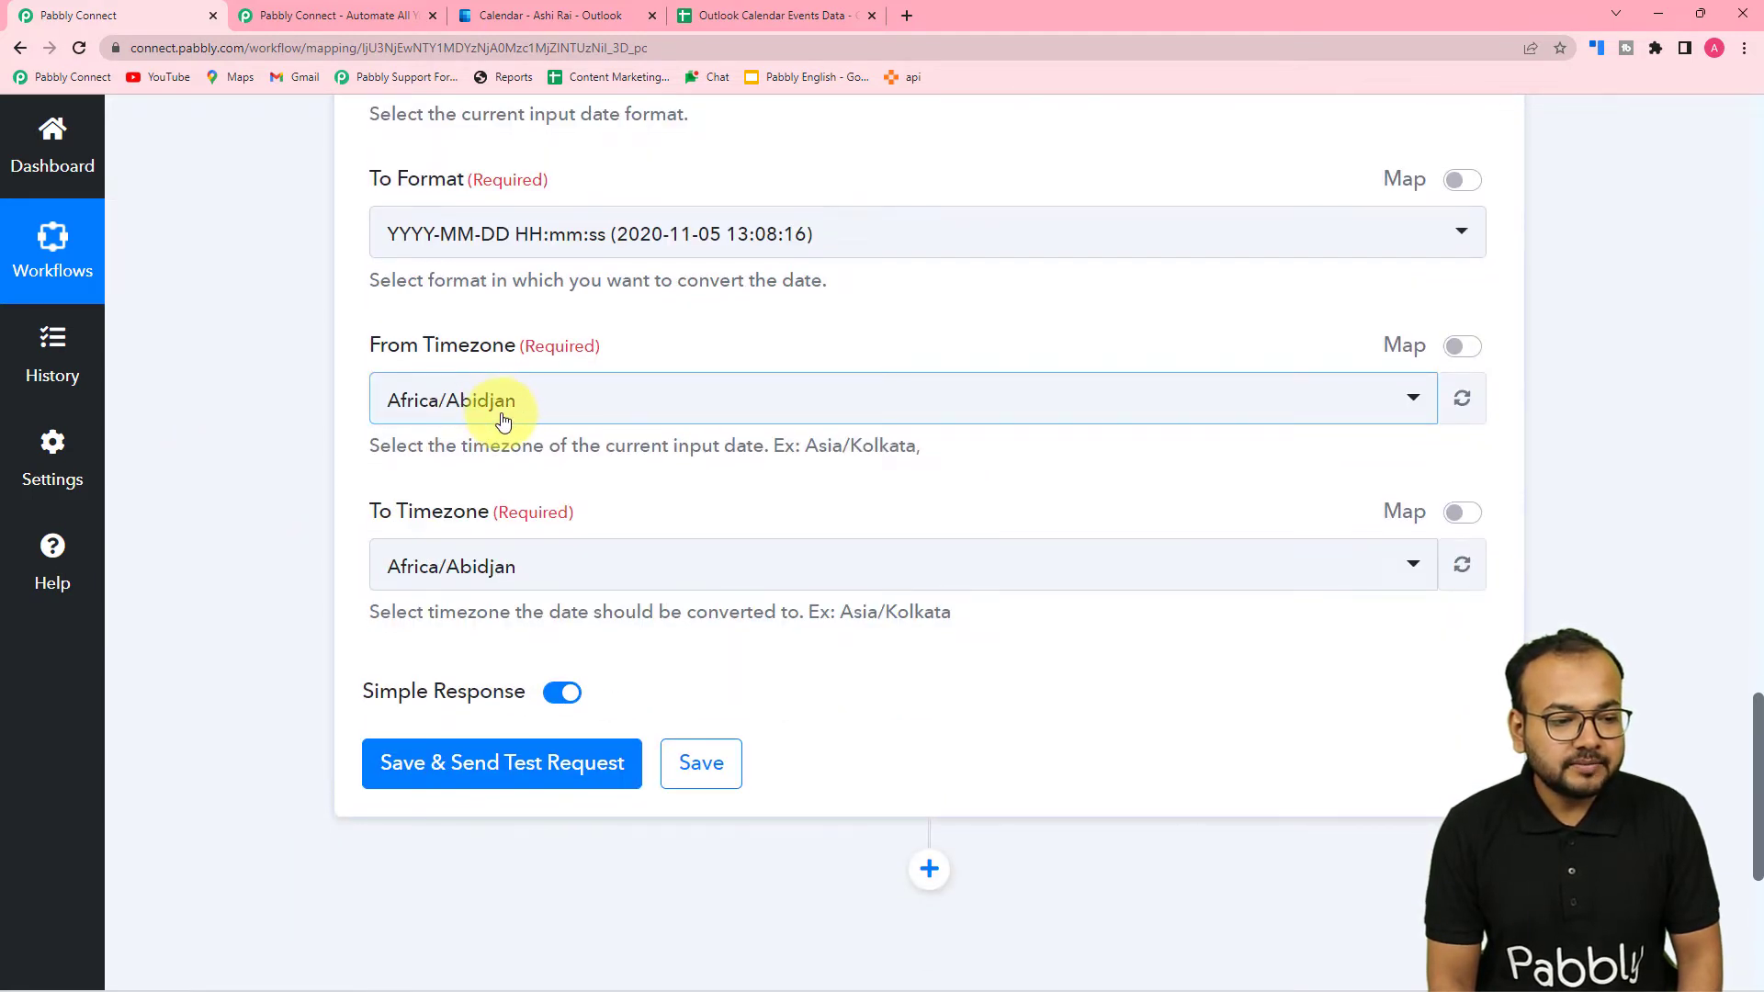
click(502, 420)
text(u)
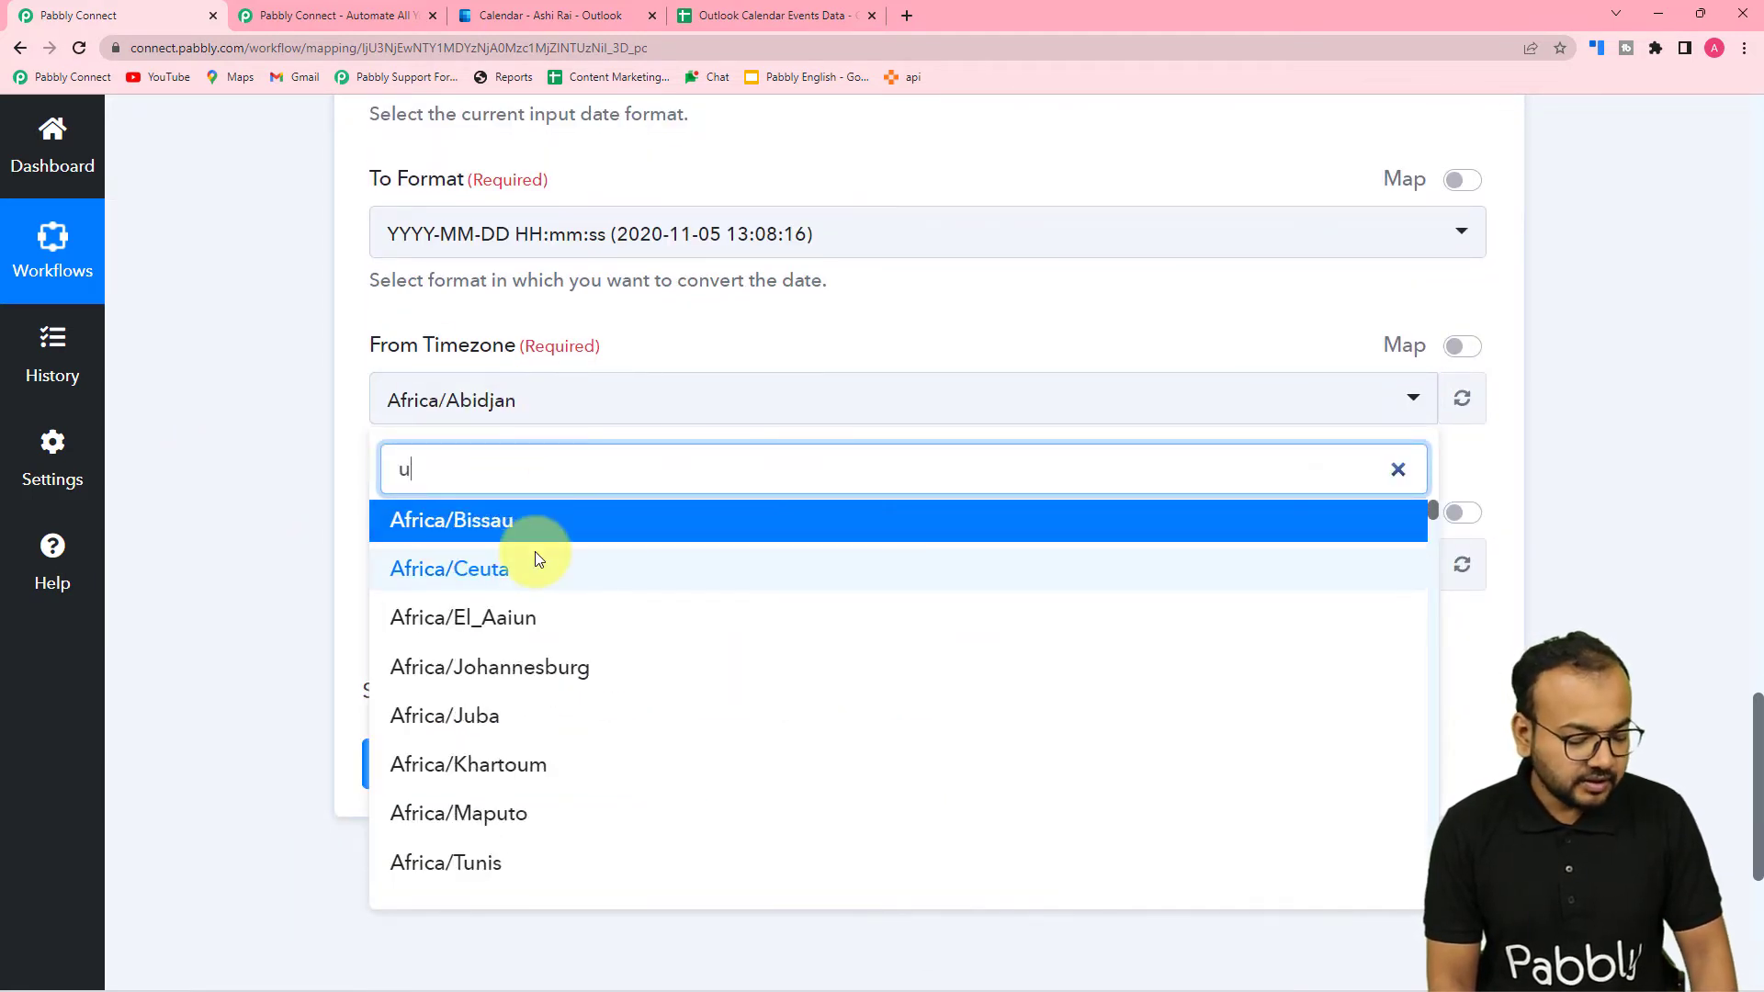
text(t)
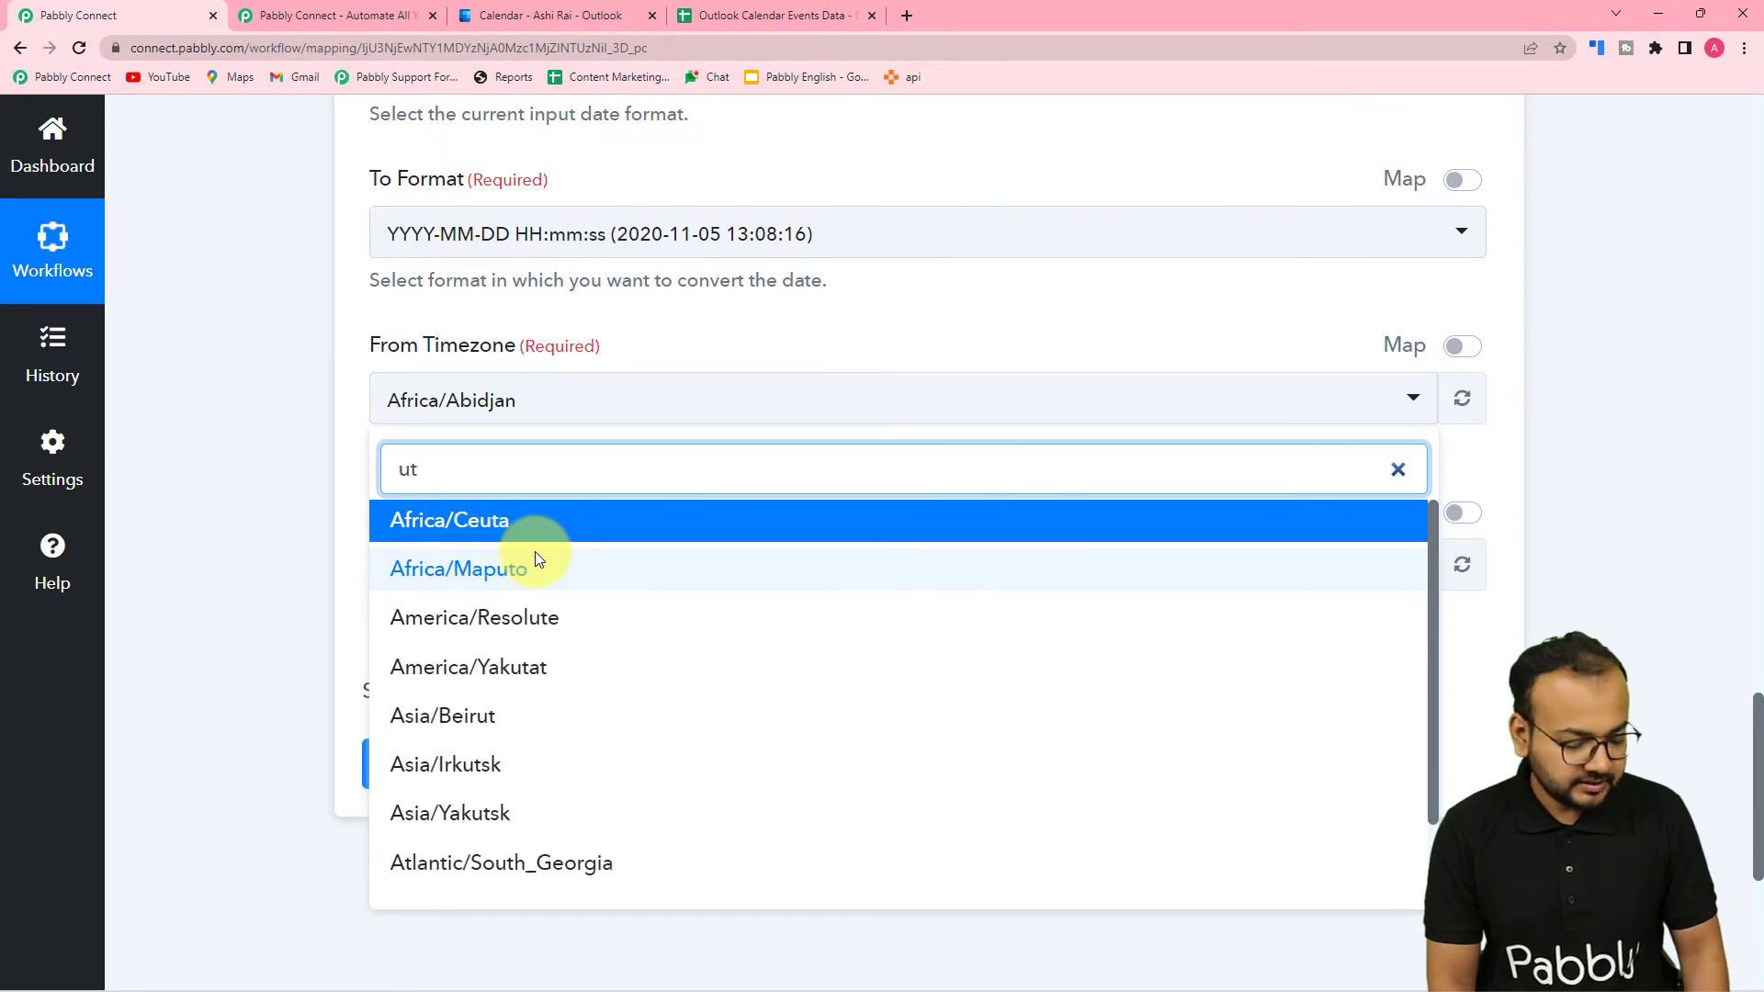
text(c)
click(472, 520)
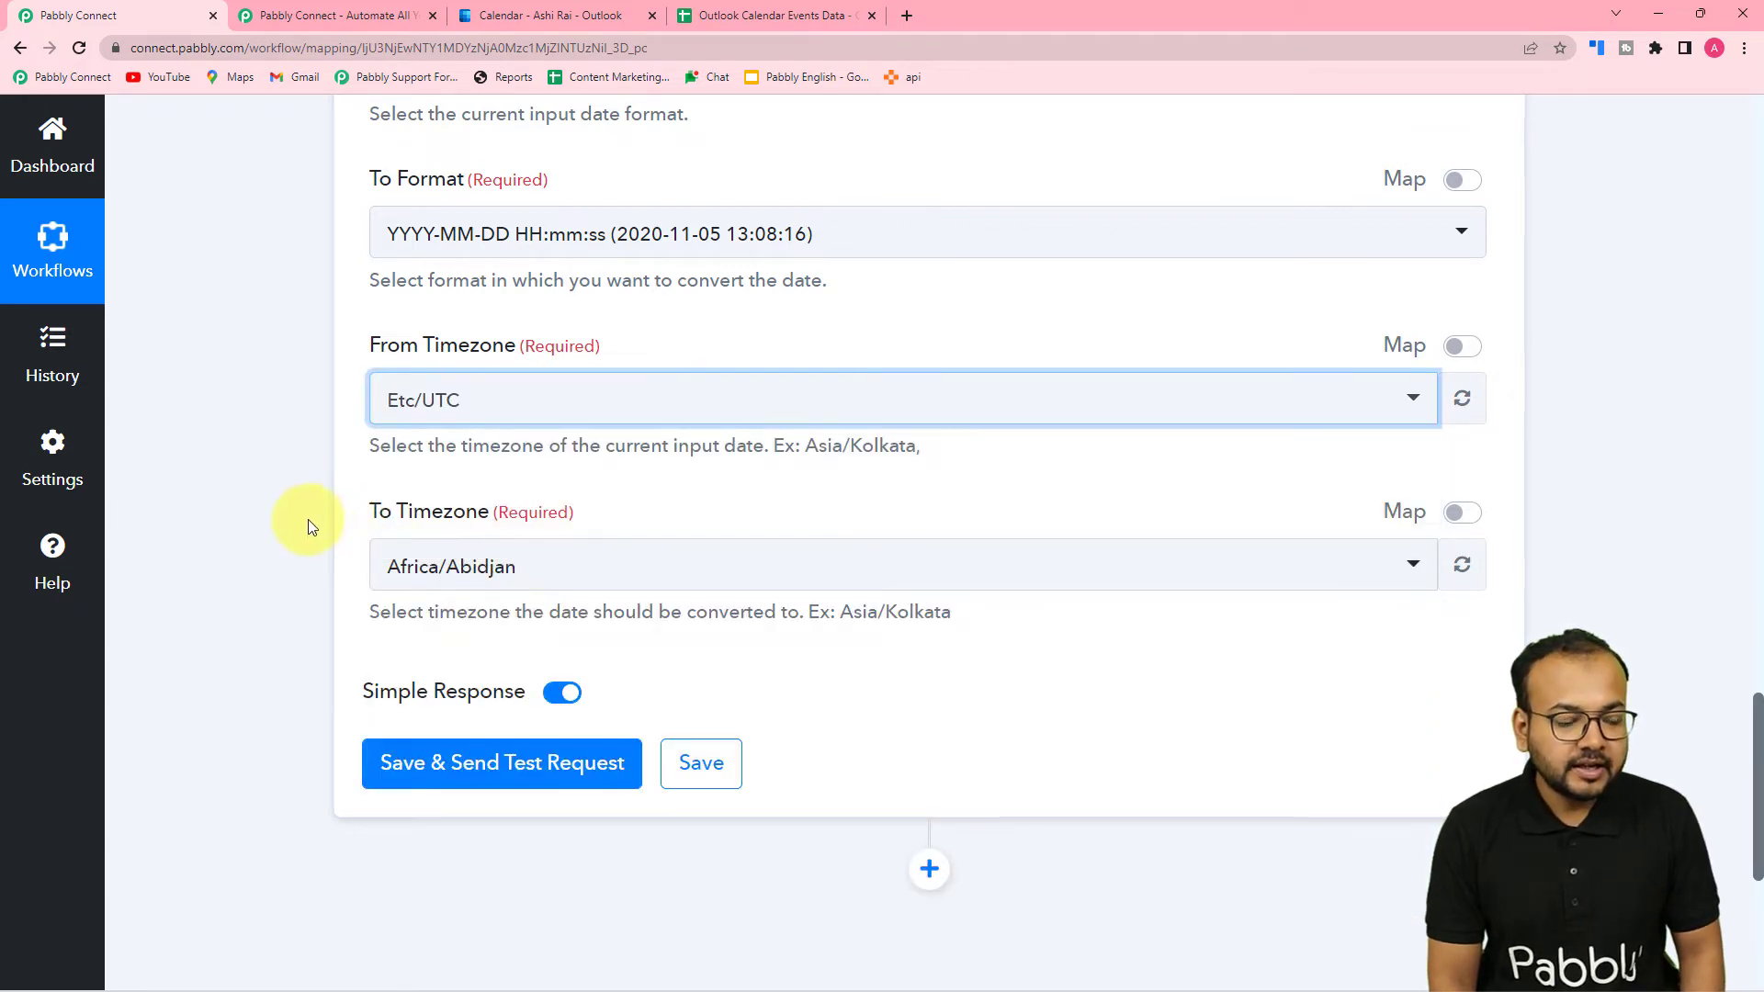
Set the Date/Time Formatter's To Timezone to Asia/Kolkata.
click(550, 567)
text(kol)
click(403, 449)
click(278, 457)
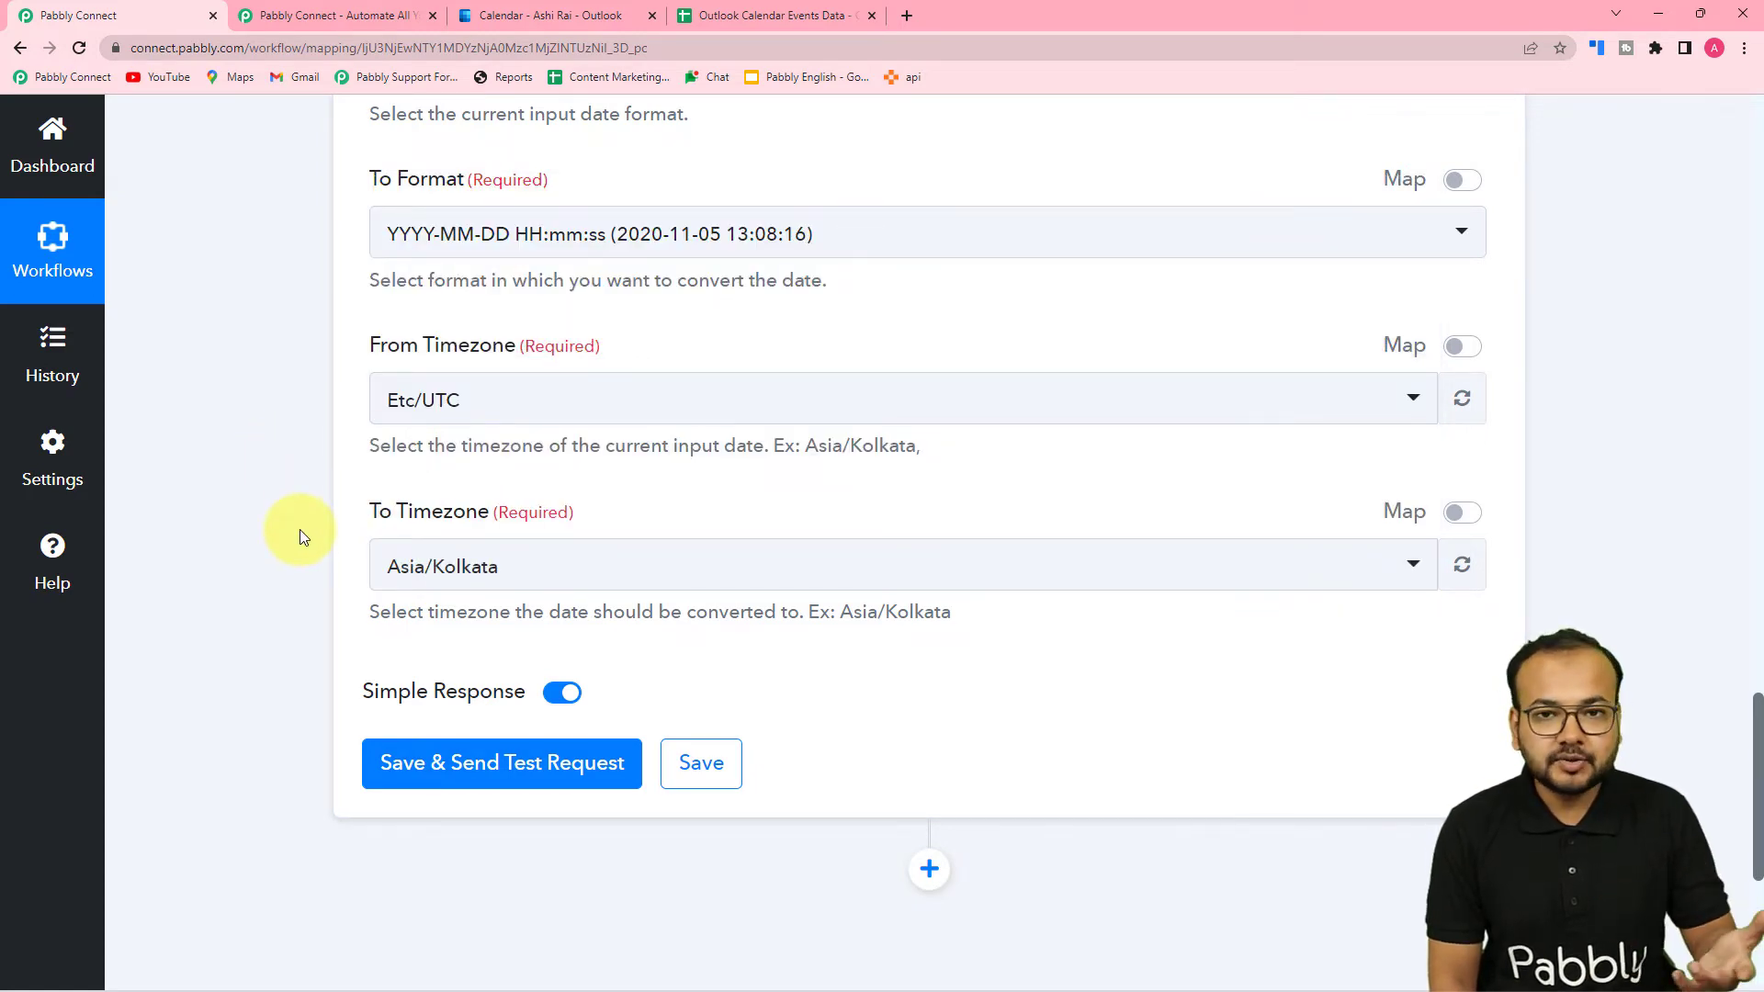
Save the Date/Time Formatter step and send its test request to get the converted date.
scroll(318, 615, down, 2)
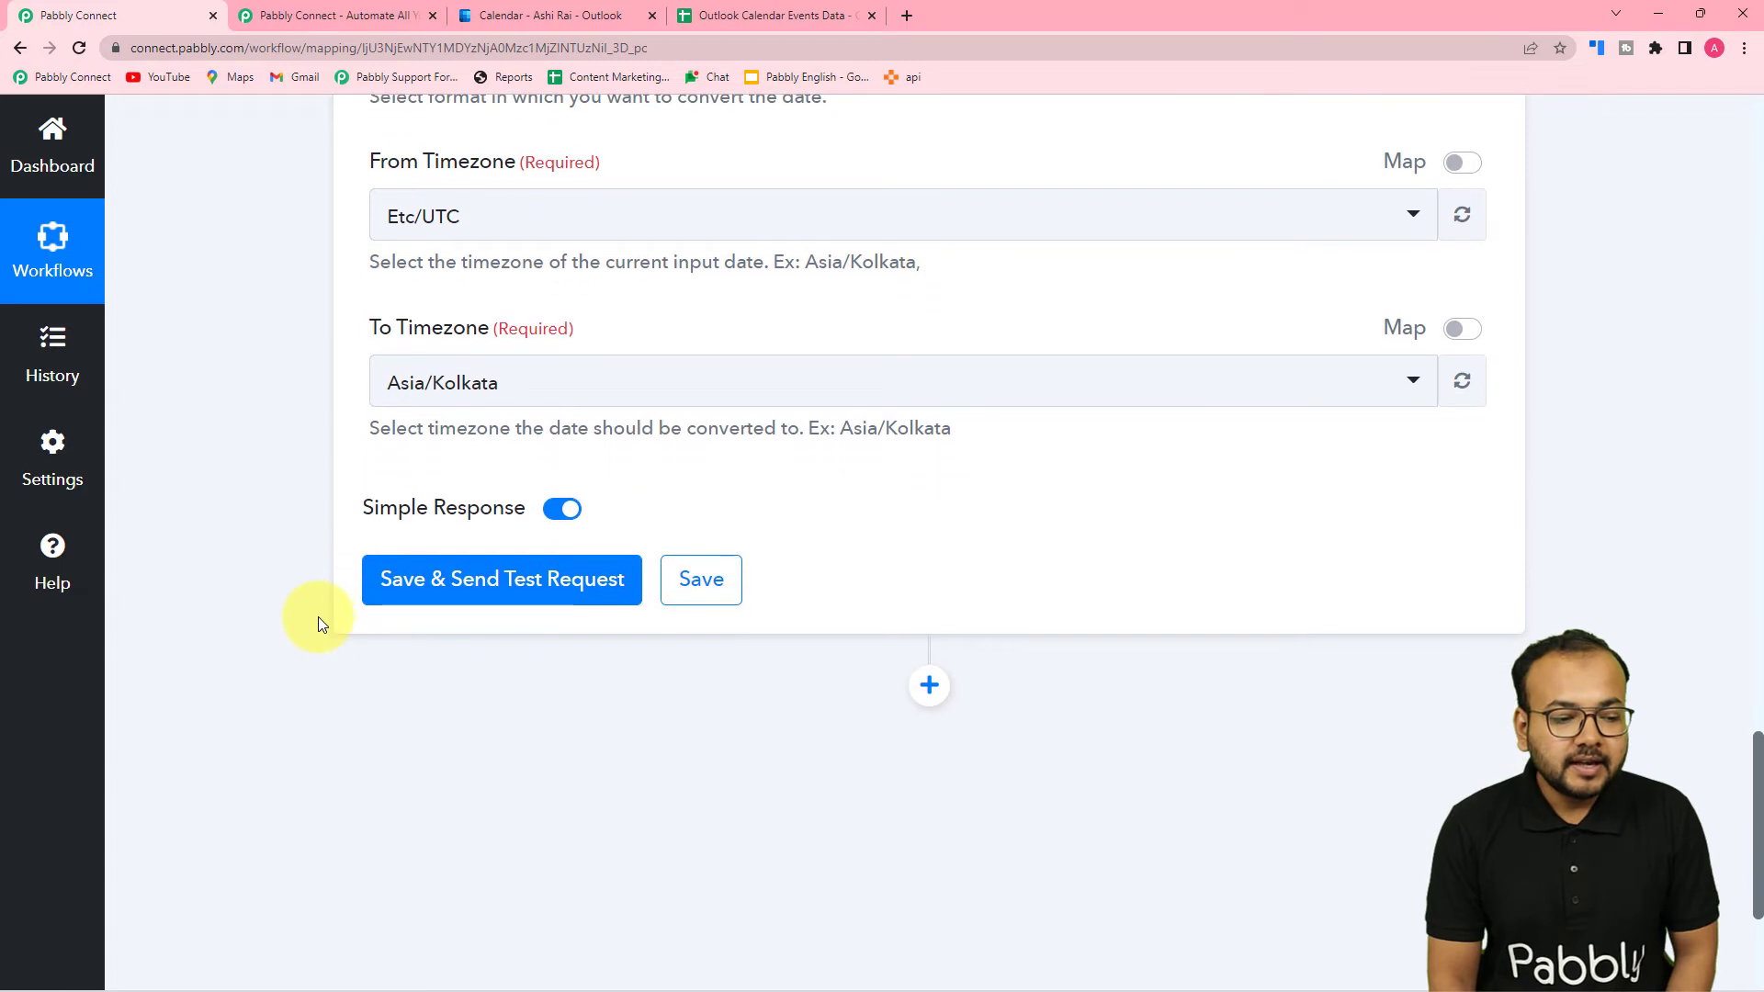
click(418, 584)
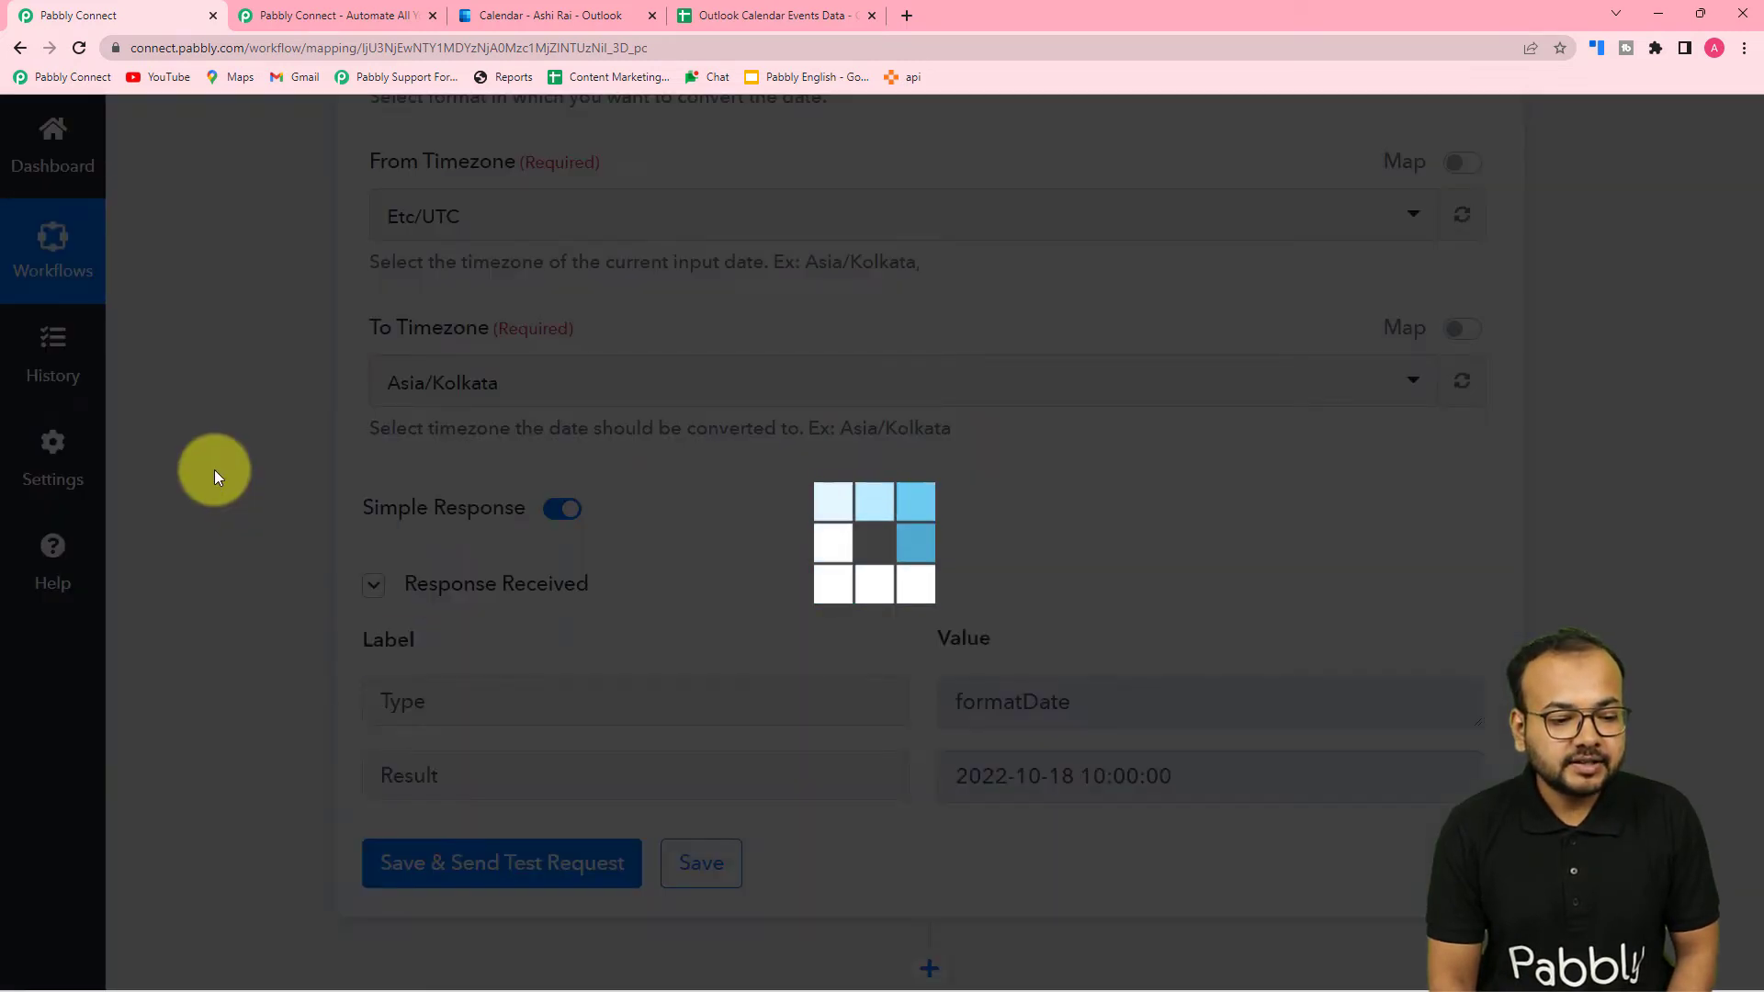
scroll(214, 471, down, 4)
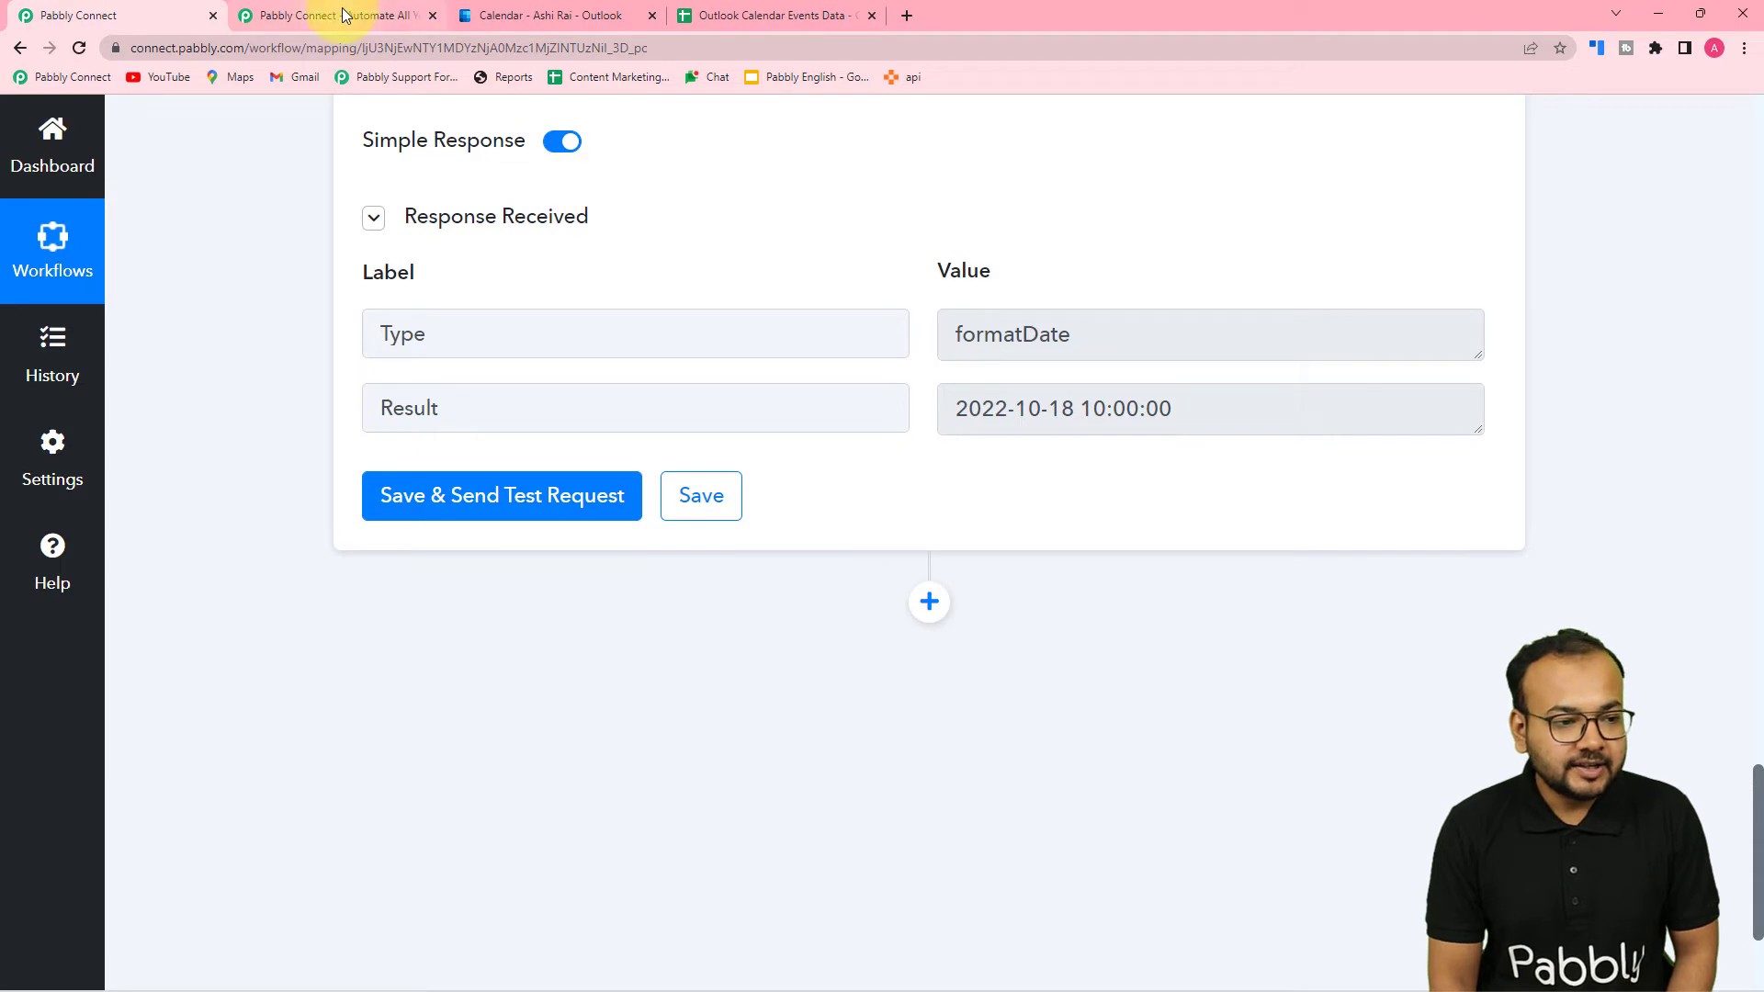
Compare the formatter result with the Sprint End Meet event in the Outlook calendar, and check the columns of the Outlook Calendar Events Data sheet.
click(554, 22)
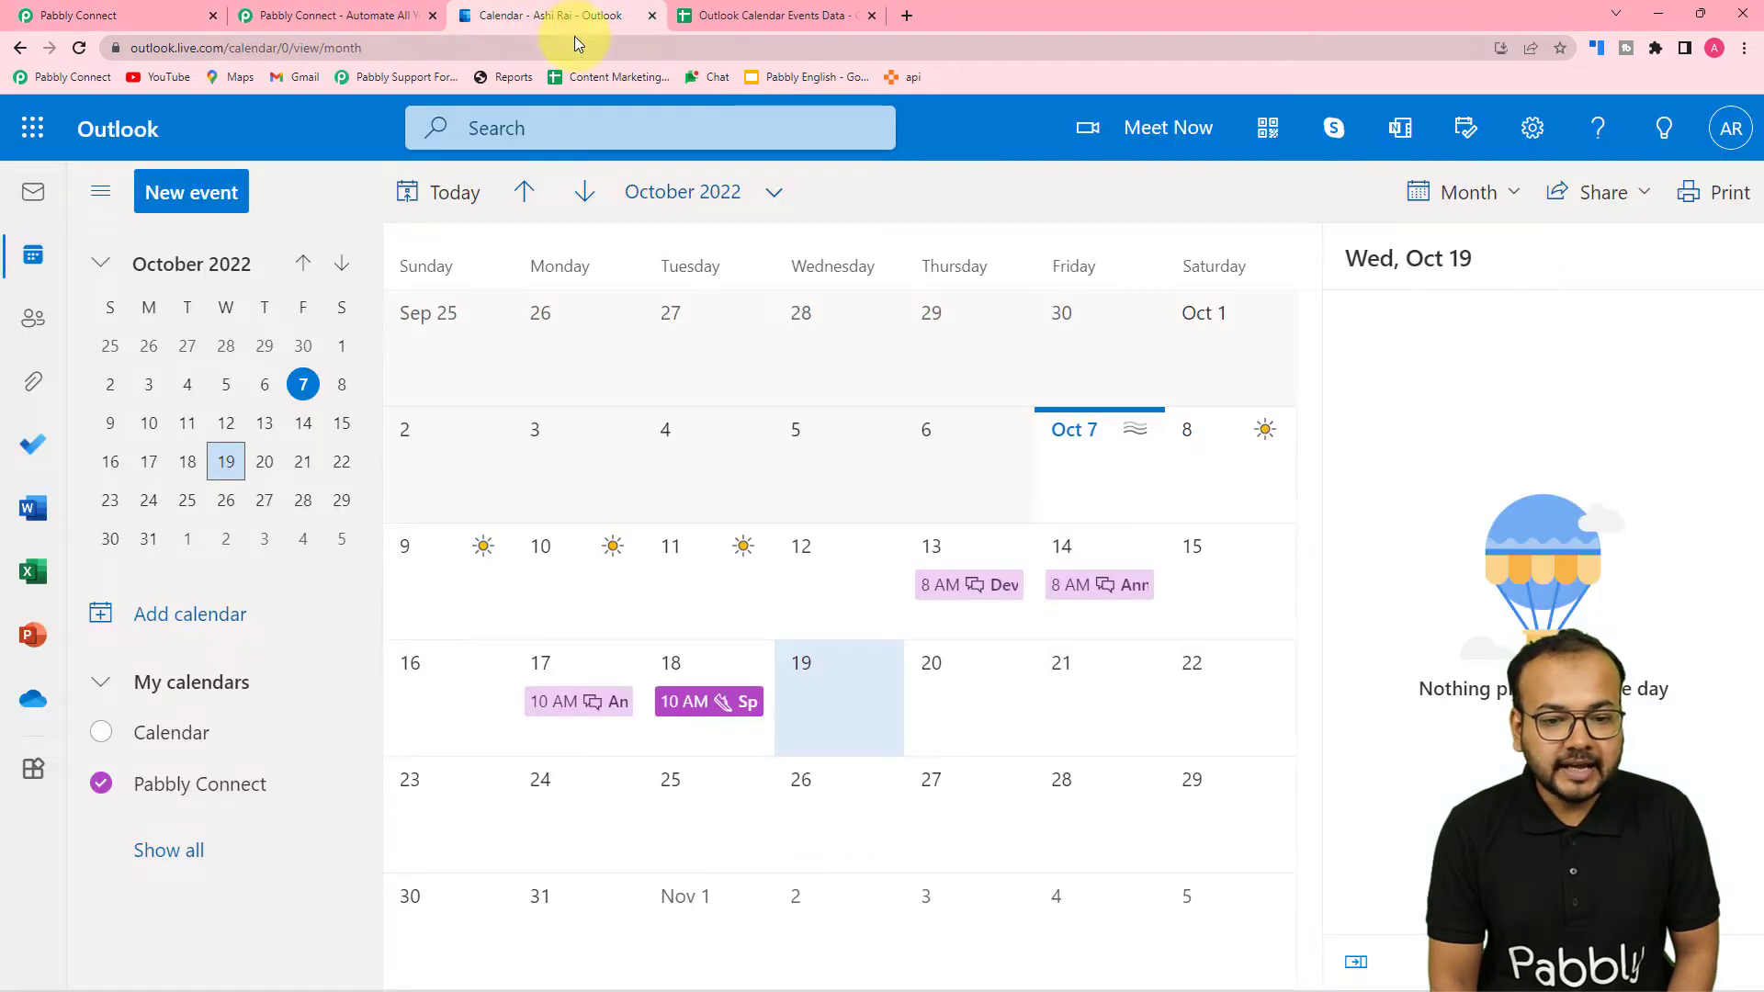
click(670, 721)
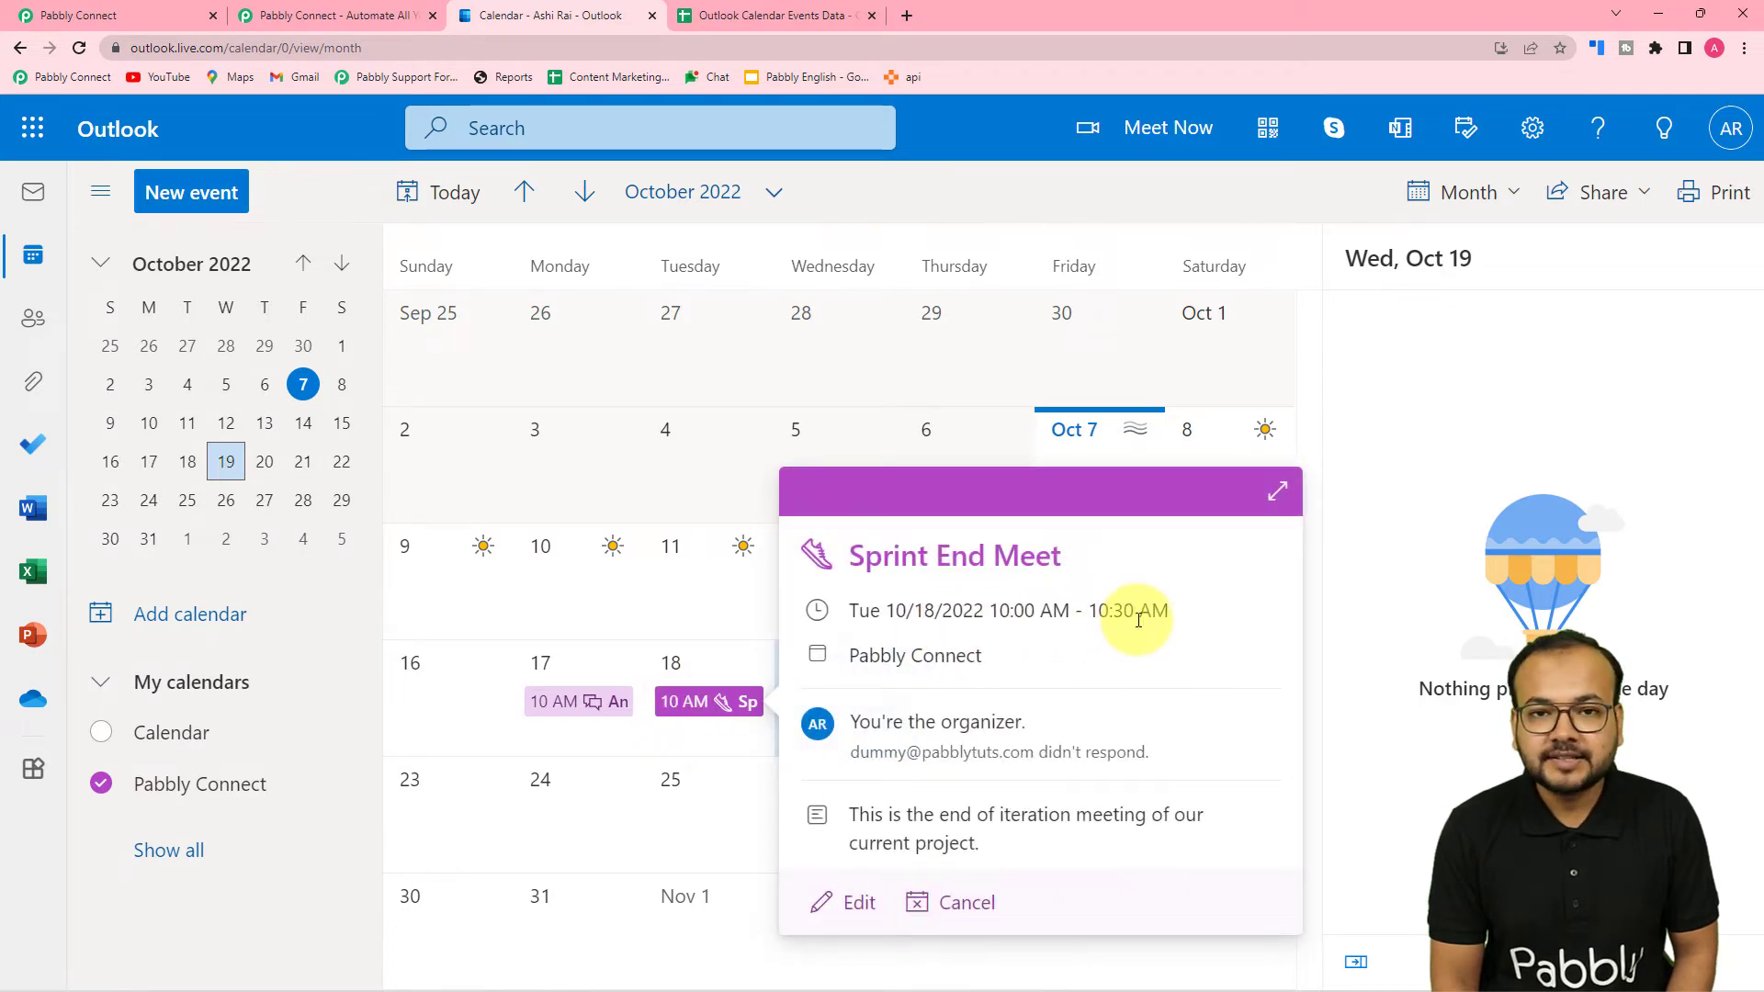
click(78, 15)
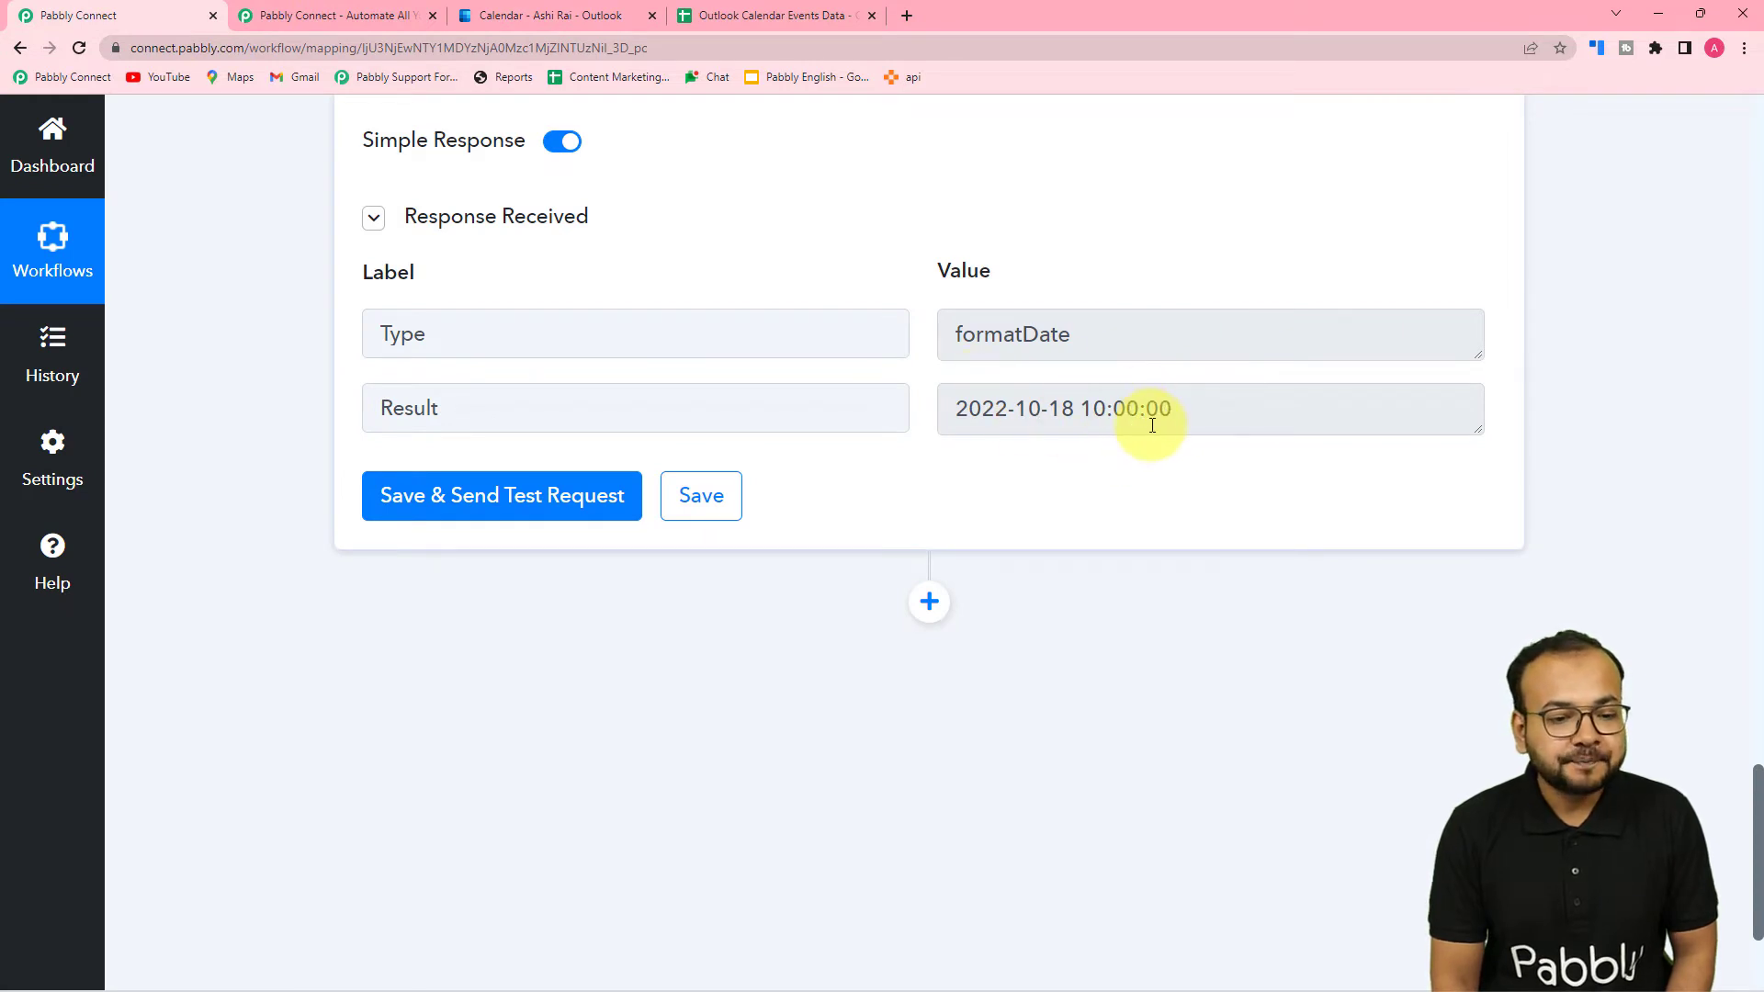
click(759, 19)
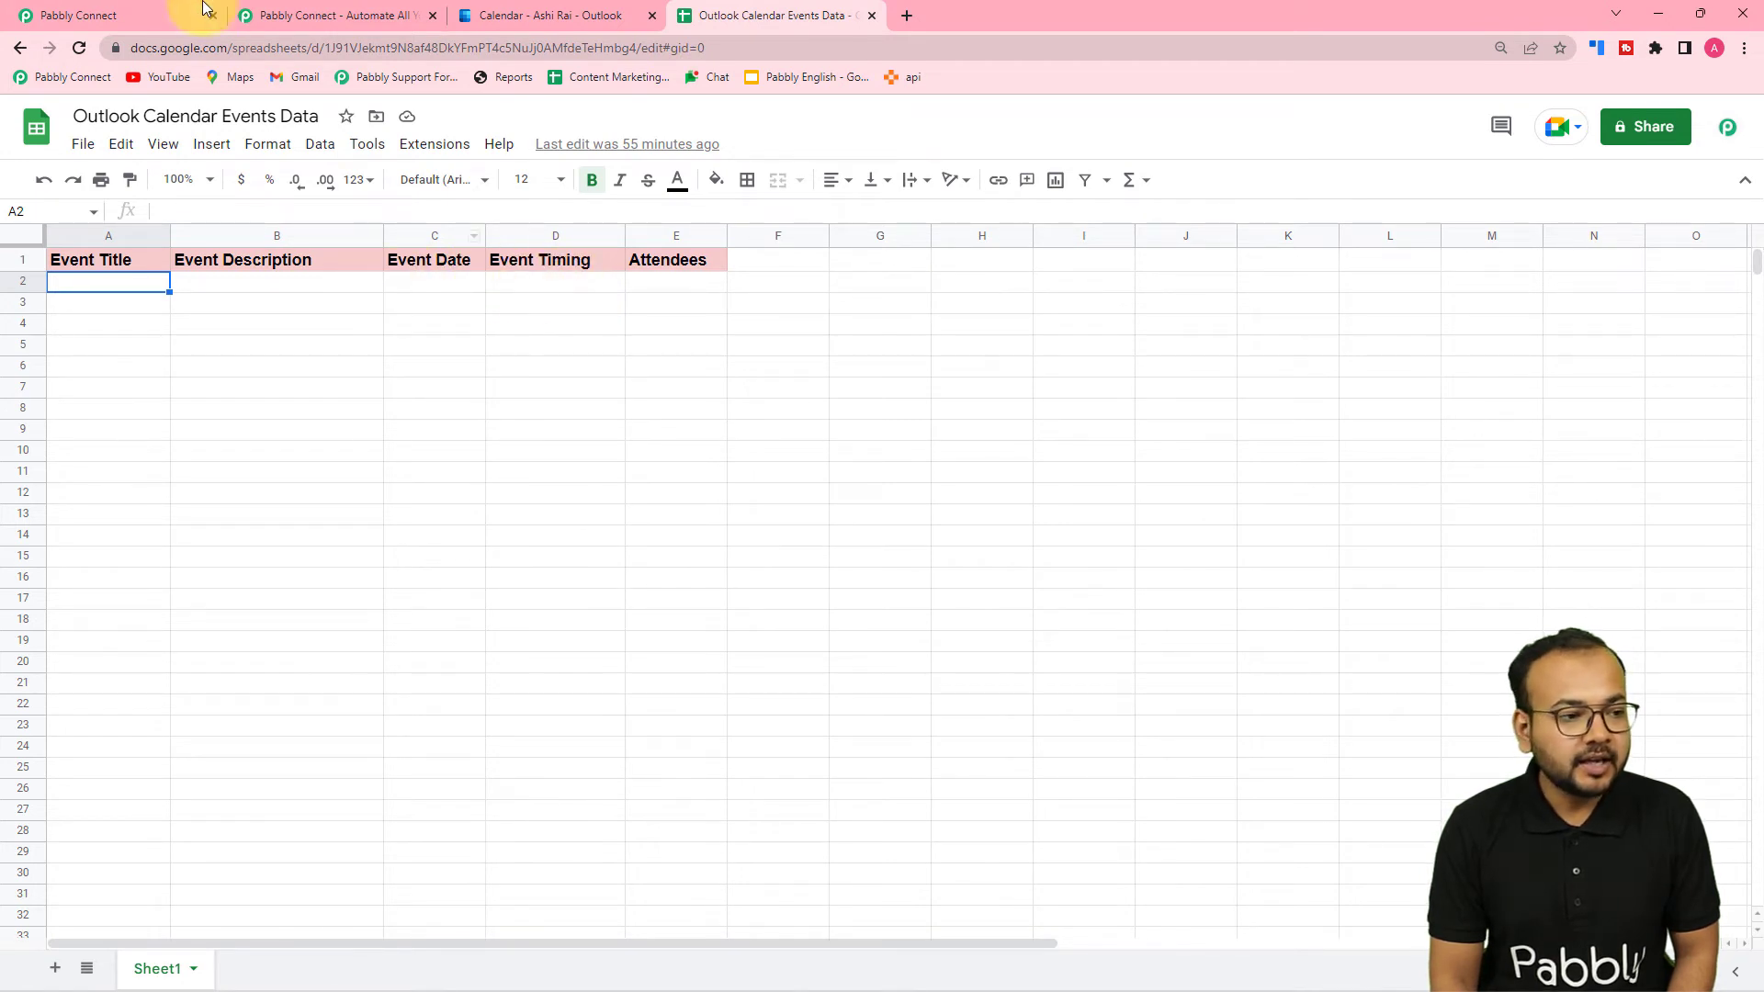
click(164, 19)
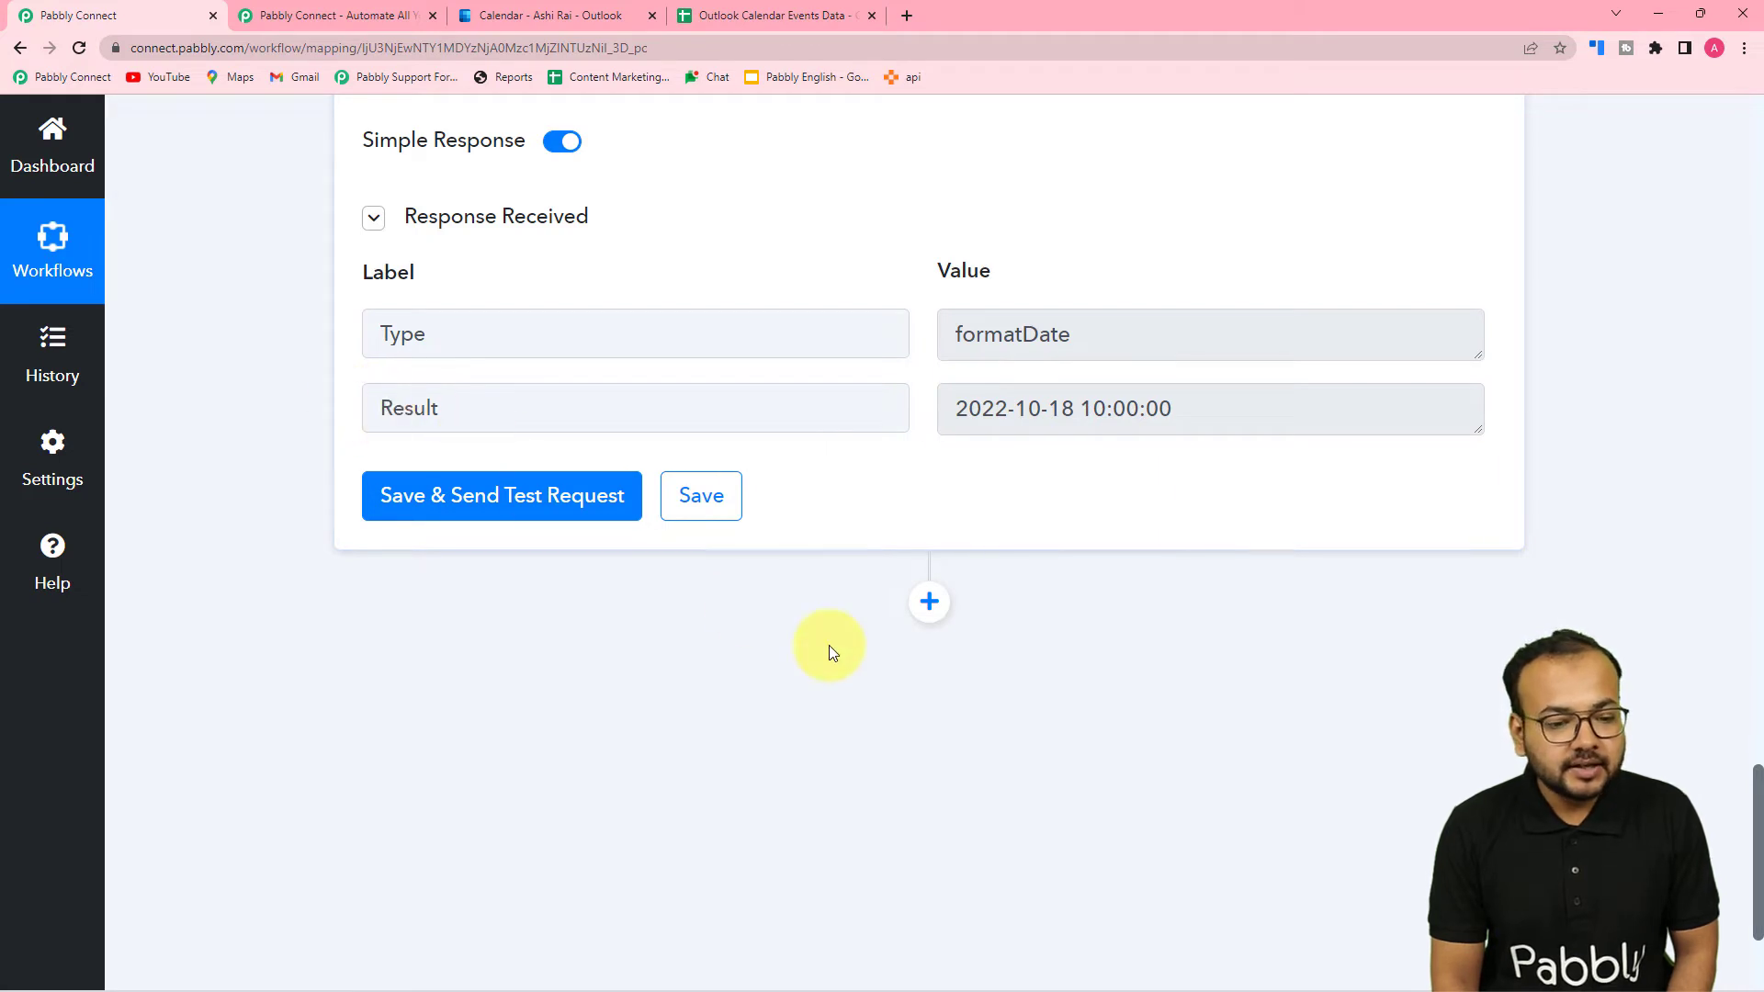
Add a third action step below the Date/Time Formatter with Text Formatter by Pabbly as its app.
scroll(830, 652, down, 2)
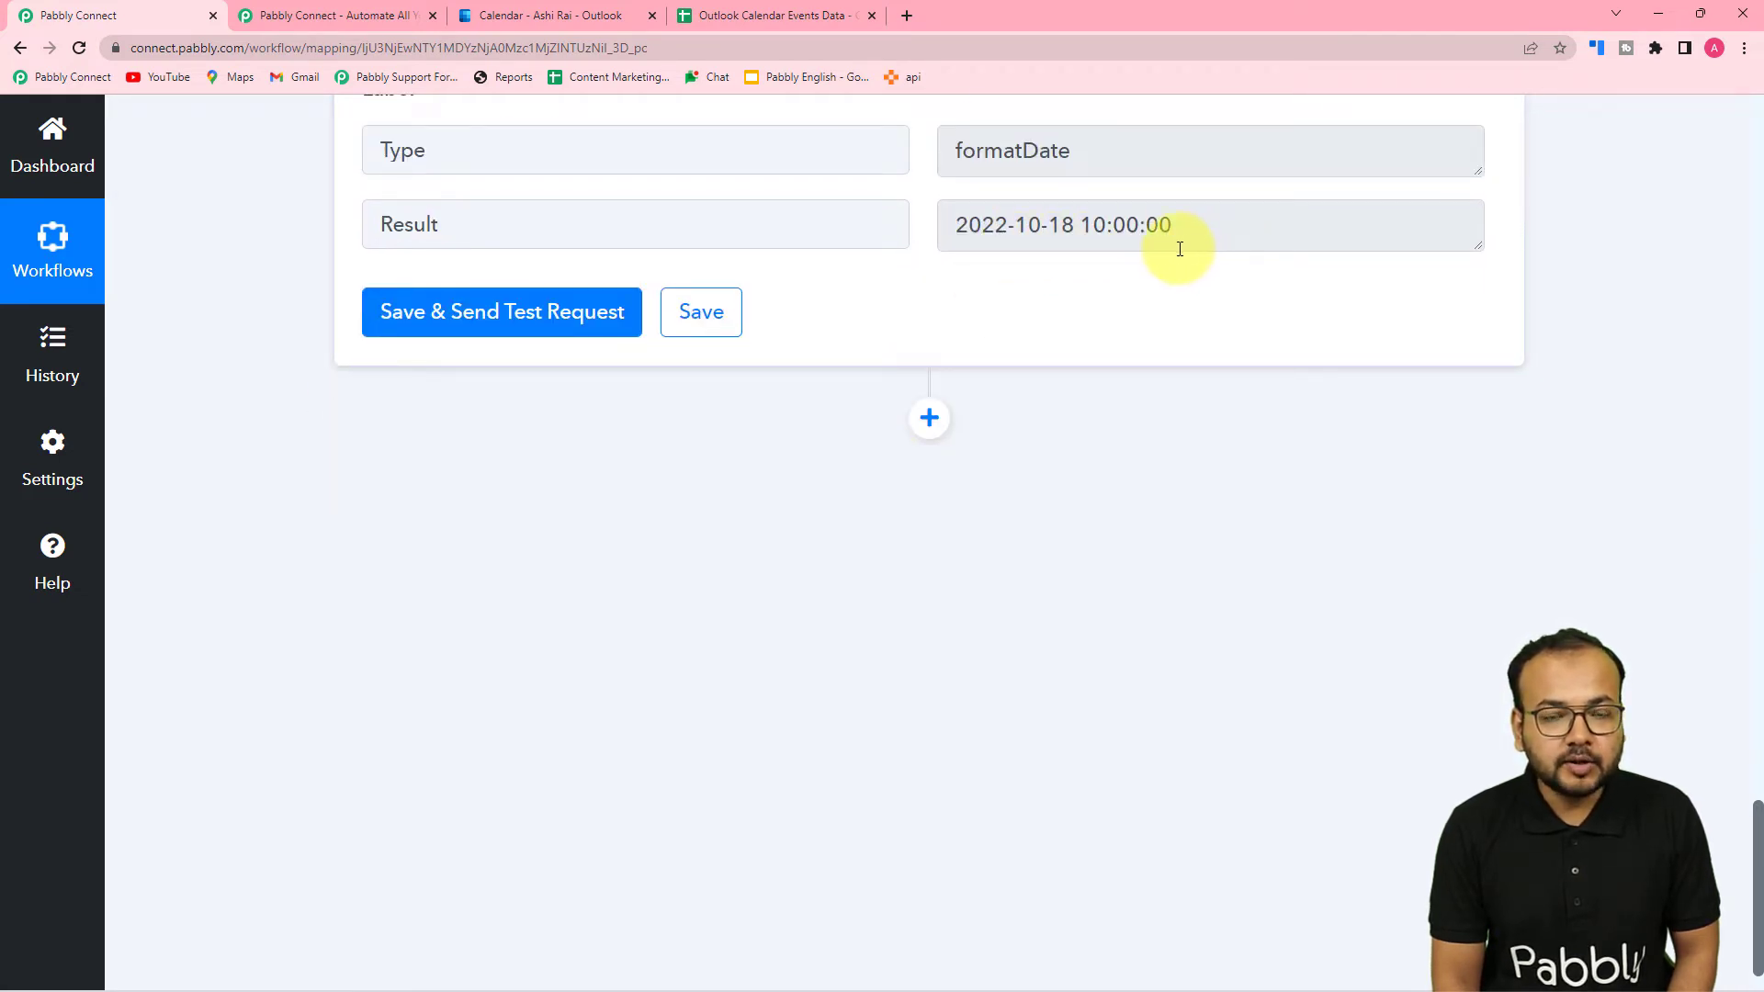
click(941, 430)
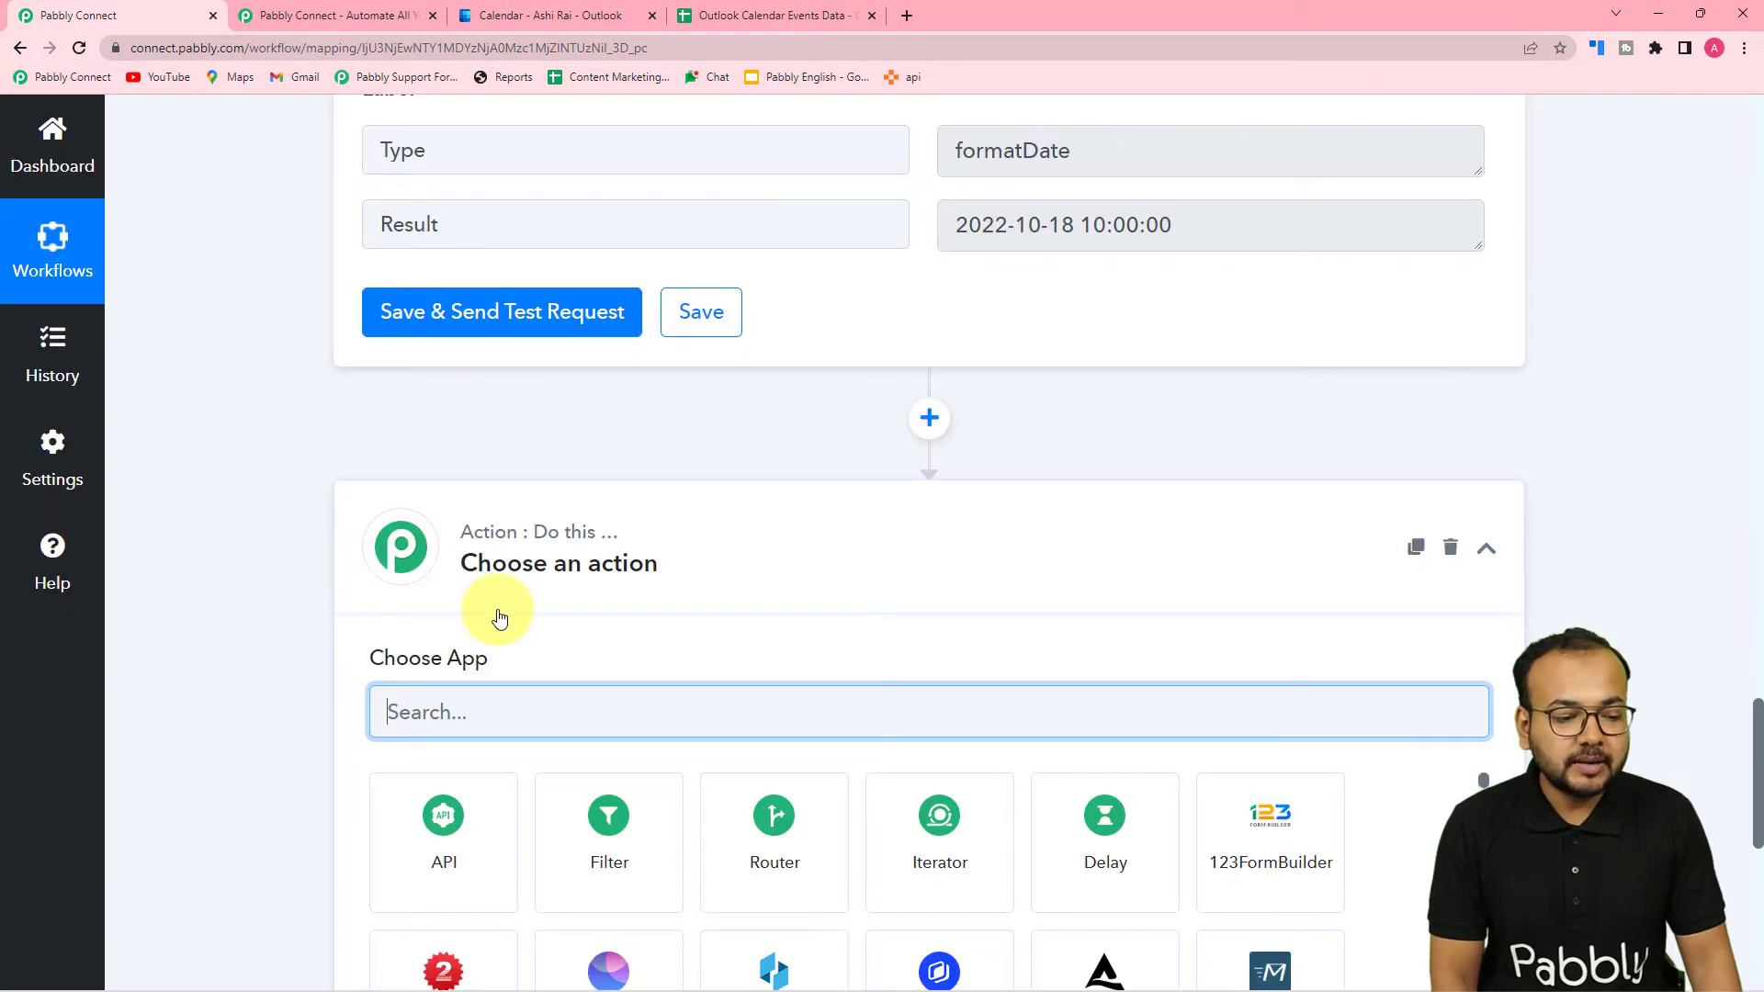
text(te)
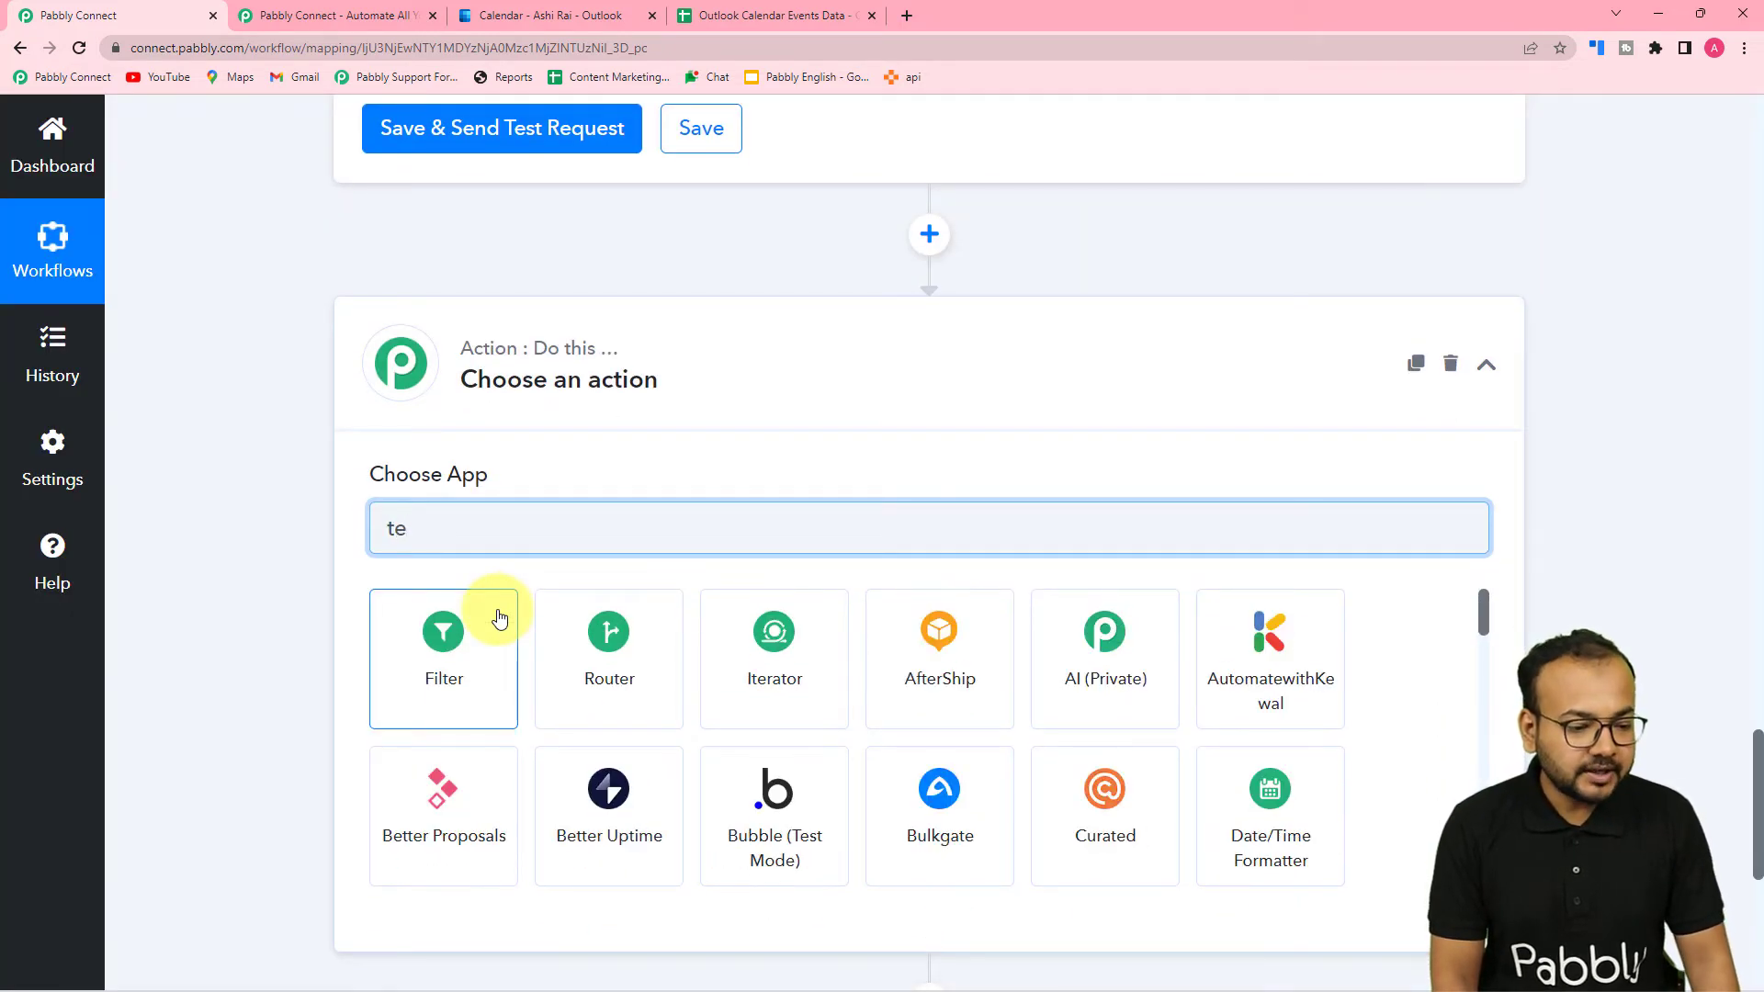
text(xt)
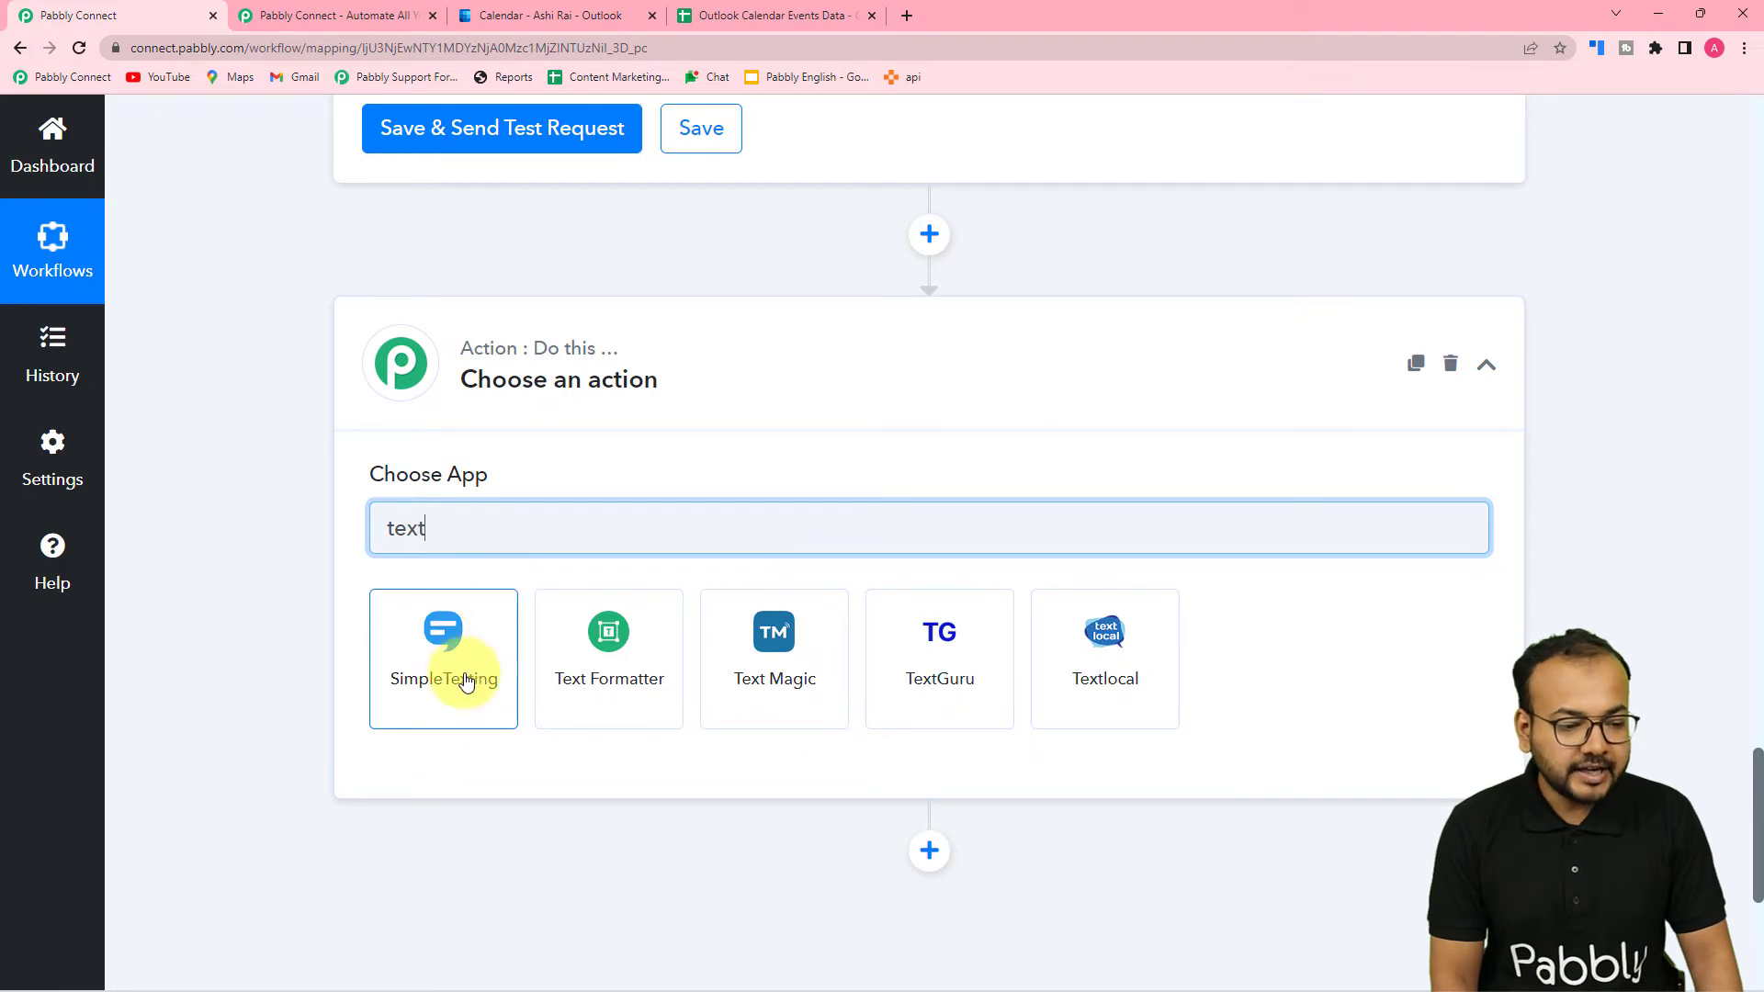
click(438, 659)
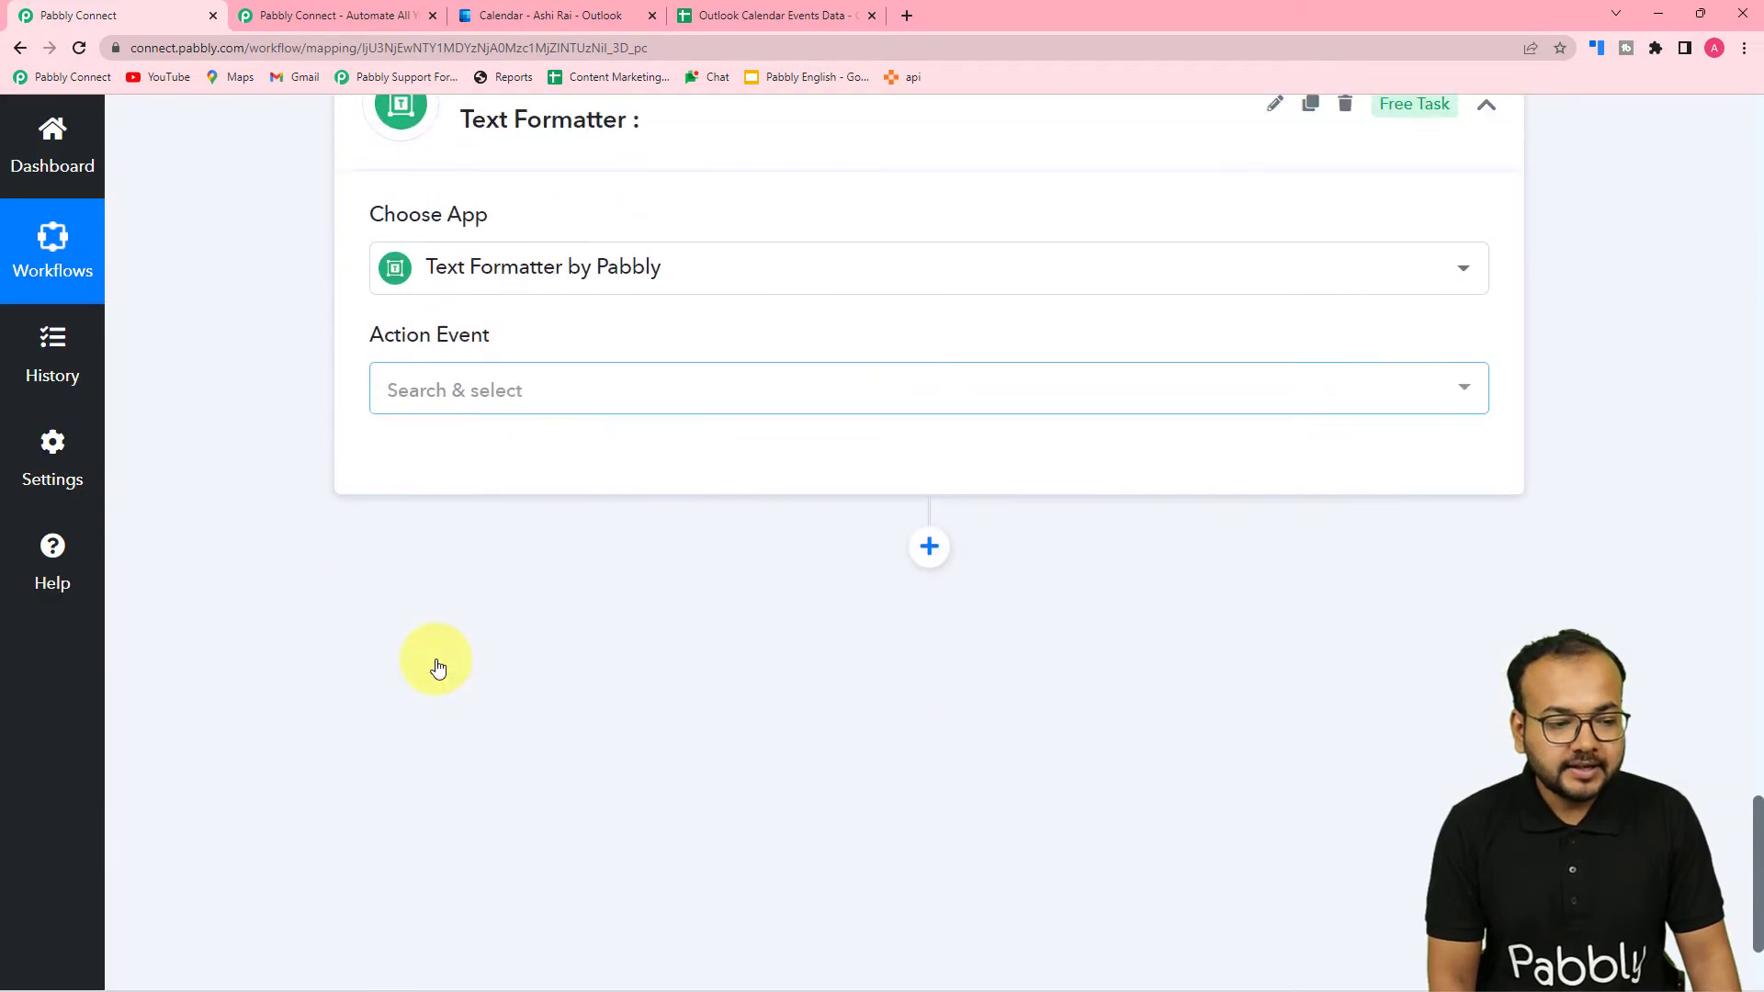
Set the Text Formatter's action event to Split Text and connect it to reach its fields.
click(456, 391)
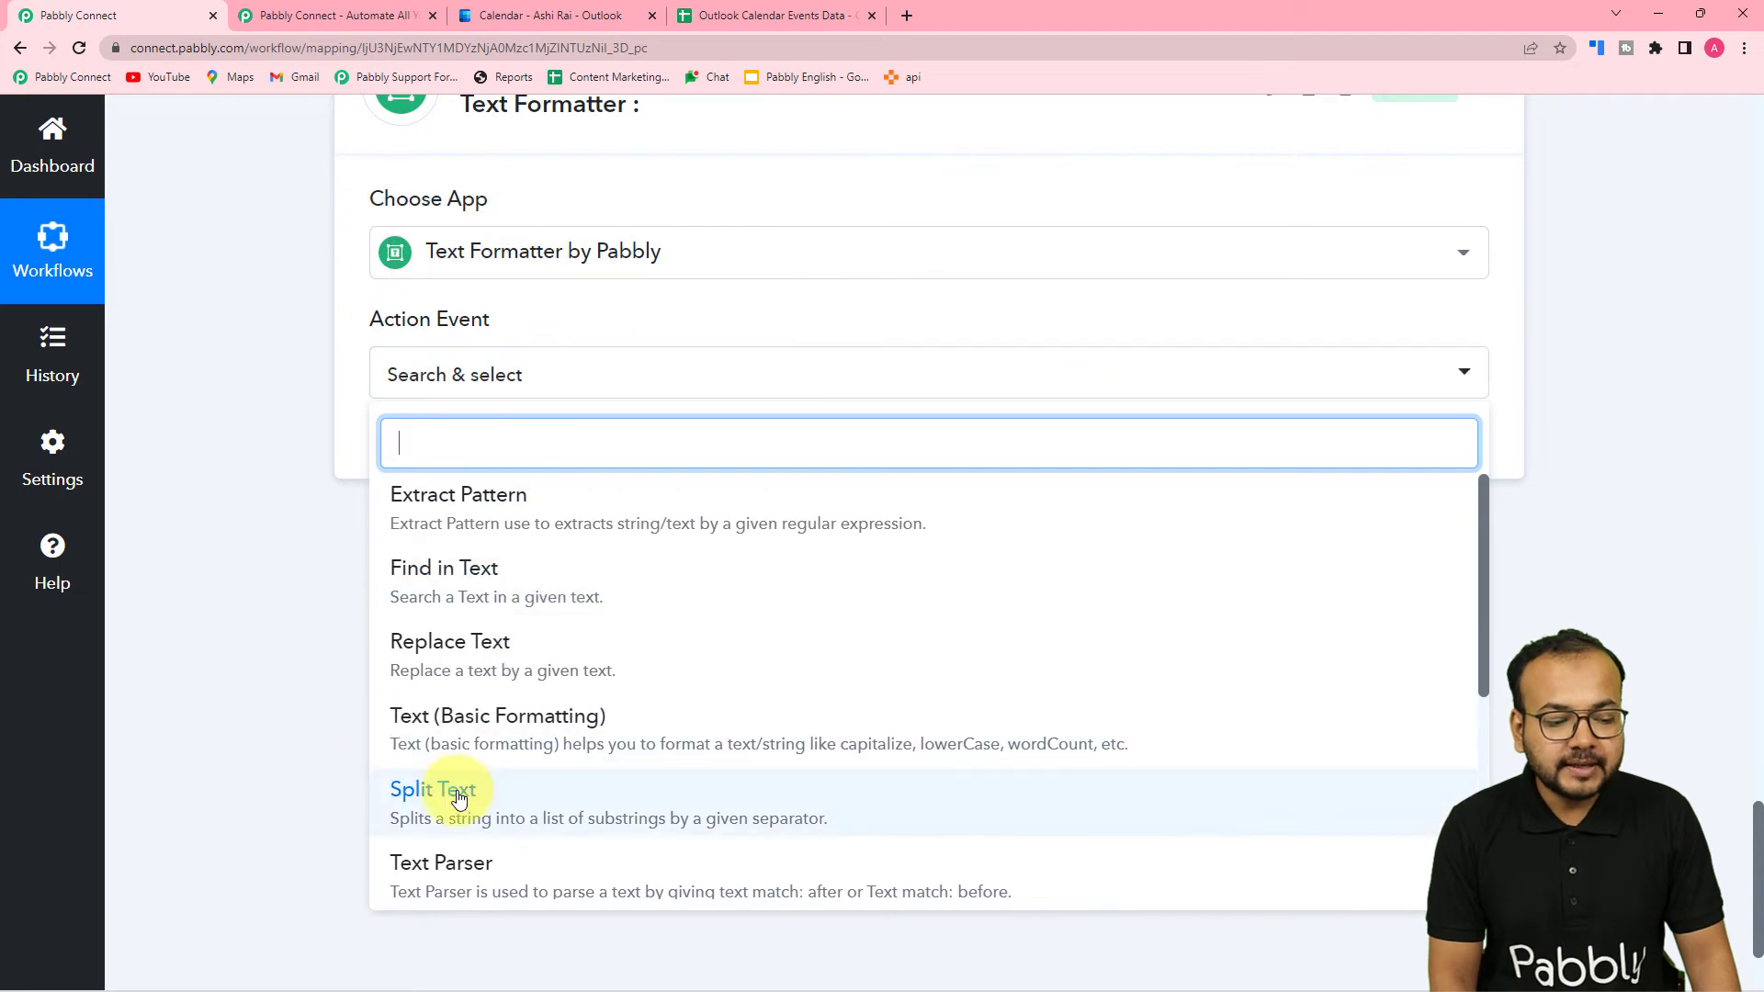
click(411, 790)
click(398, 452)
scroll(400, 454, down, 4)
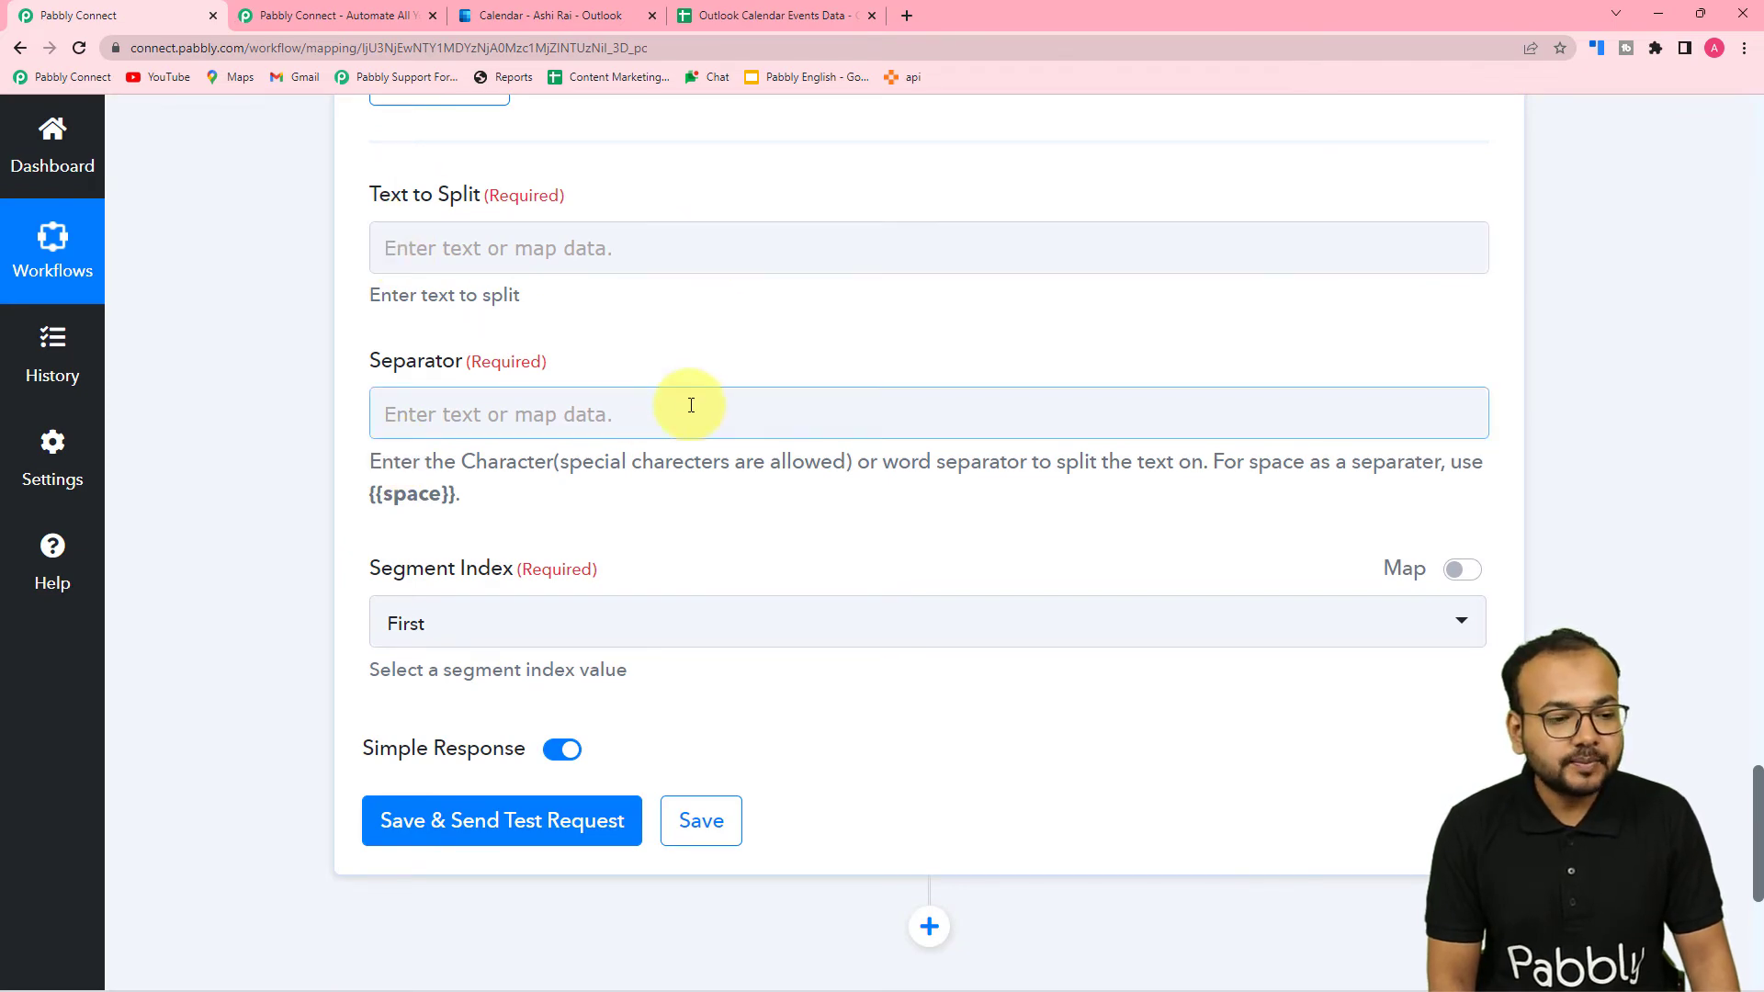
Map the Text to Split field to the Result from the Date/Time Formatter step.
scroll(677, 425, up, 10)
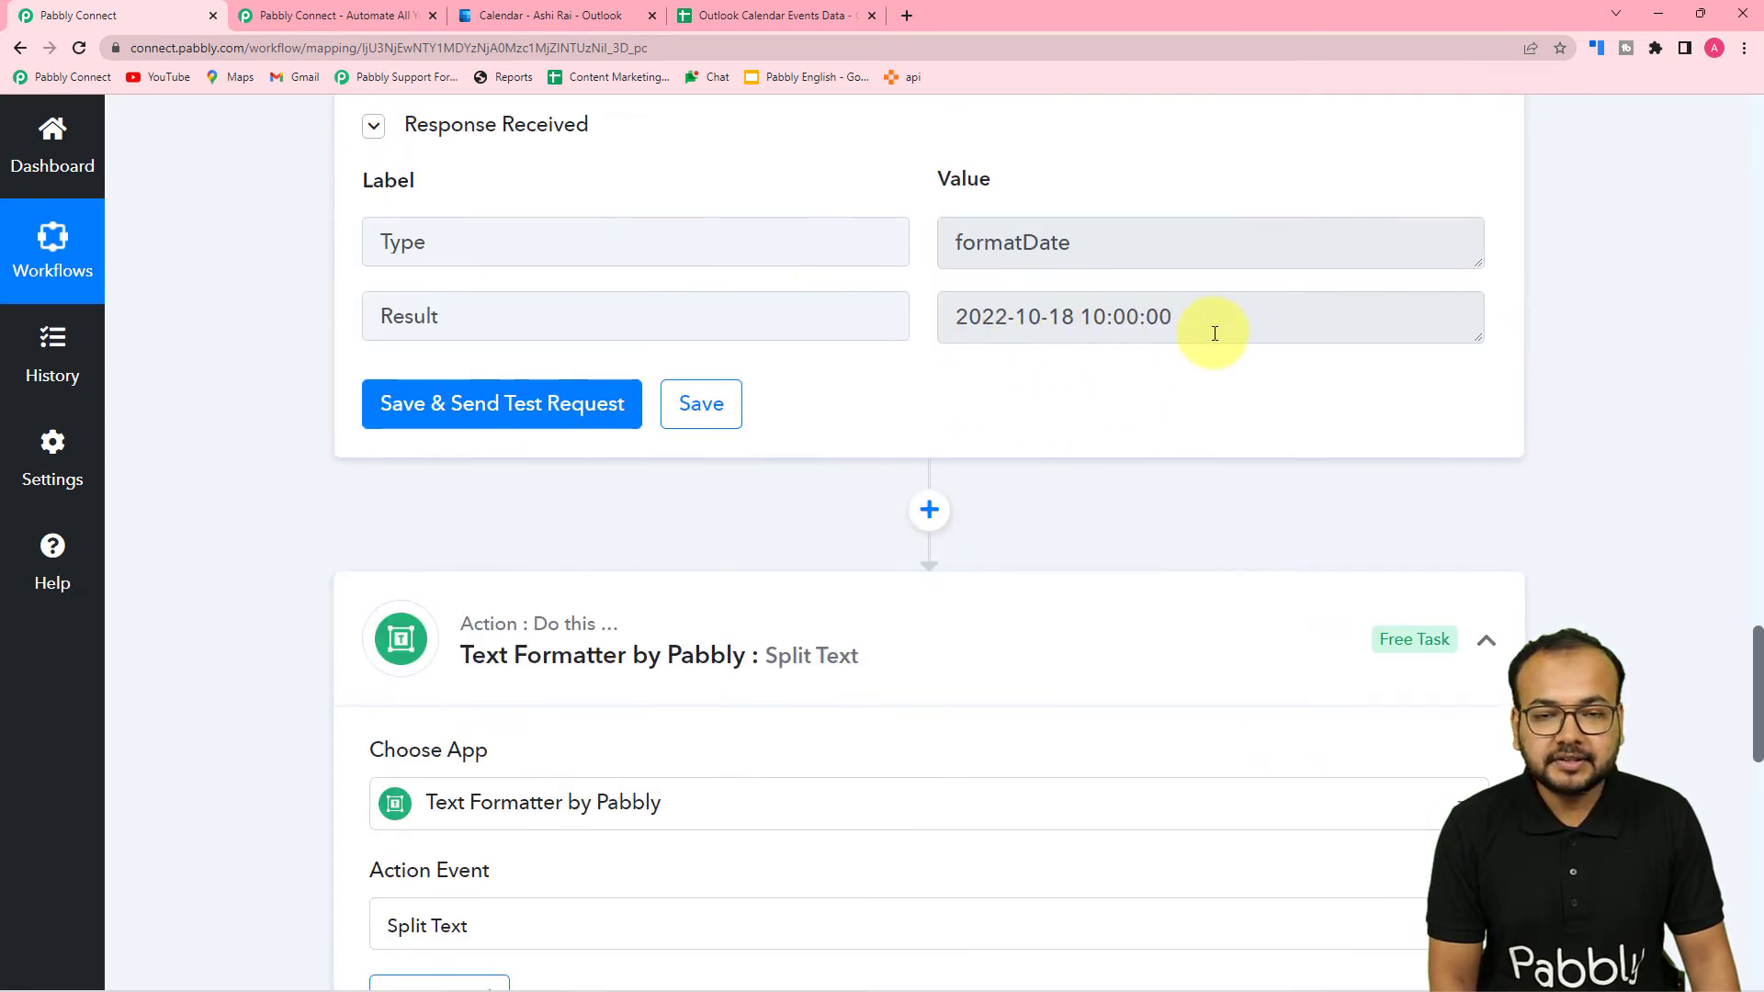
scroll(670, 542, down, 10)
click(474, 248)
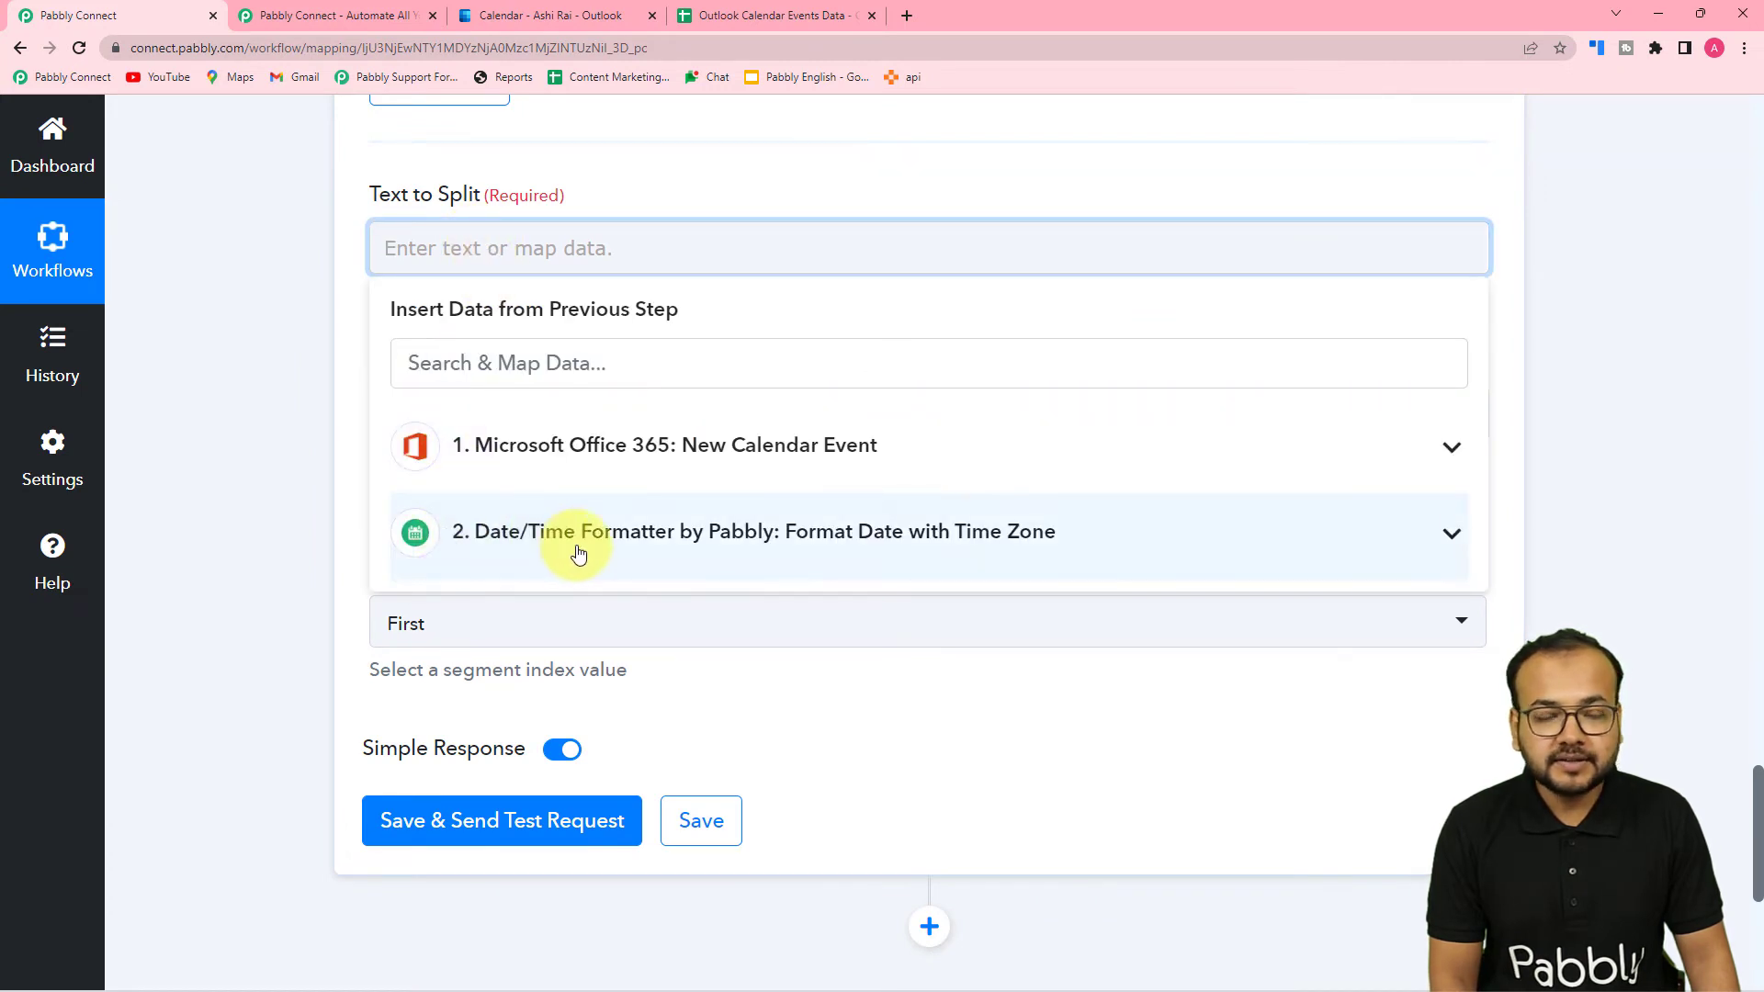
click(556, 542)
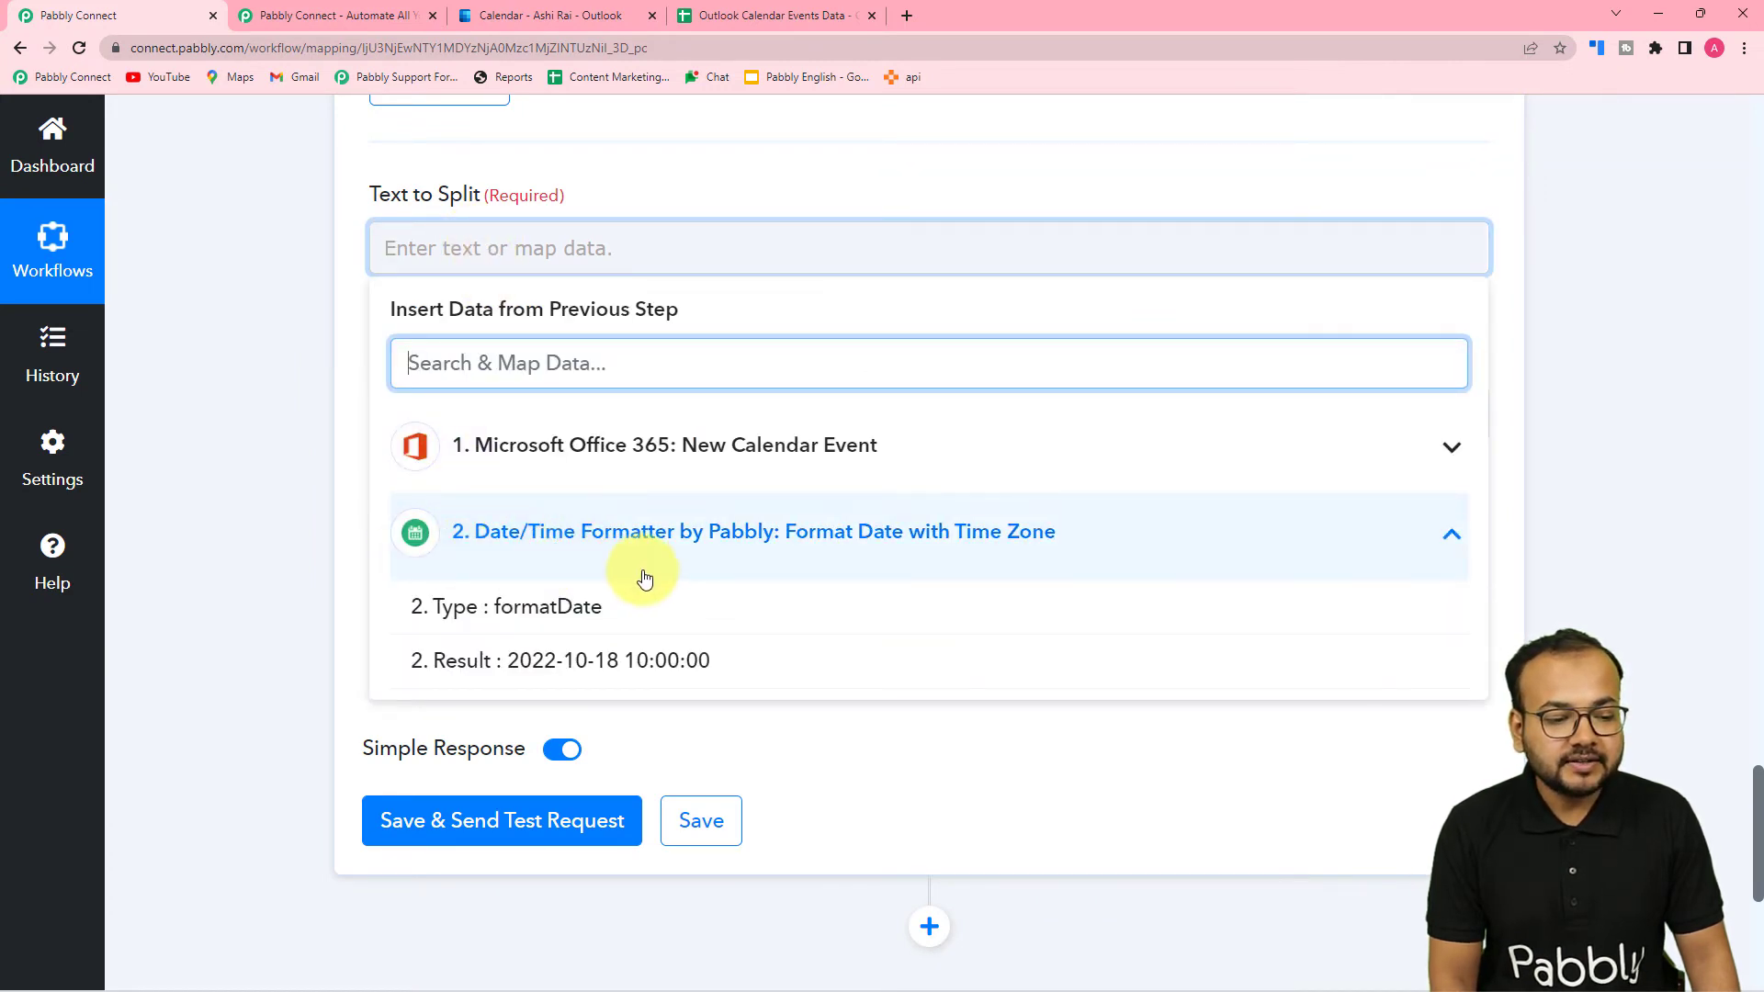
click(553, 680)
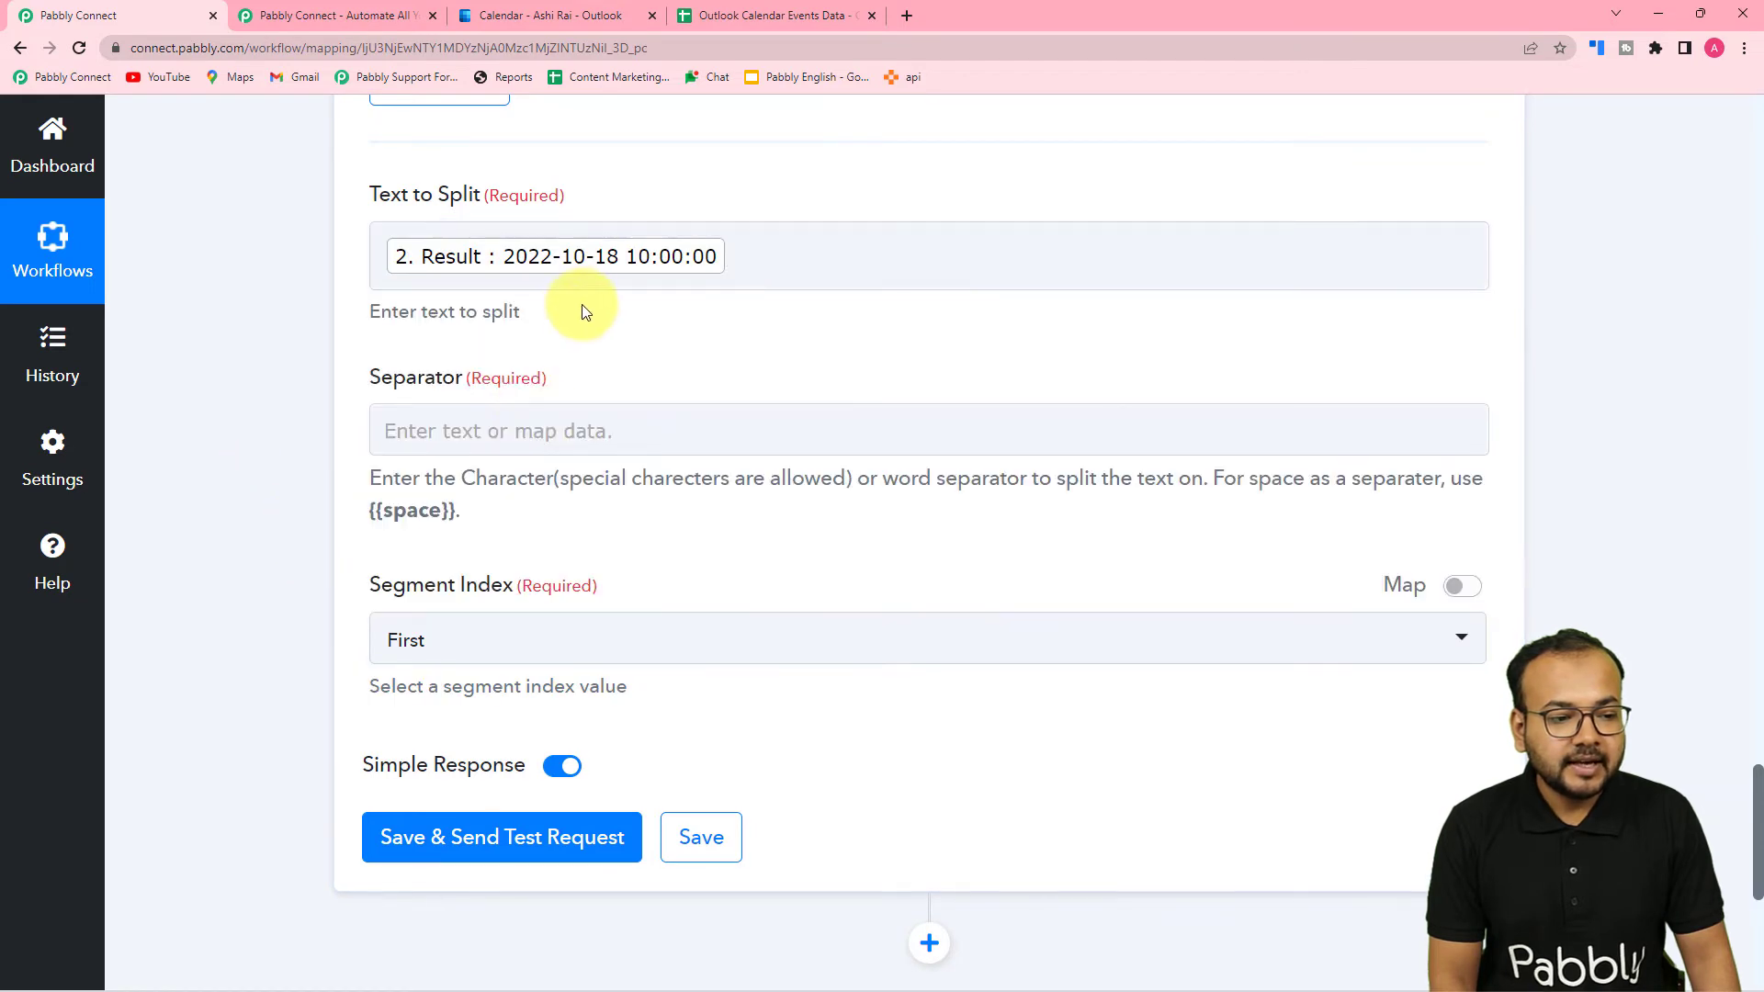
click(586, 276)
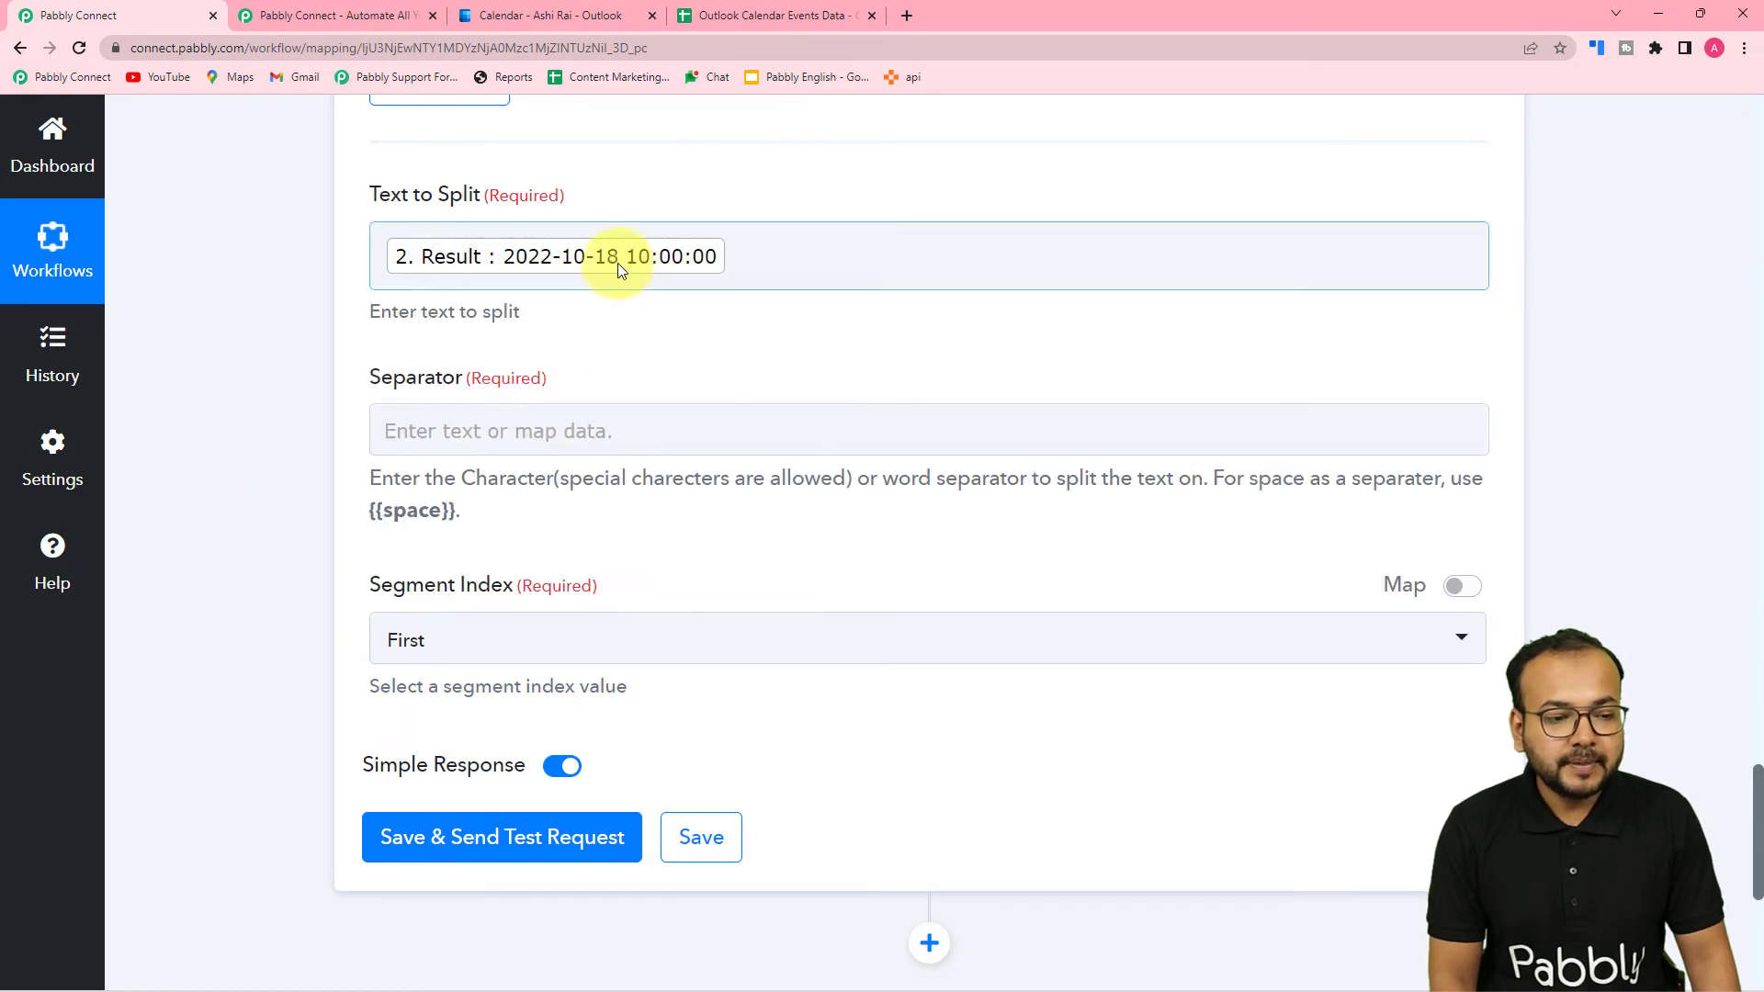
Copy {{space}} from the Separator field's help text and enter it as the separator.
click(432, 443)
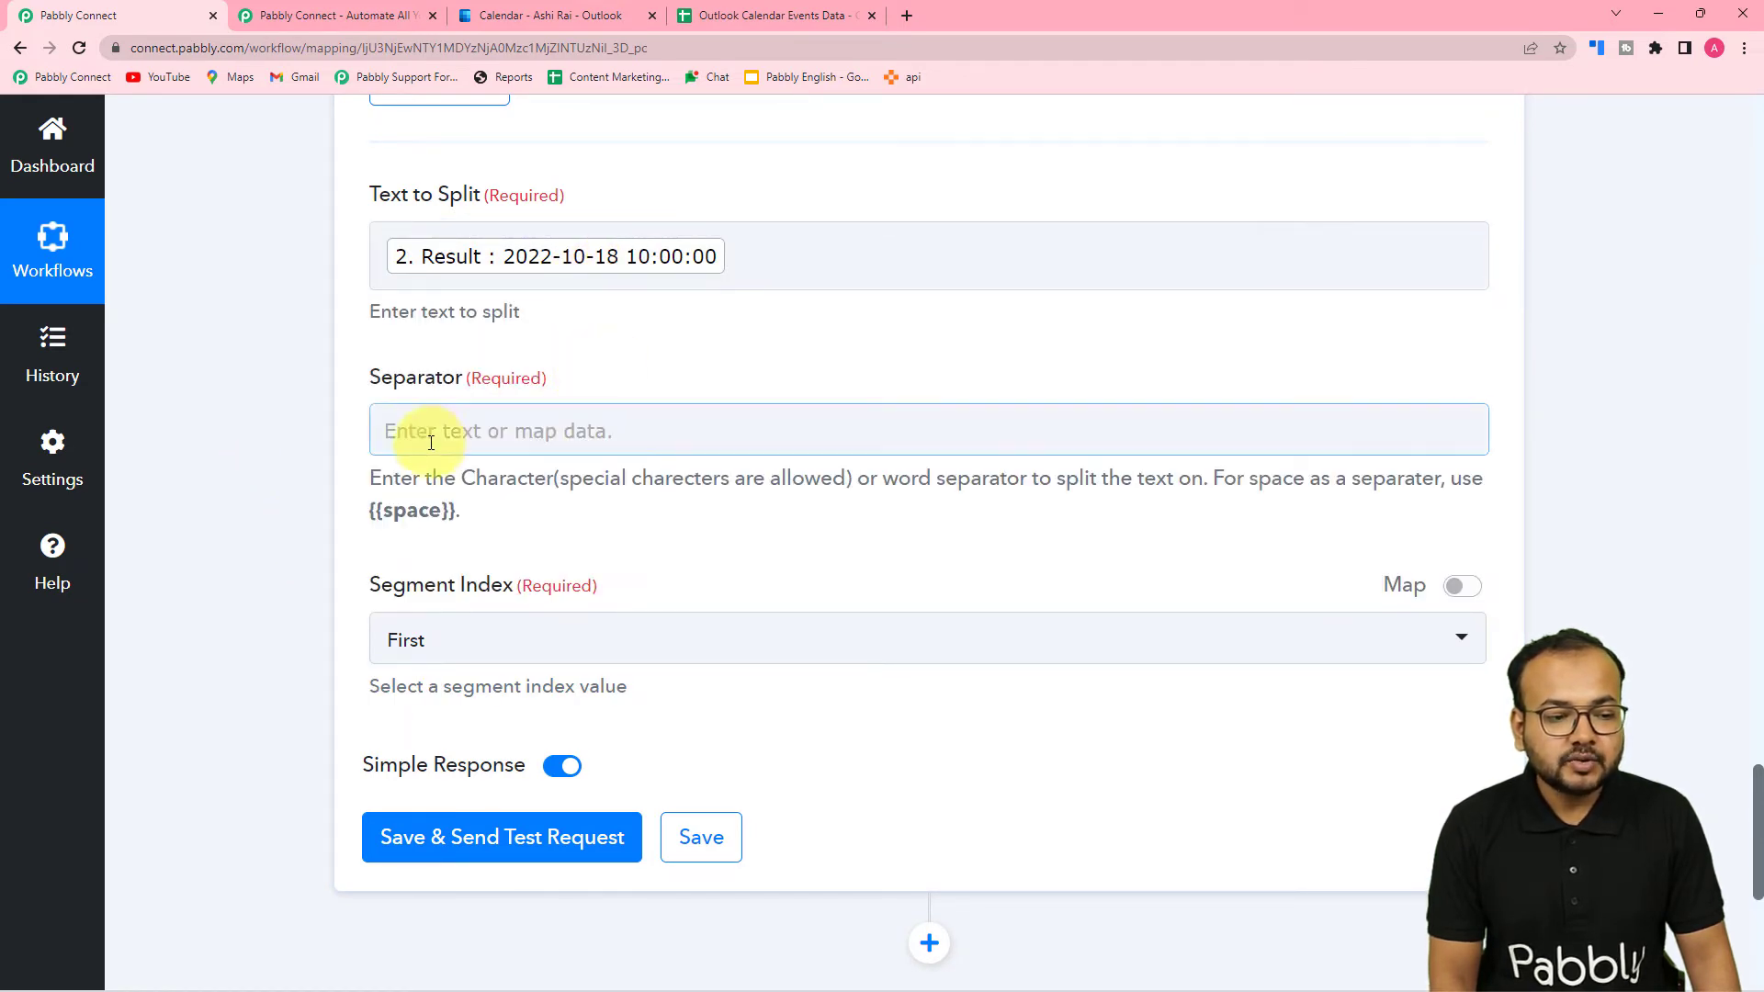
click(423, 475)
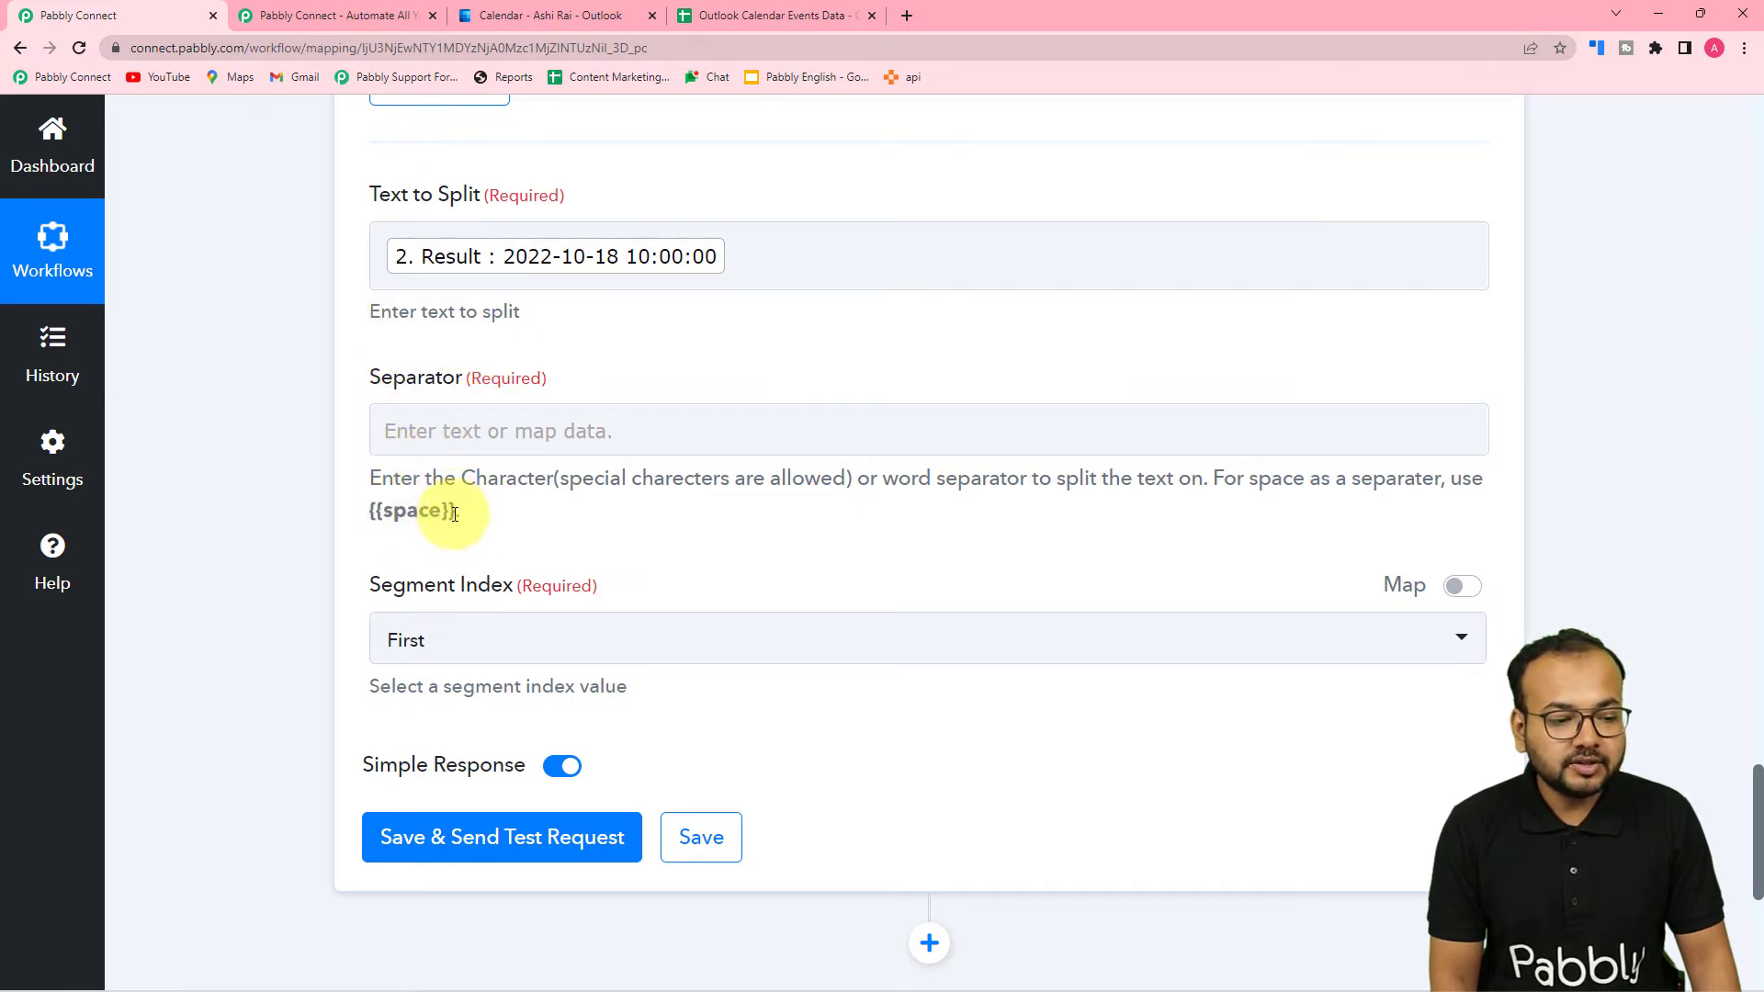
drag(456, 514, 380, 521)
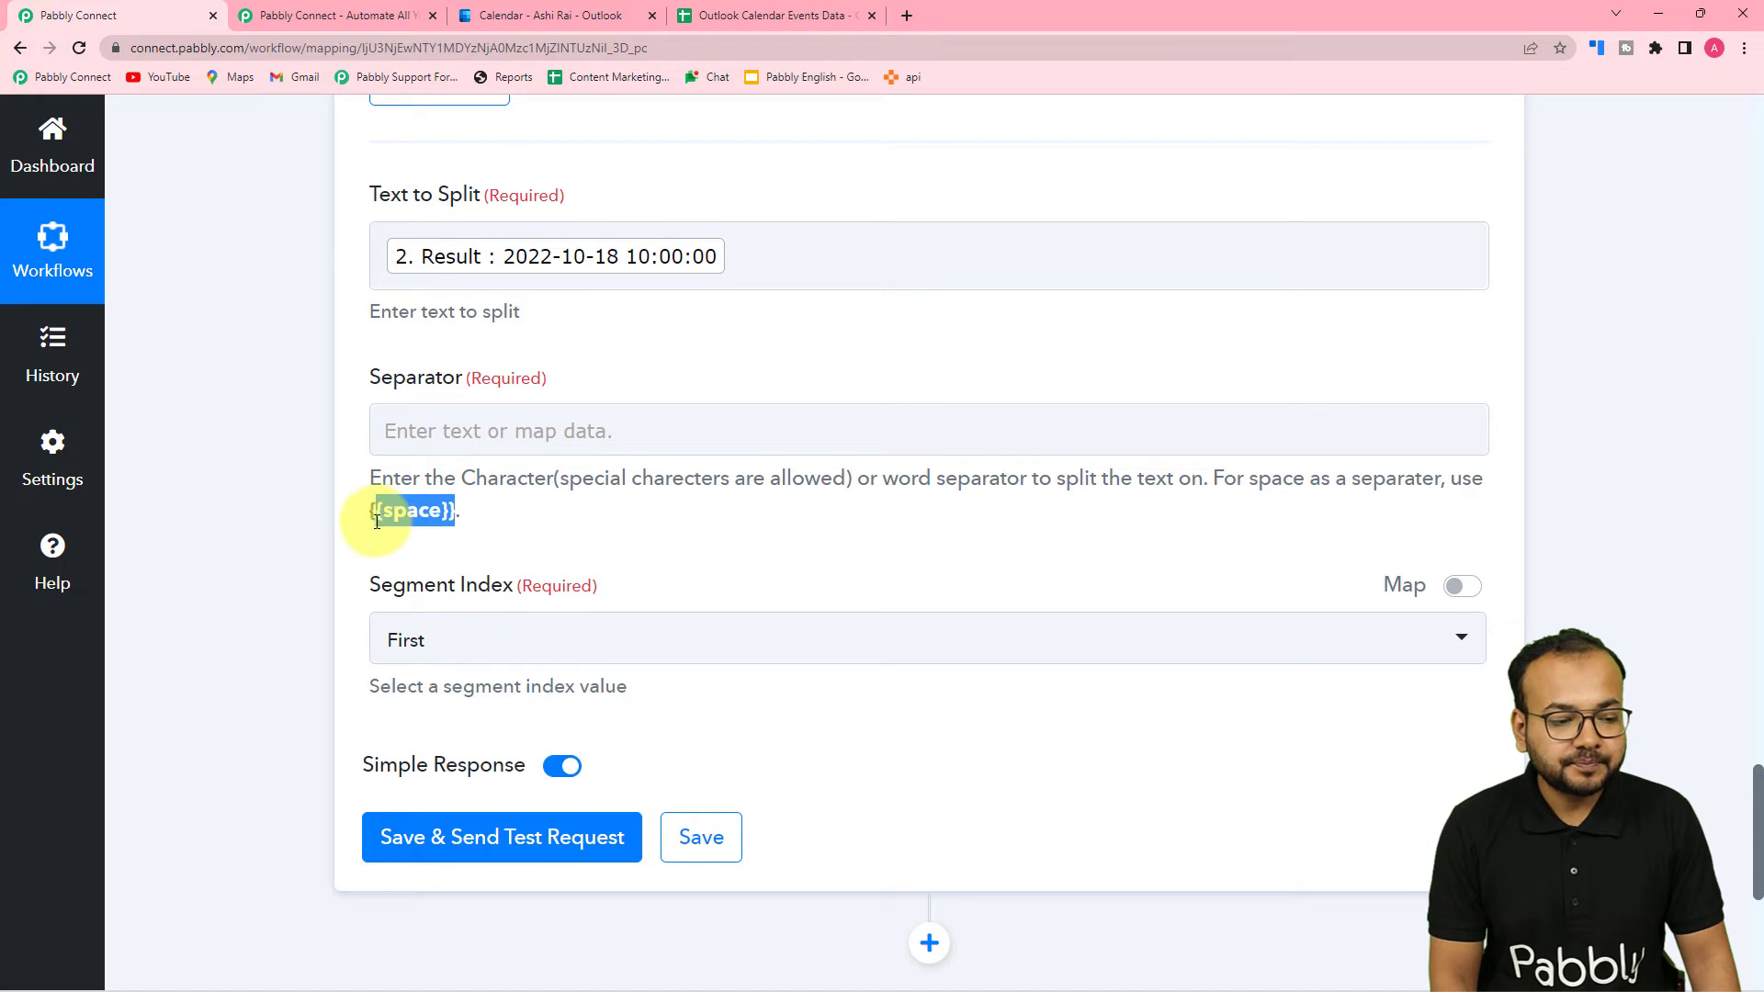
right_click(380, 515)
click(393, 536)
right_click(428, 449)
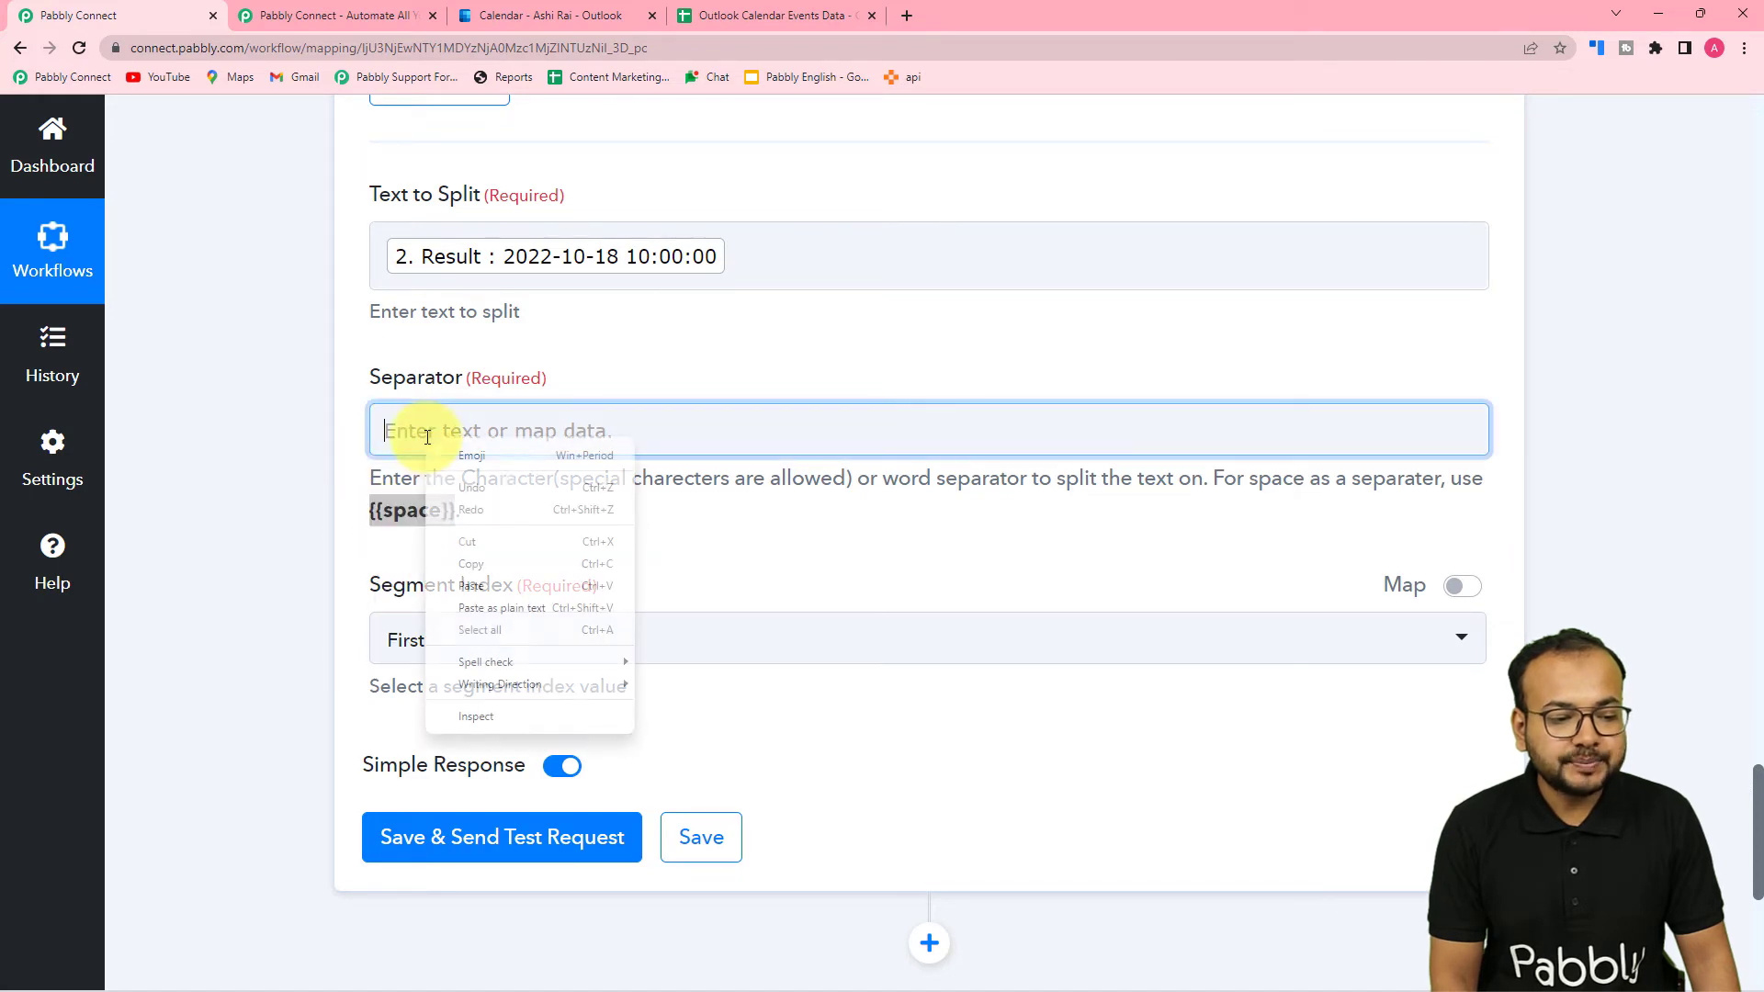
click(448, 584)
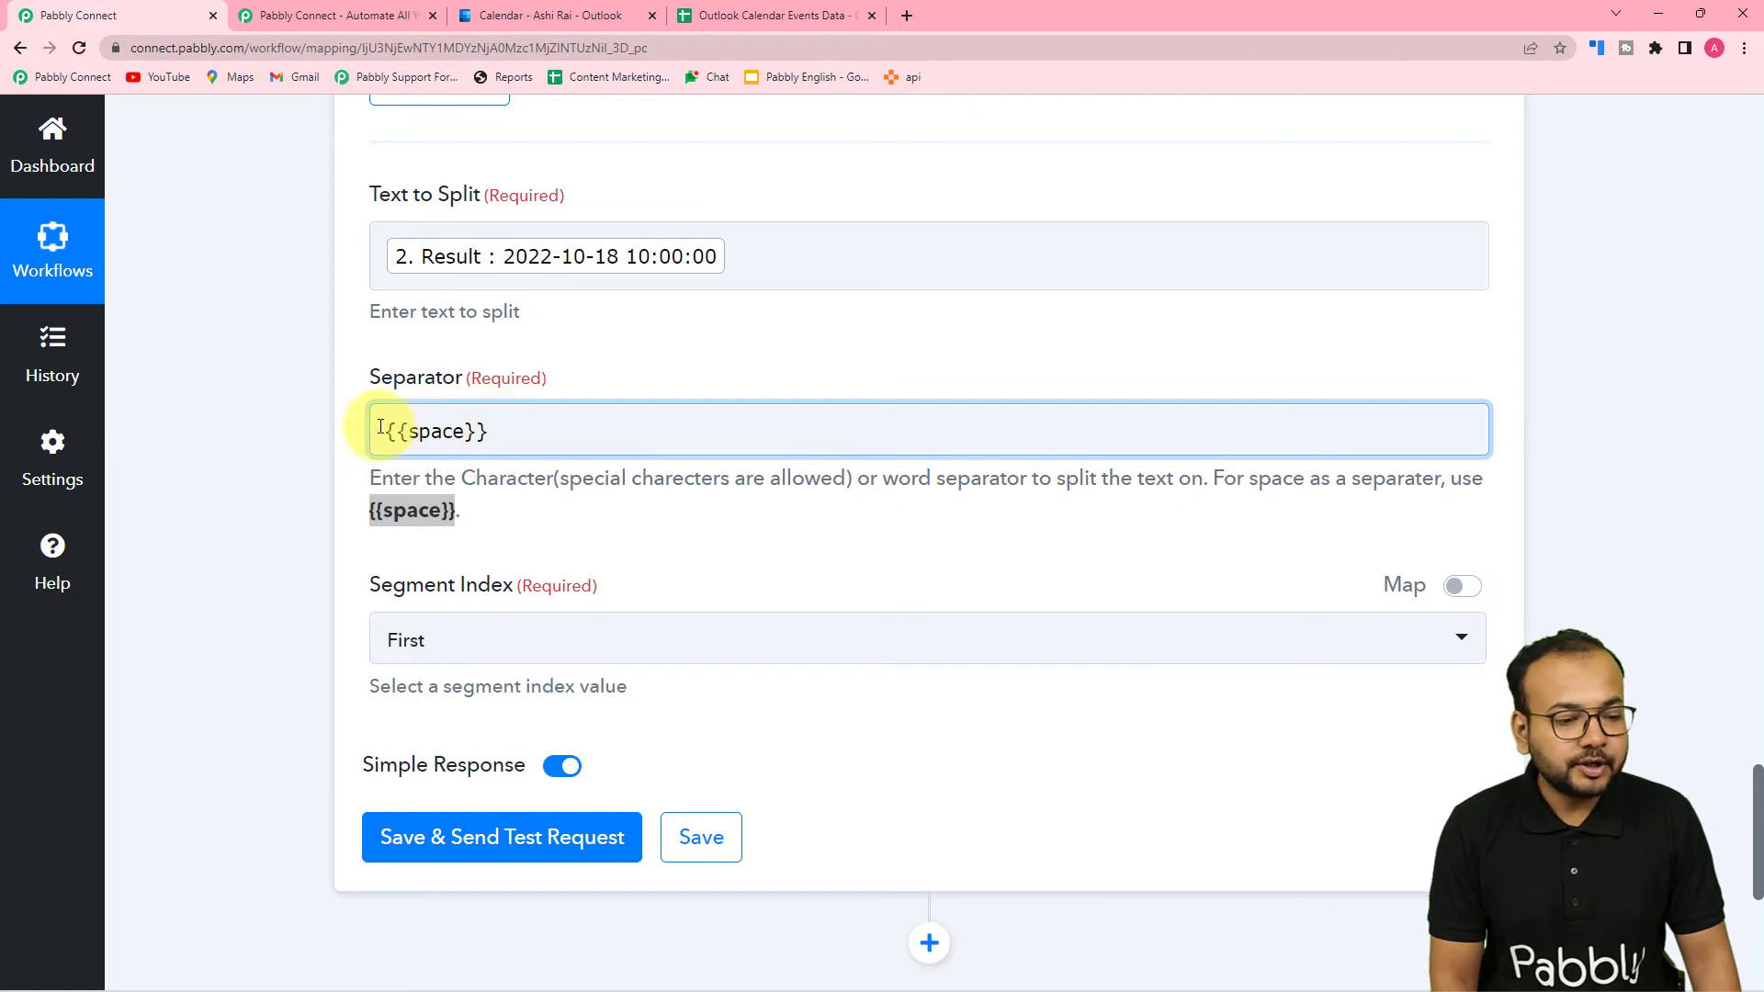
click(607, 536)
Set the Segment Index of the Split Text action to All.
scroll(332, 448, down, 2)
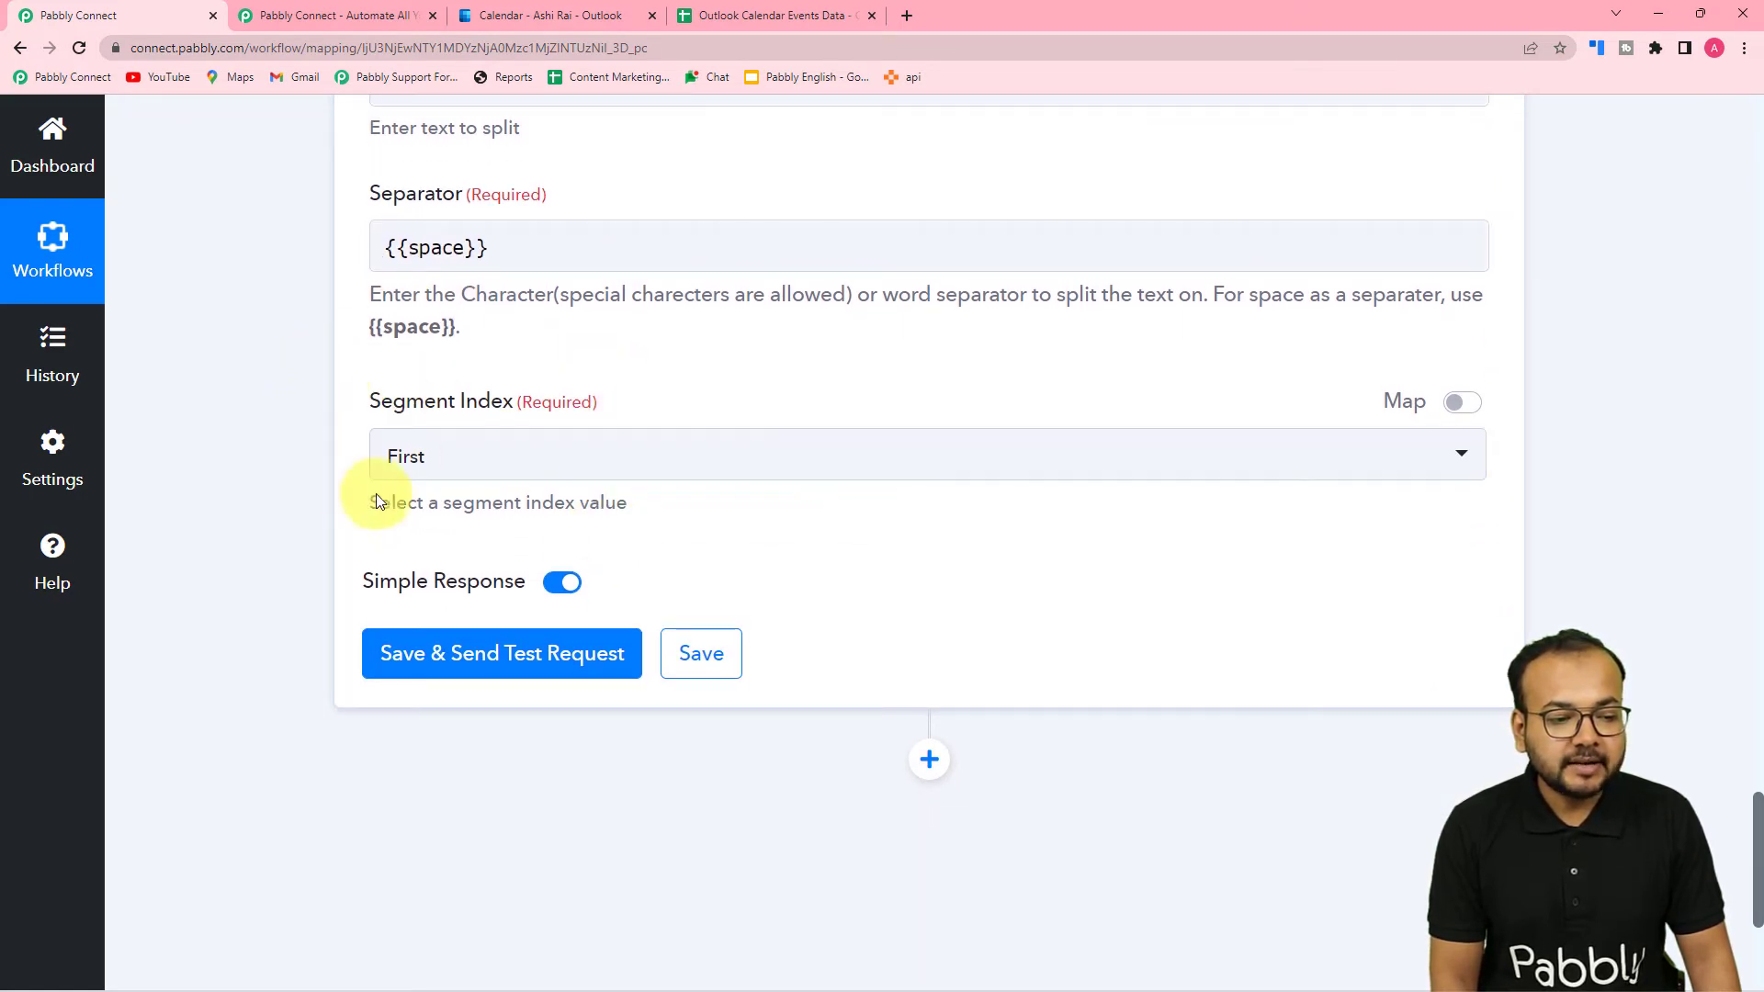
scroll(515, 512, up, 2)
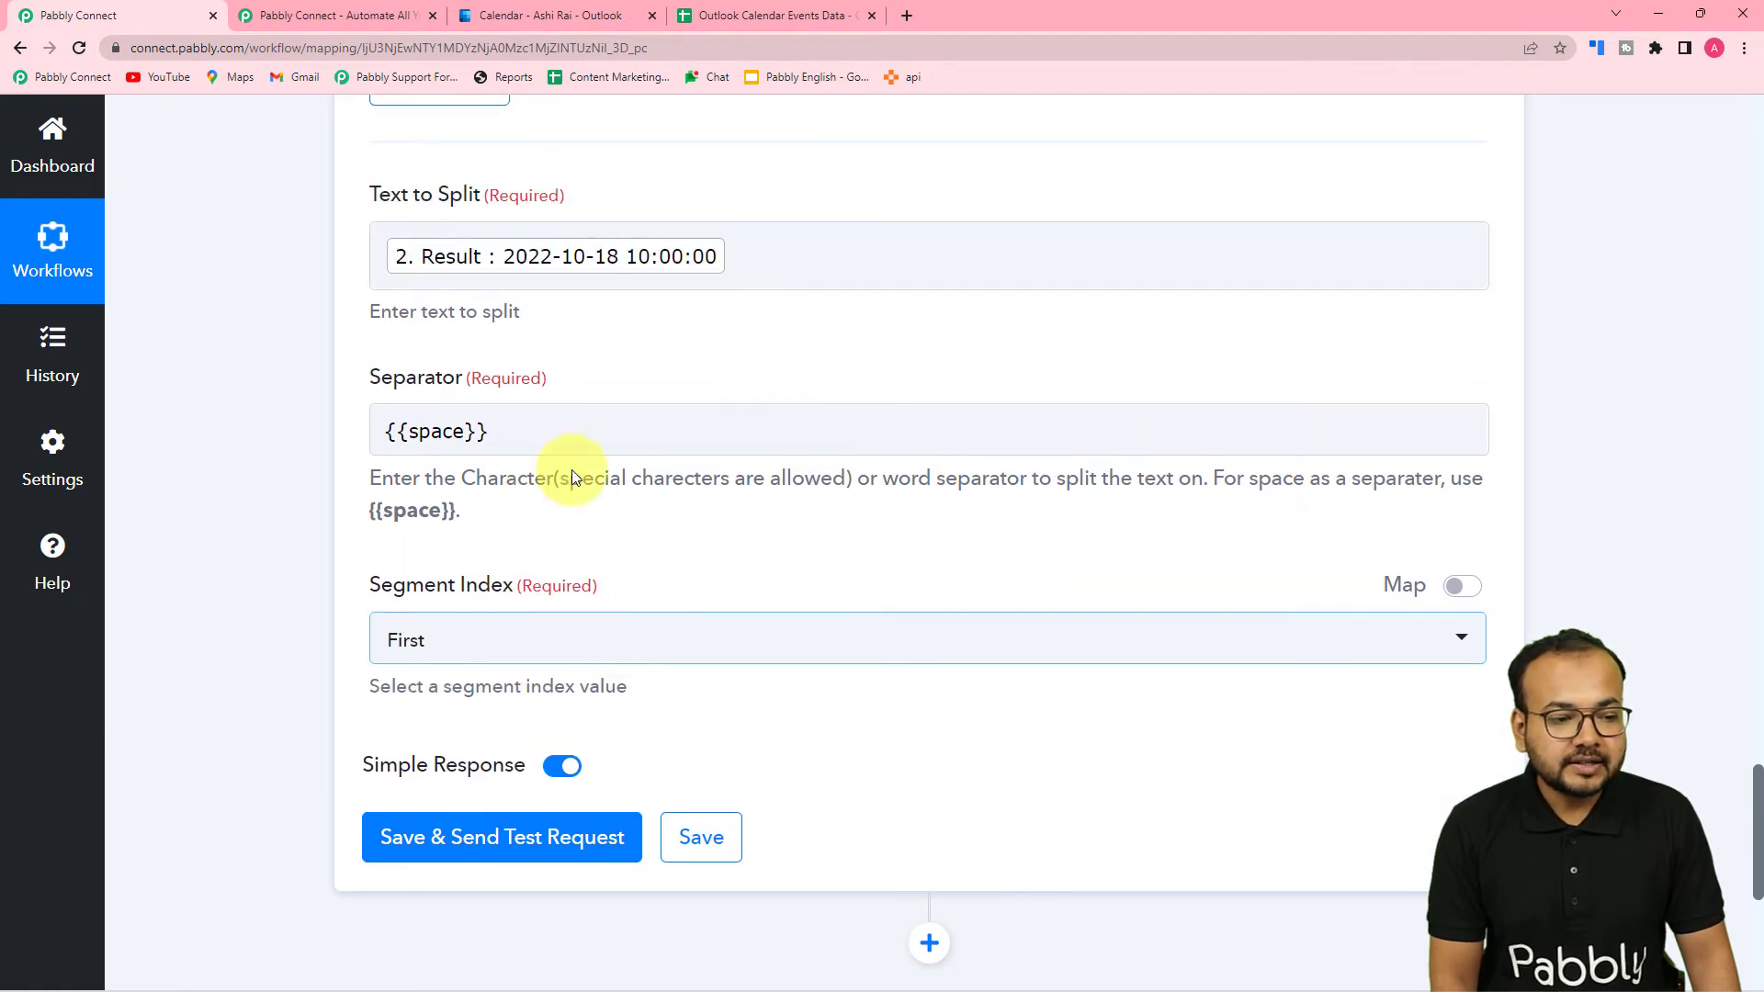
click(527, 258)
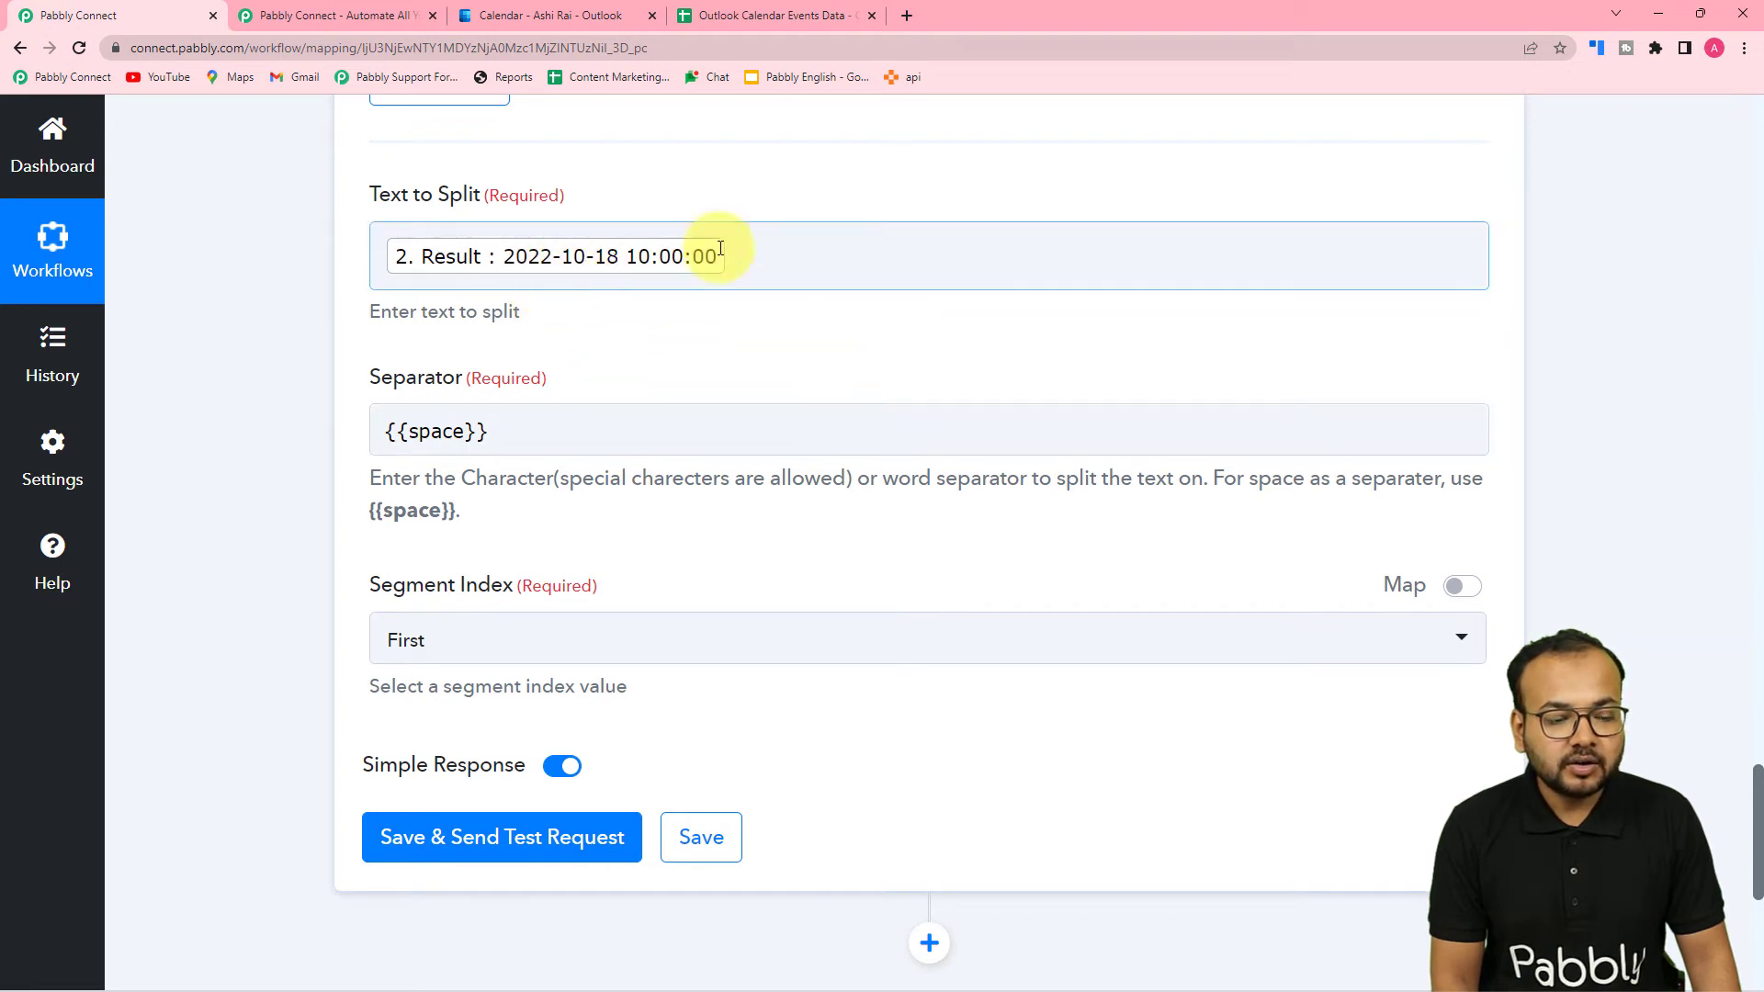
click(610, 650)
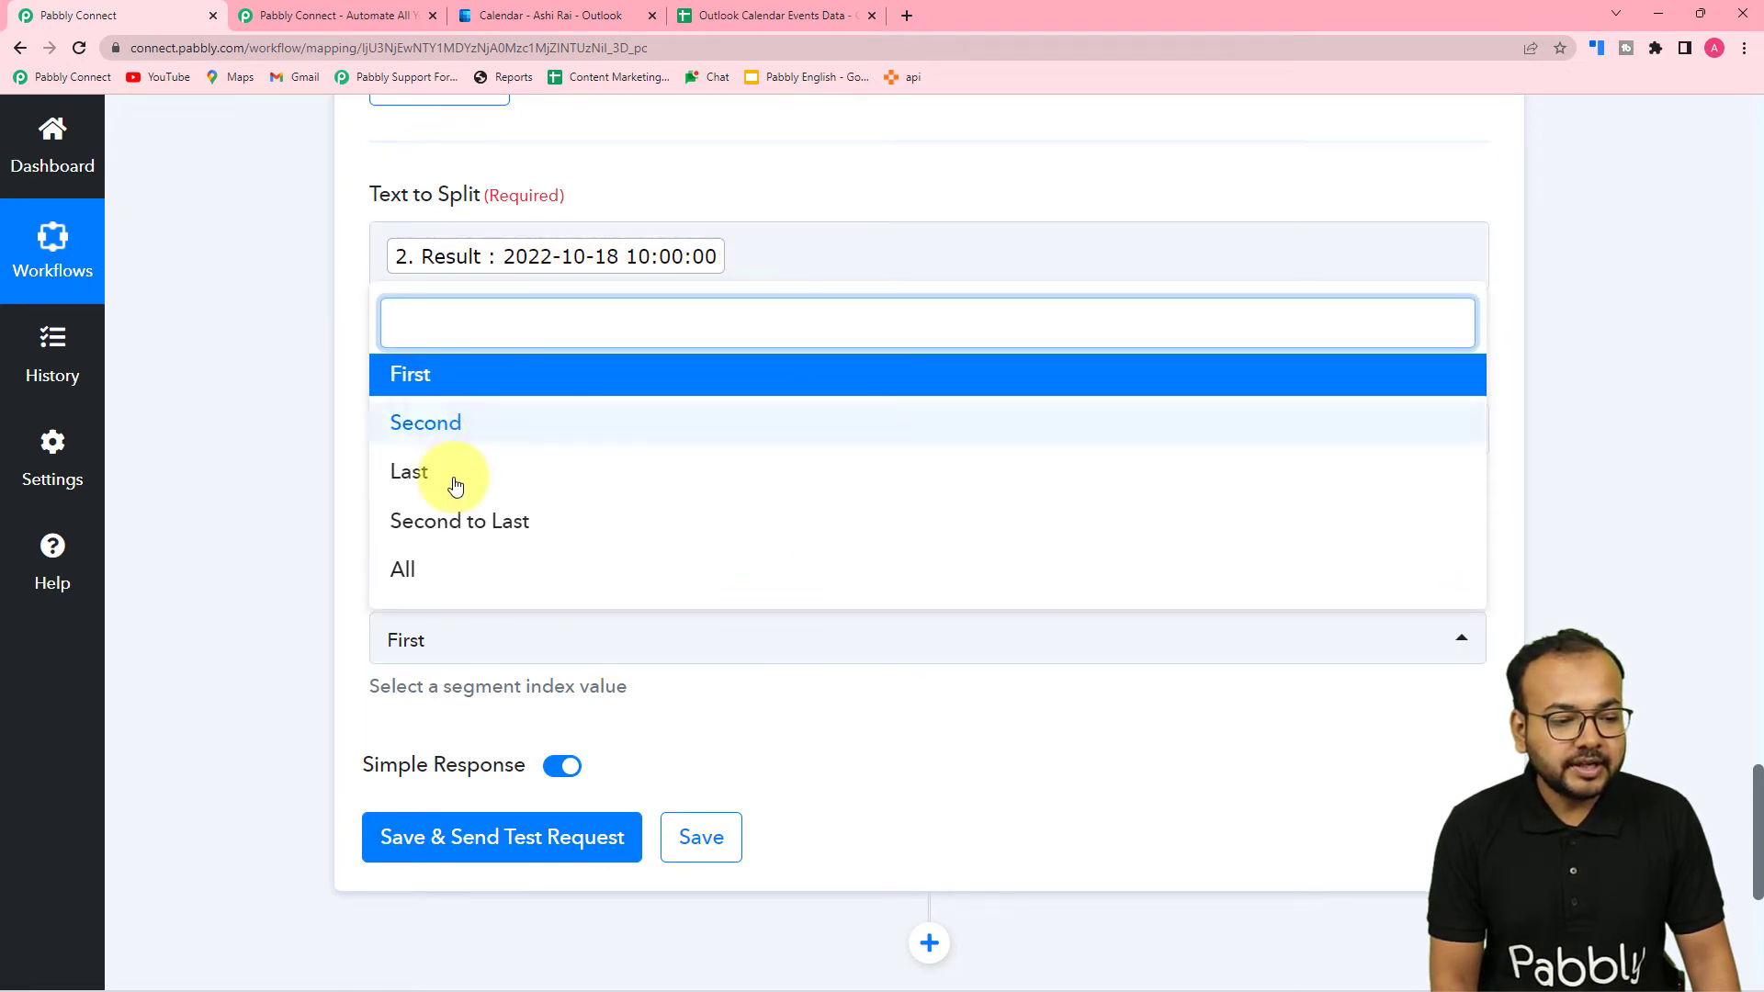
click(433, 571)
scroll(290, 543, down, 2)
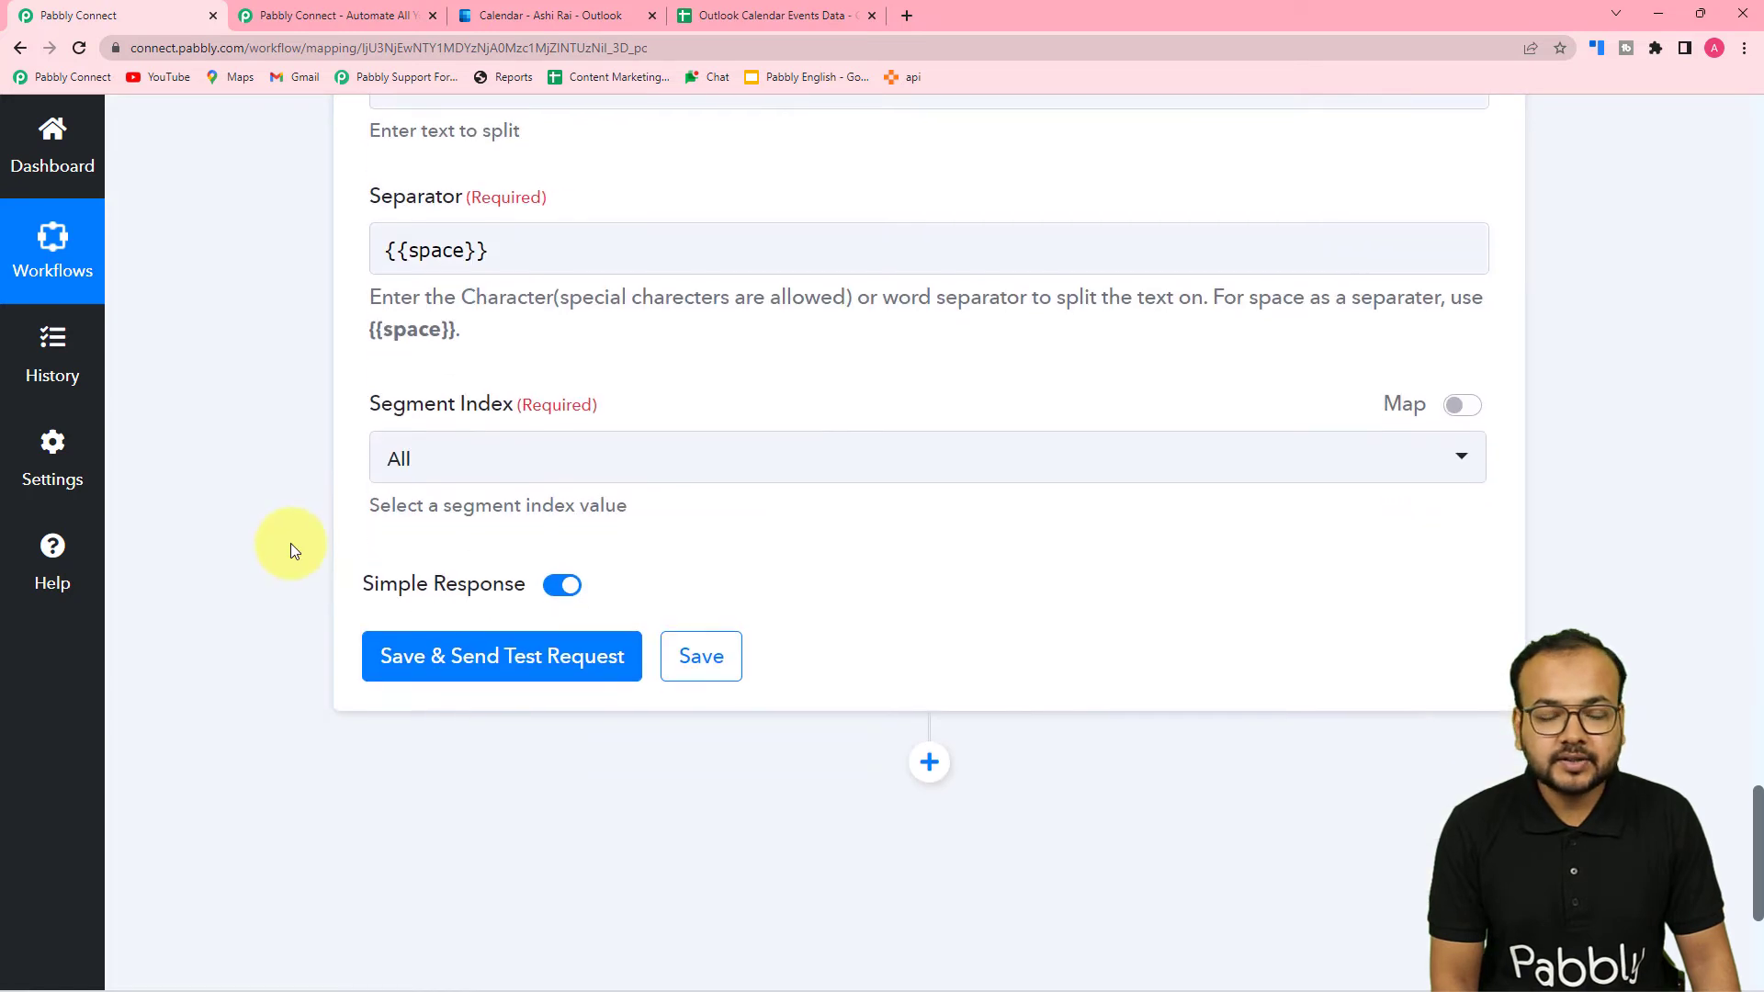
Save the Split Text action and send its test request to get the separated date and time.
click(432, 655)
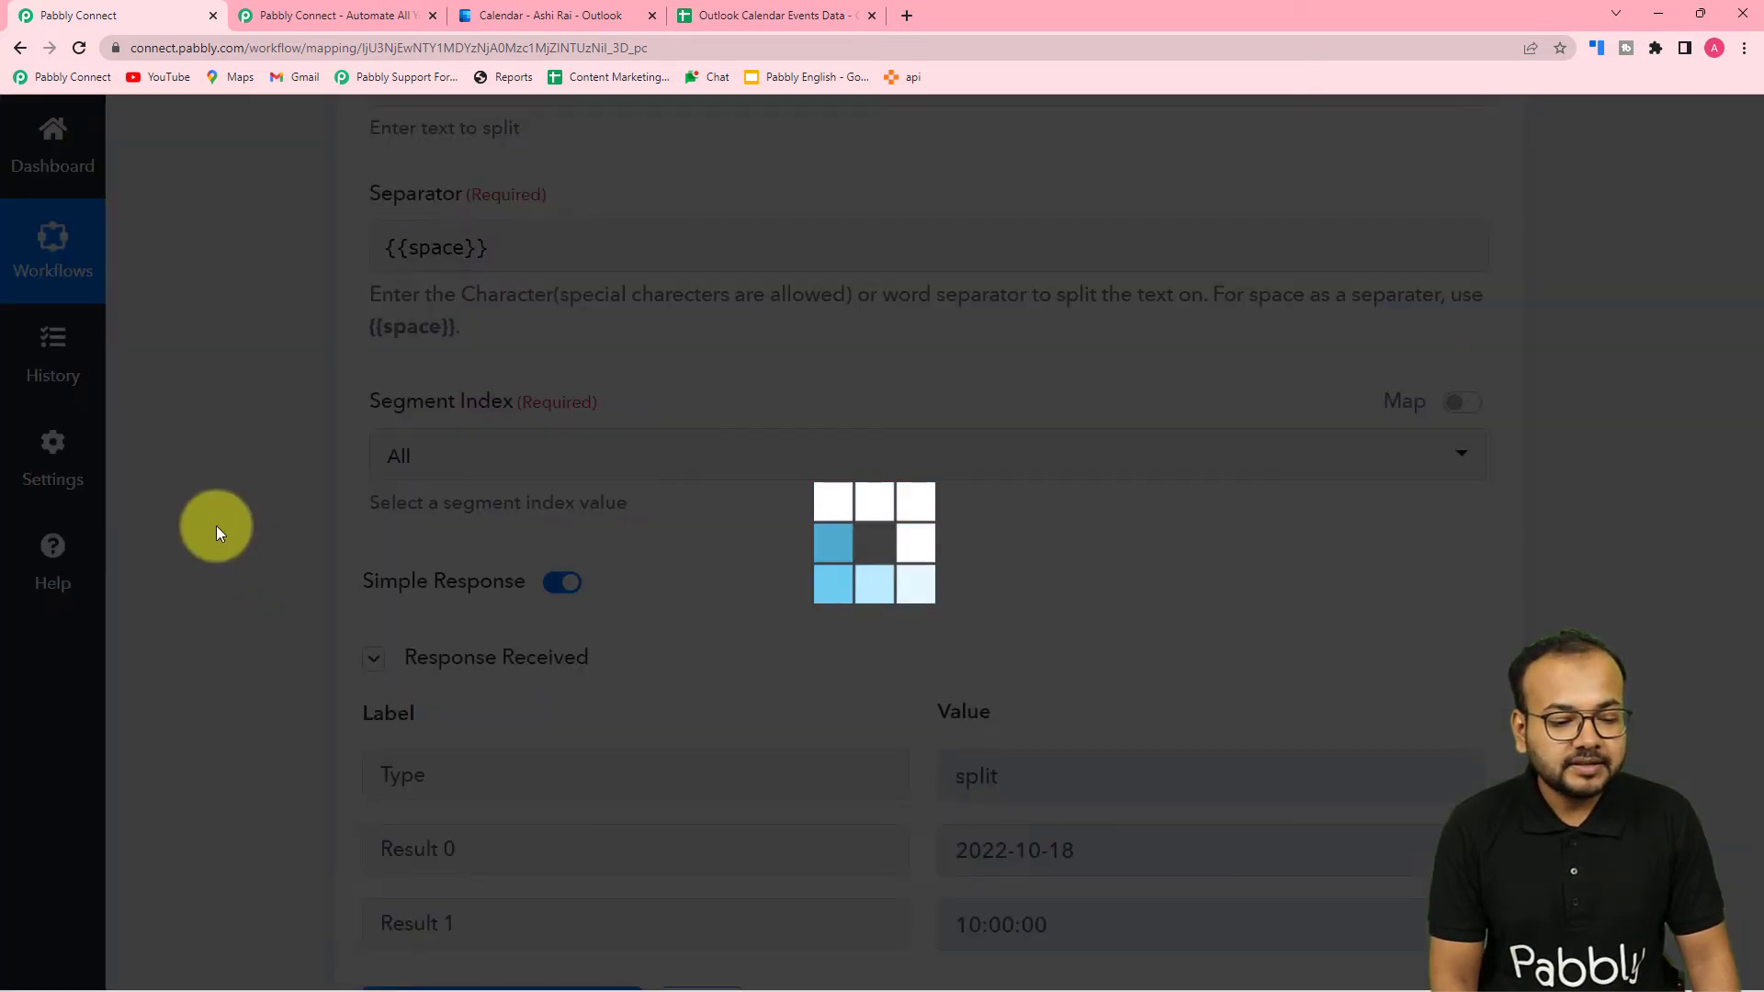
scroll(217, 525, down, 3)
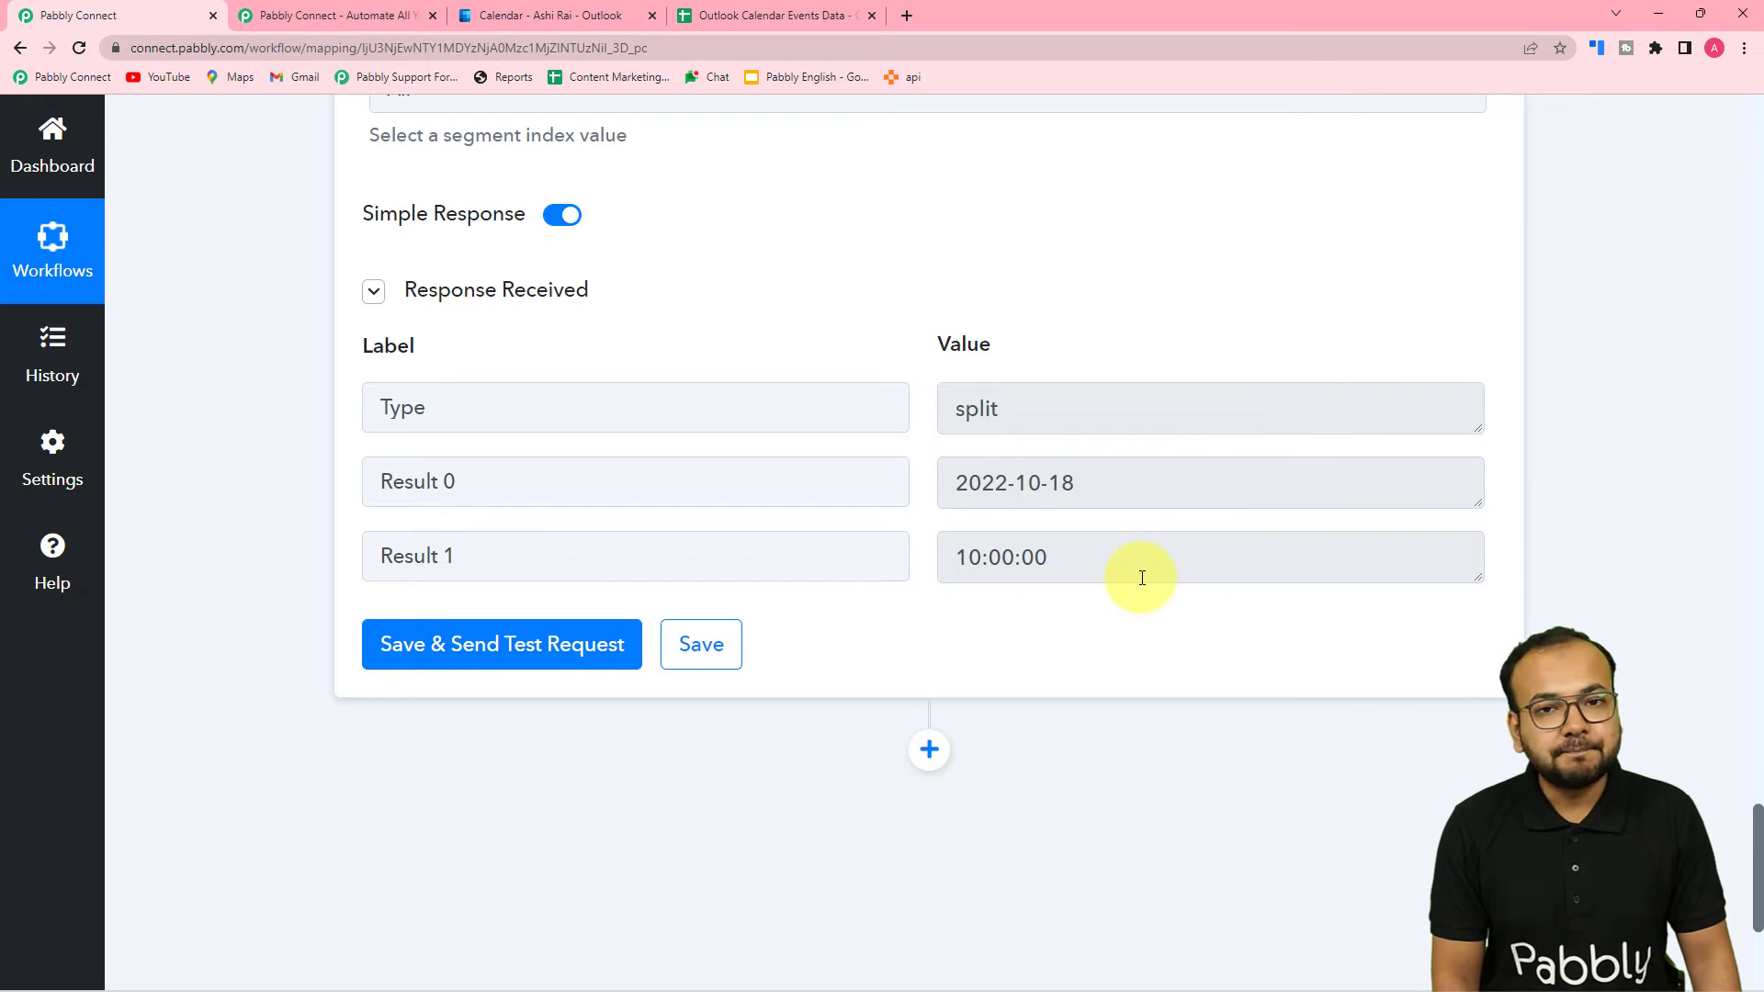
scroll(1022, 604, down, 2)
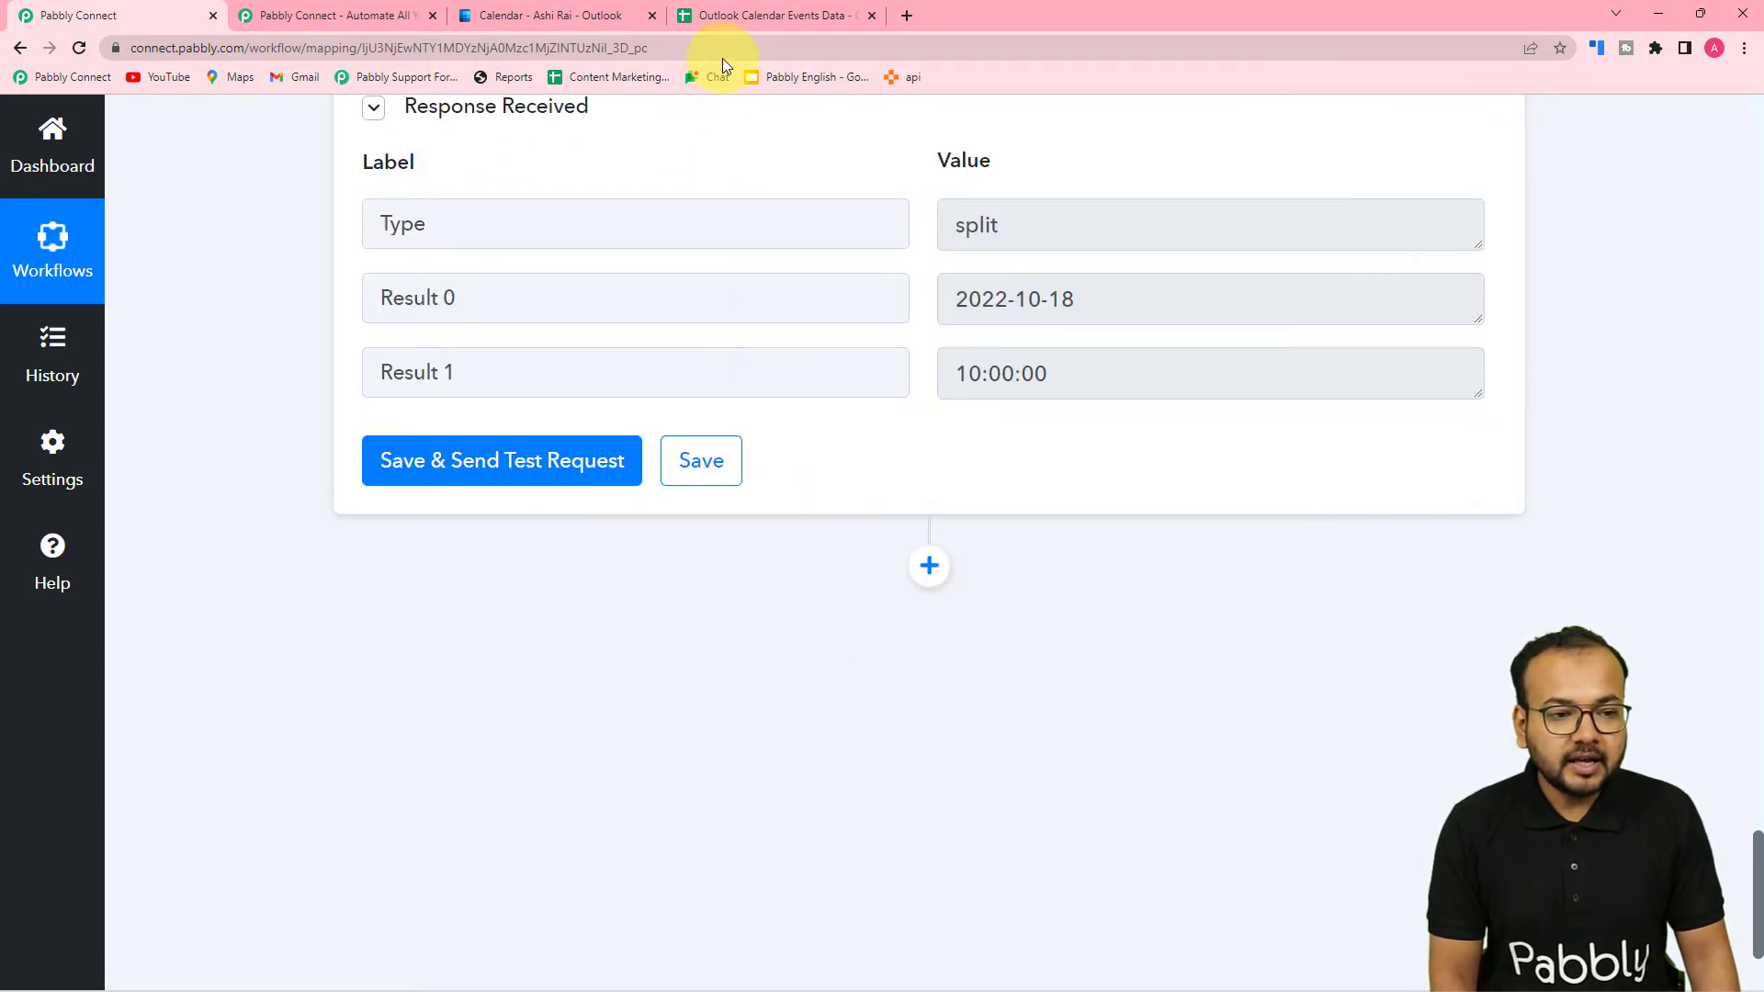
Add a new action step after the Split Text step and choose Google Sheets as its app.
click(738, 13)
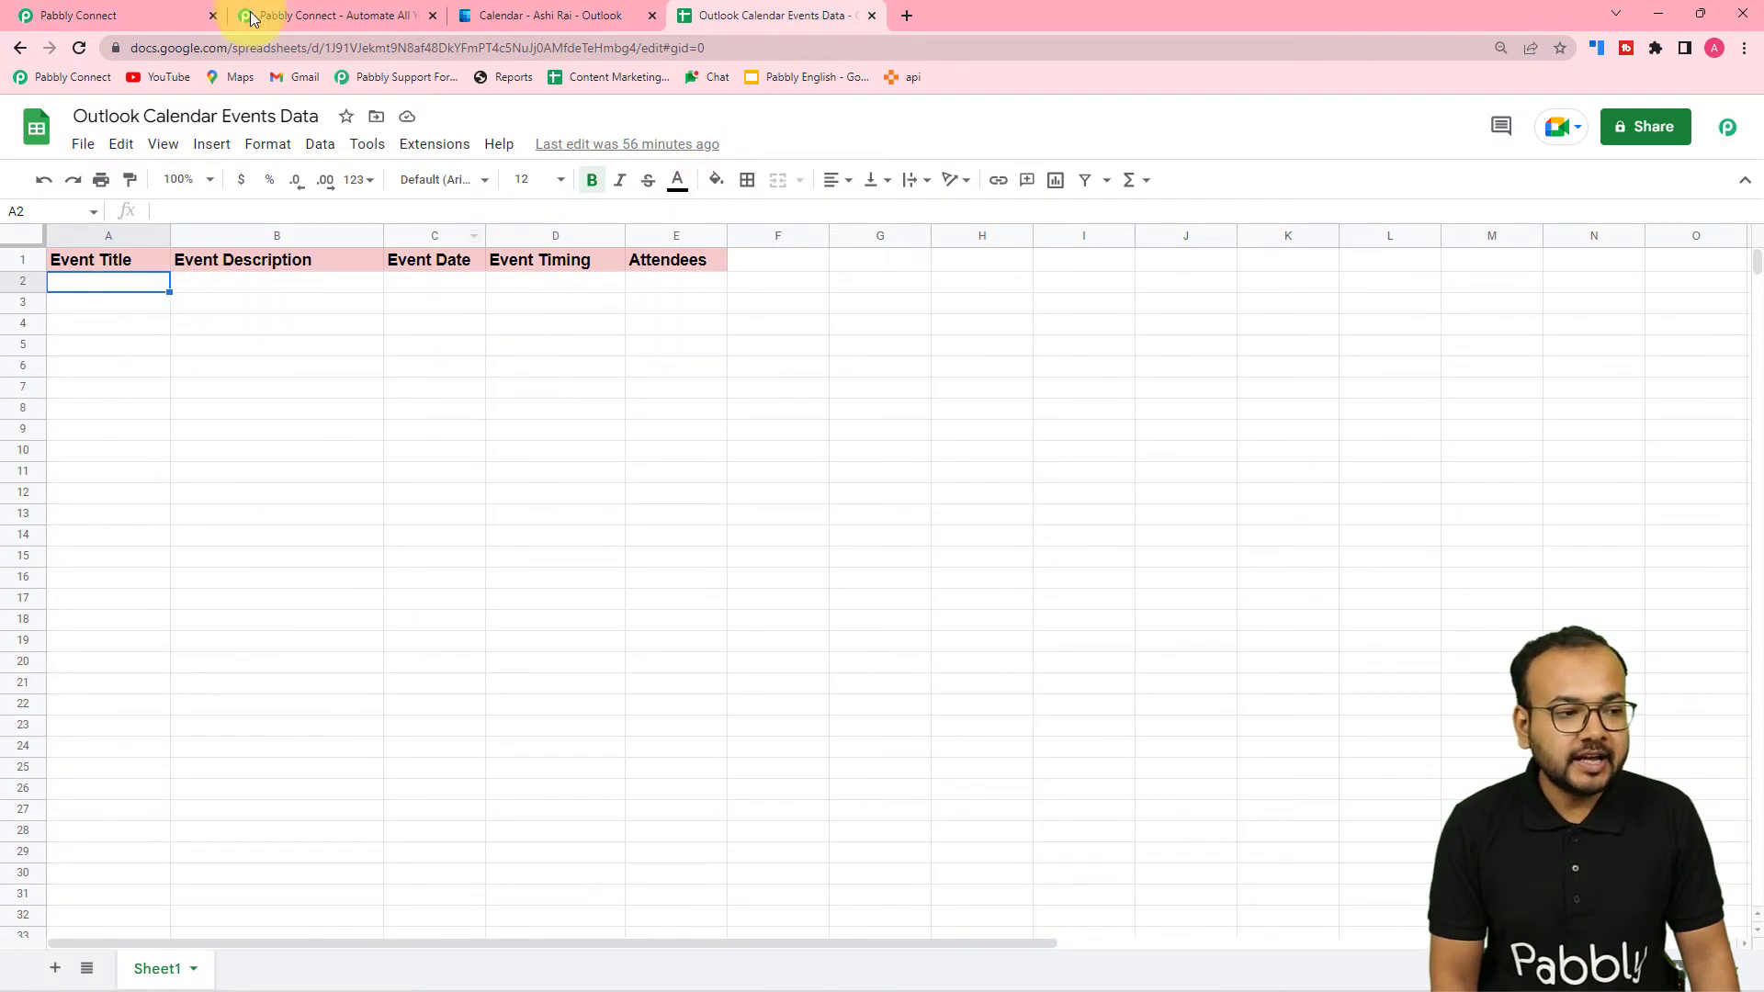
click(118, 13)
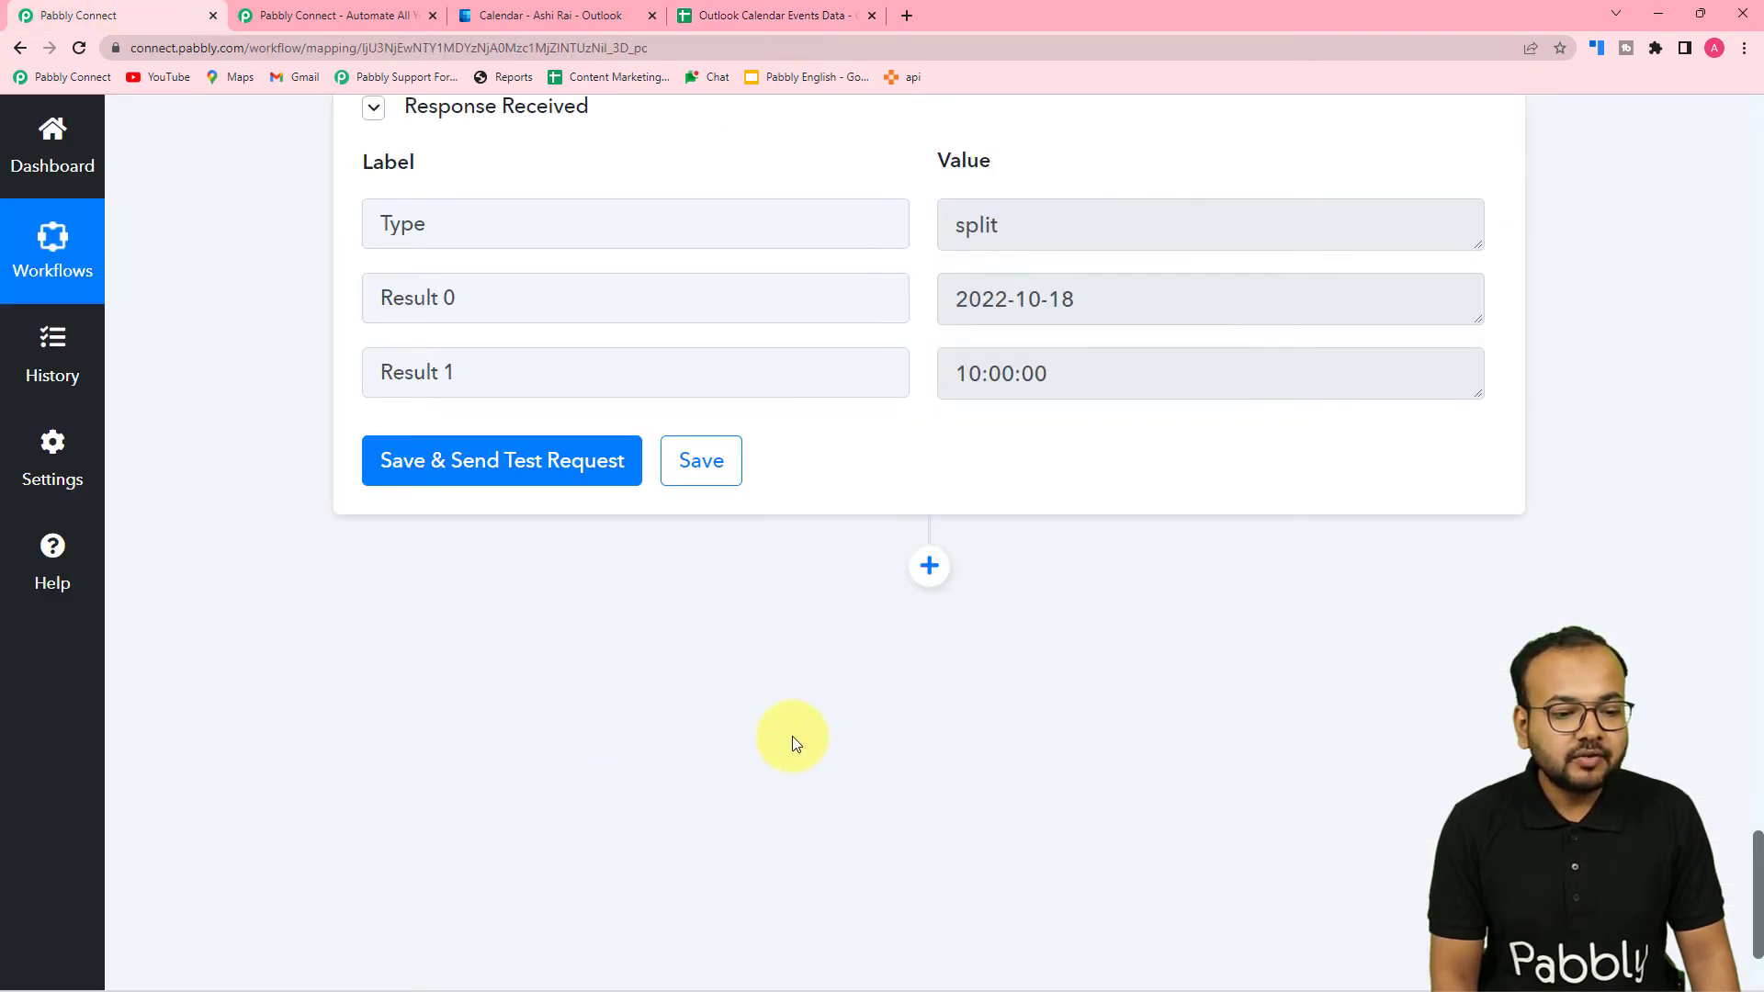
click(930, 570)
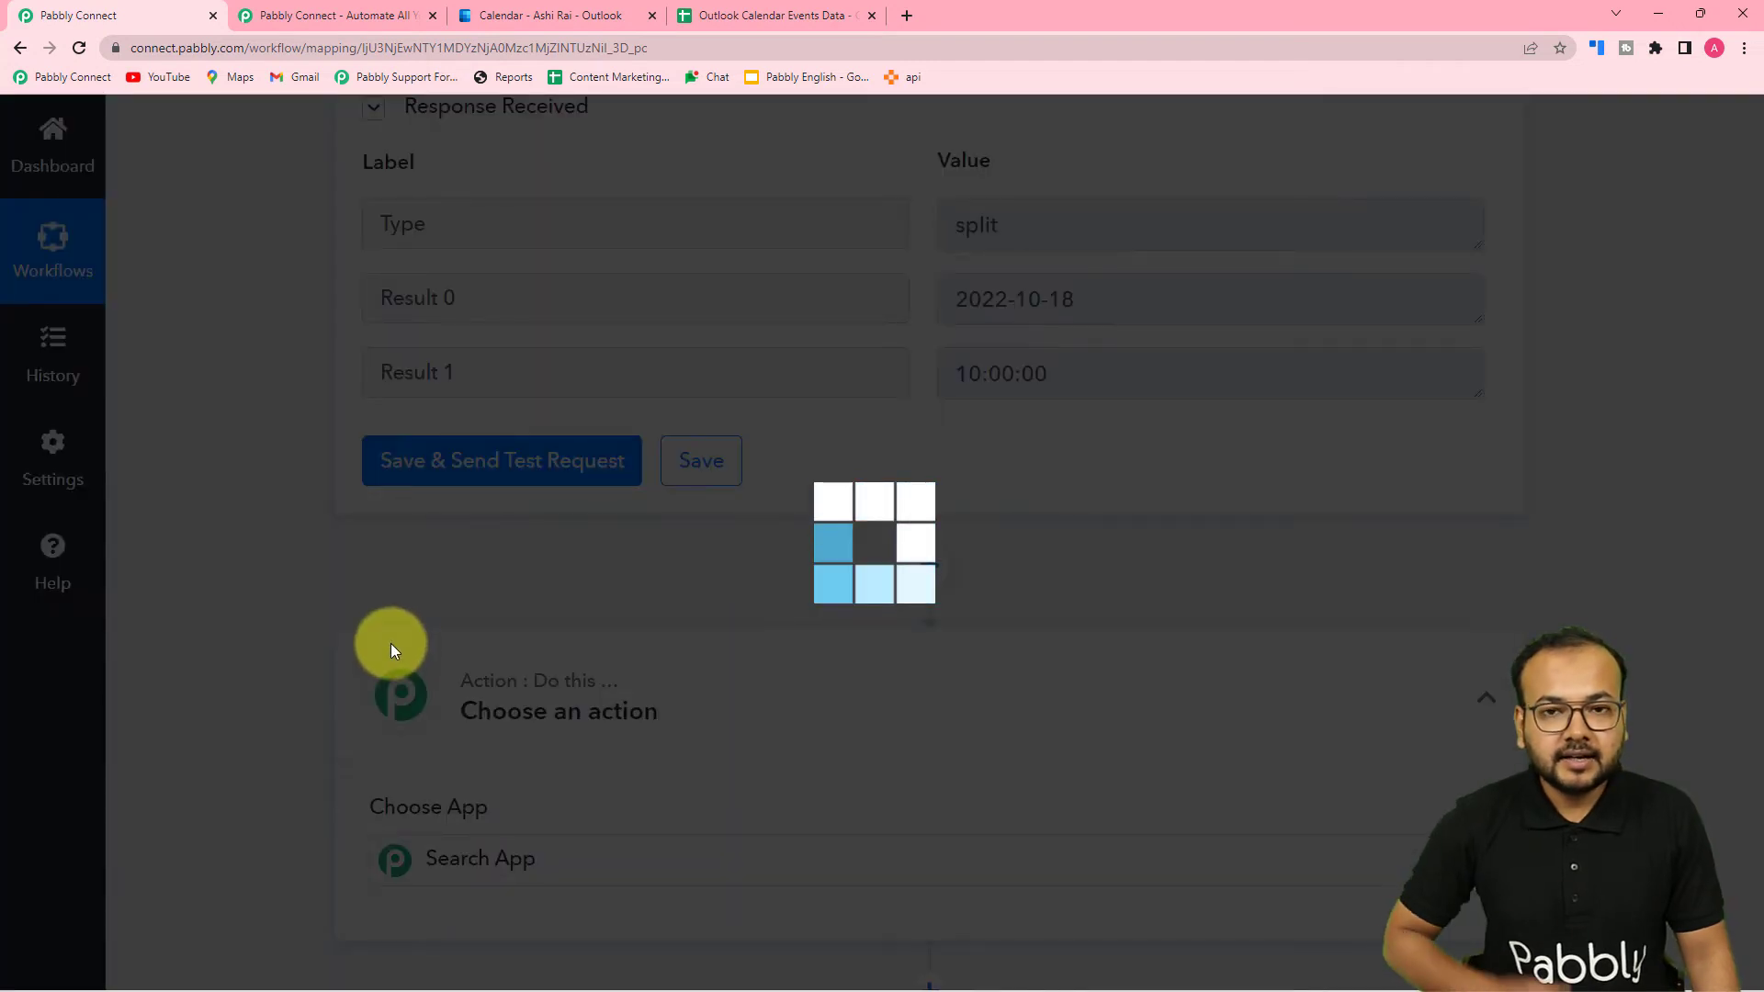
scroll(393, 650, down, 4)
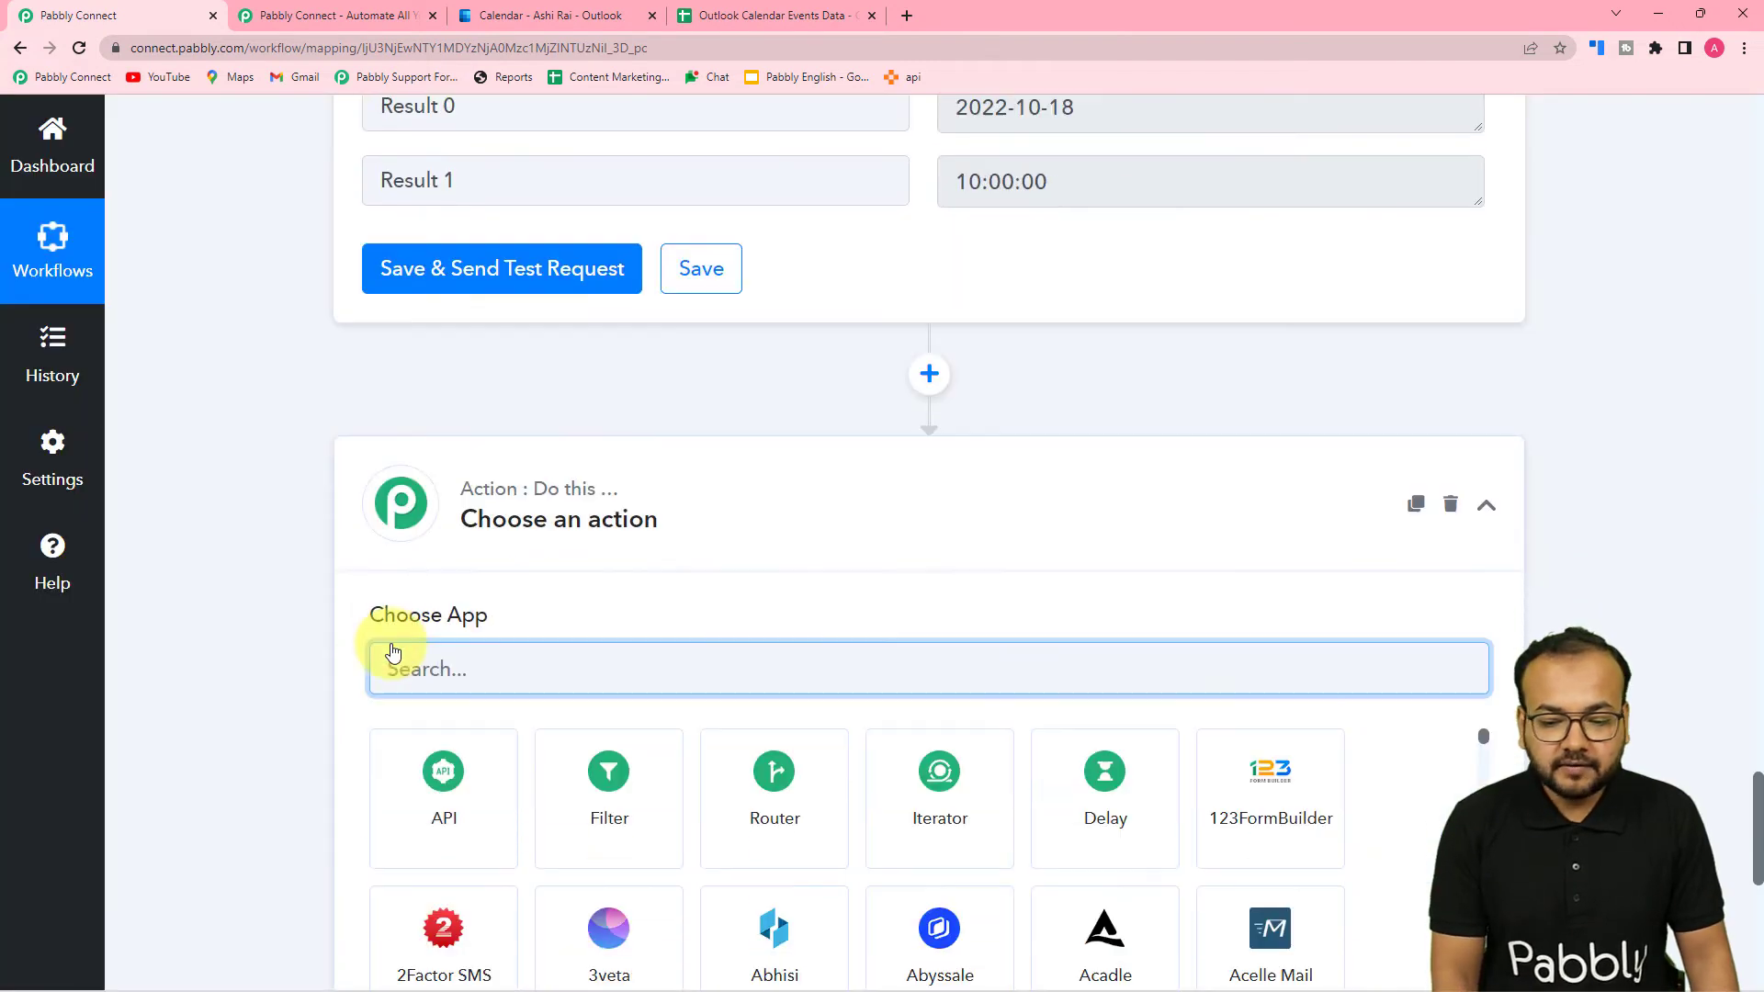
text(goo)
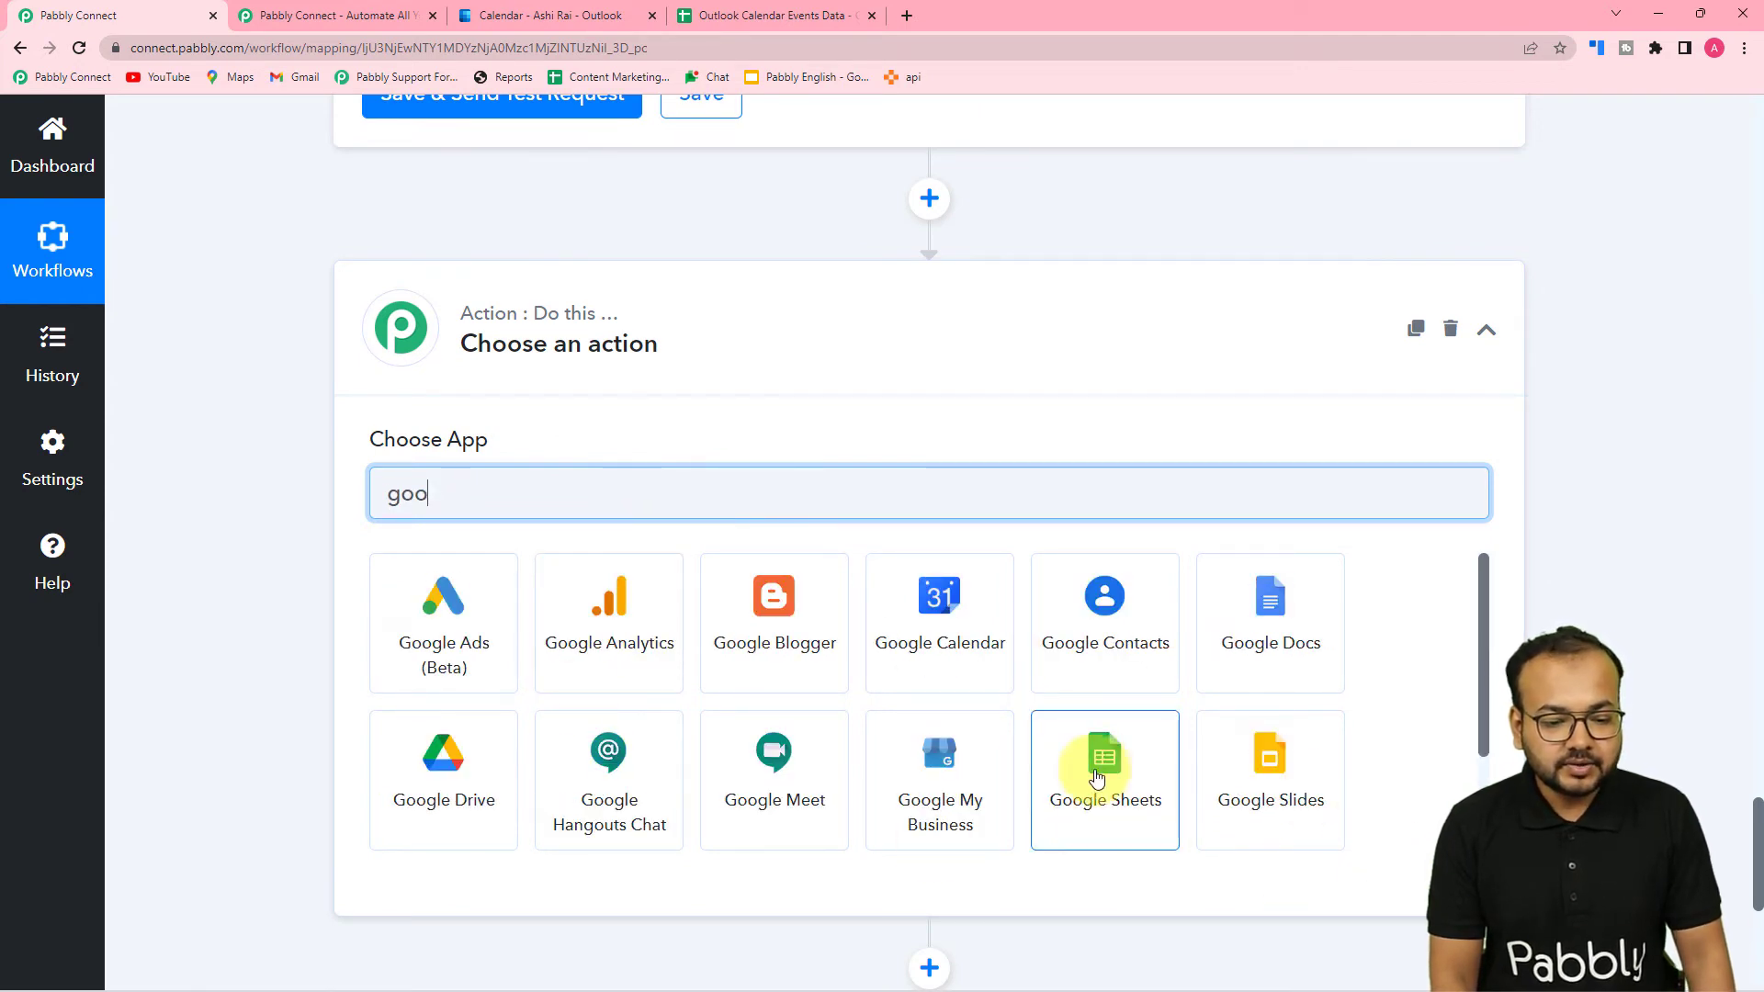
click(1121, 778)
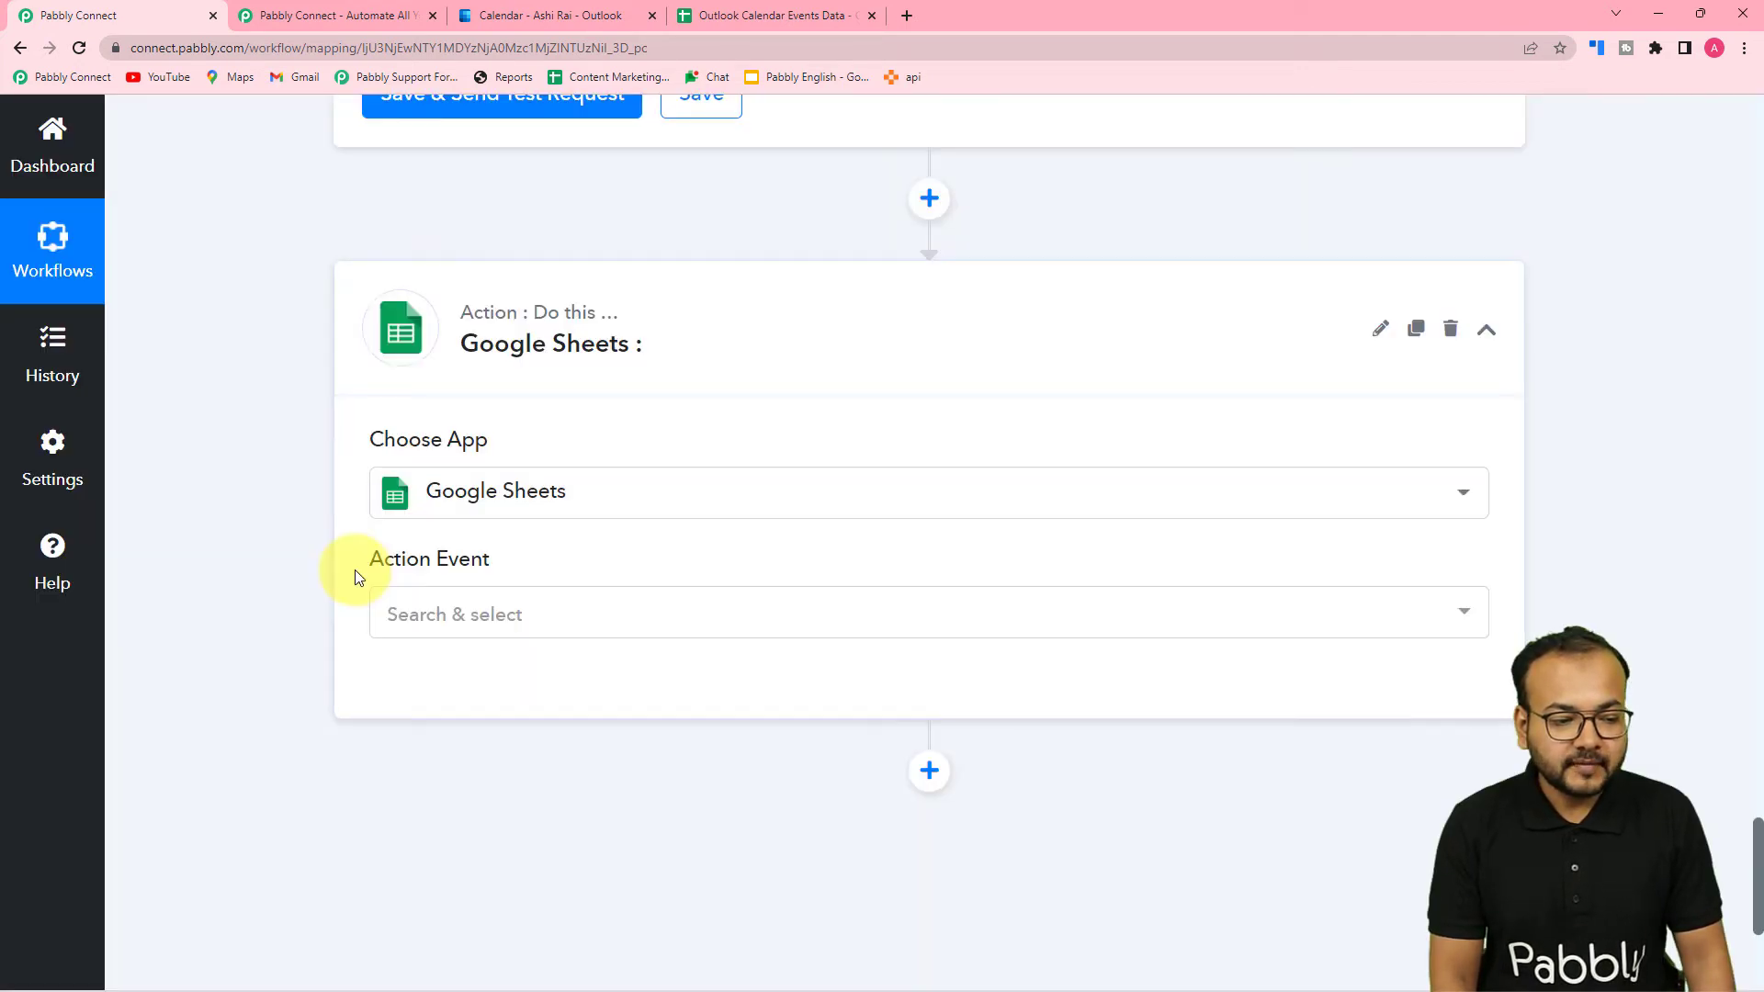
Set the Google Sheets action event to Add New Row.
scroll(499, 472, down, 2)
click(500, 439)
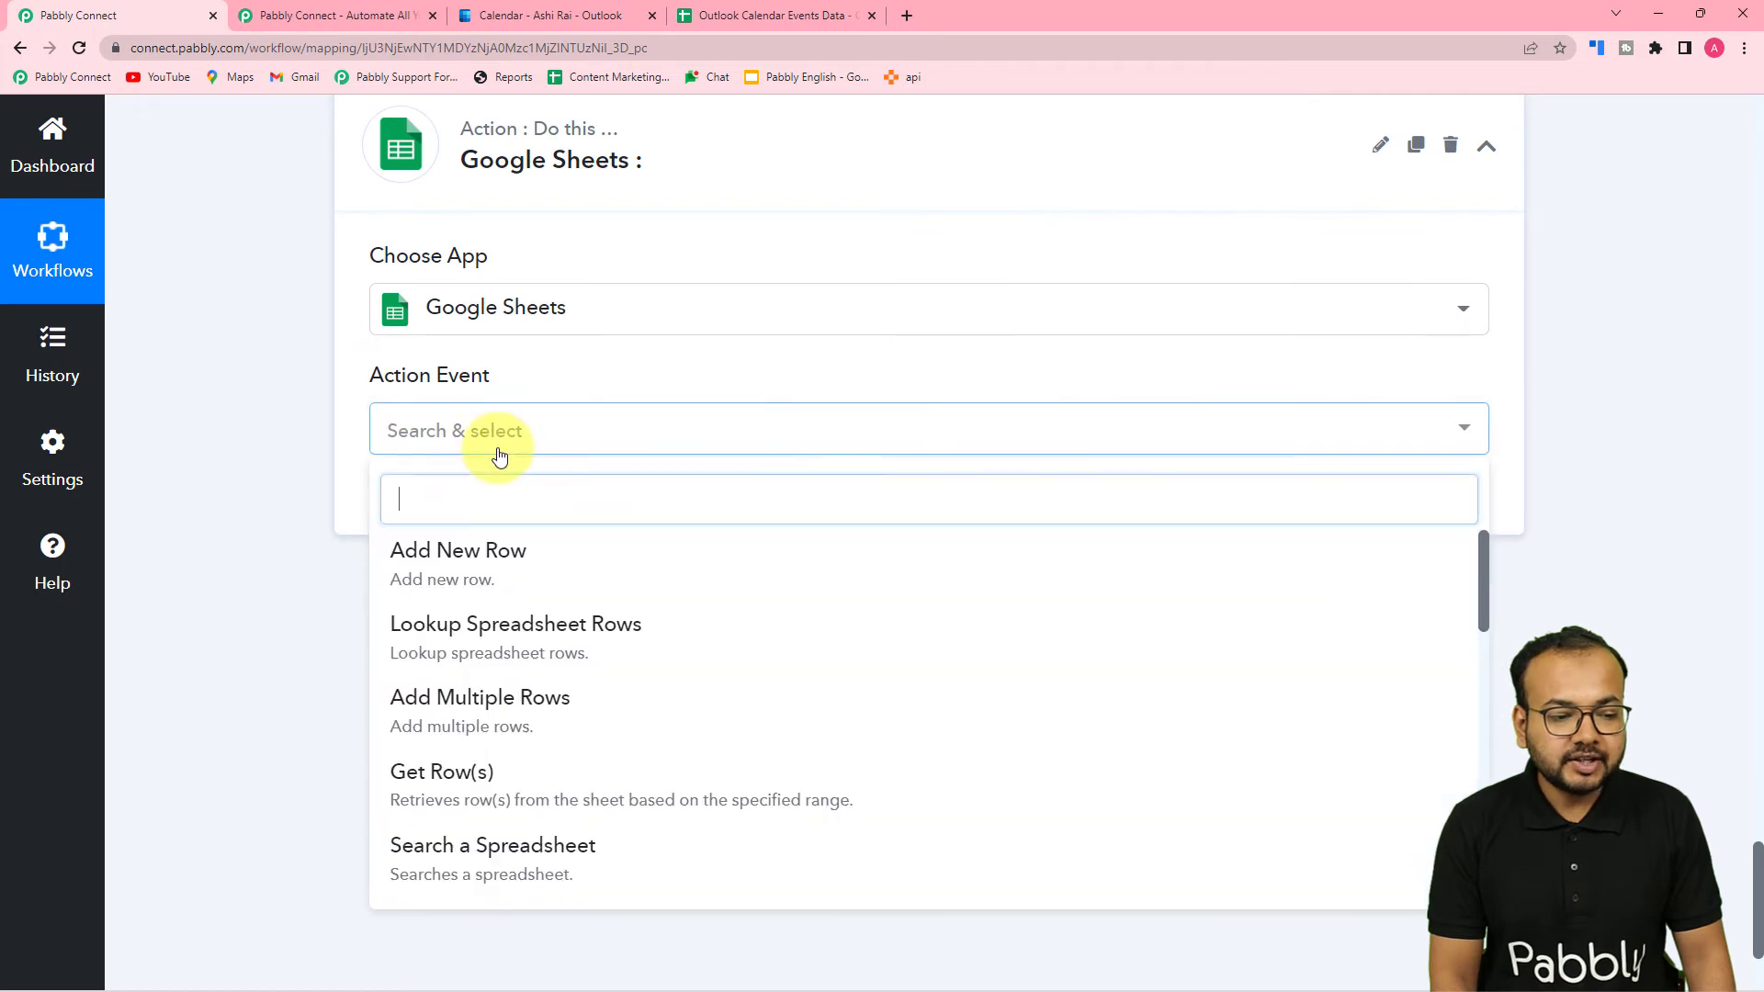
click(465, 588)
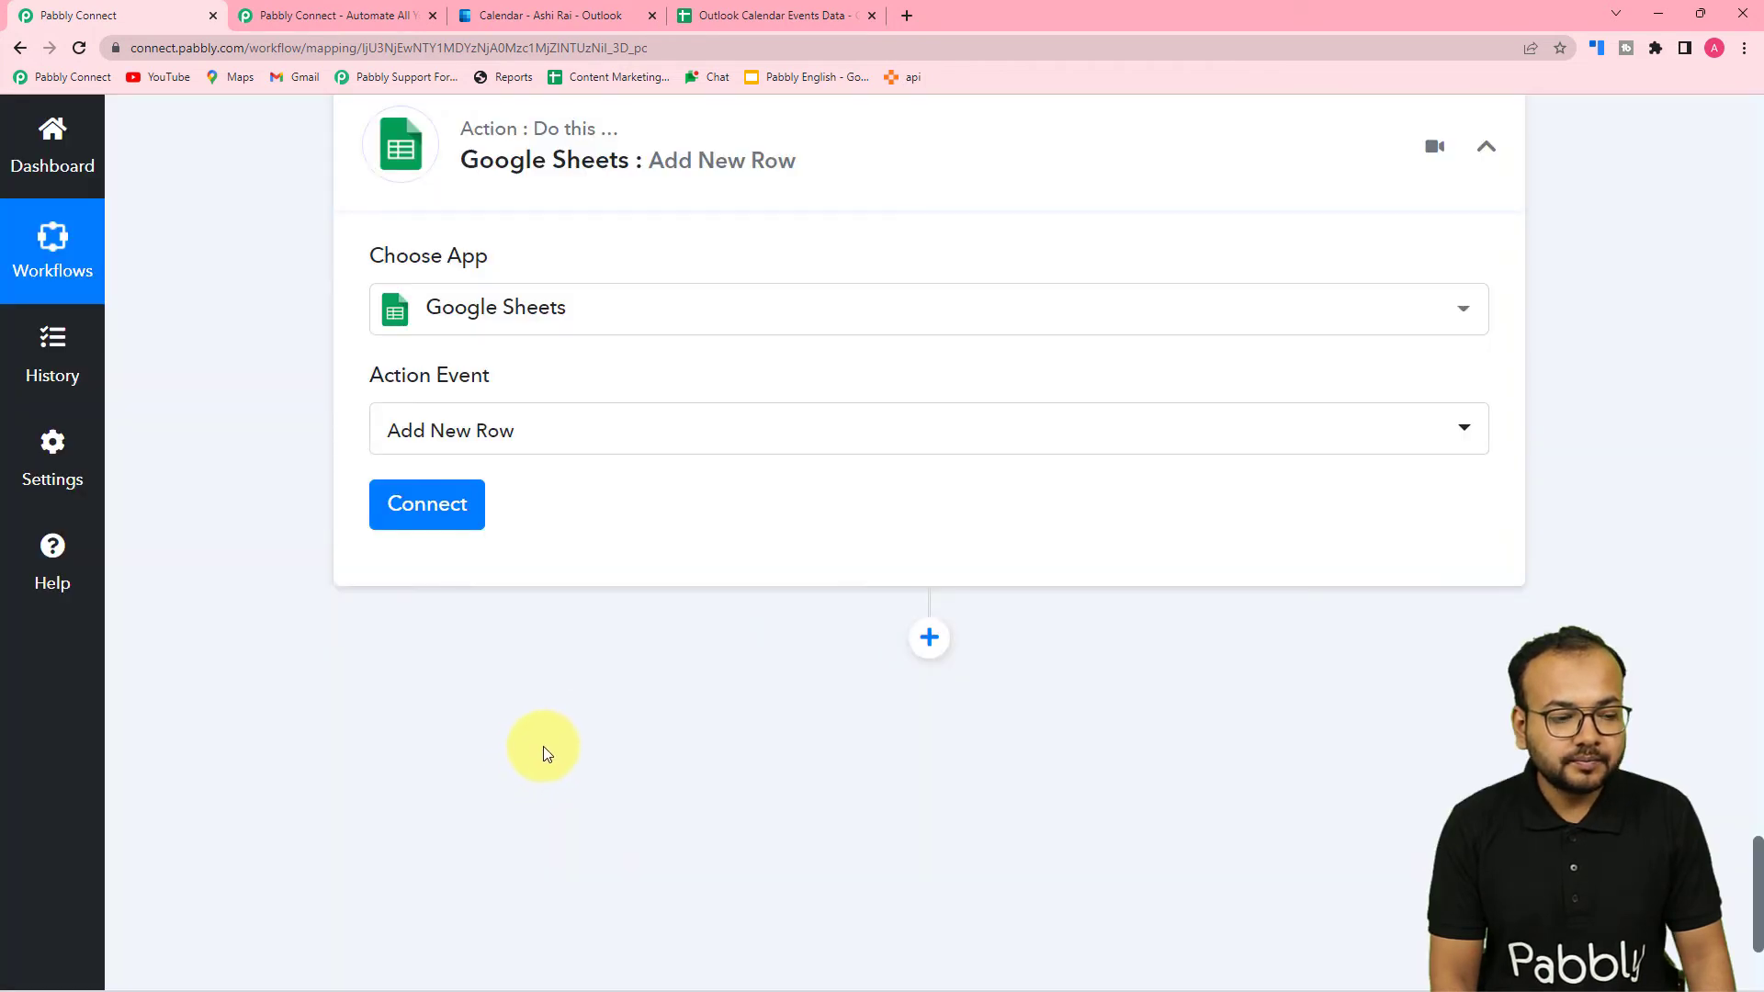
Connect Google Sheets through a new connection, choosing the Google account and authorizing Pabbly Connect Sheets' access.
click(432, 513)
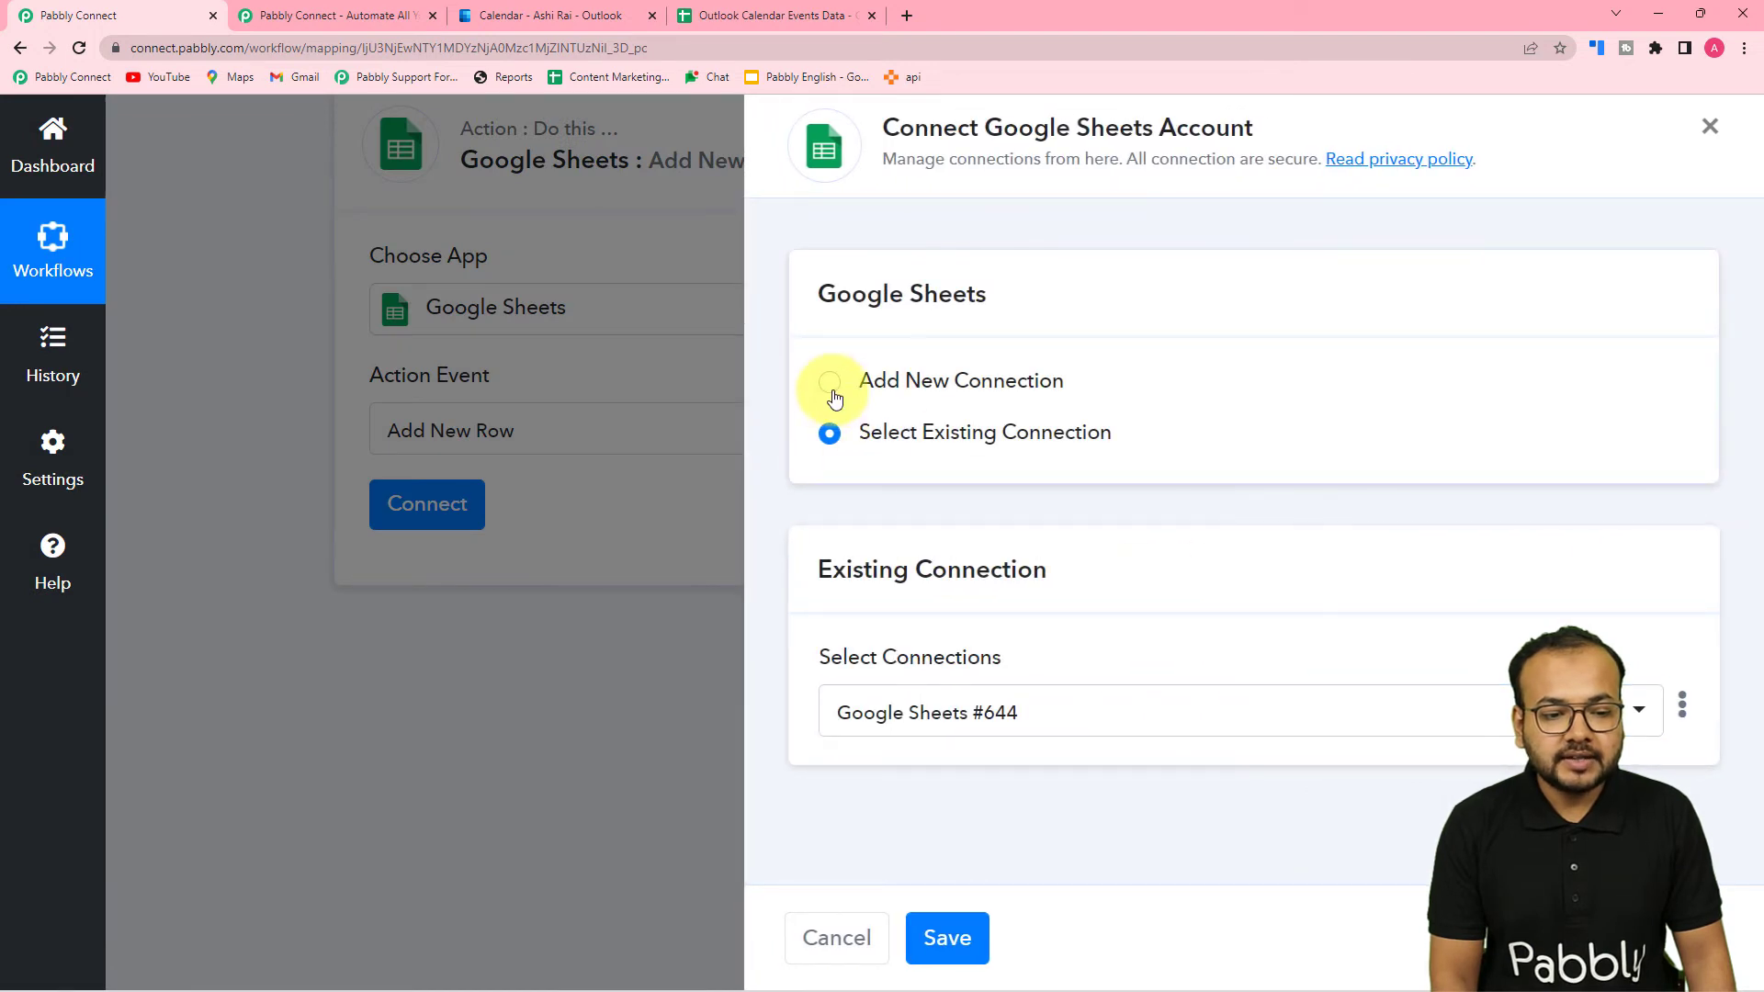
click(832, 386)
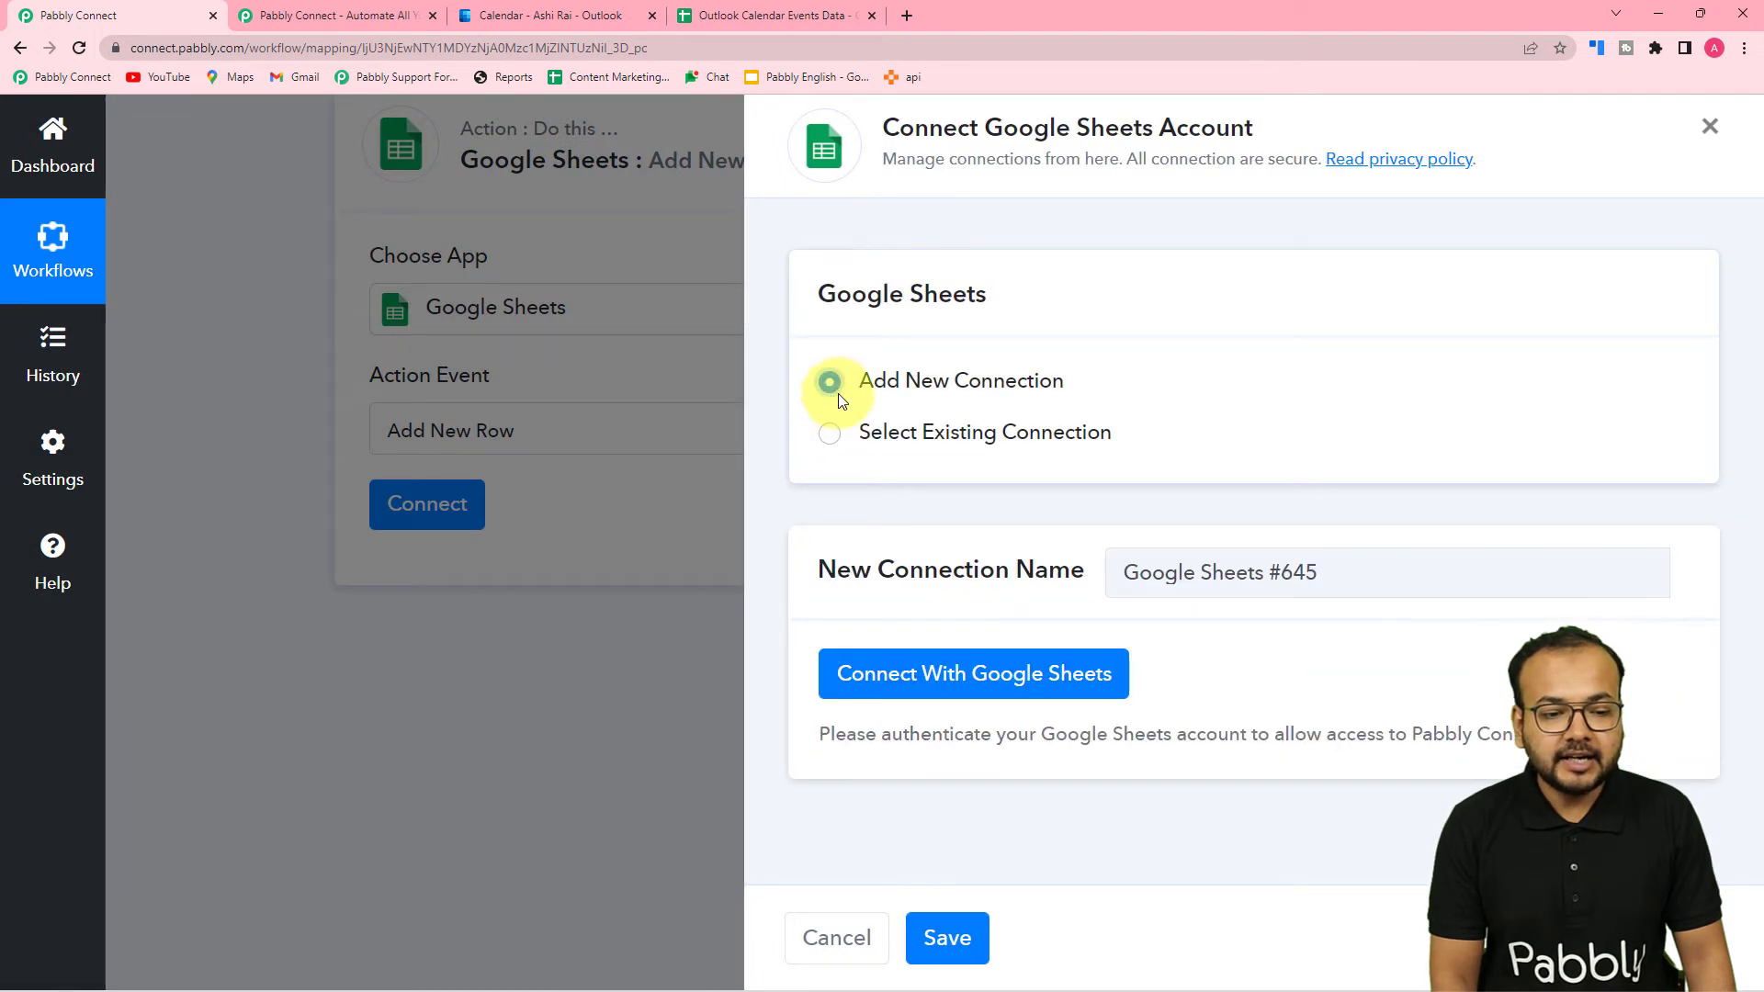
click(912, 698)
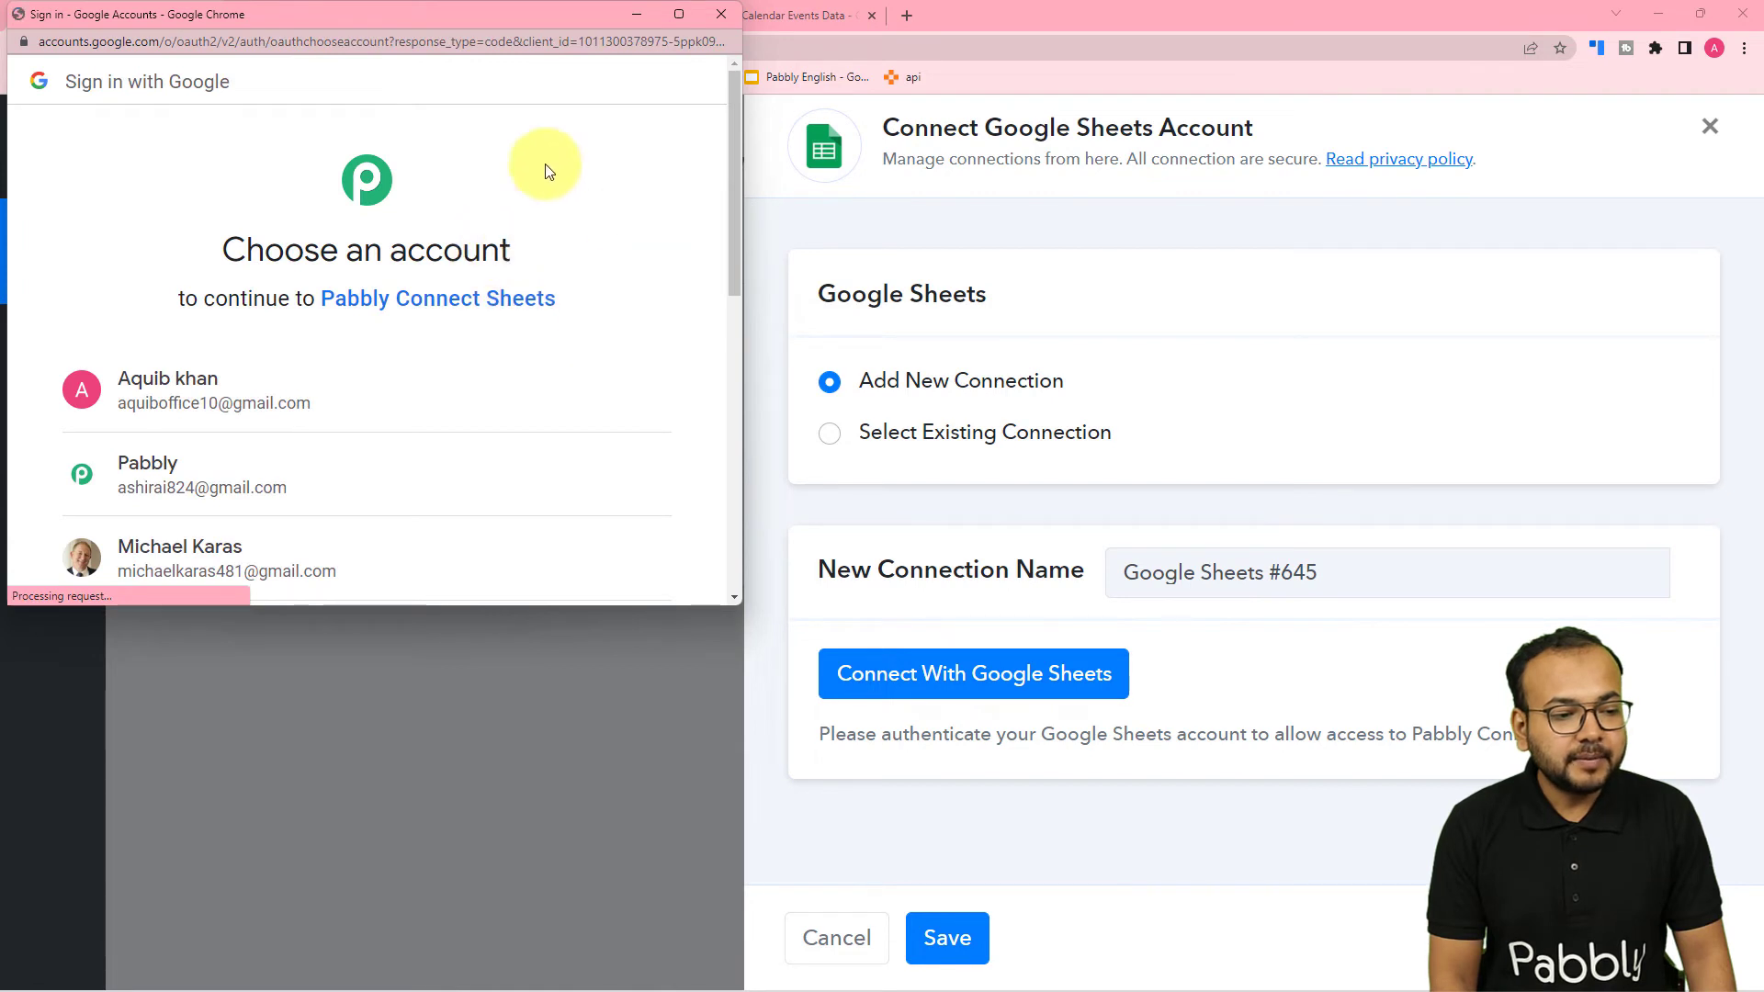
click(178, 480)
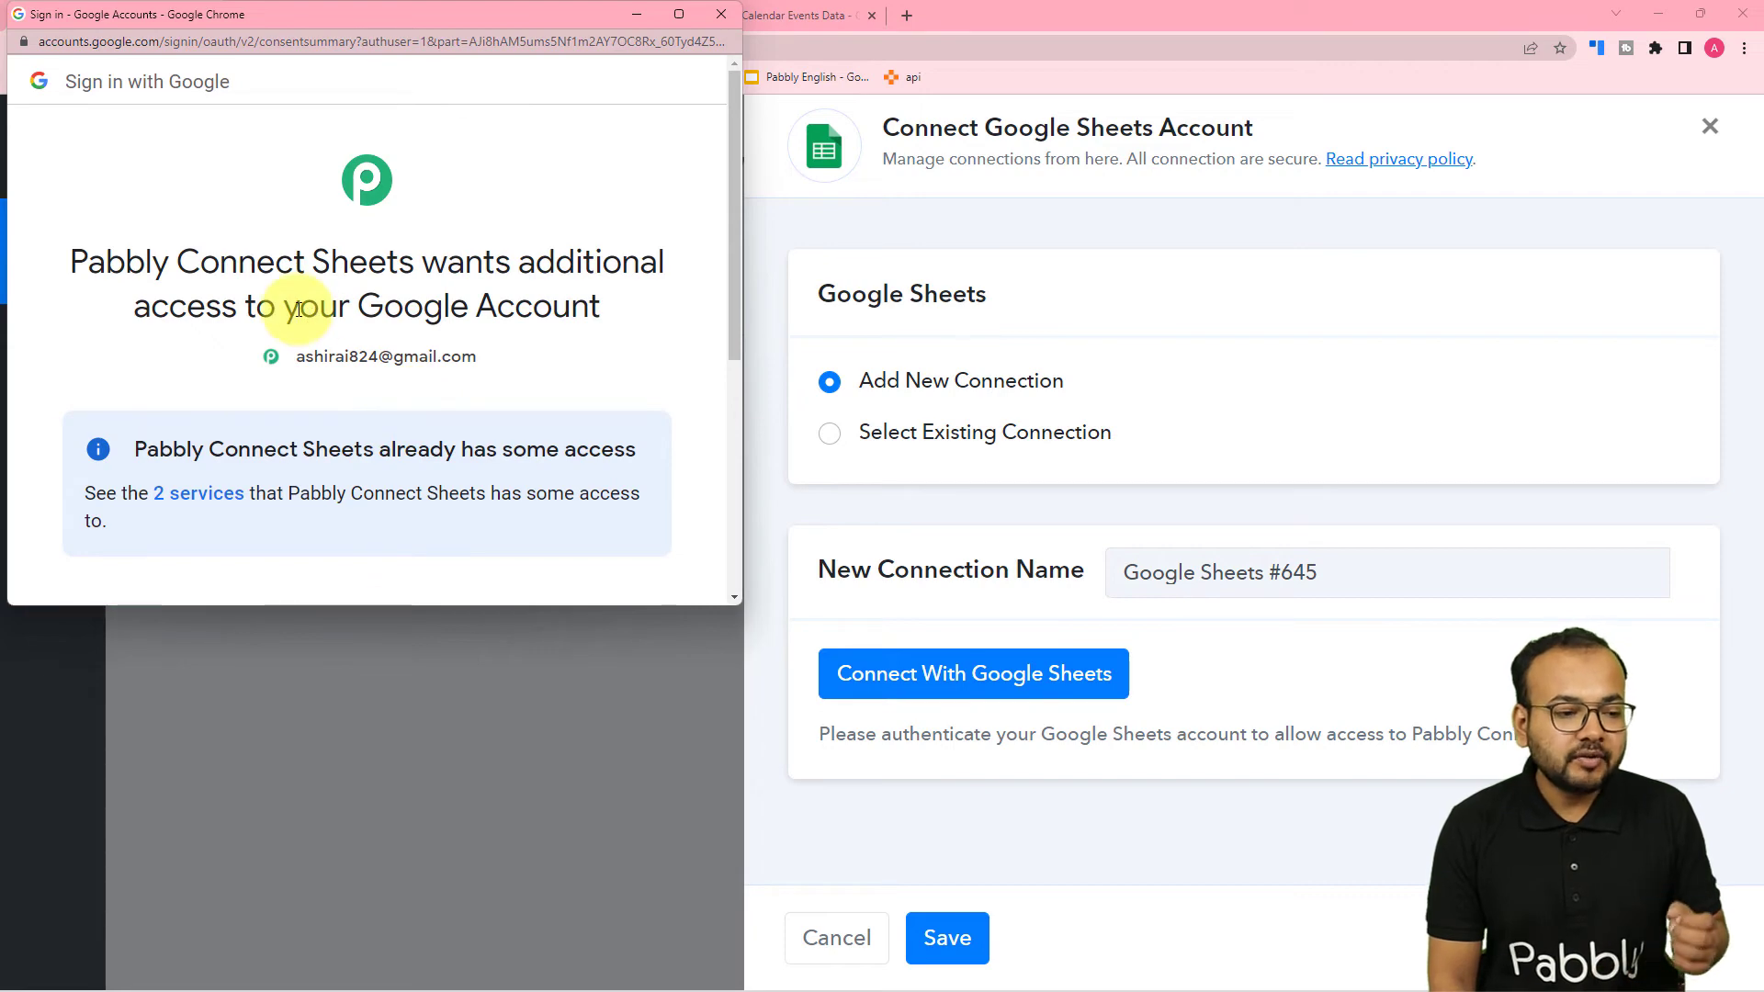
scroll(299, 310, down, 4)
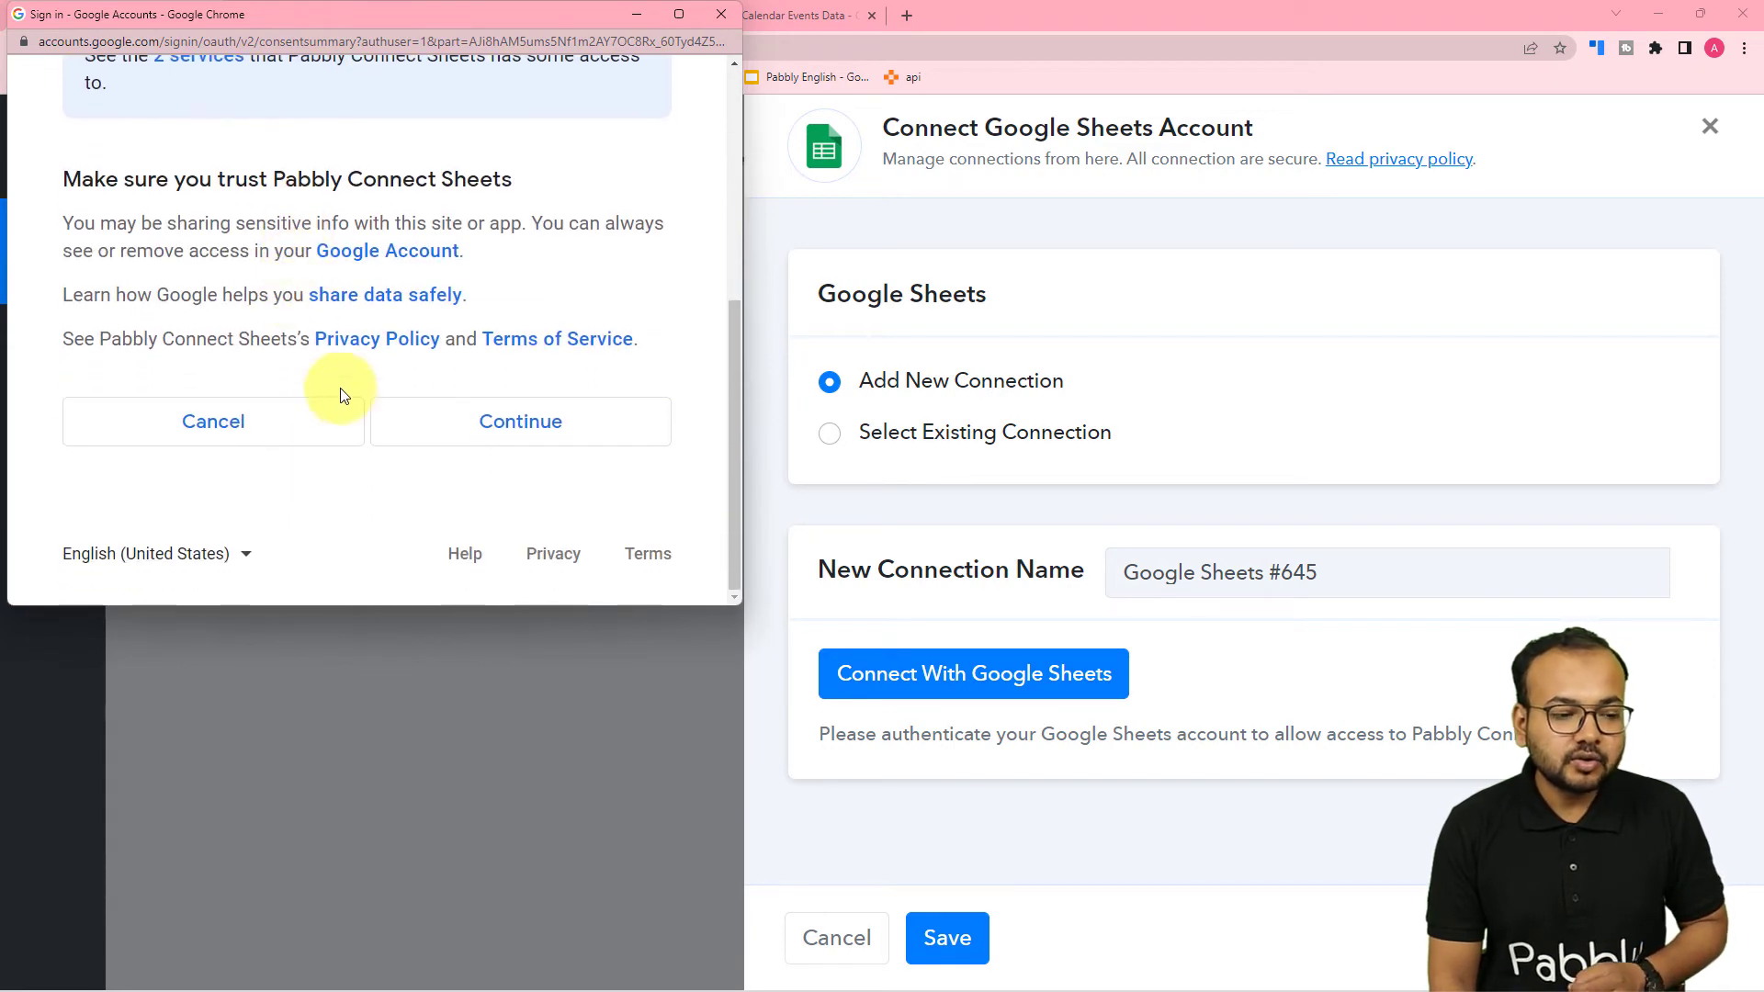
click(480, 419)
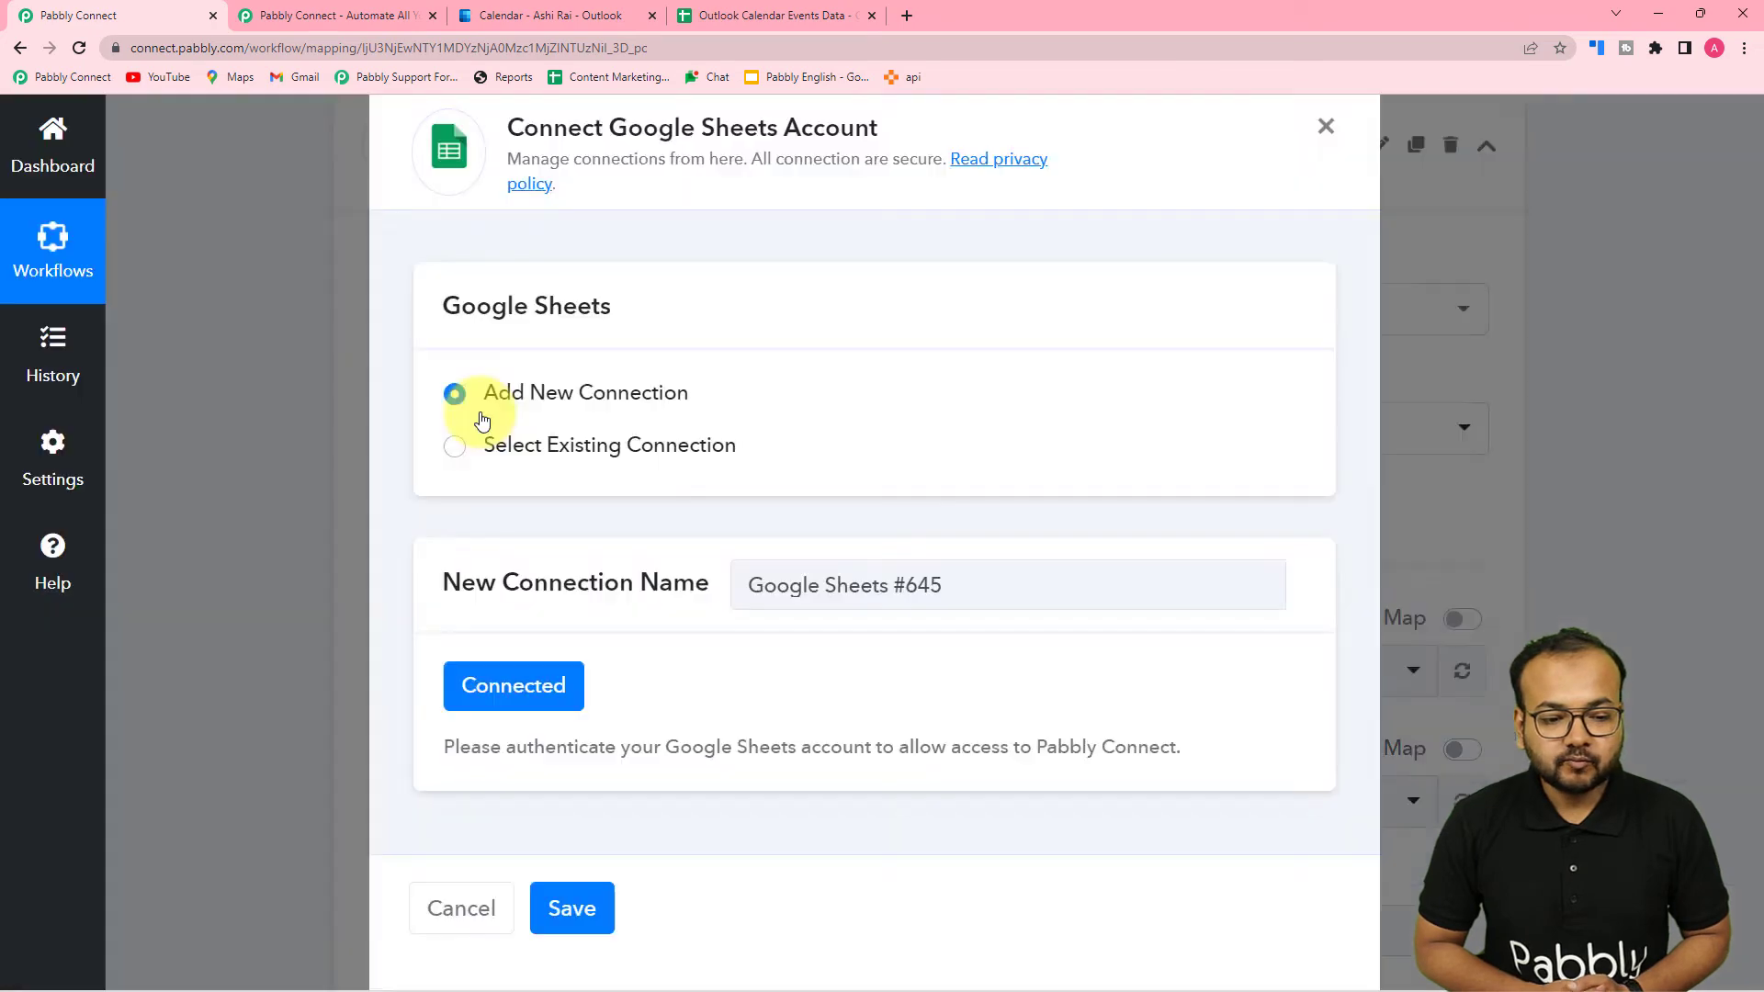
Select Outlook Calendar Events Data as the spreadsheet that receives the new rows.
scroll(479, 413, down, 6)
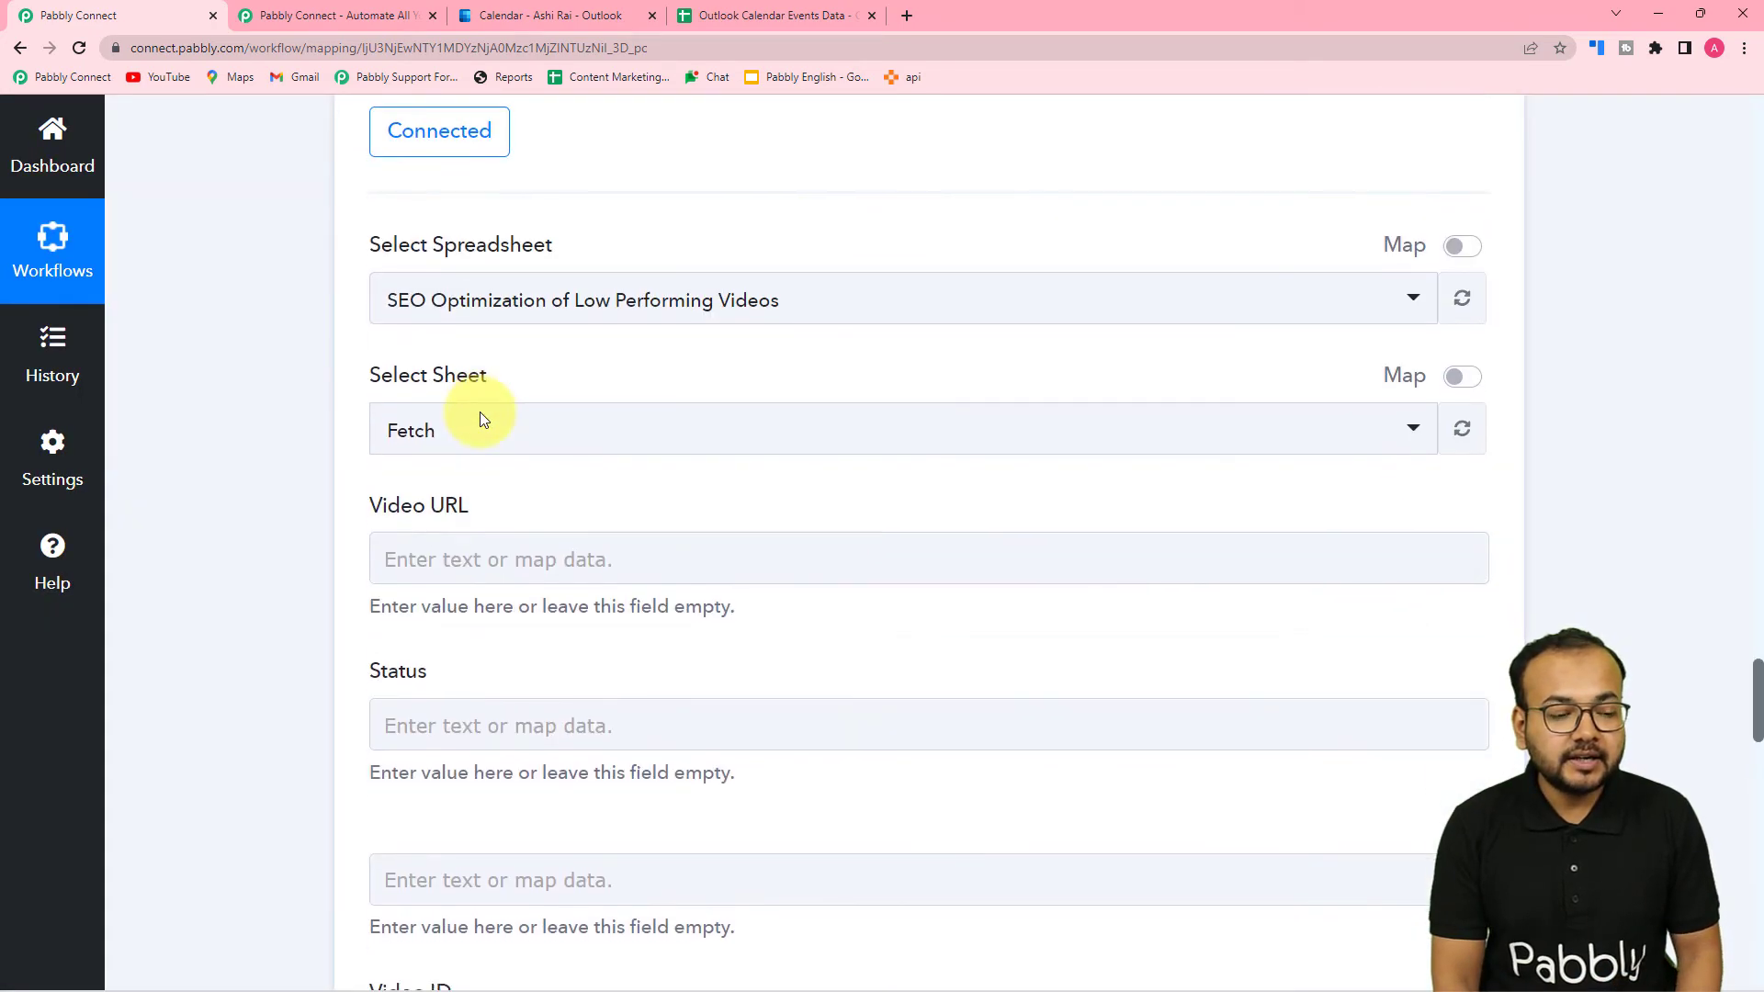
scroll(471, 158, up, 2)
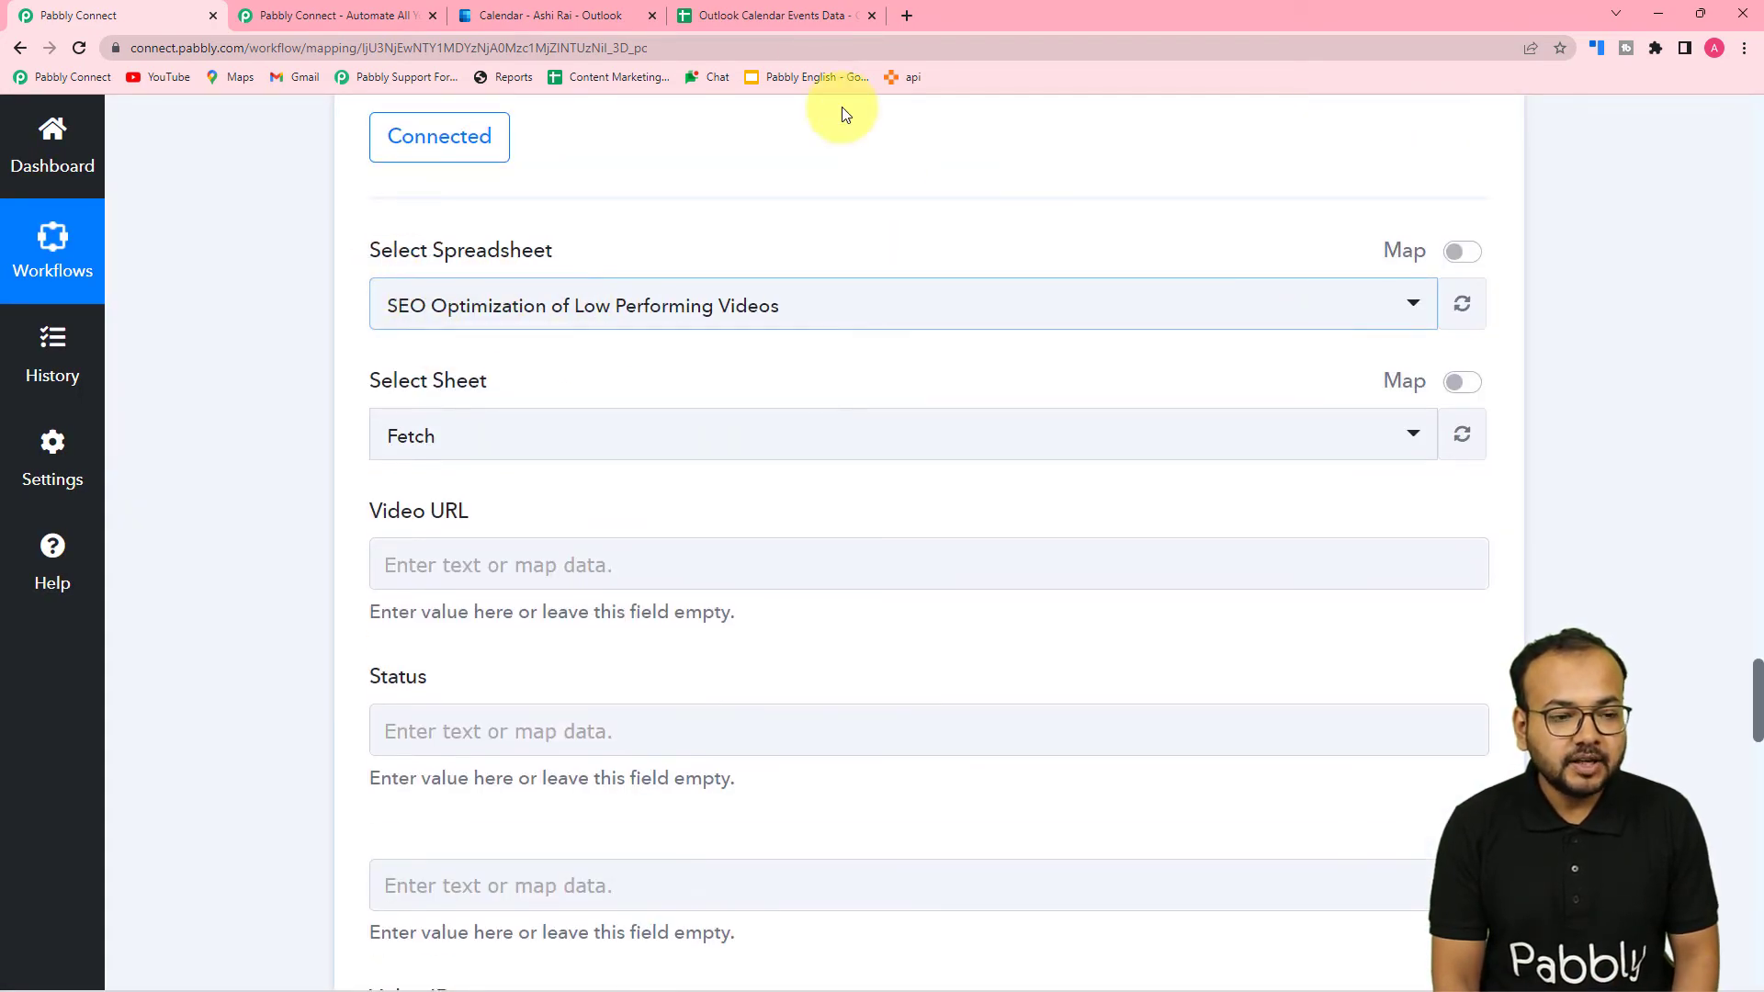
click(749, 14)
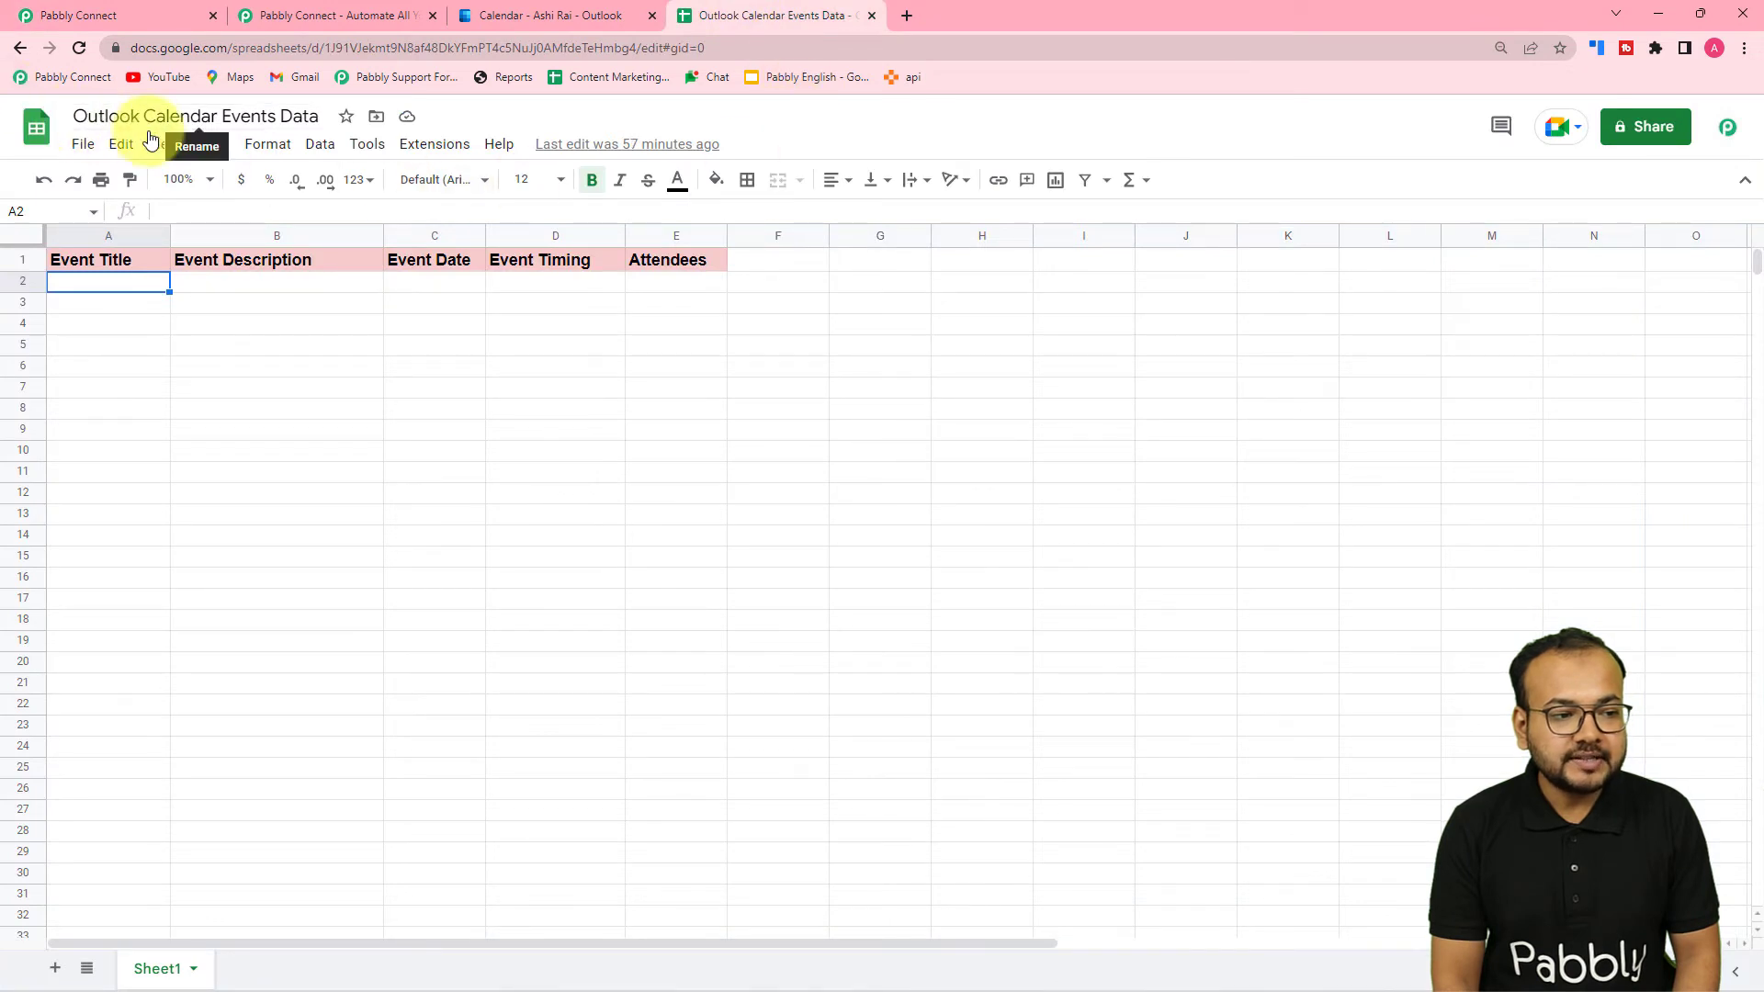
click(129, 11)
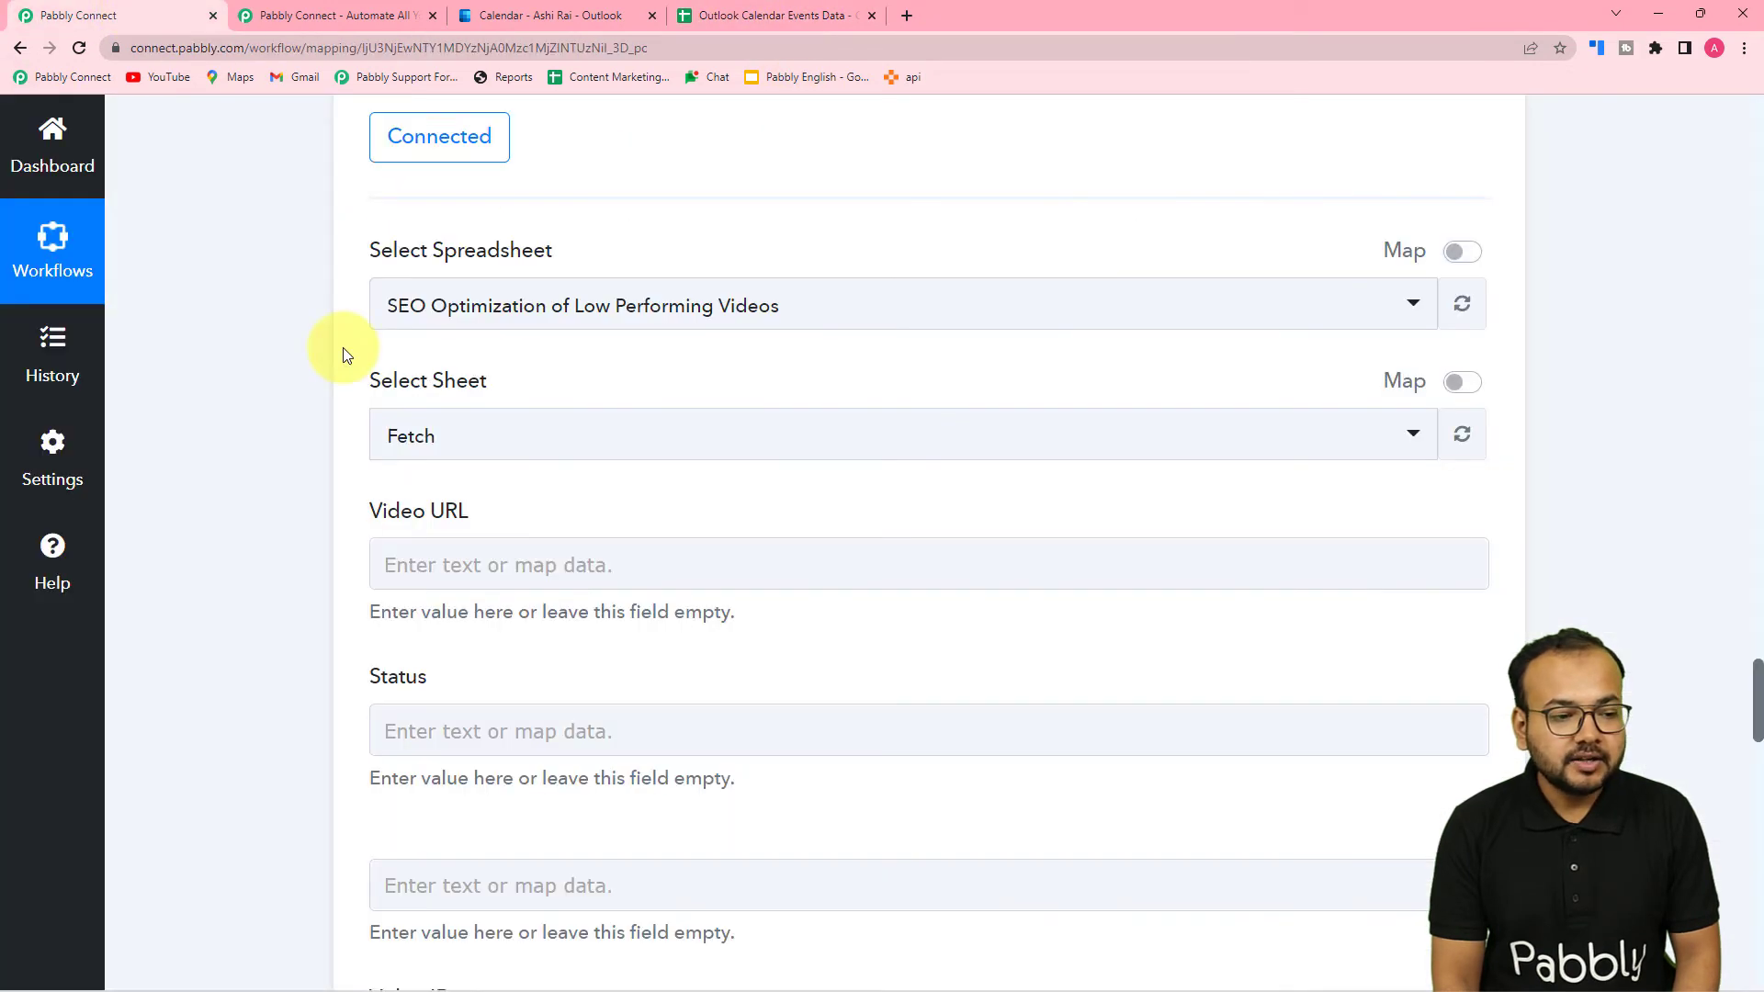
click(505, 307)
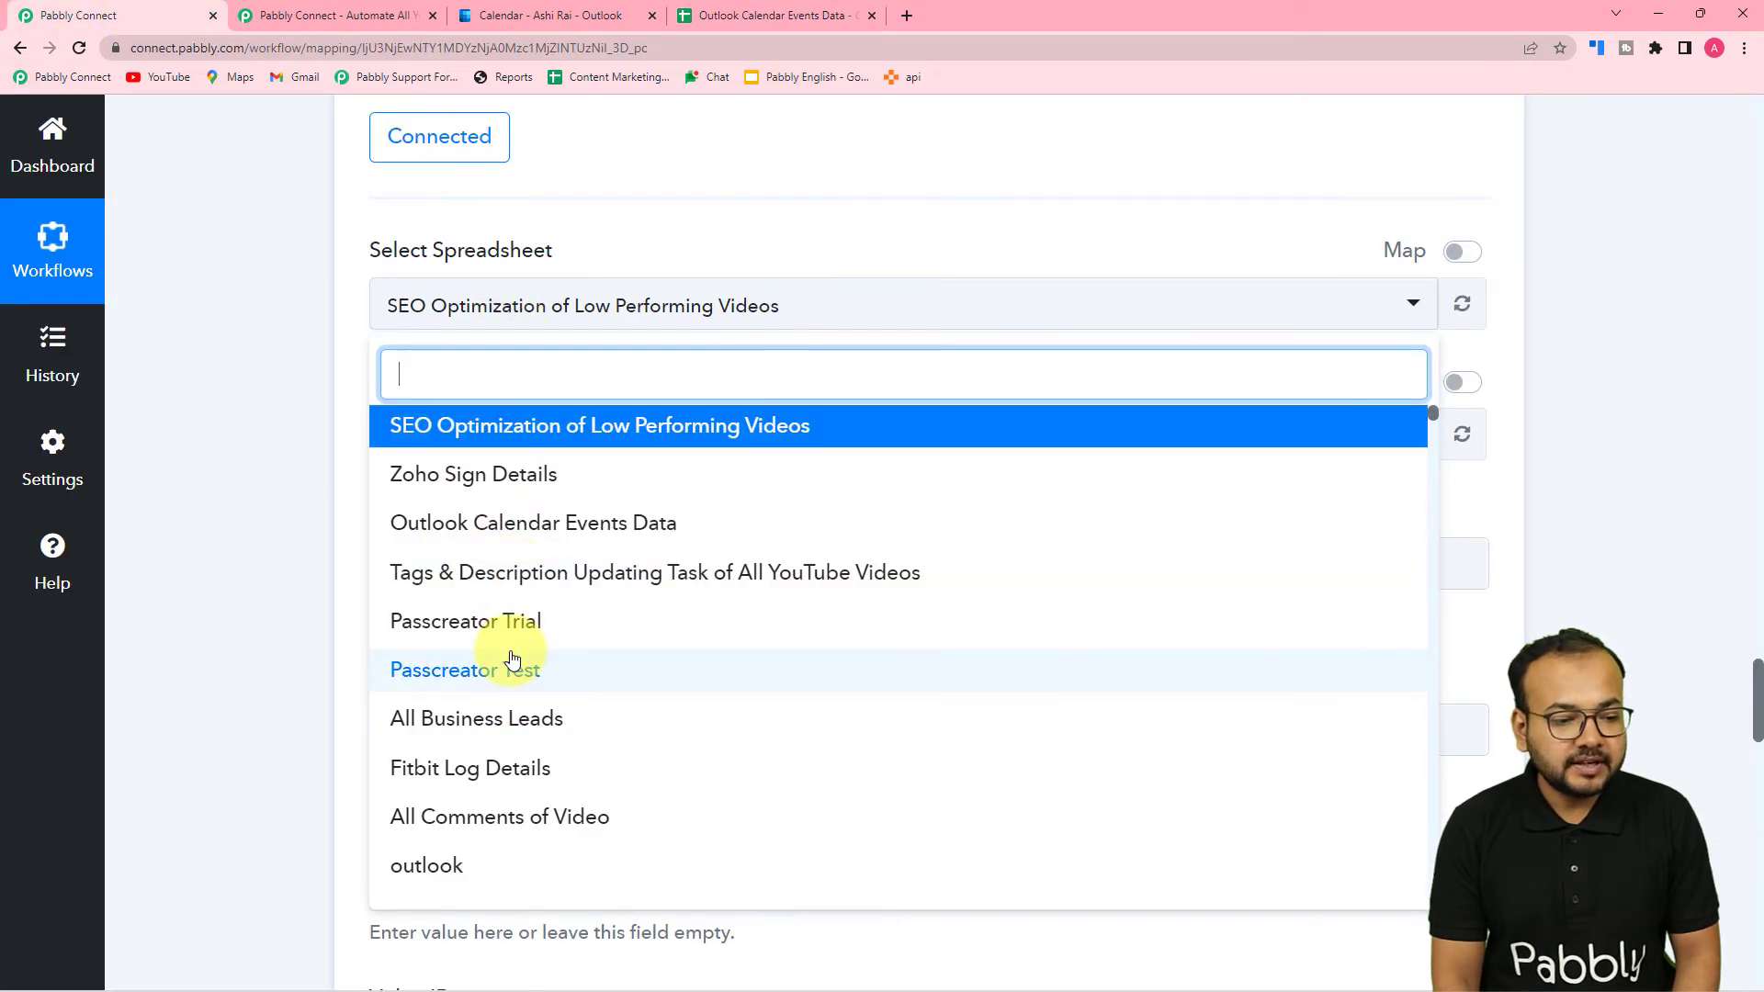
click(437, 522)
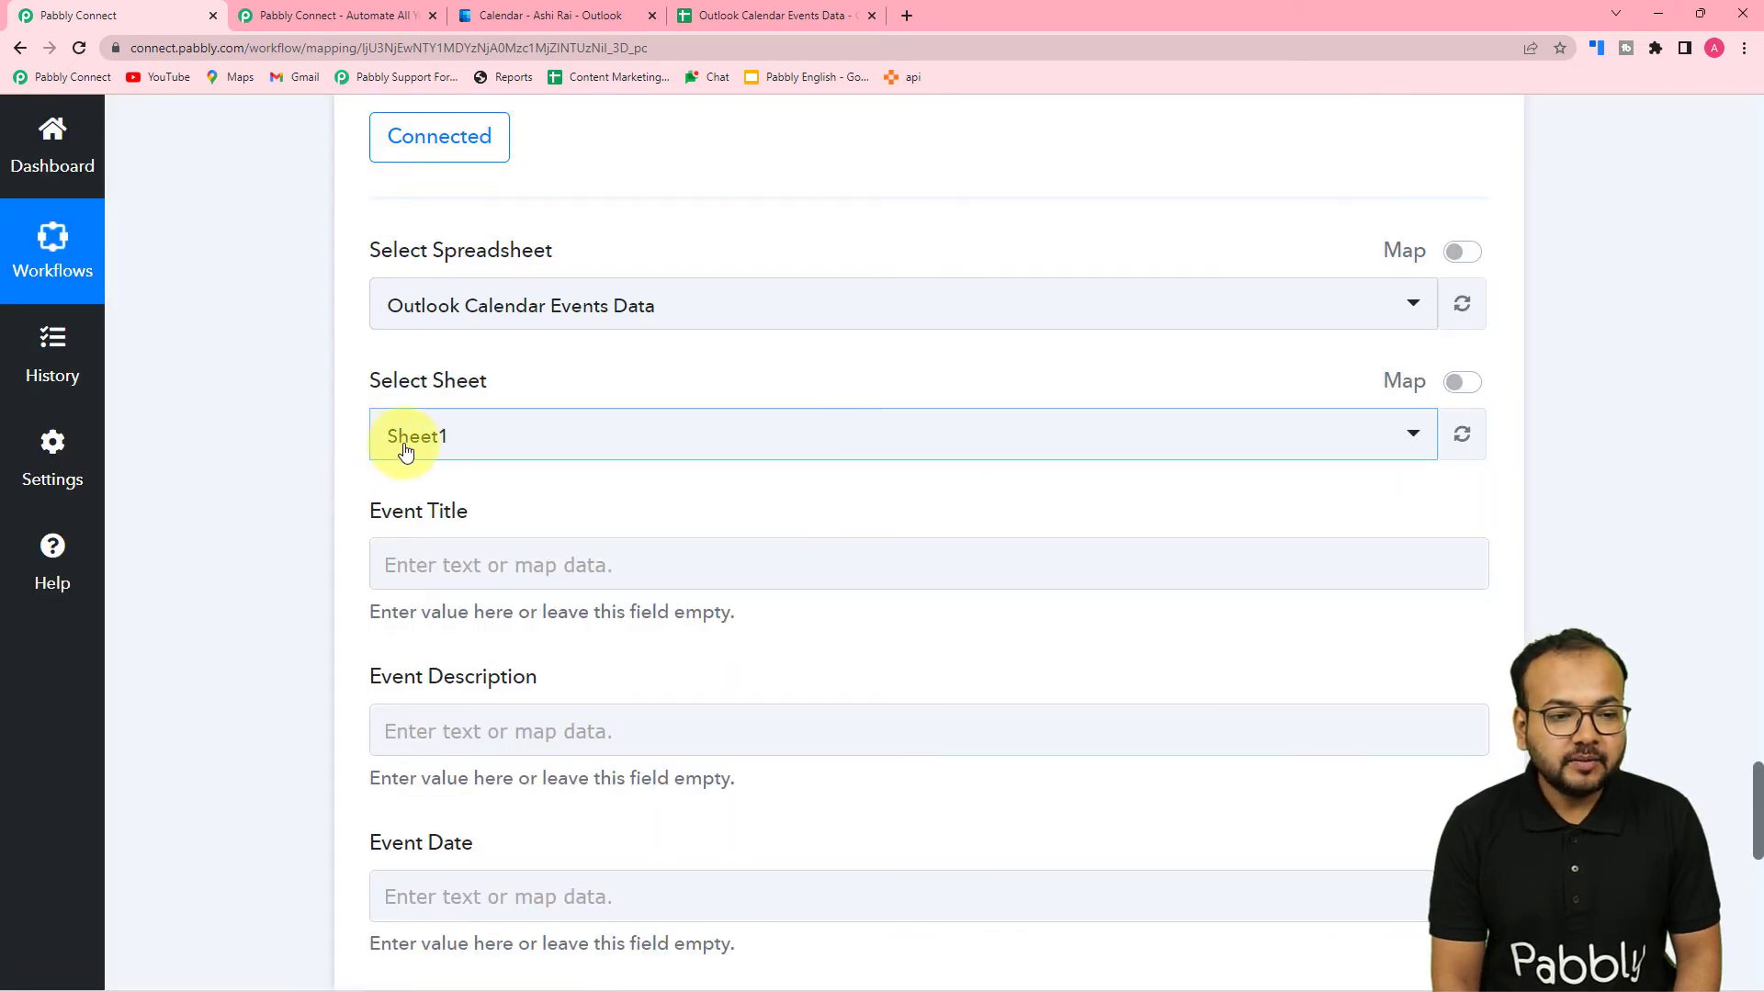
Compare the spreadsheet's sheet name and column headers with the selected sheet and fields of the Add New Row action.
click(729, 13)
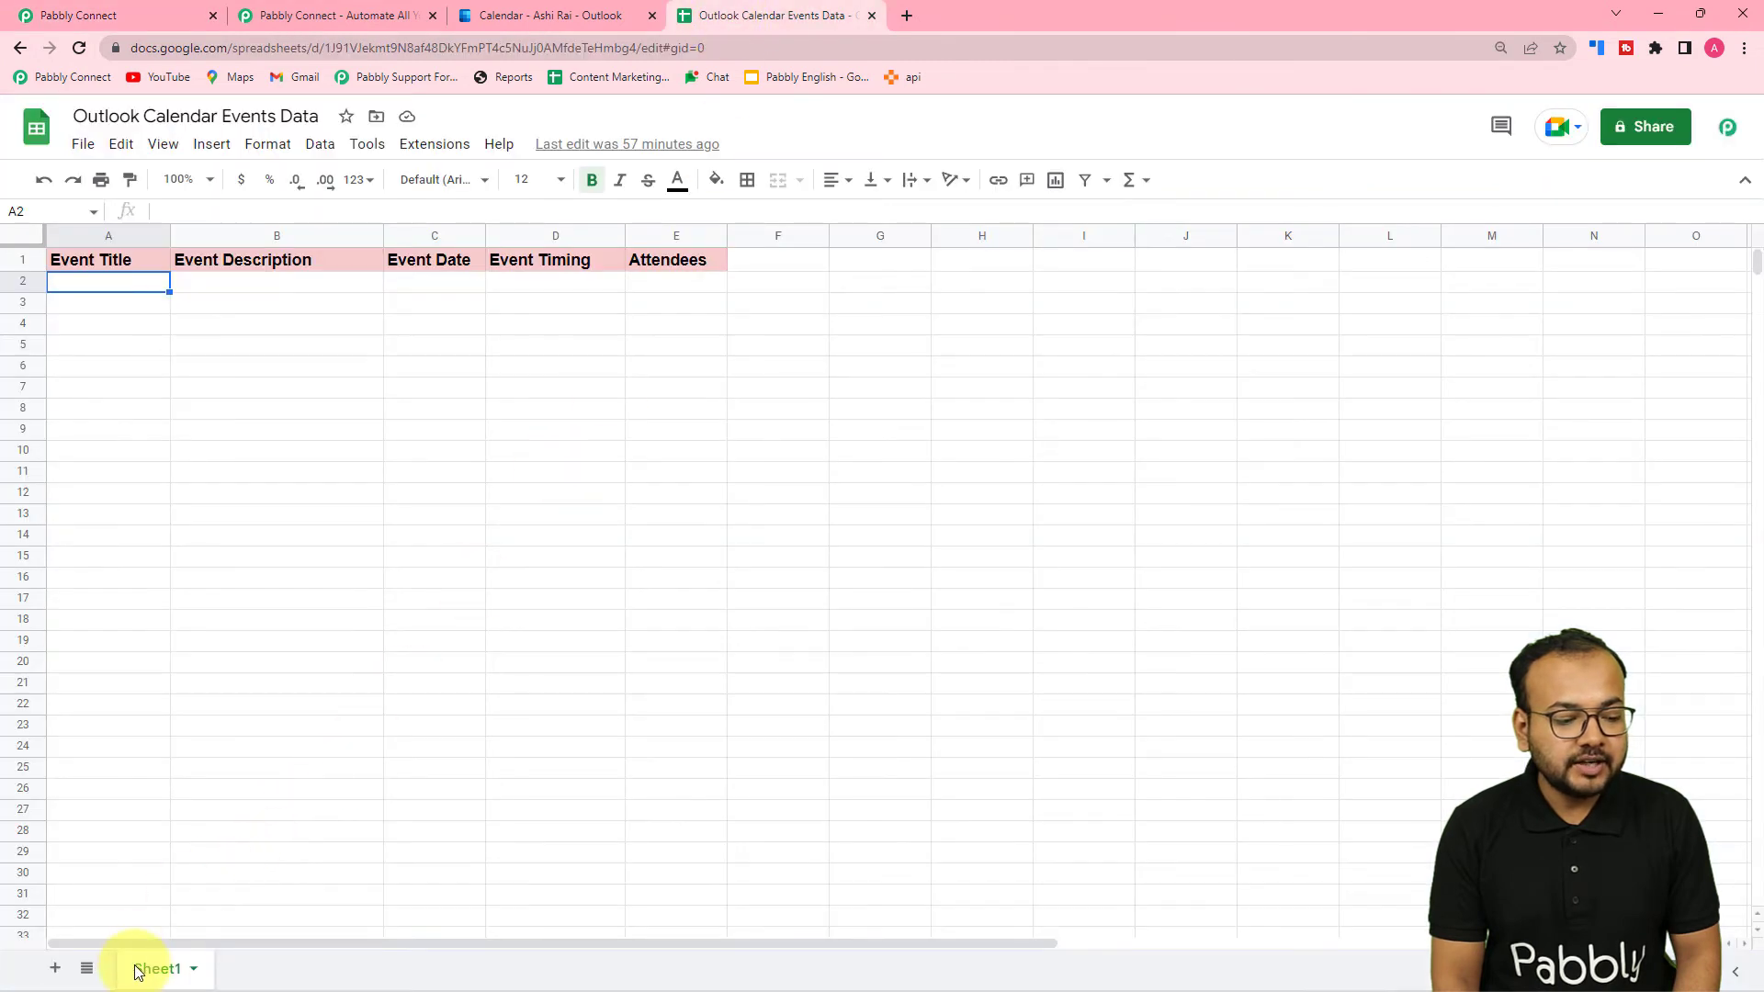
click(174, 14)
scroll(379, 477, down, 3)
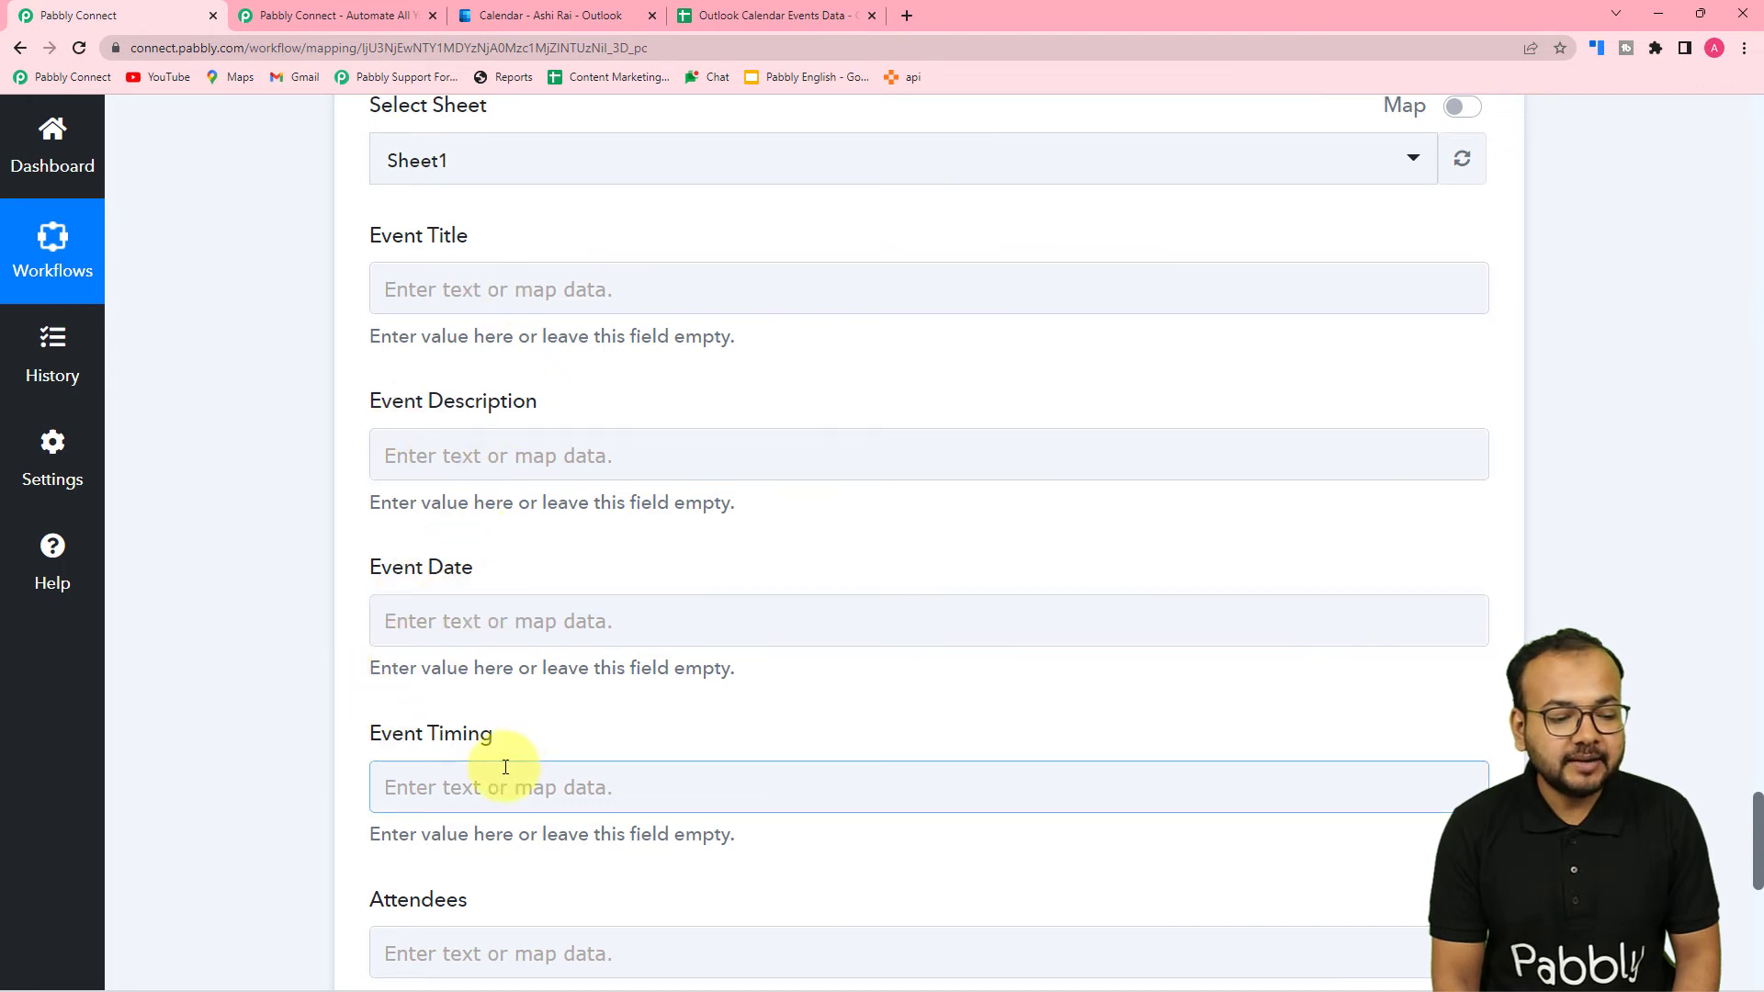
scroll(433, 721, down, 3)
scroll(433, 720, up, 3)
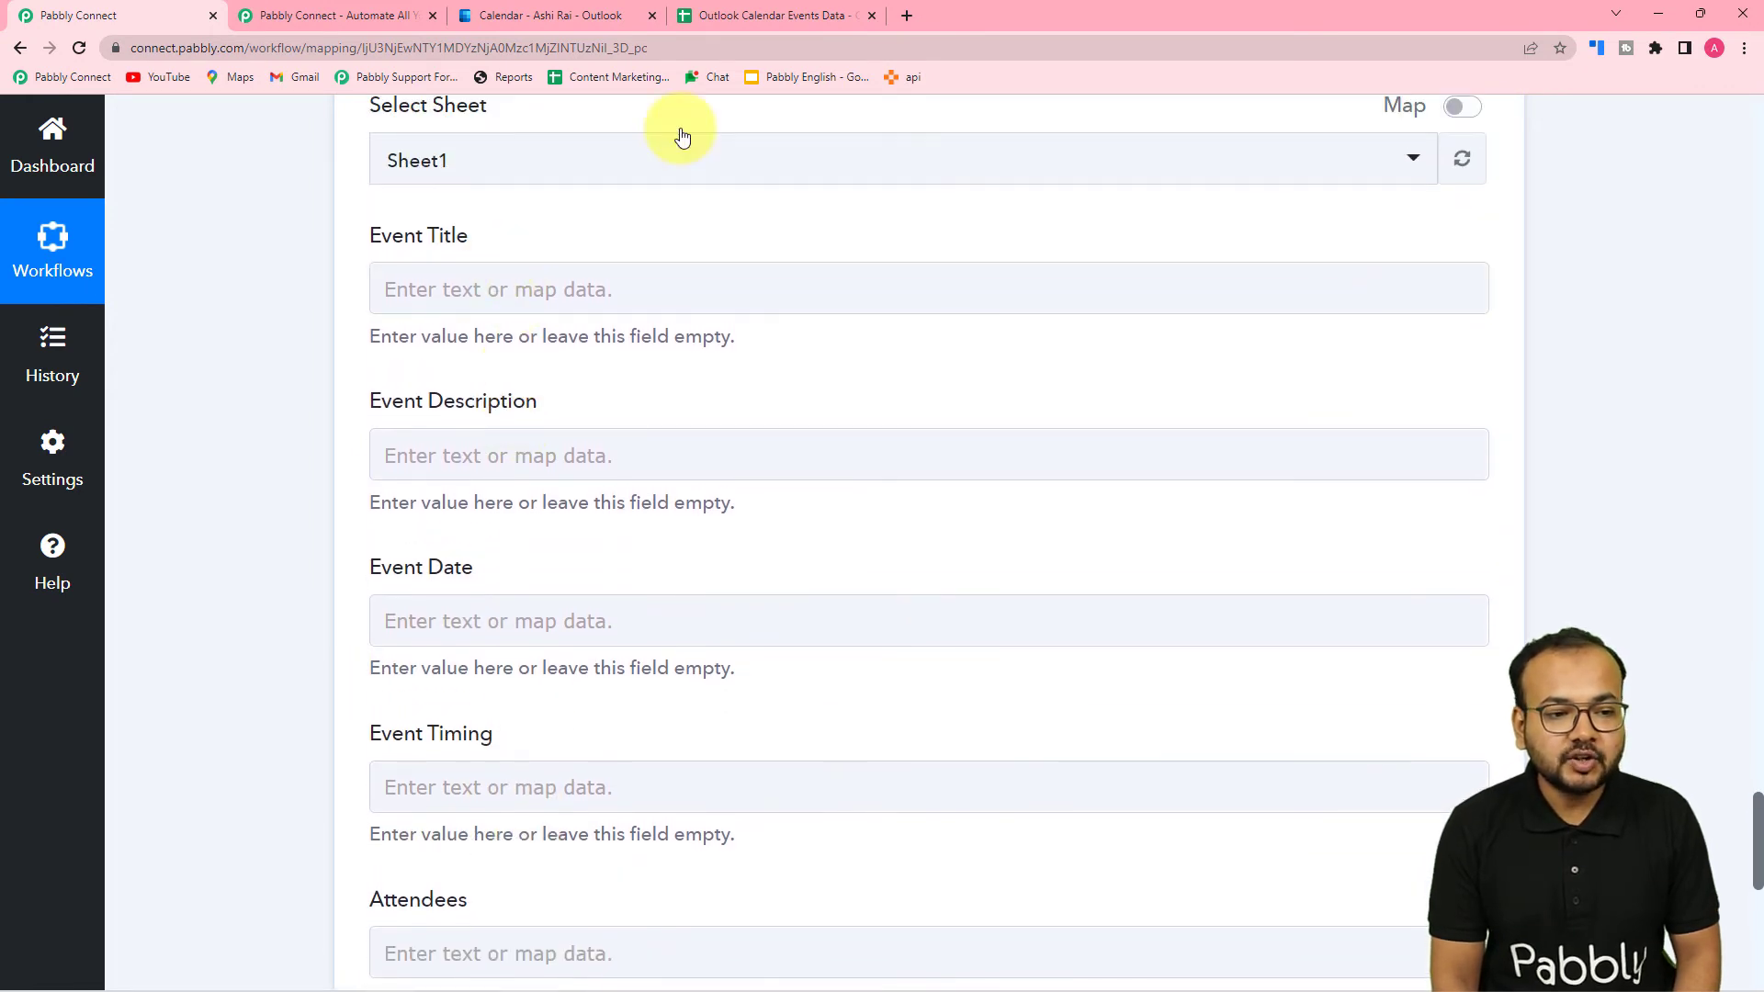
click(710, 18)
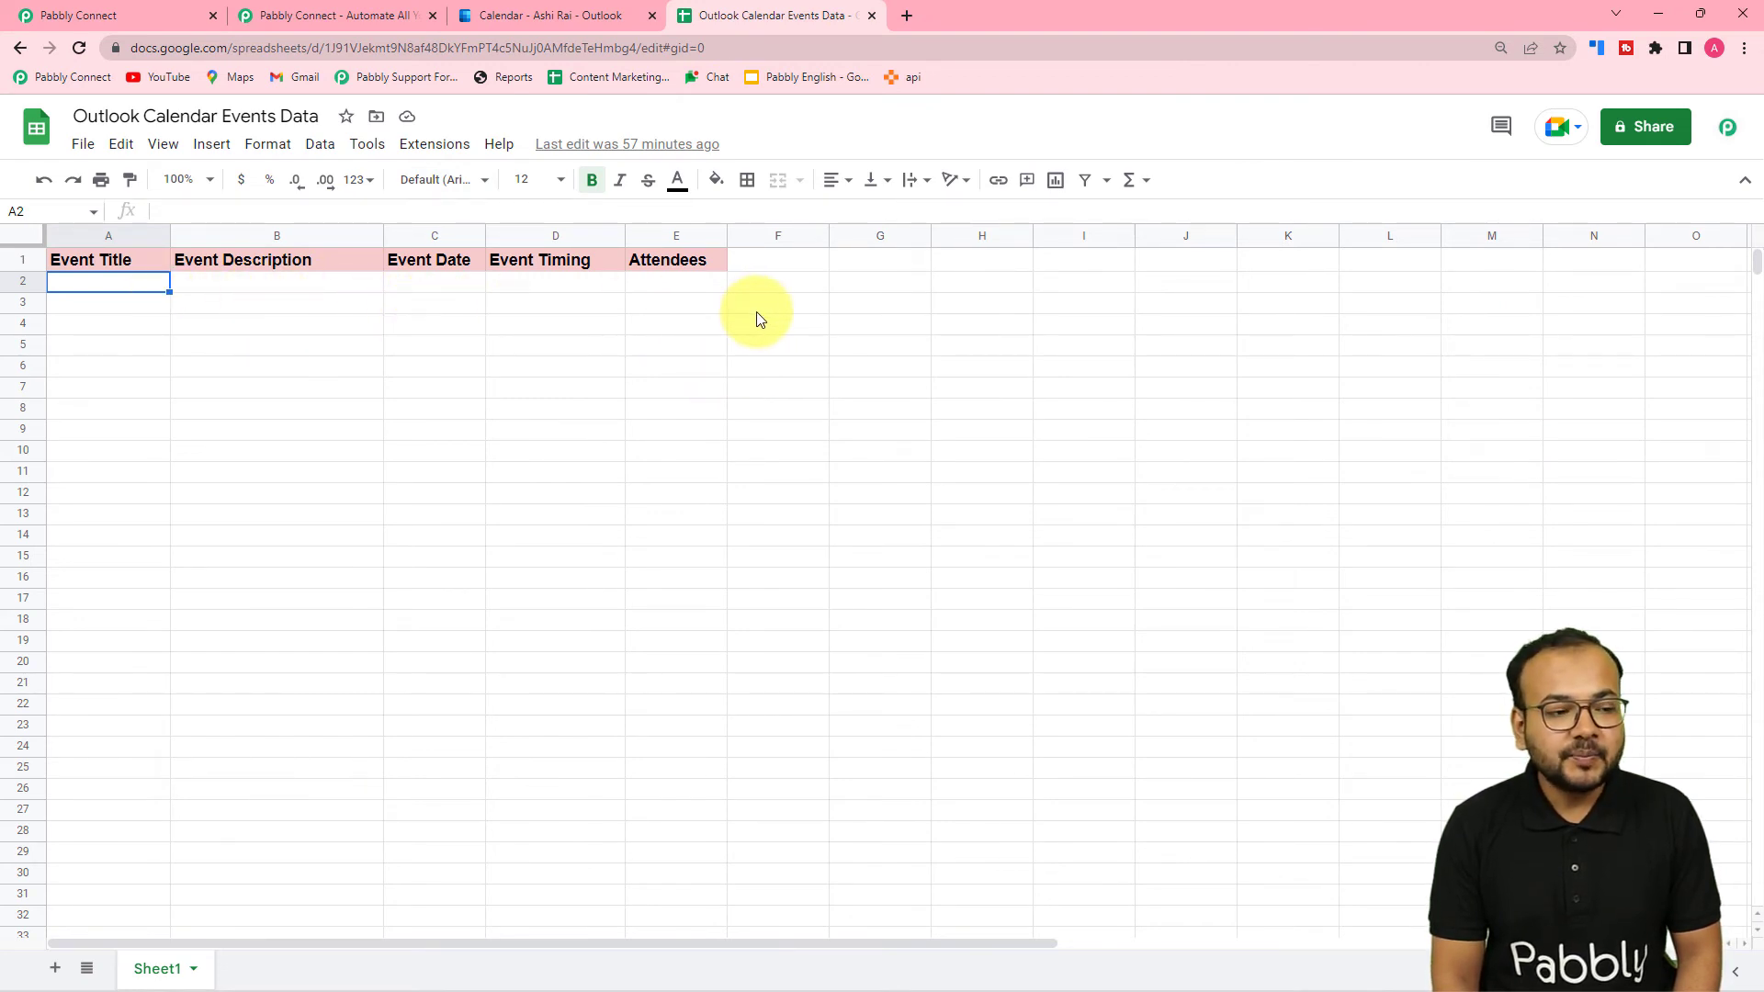
click(116, 13)
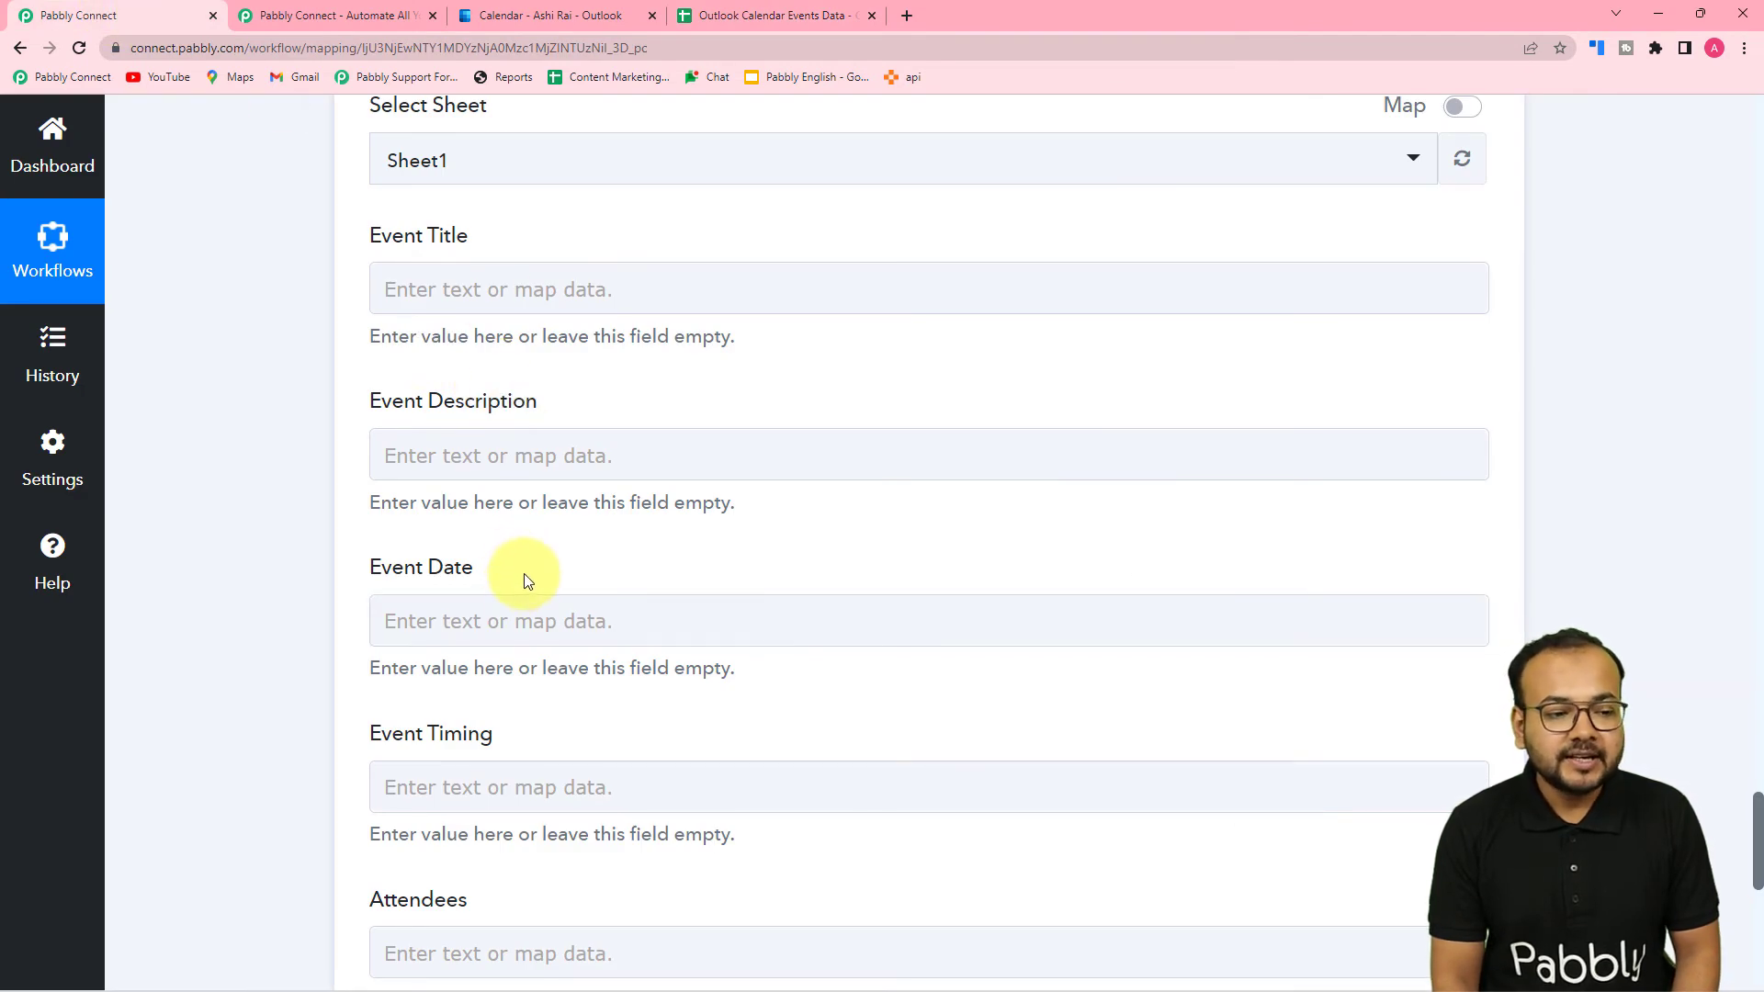
scroll(514, 568, up, 5)
scroll(512, 571, down, 5)
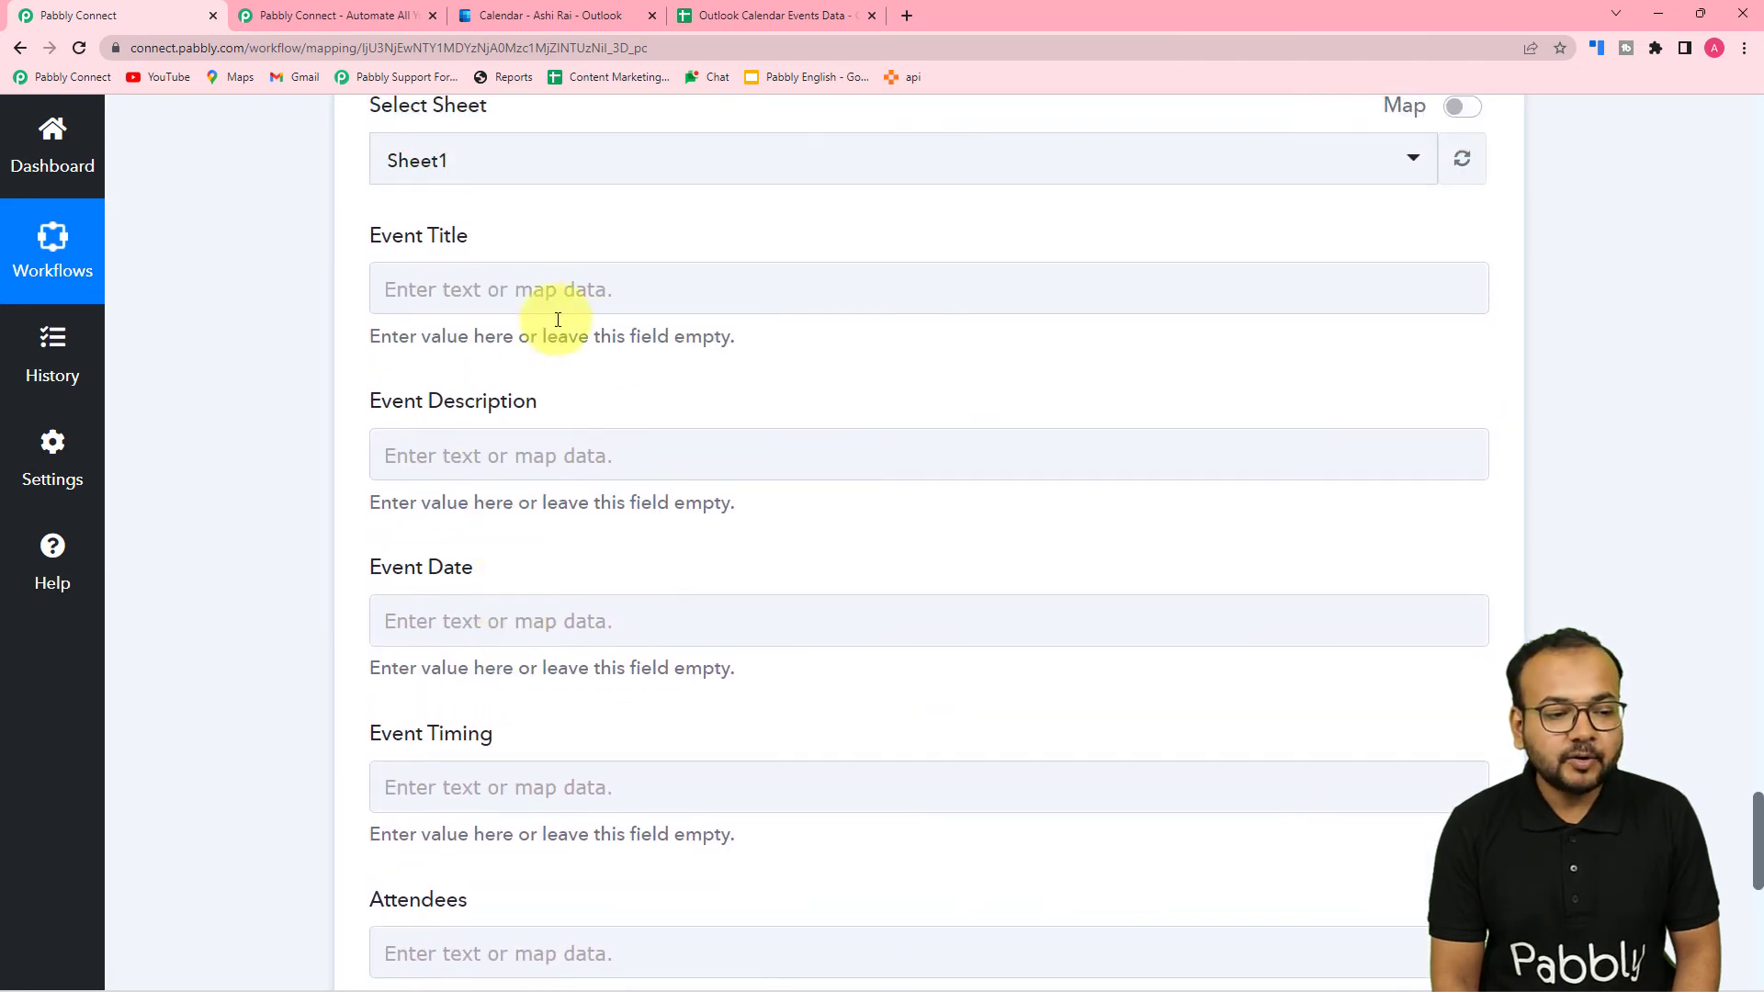
Map the Event Title field to the Subject from the Microsoft Office 365 New Calendar Event step.
click(504, 291)
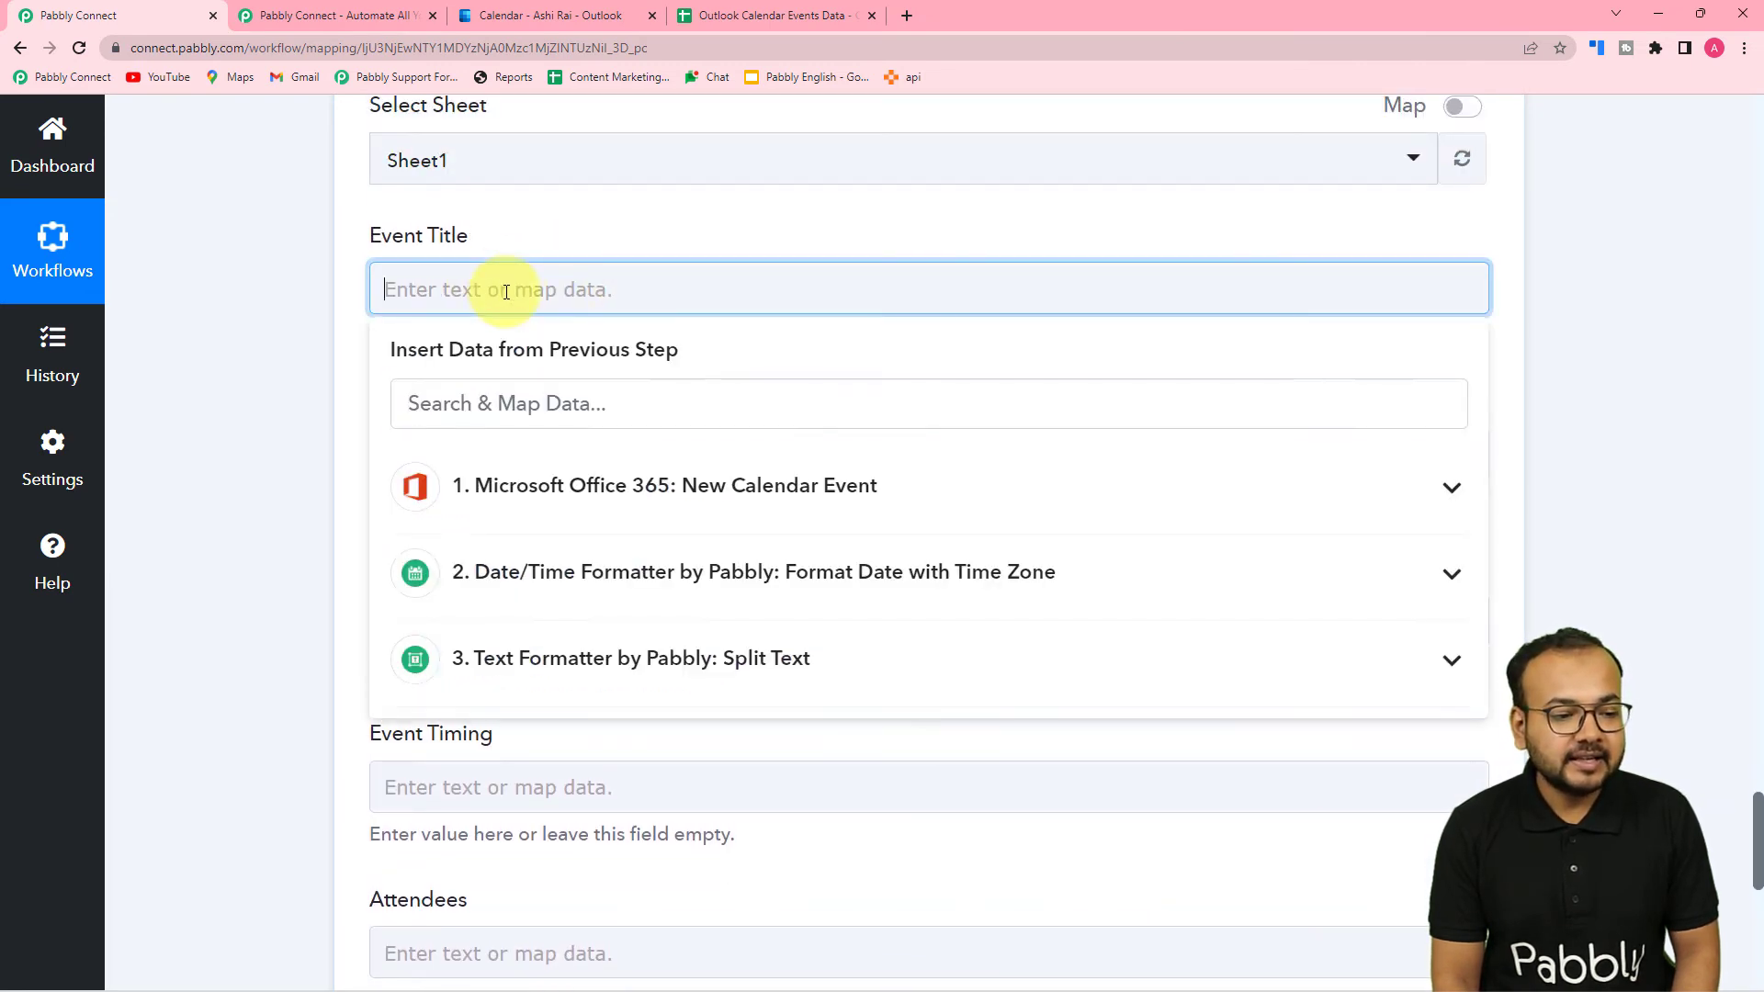
click(566, 511)
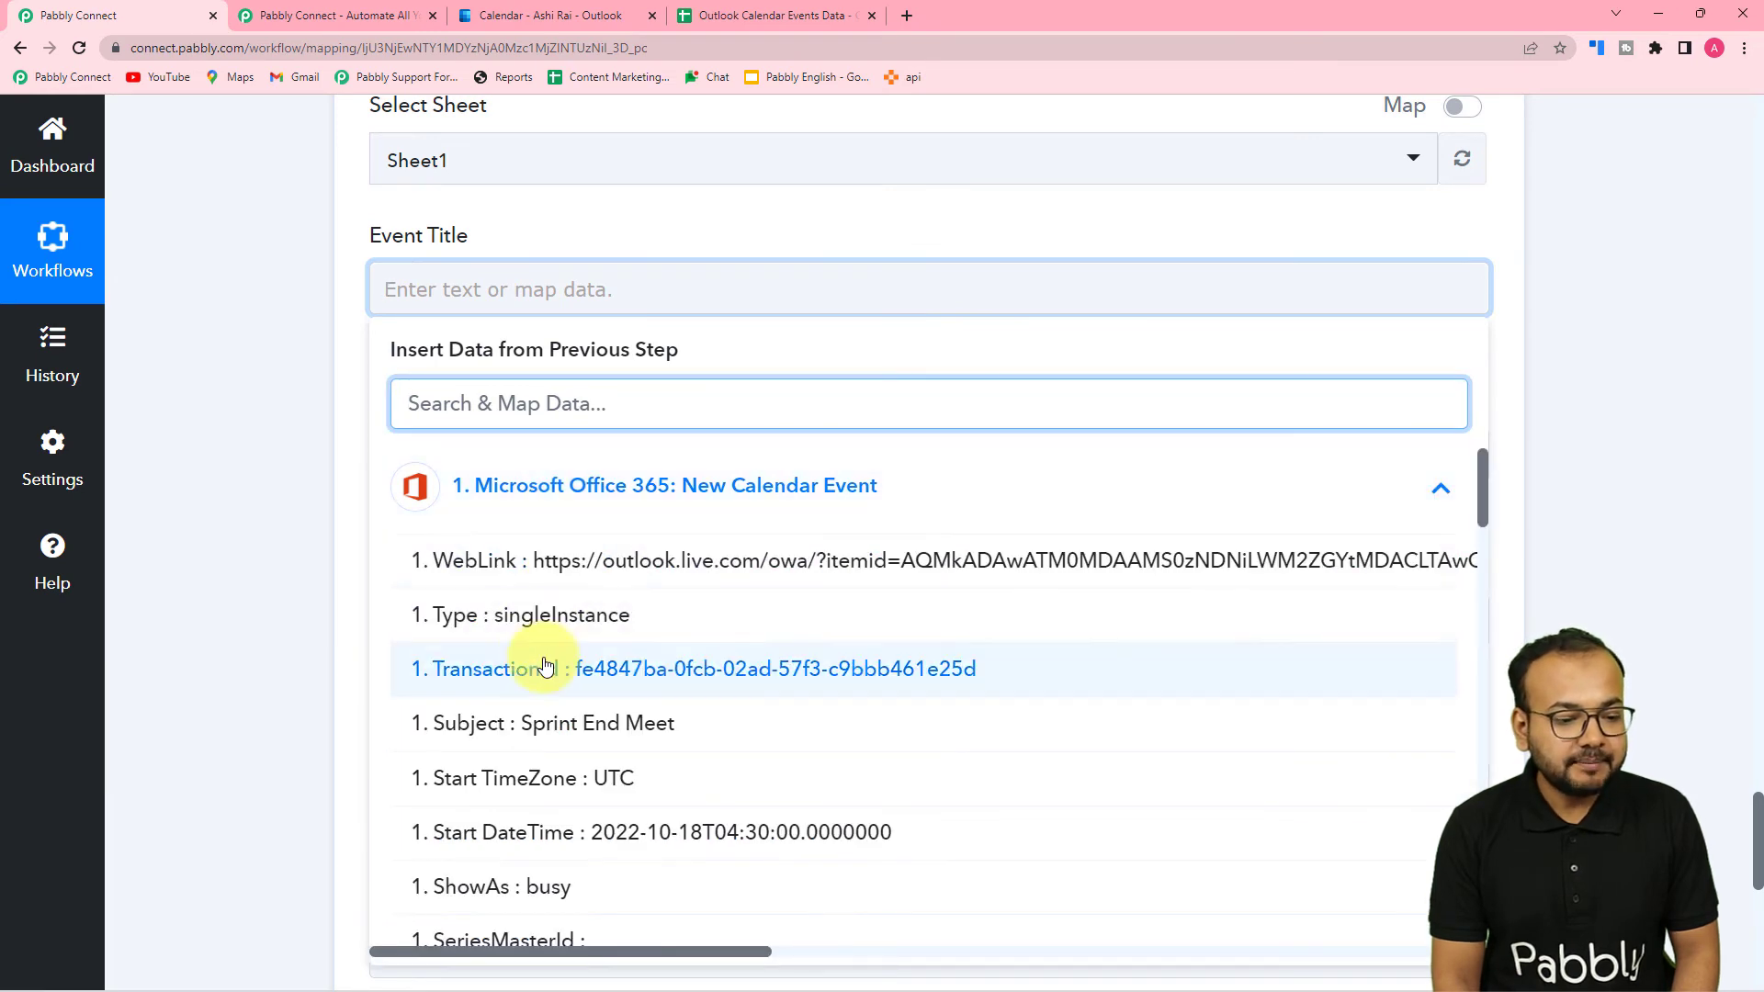
click(532, 714)
Map the Event Description field to the Body Content from the New Calendar Event step.
scroll(368, 460, down, 2)
click(512, 287)
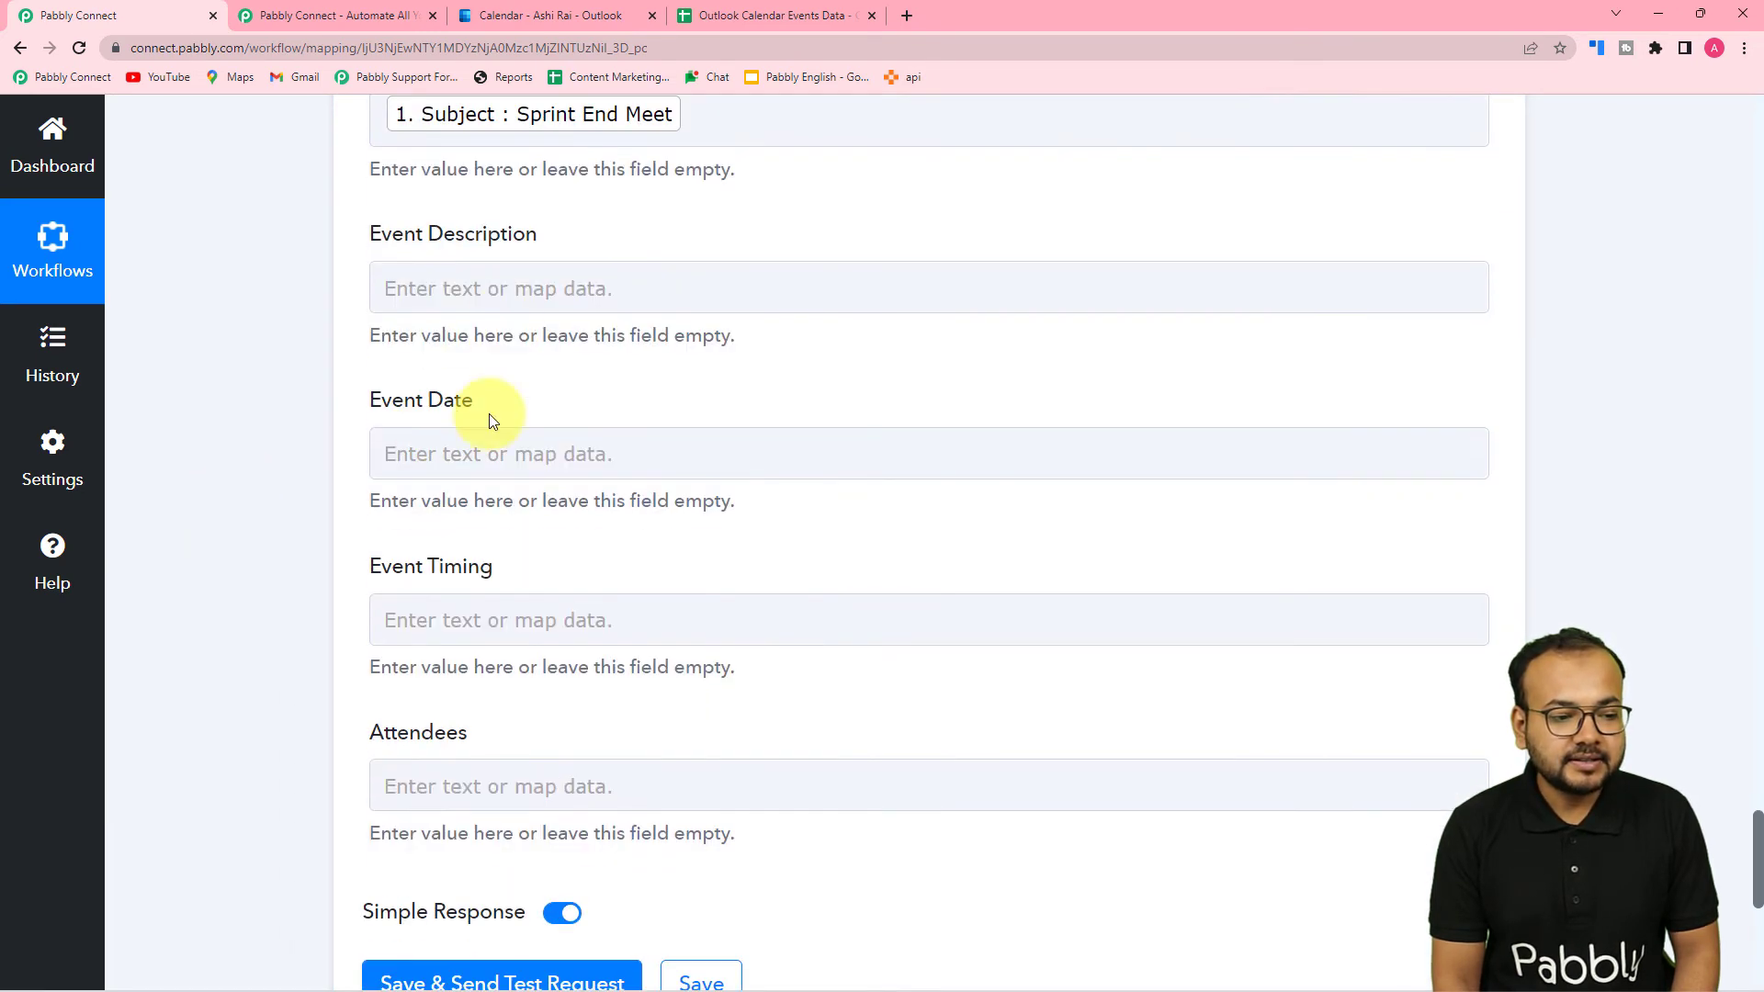
click(517, 481)
scroll(588, 698, down, 5)
scroll(624, 698, down, 7)
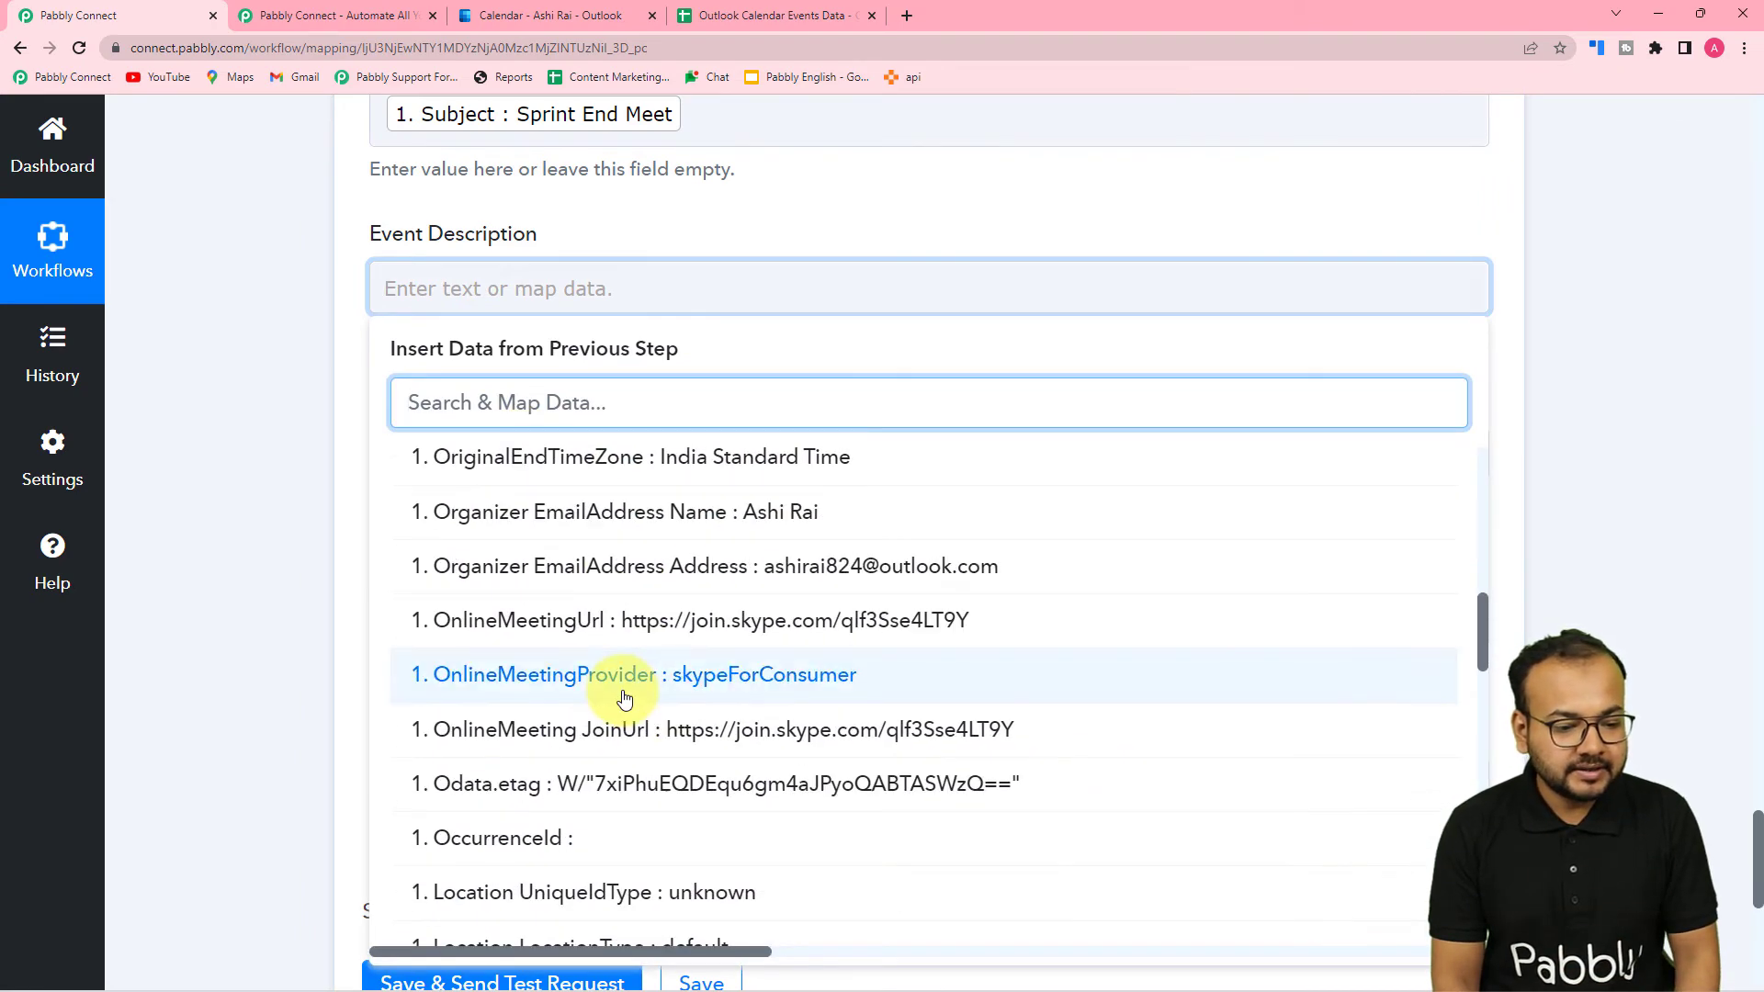
scroll(624, 698, down, 4)
scroll(624, 698, down, 6)
scroll(624, 699, down, 2)
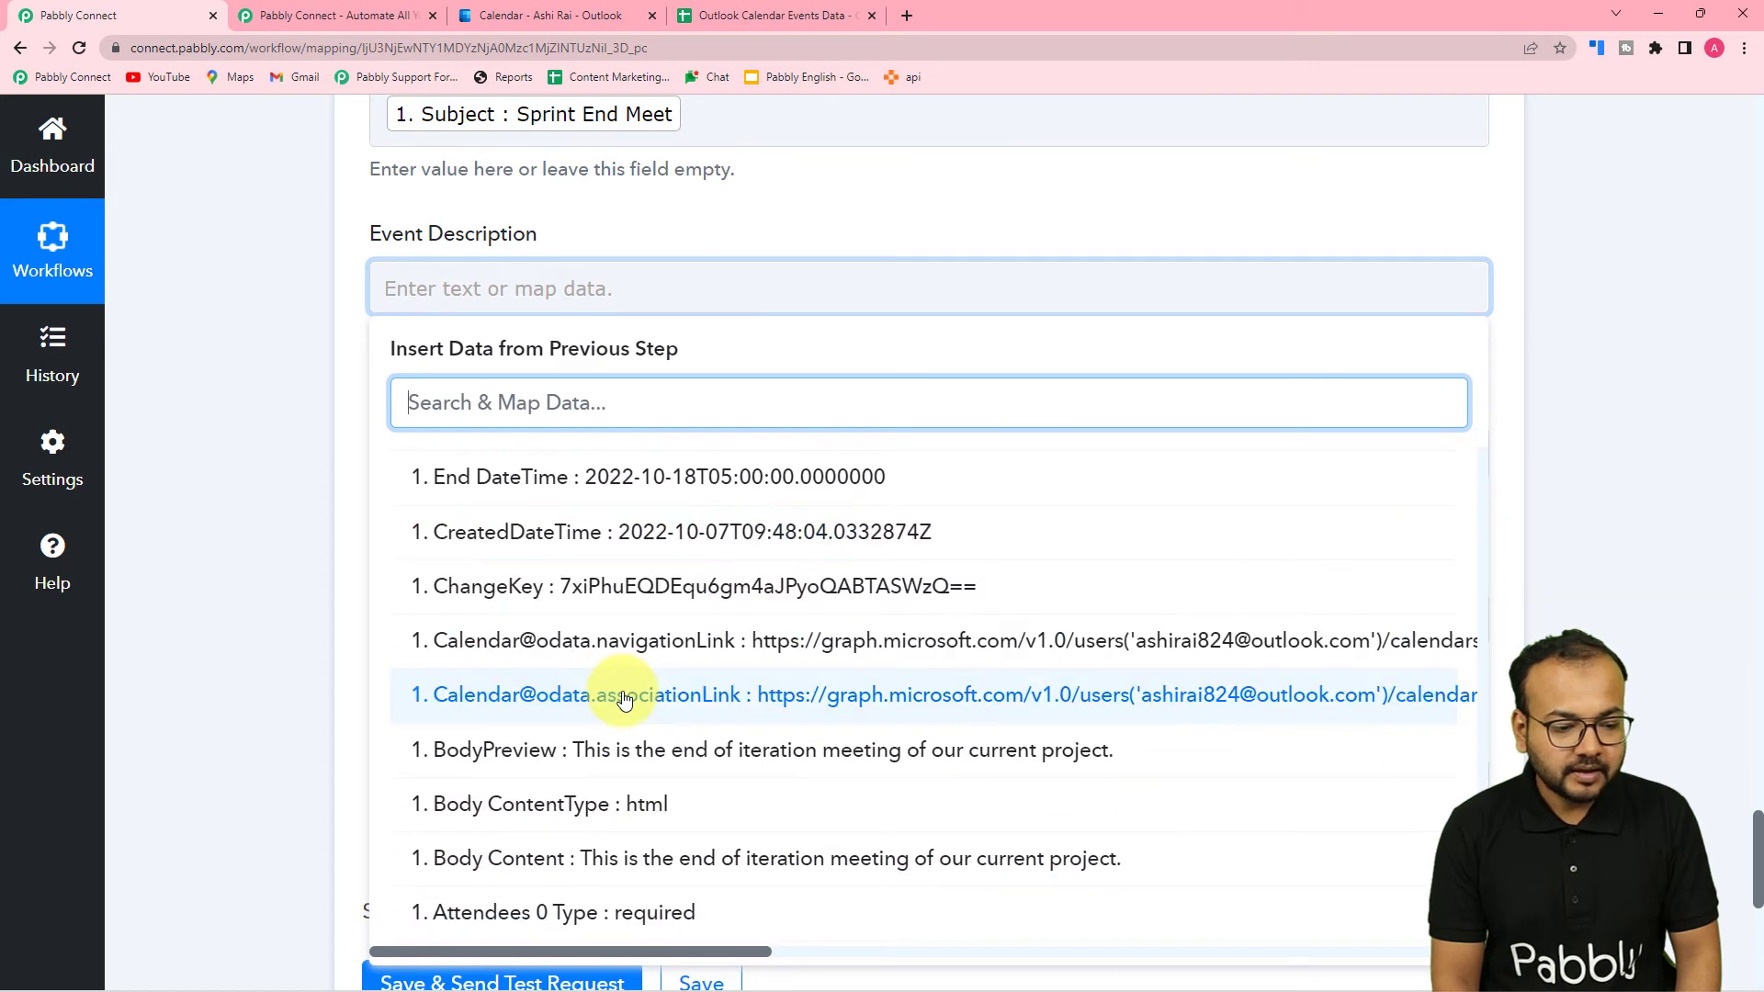
click(523, 877)
click(250, 583)
scroll(245, 583, down, 2)
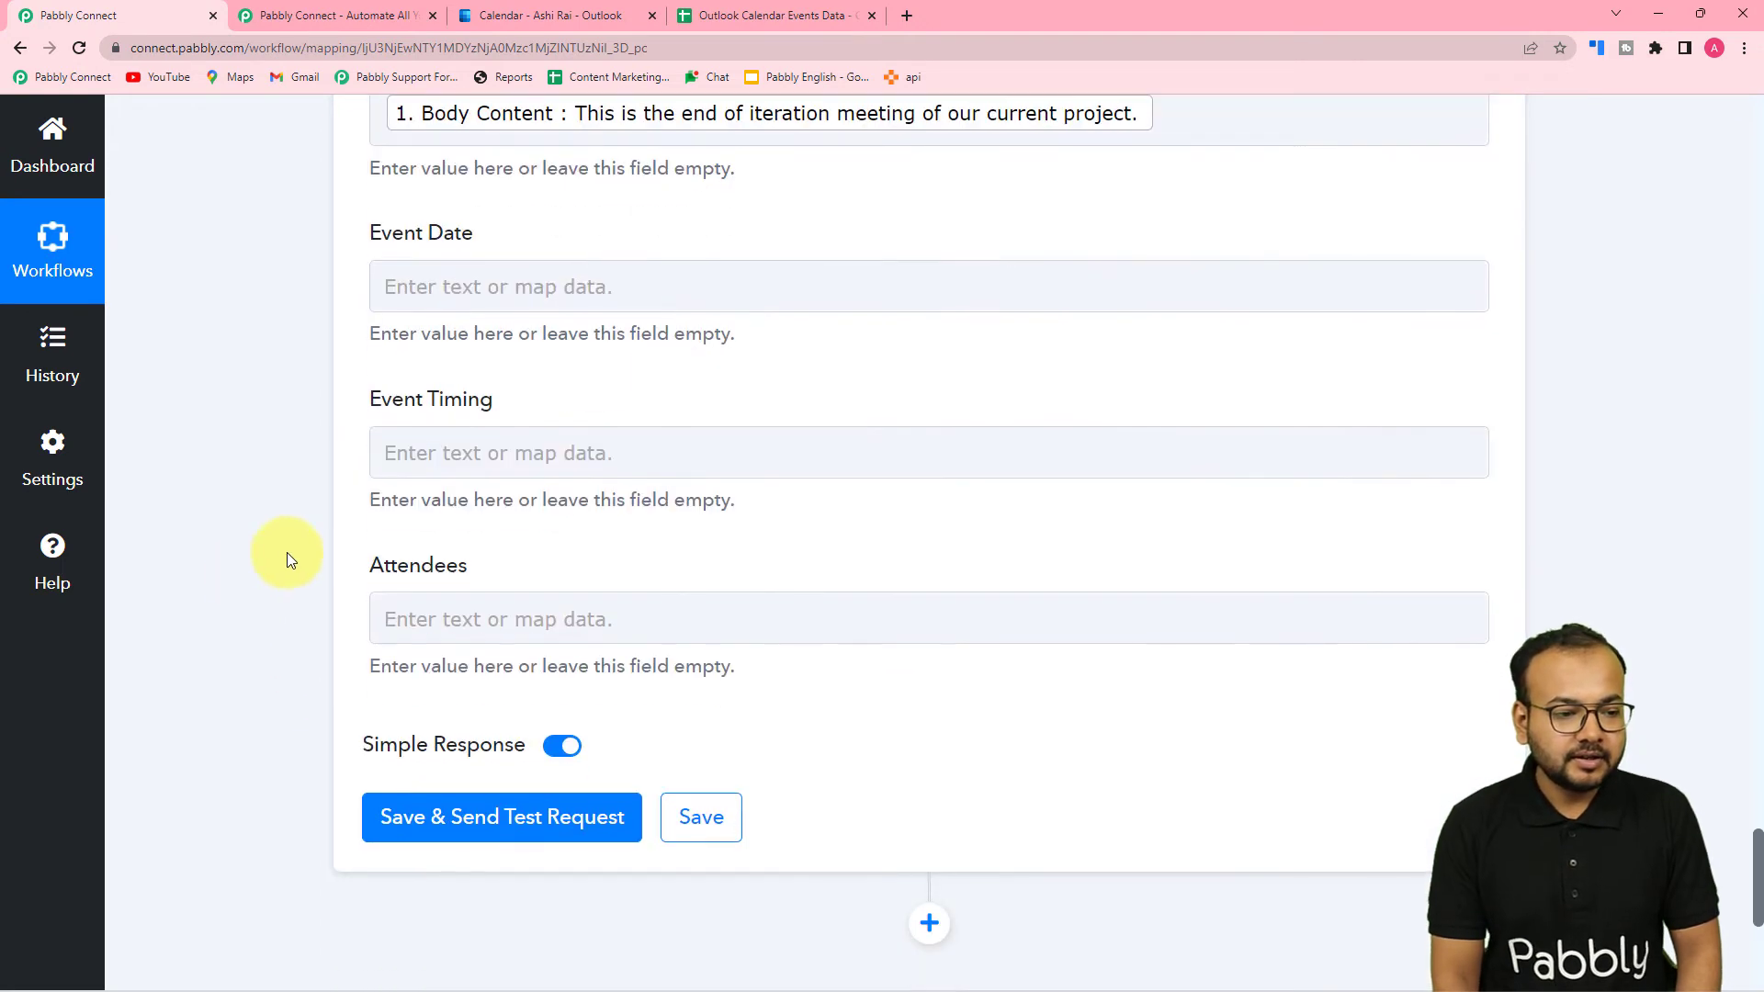
Map the Event Date field to Result 0 from the Text Formatter Split Text step.
click(546, 276)
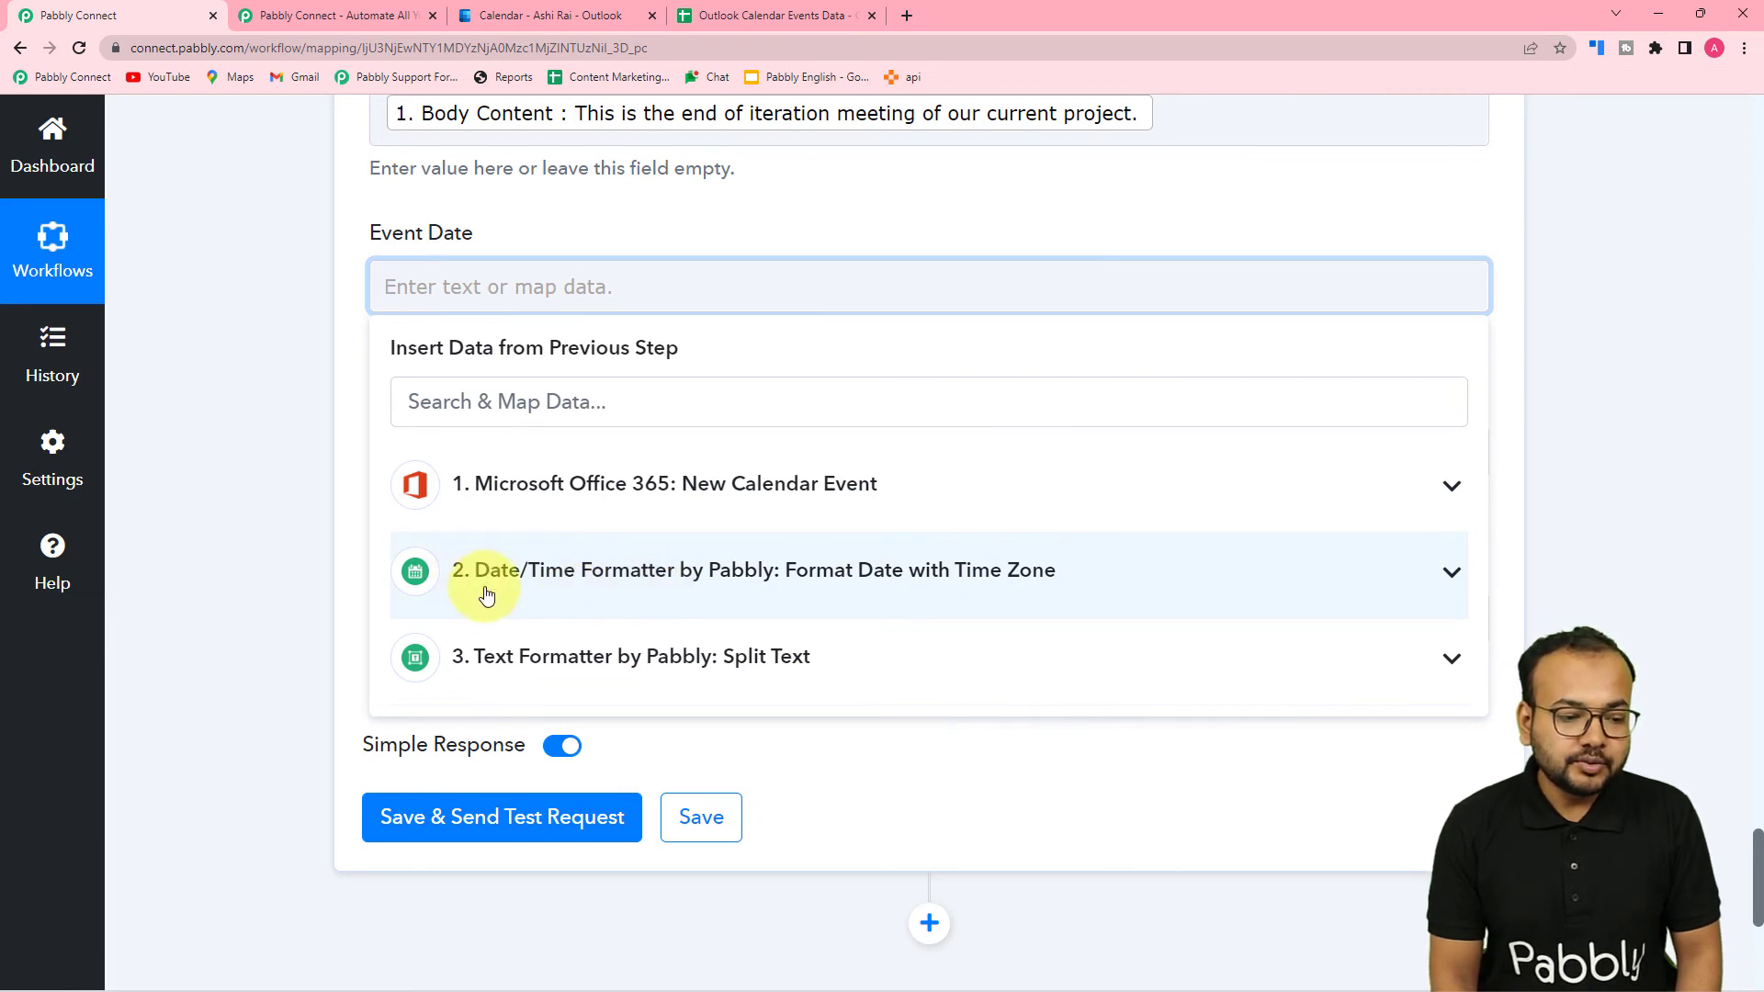
click(514, 663)
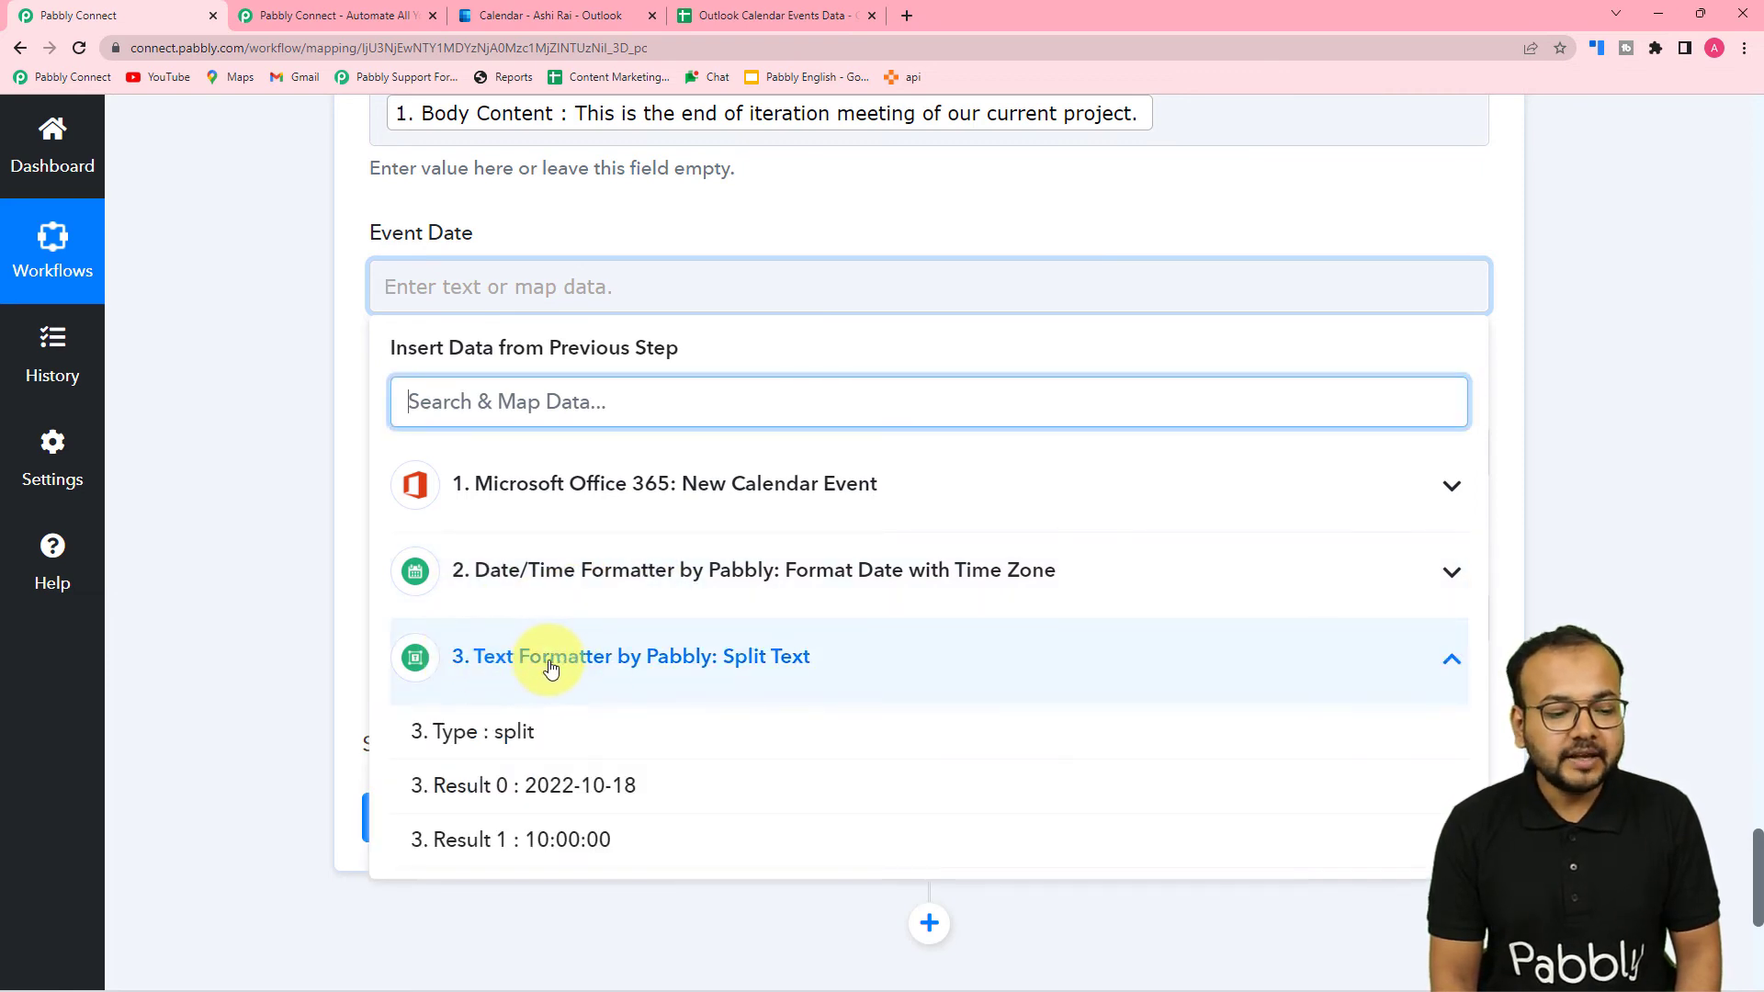
click(524, 786)
click(244, 498)
Map the Event Timing field to Result 1 from the Text Formatter Split Text step.
scroll(414, 296, down, 2)
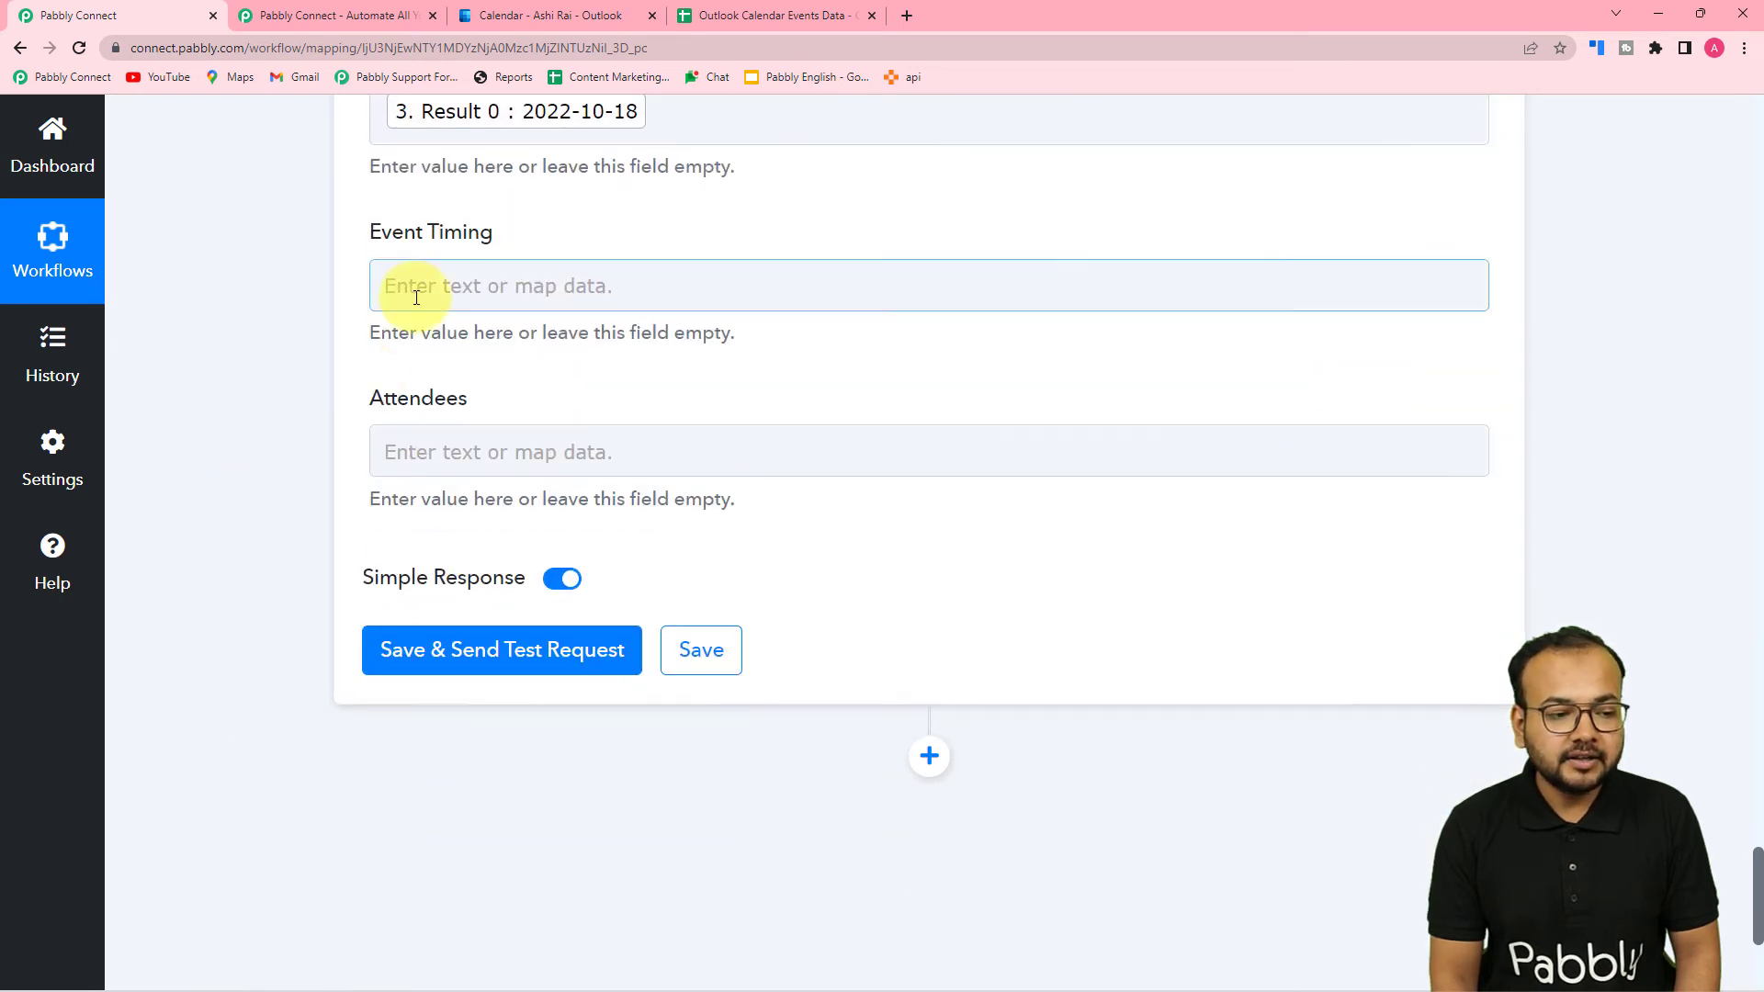
click(413, 296)
click(476, 658)
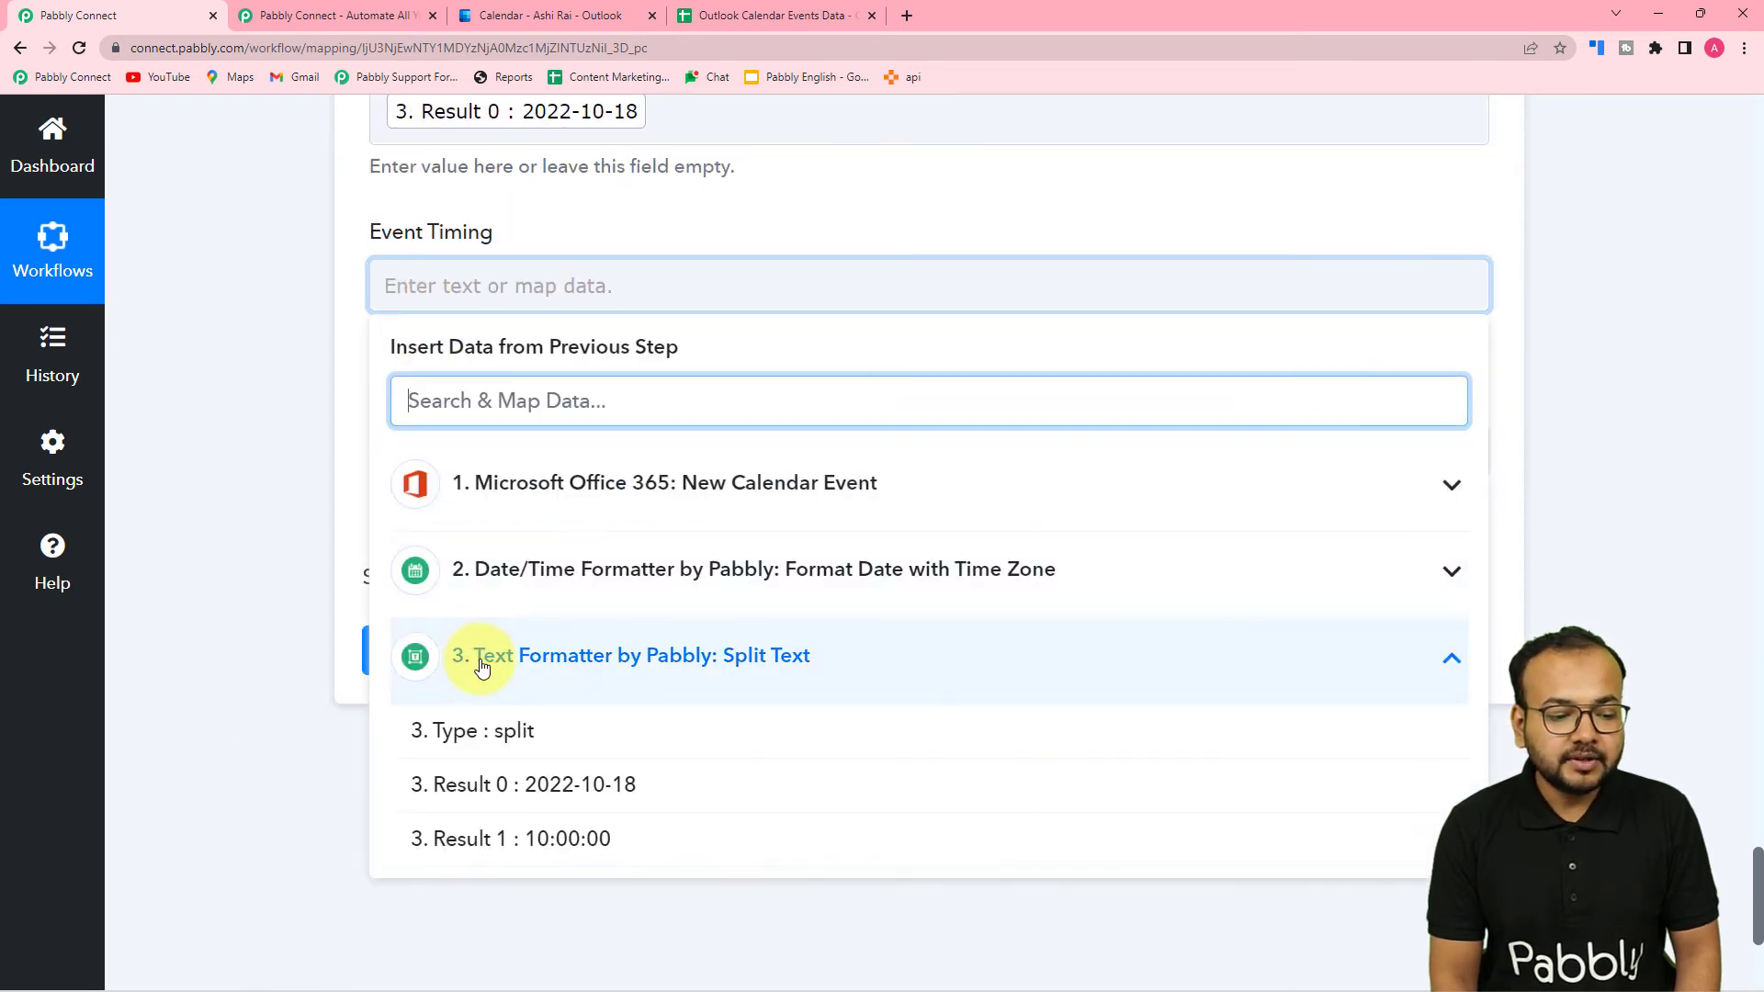
click(487, 838)
click(229, 432)
Map the Attendees field to Attendees 0 EmailAddress Address from the Microsoft Office 365 New Calendar Event step.
scroll(565, 440, down, 1)
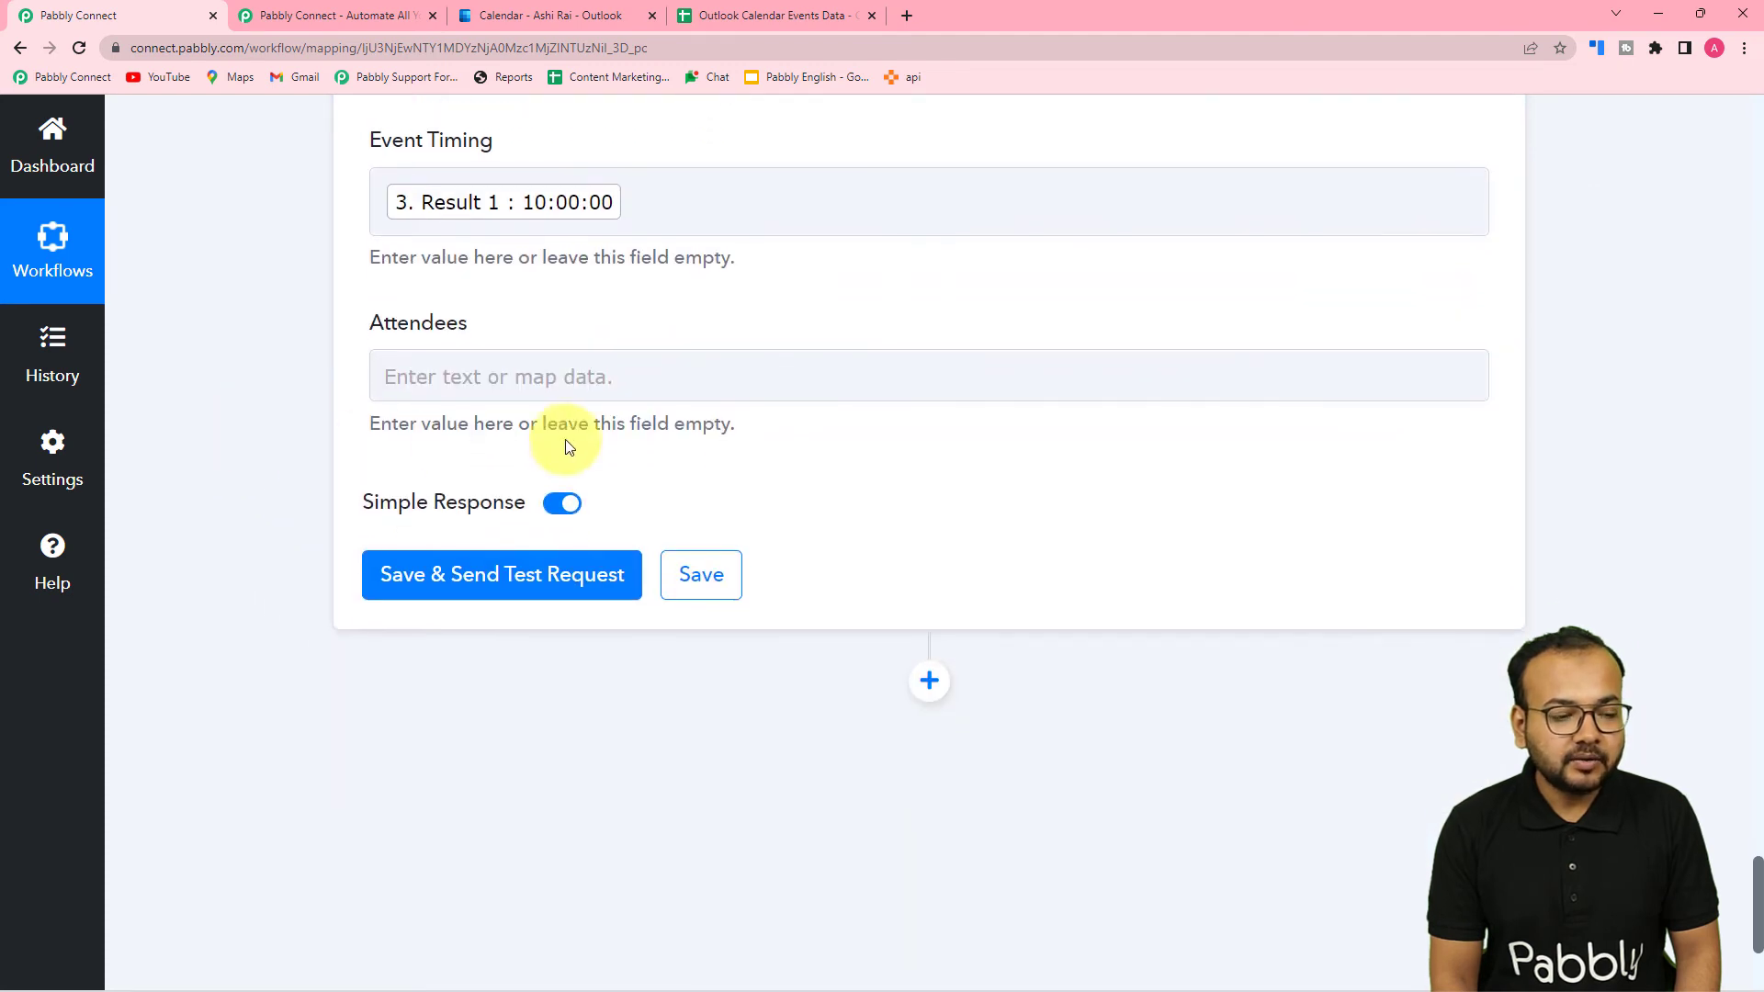
click(568, 375)
click(579, 565)
scroll(577, 741, down, 3)
scroll(576, 740, down, 15)
scroll(575, 741, down, 15)
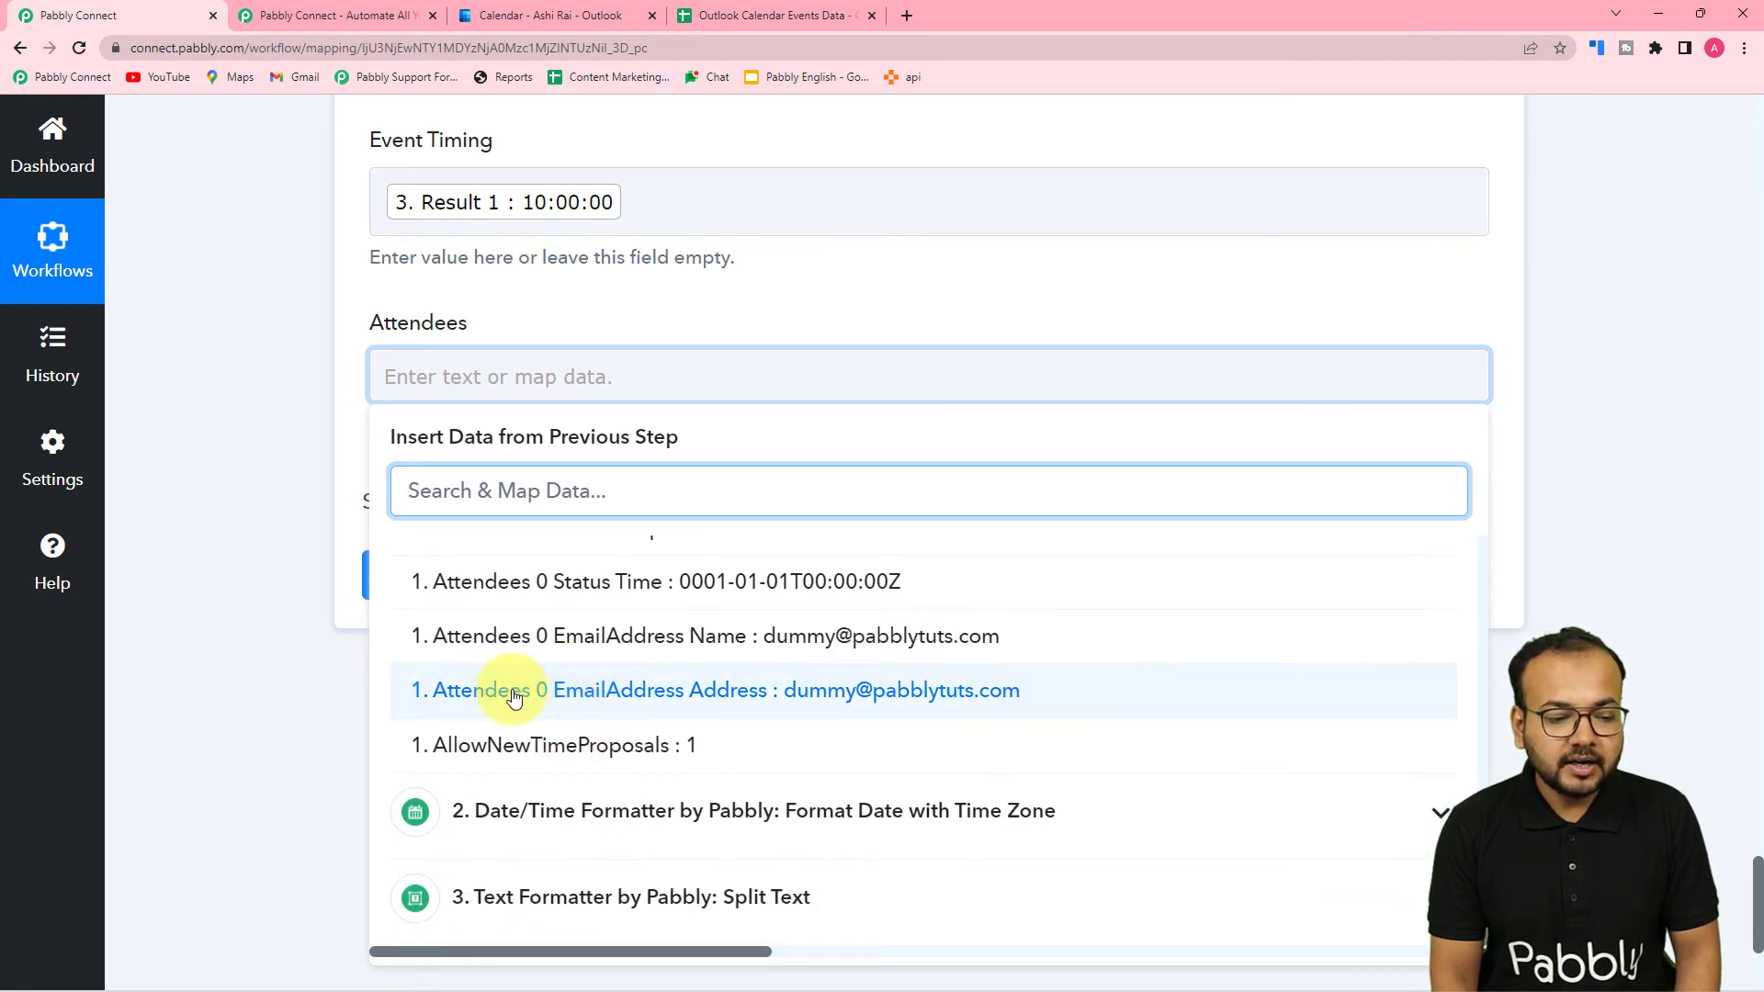
click(689, 691)
click(222, 428)
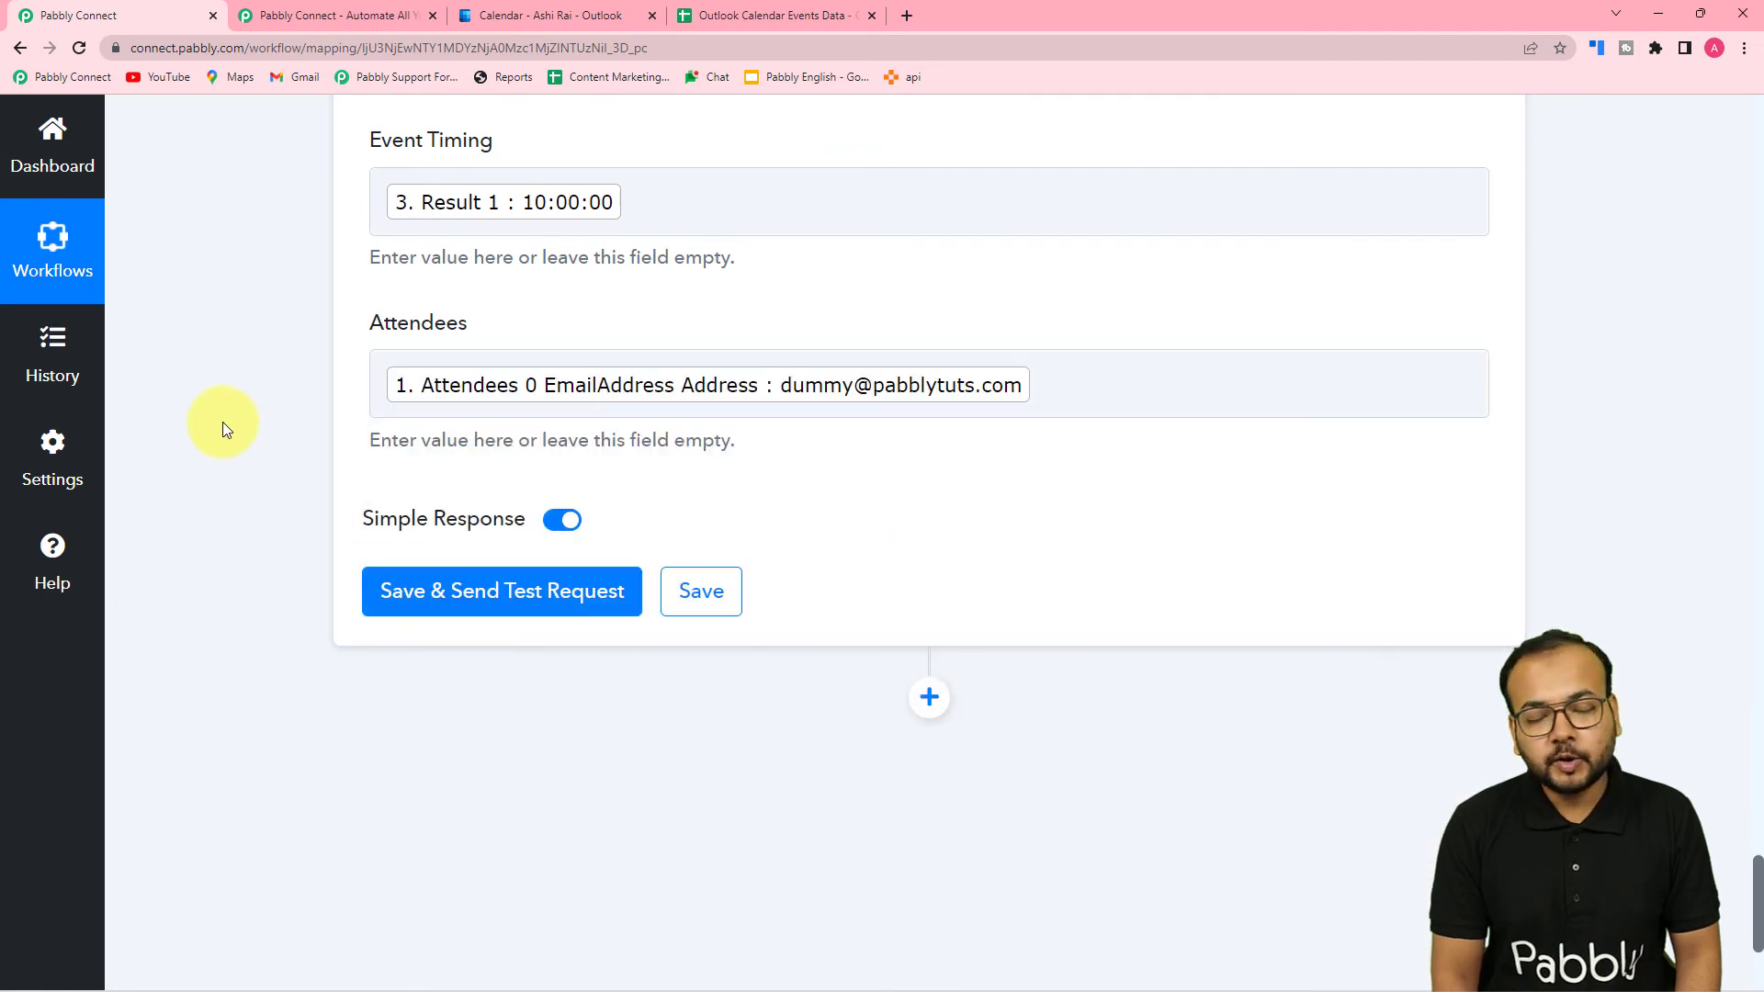
Save the Google Sheets Add New Row action and send a test request with the mapped event data.
click(748, 16)
click(105, 16)
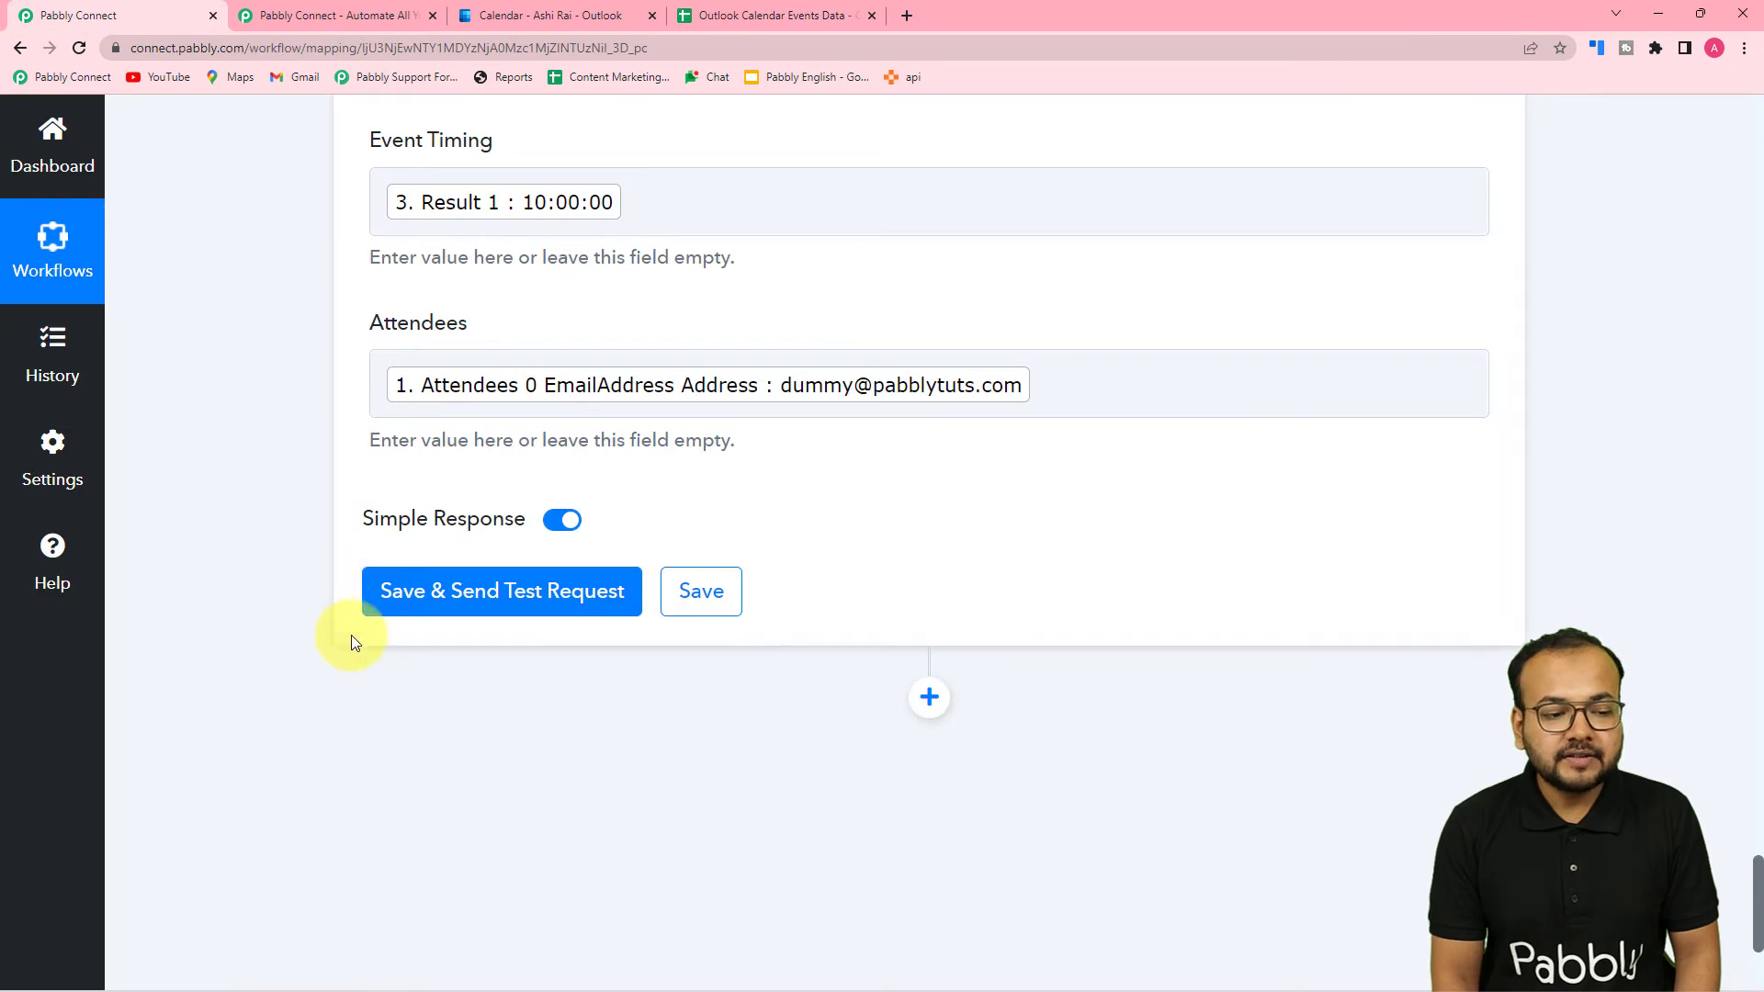
click(454, 602)
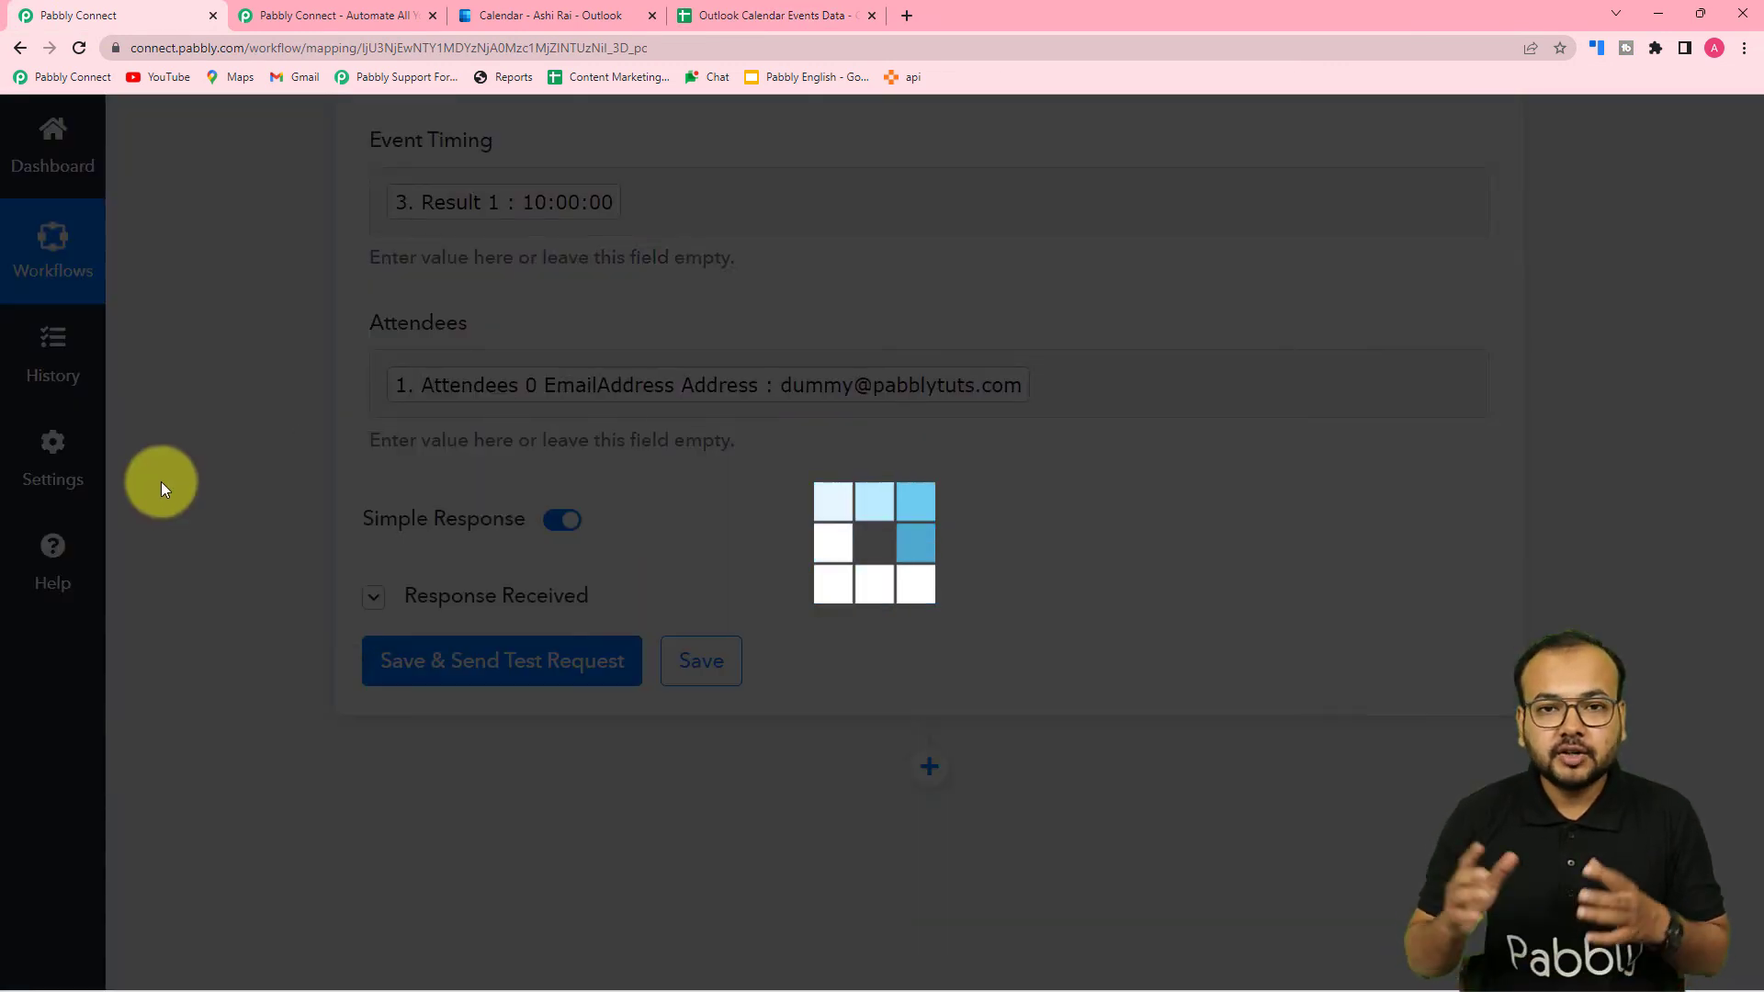
scroll(226, 500, down, 5)
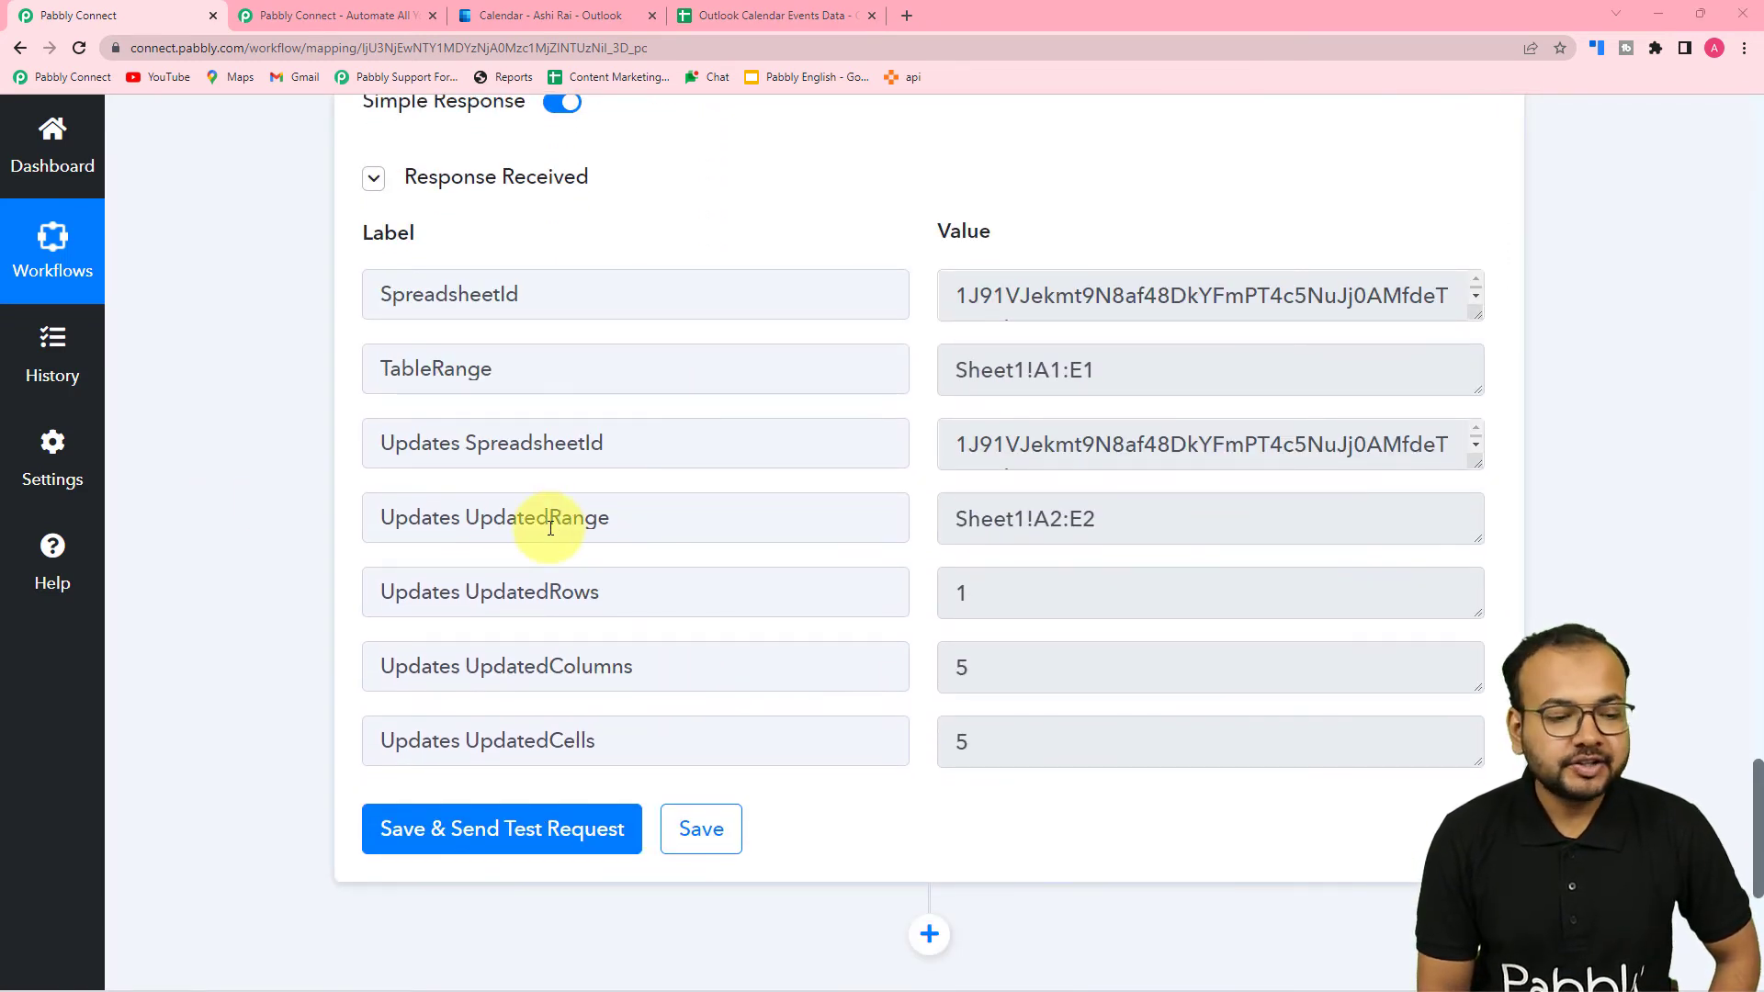
Switch to the Outlook Calendar Events Data spreadsheet and examine row 2 through the Attendees column at 125% zoom.
click(762, 20)
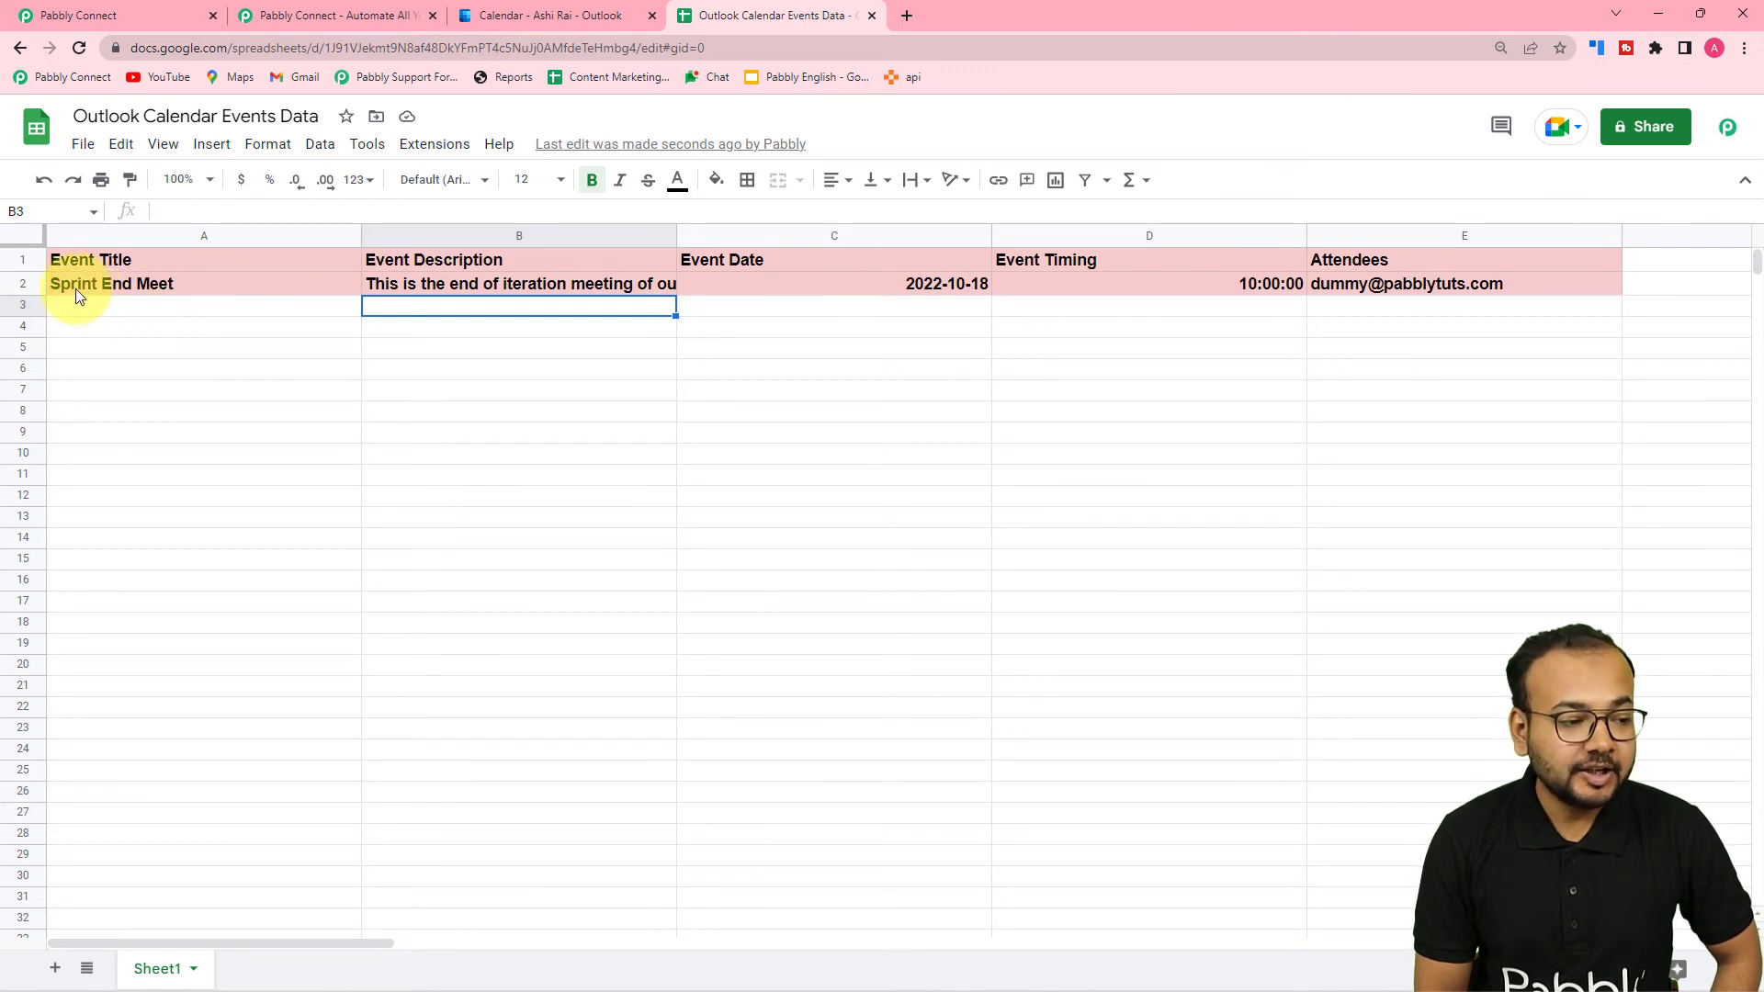
click(210, 186)
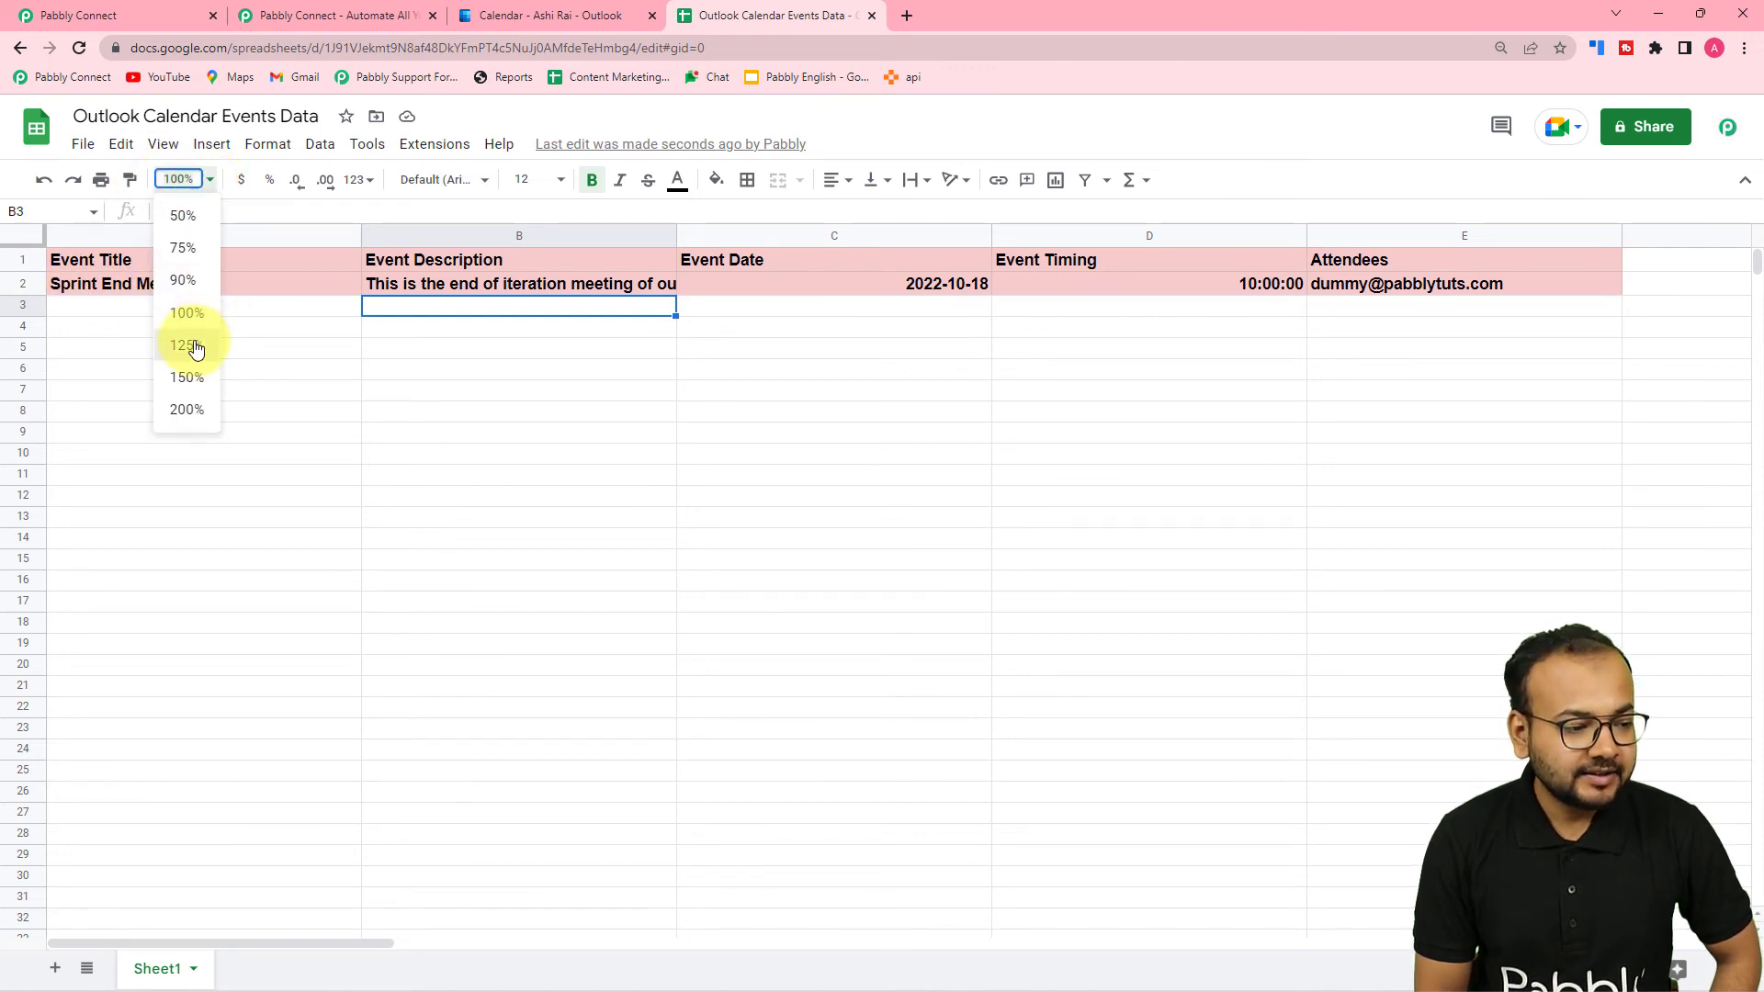
click(189, 342)
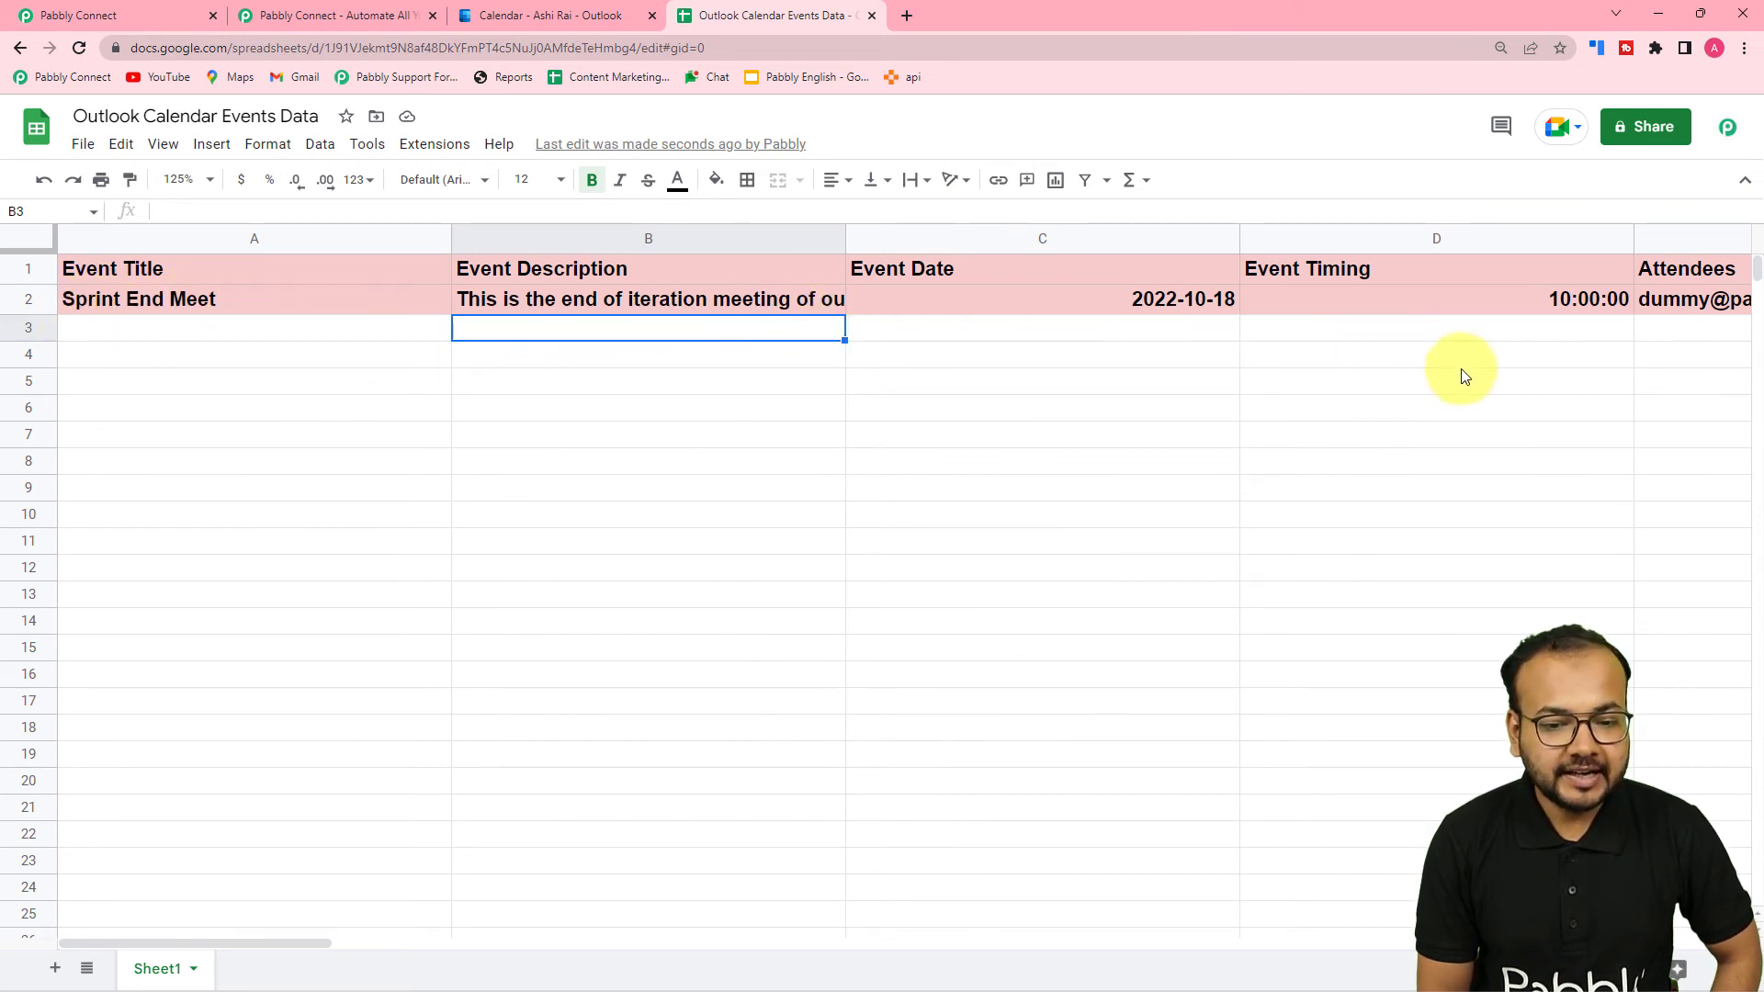
key(Right)
key(Right)
key(Right)
key(Right)
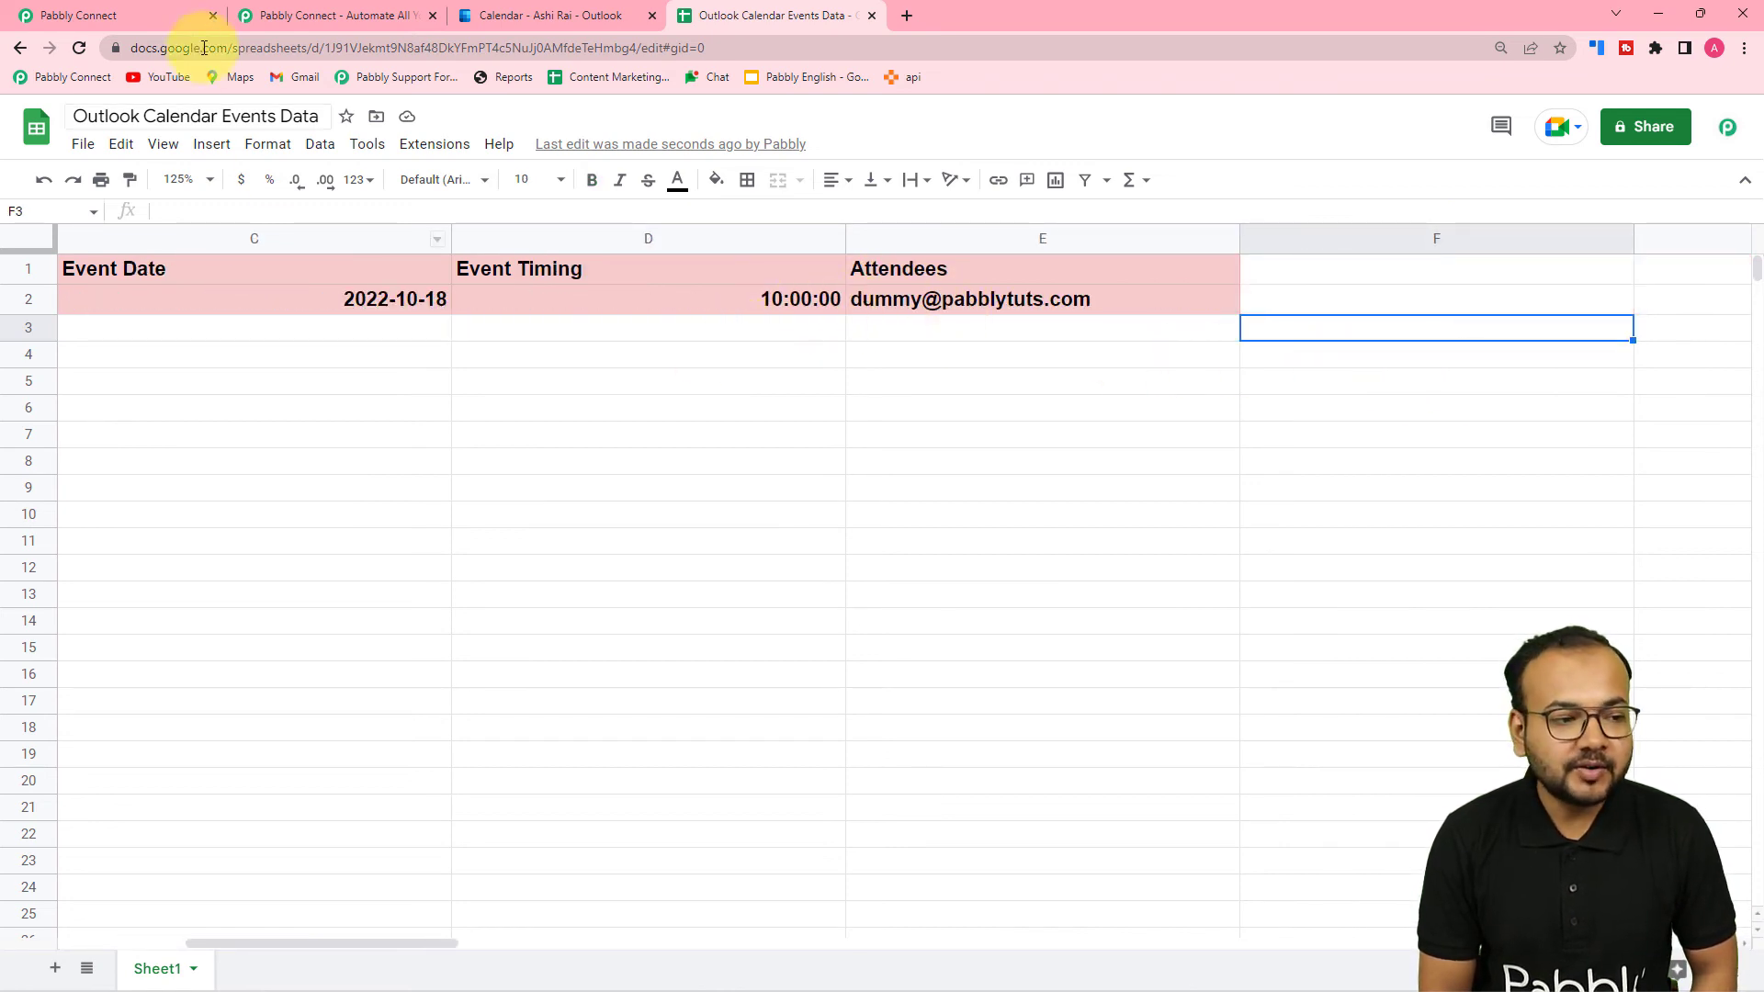
Return to the Pabbly Connect workflow and compare the Event Description mapping with the body fields offered by the New Calendar Event step.
click(145, 11)
scroll(357, 441, up, 10)
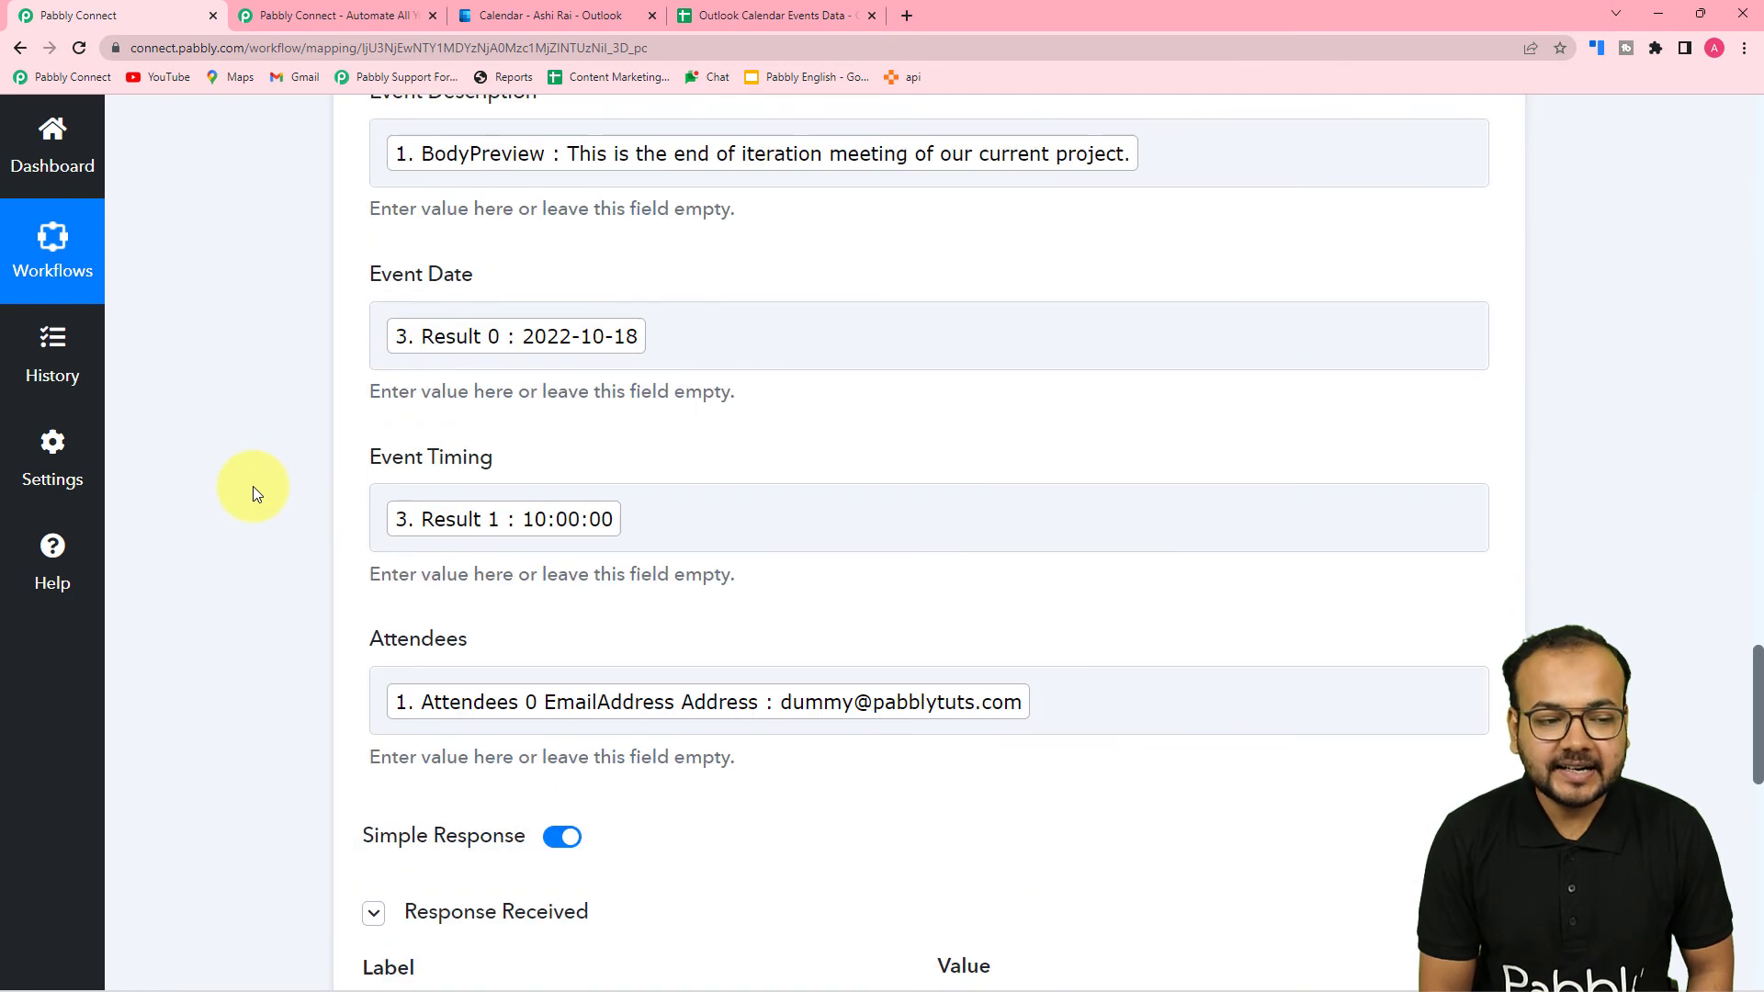
scroll(252, 487, up, 3)
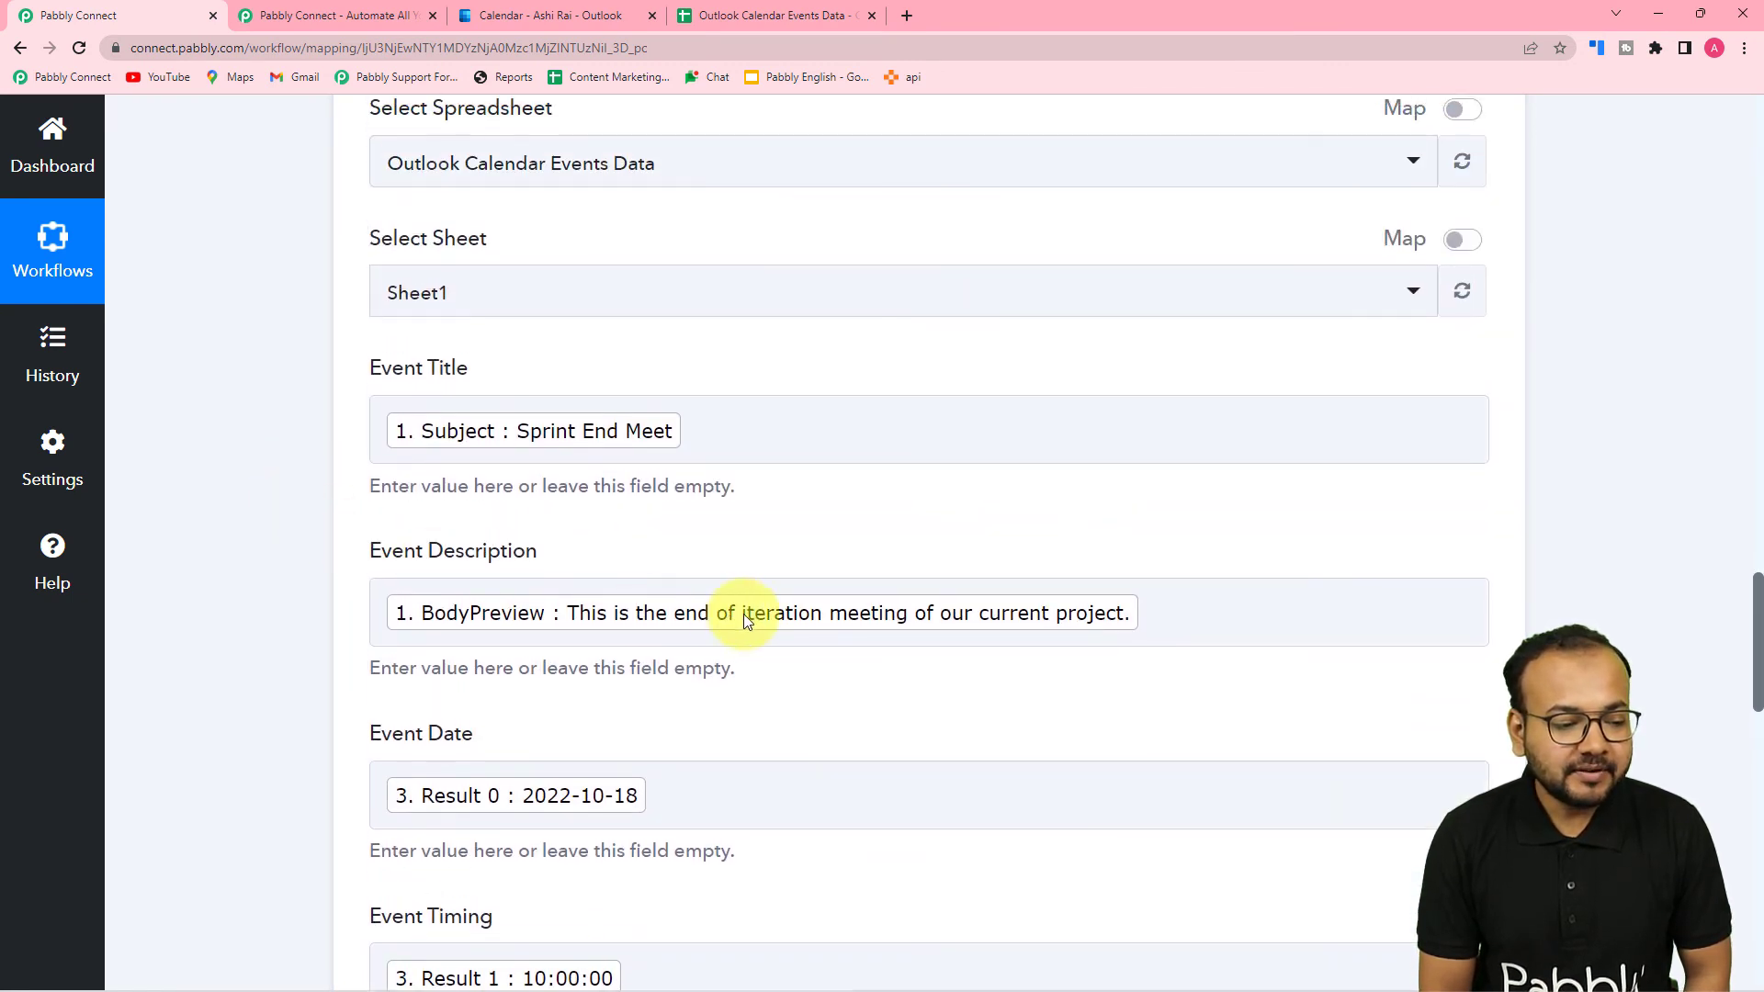
click(381, 583)
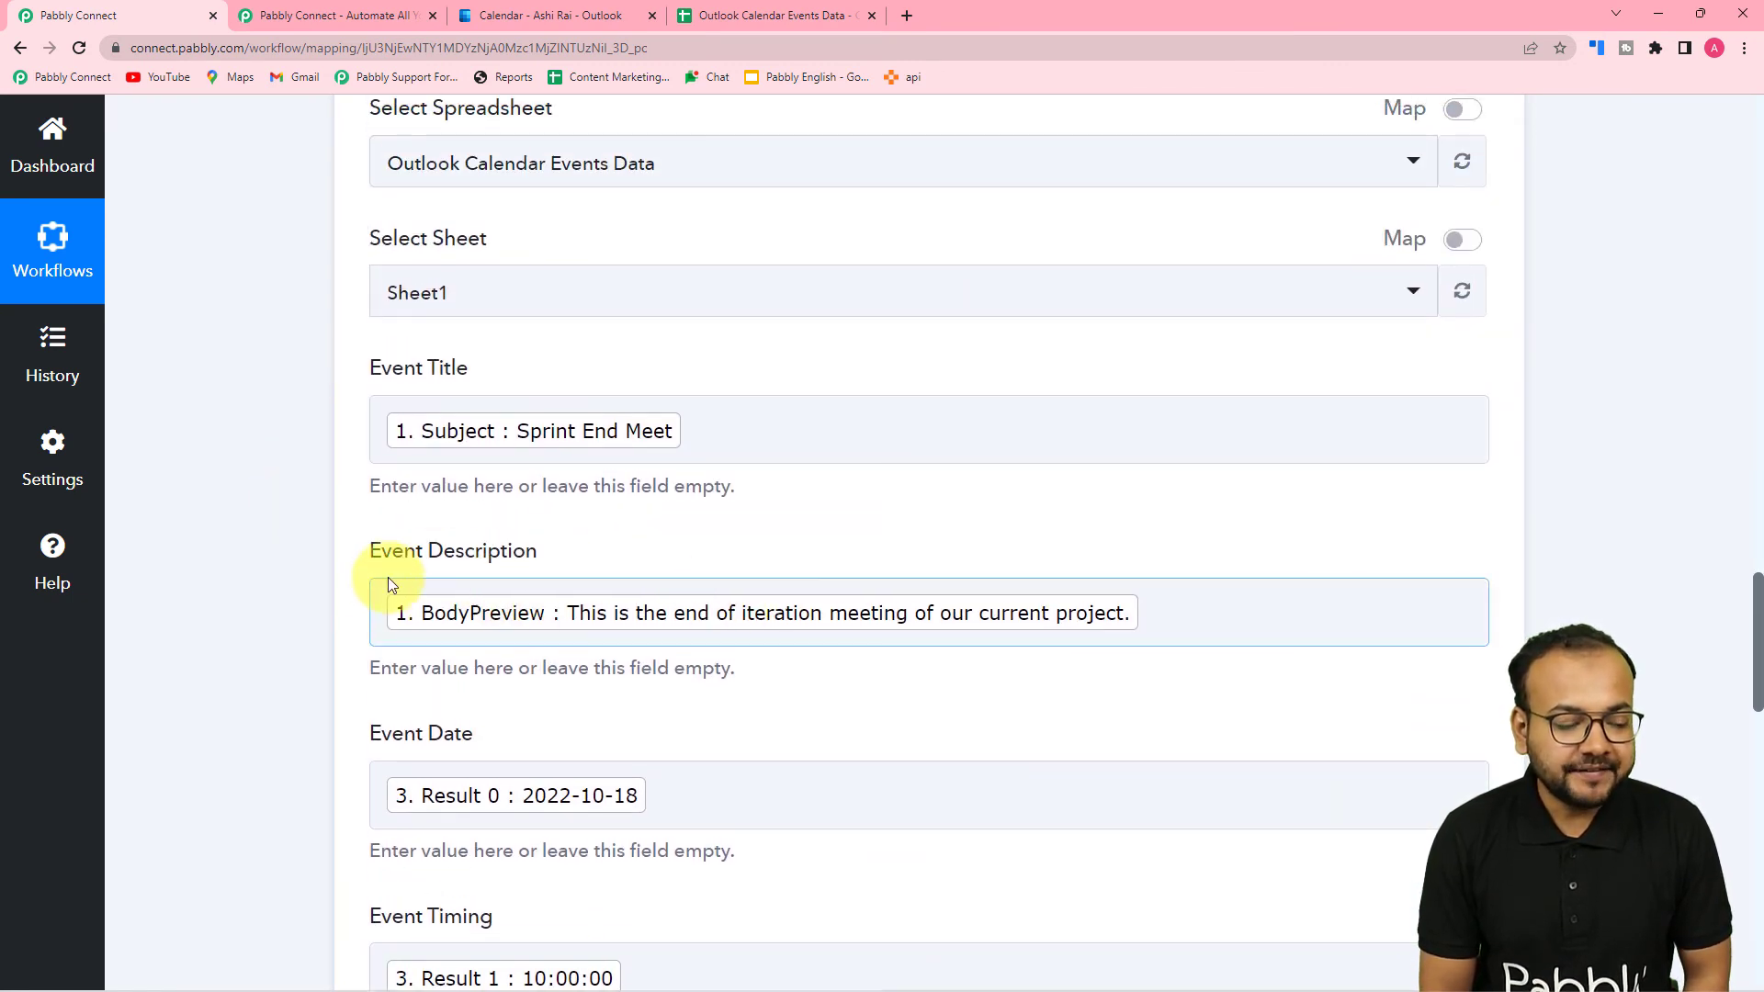
click(1276, 624)
scroll(1221, 630, down, 3)
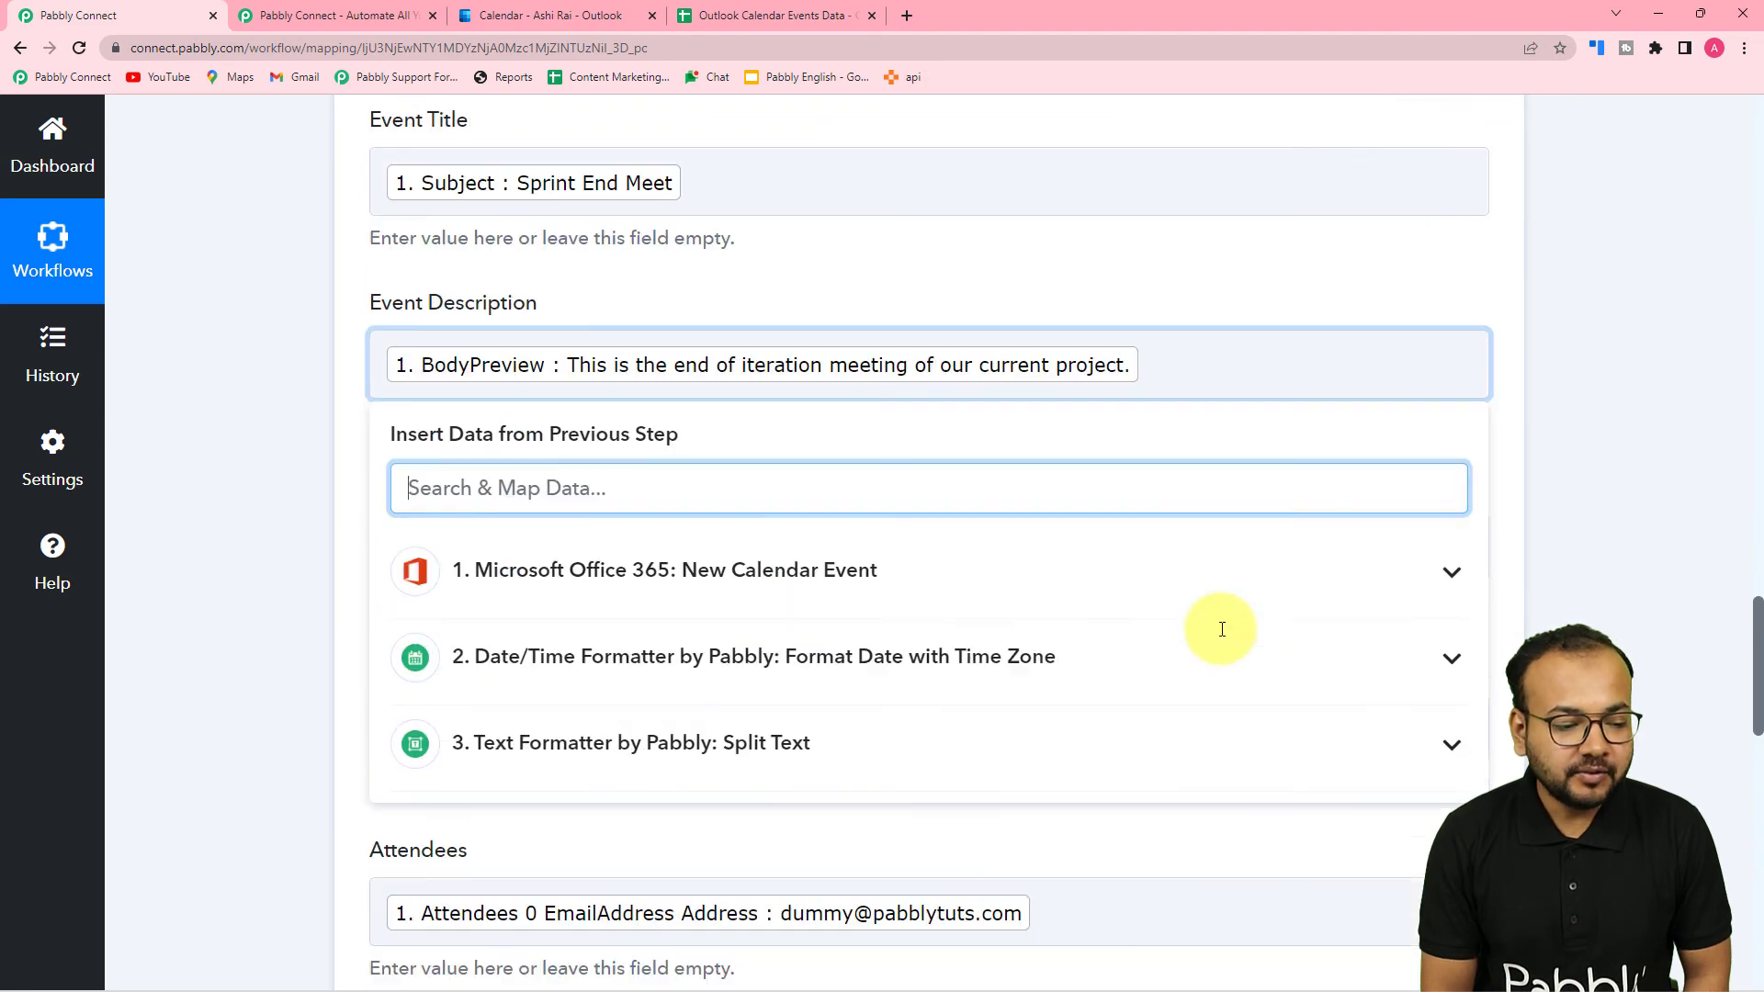
click(556, 569)
scroll(504, 843, down, 3)
scroll(505, 852, down, 10)
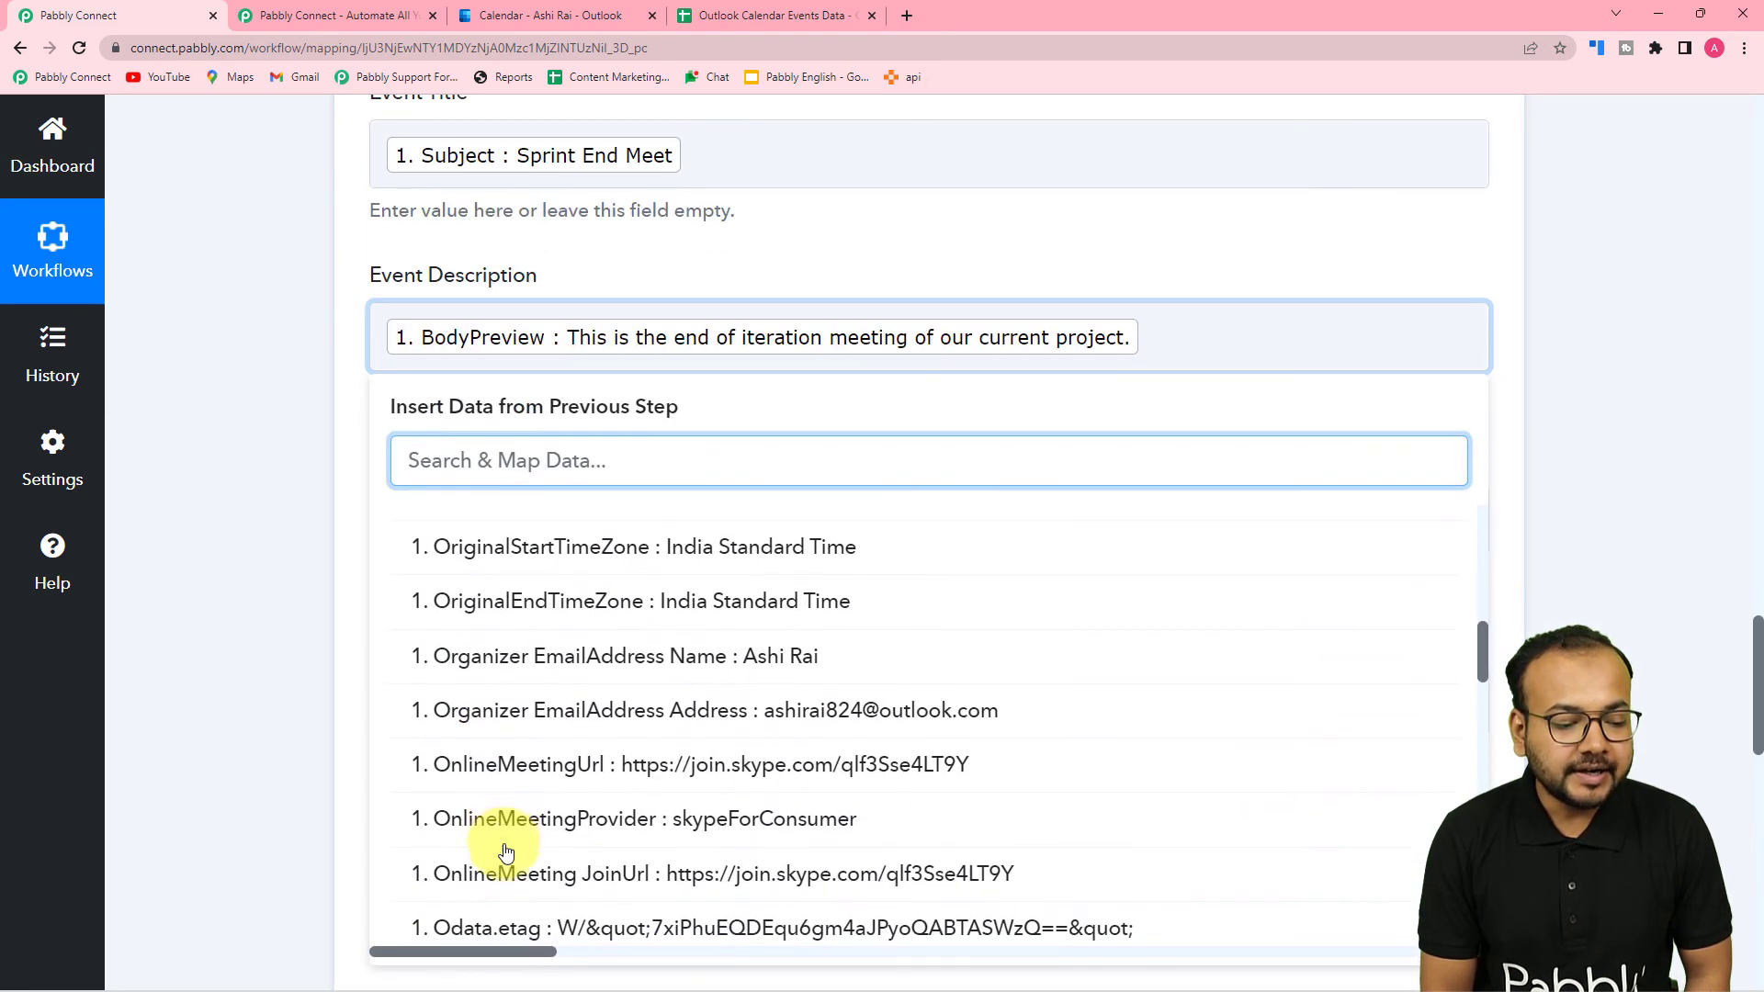
scroll(505, 851, down, 10)
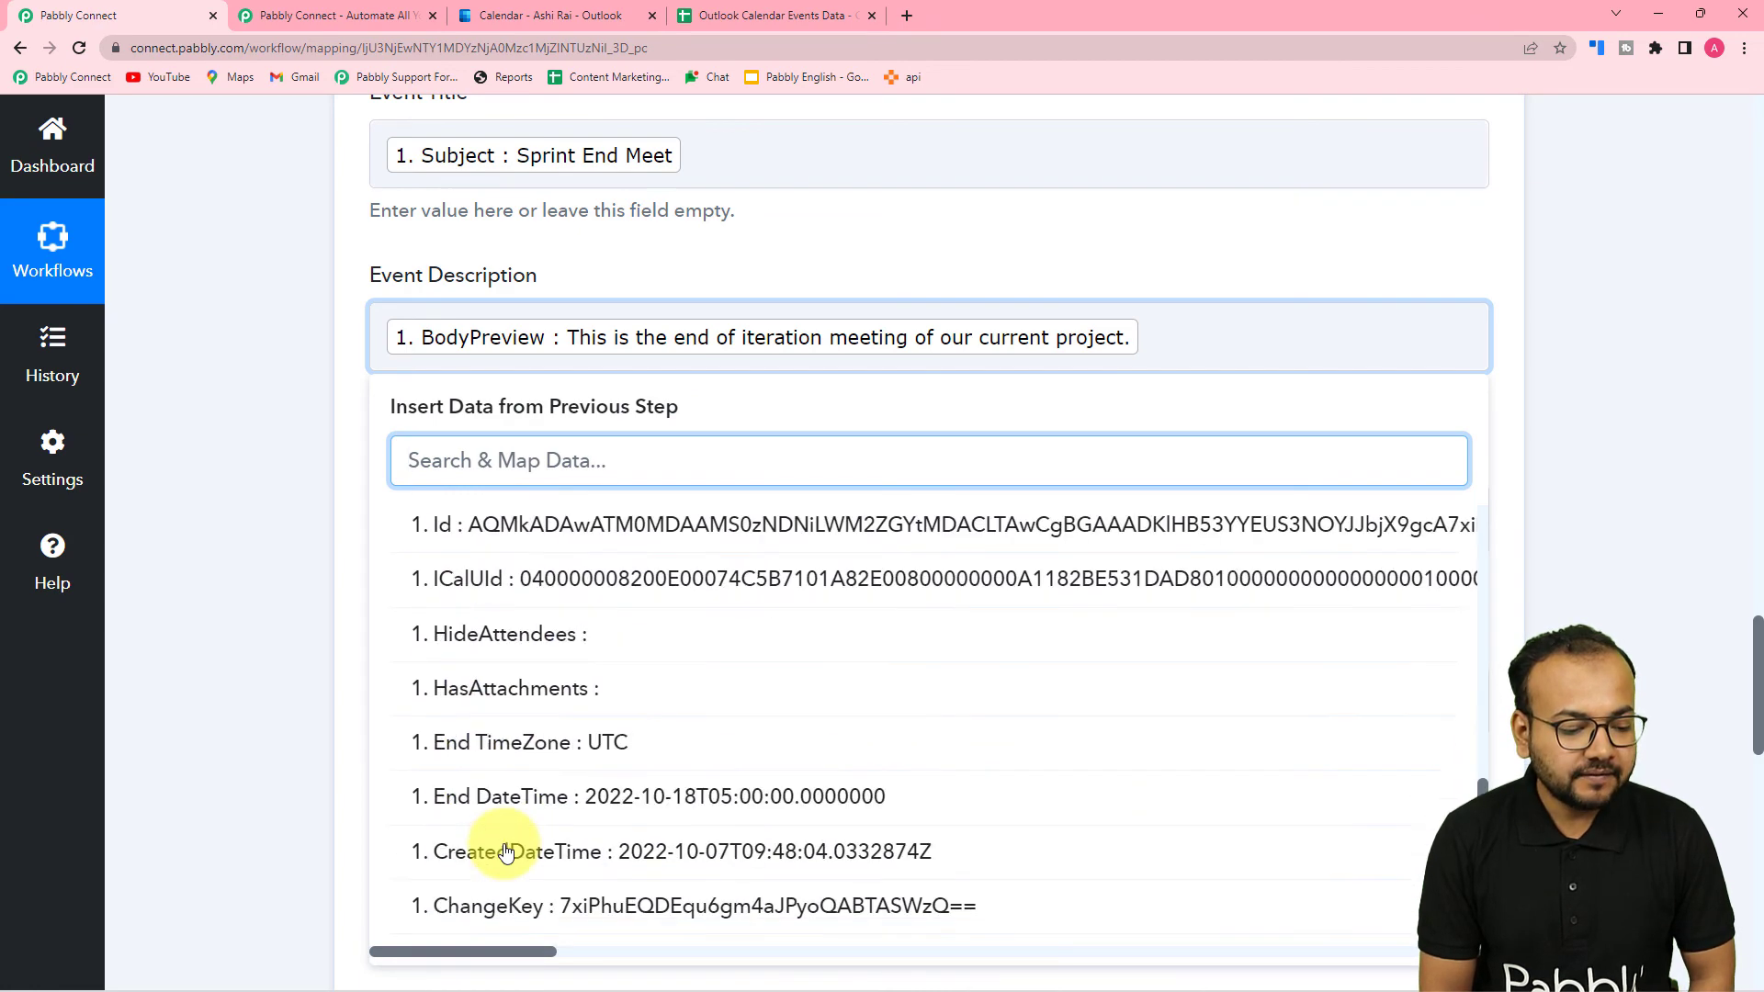
scroll(505, 852, down, 3)
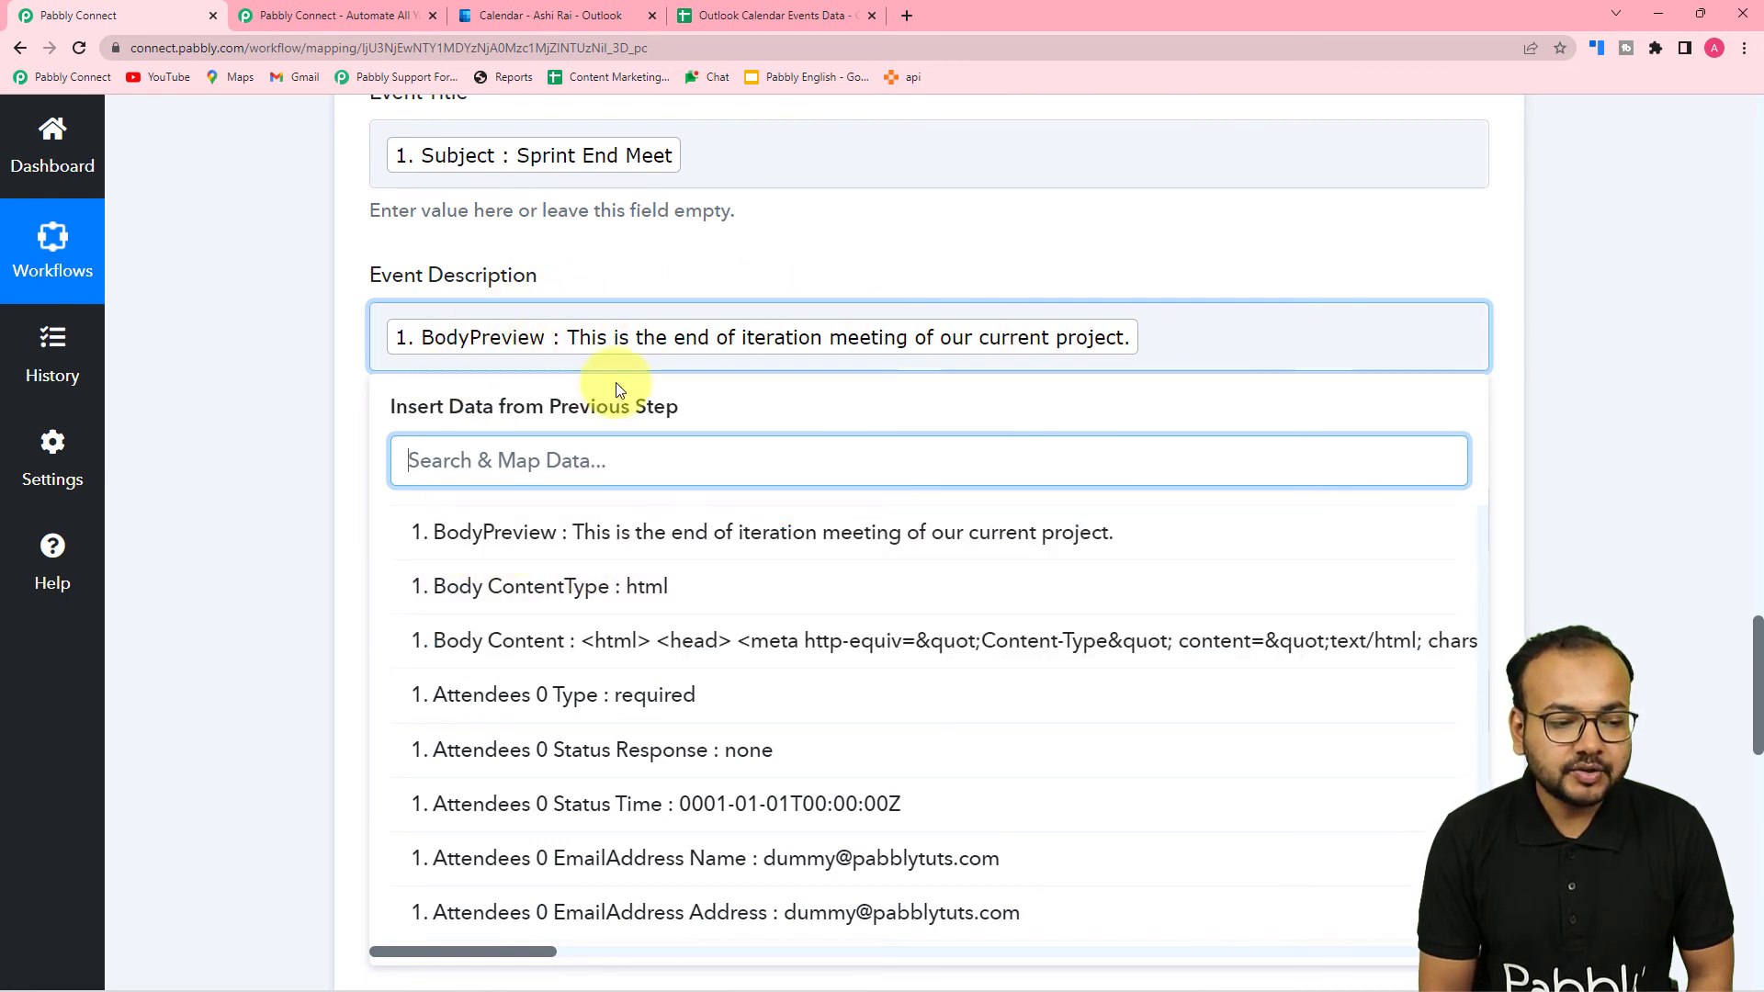
click(157, 421)
Collapse the Microsoft Office 365 New Calendar Event trigger at the start of the workflow.
scroll(157, 421, up, 15)
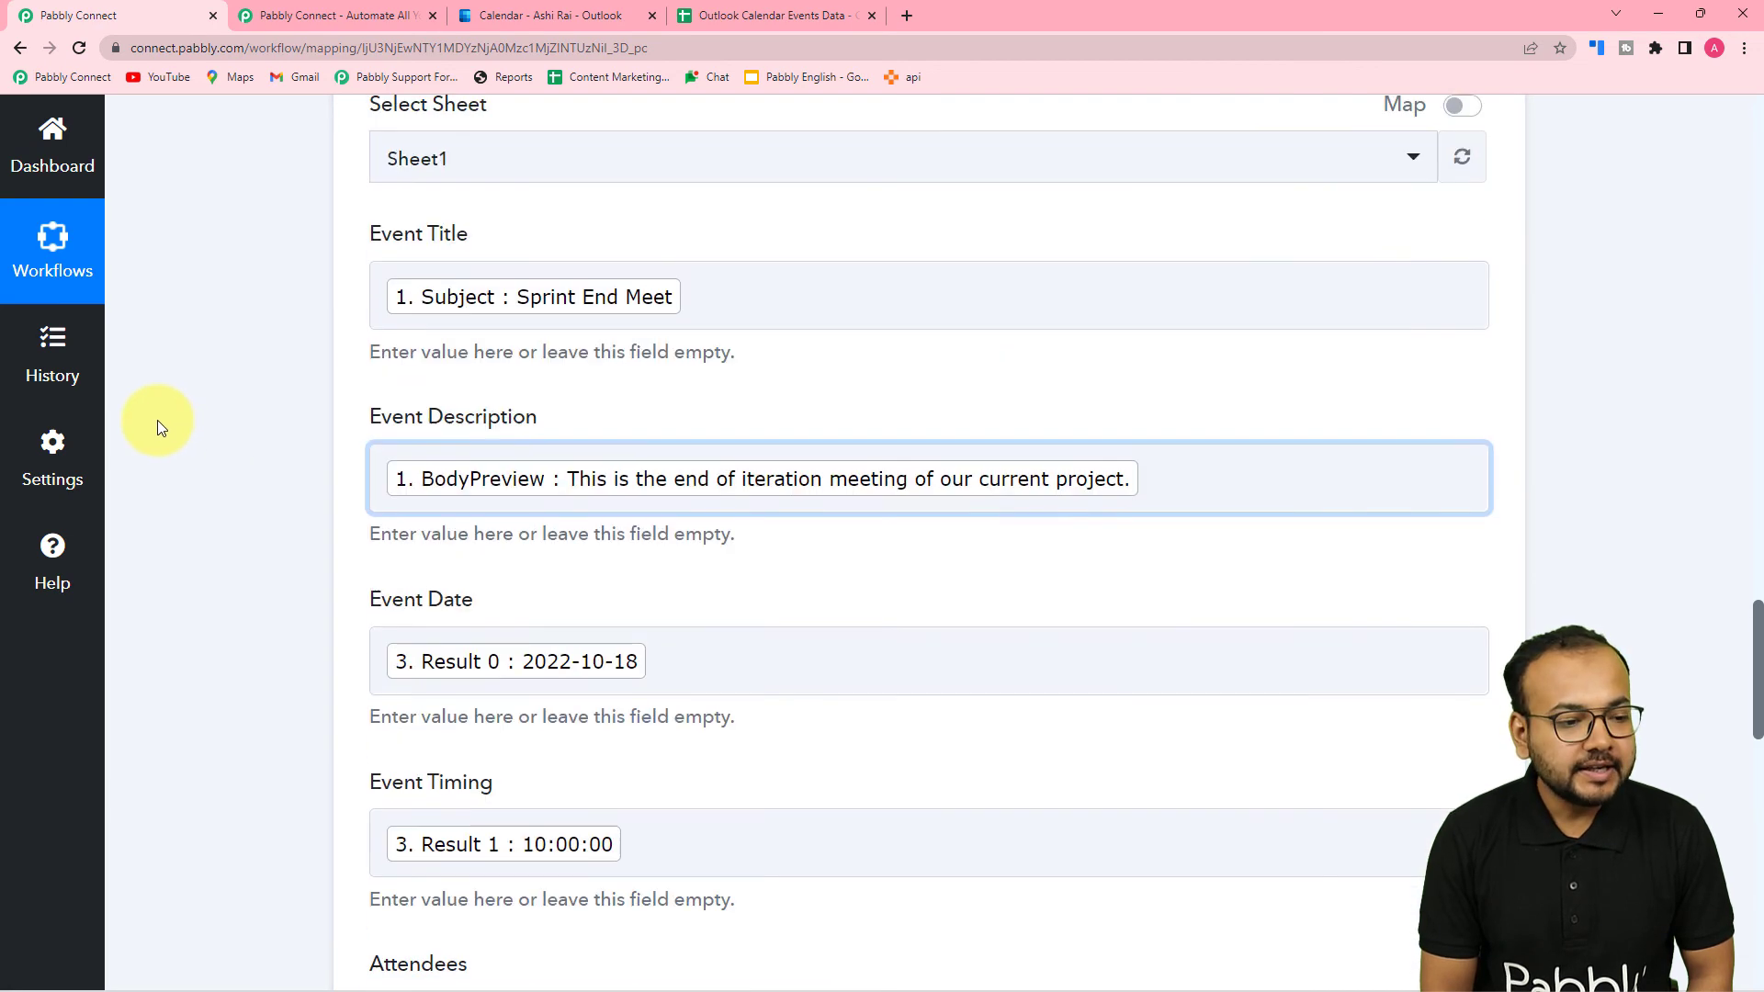
scroll(157, 421, up, 20)
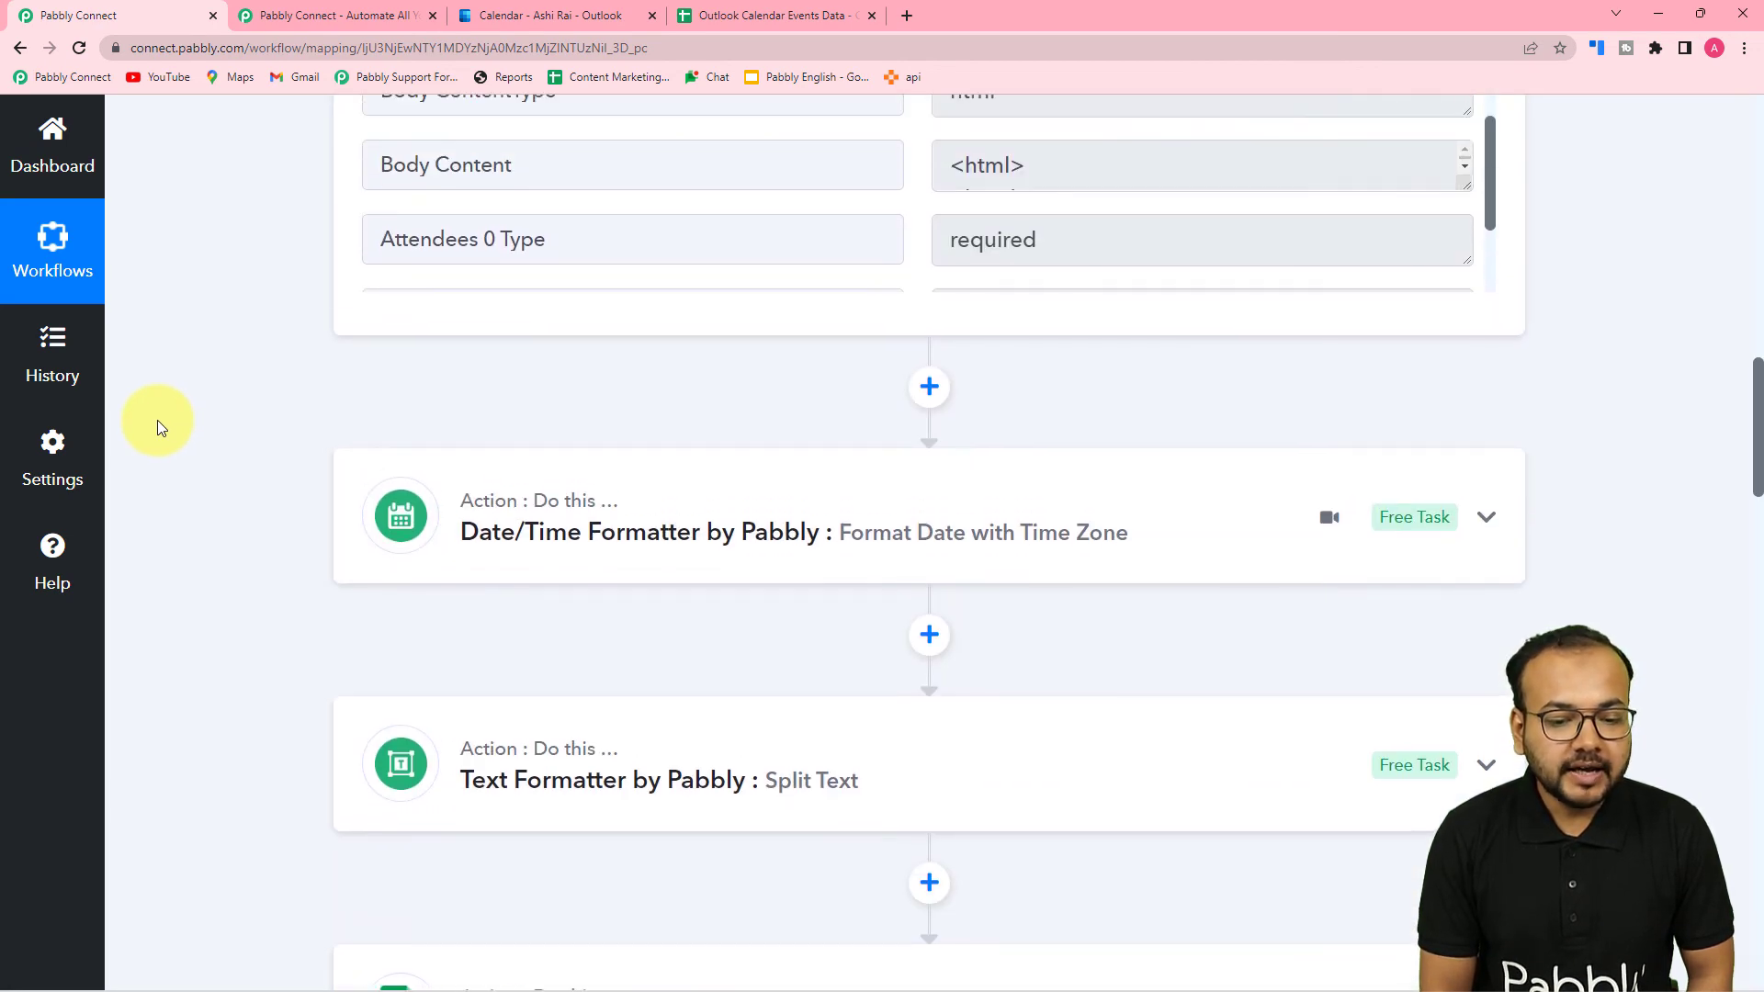
scroll(157, 421, up, 1)
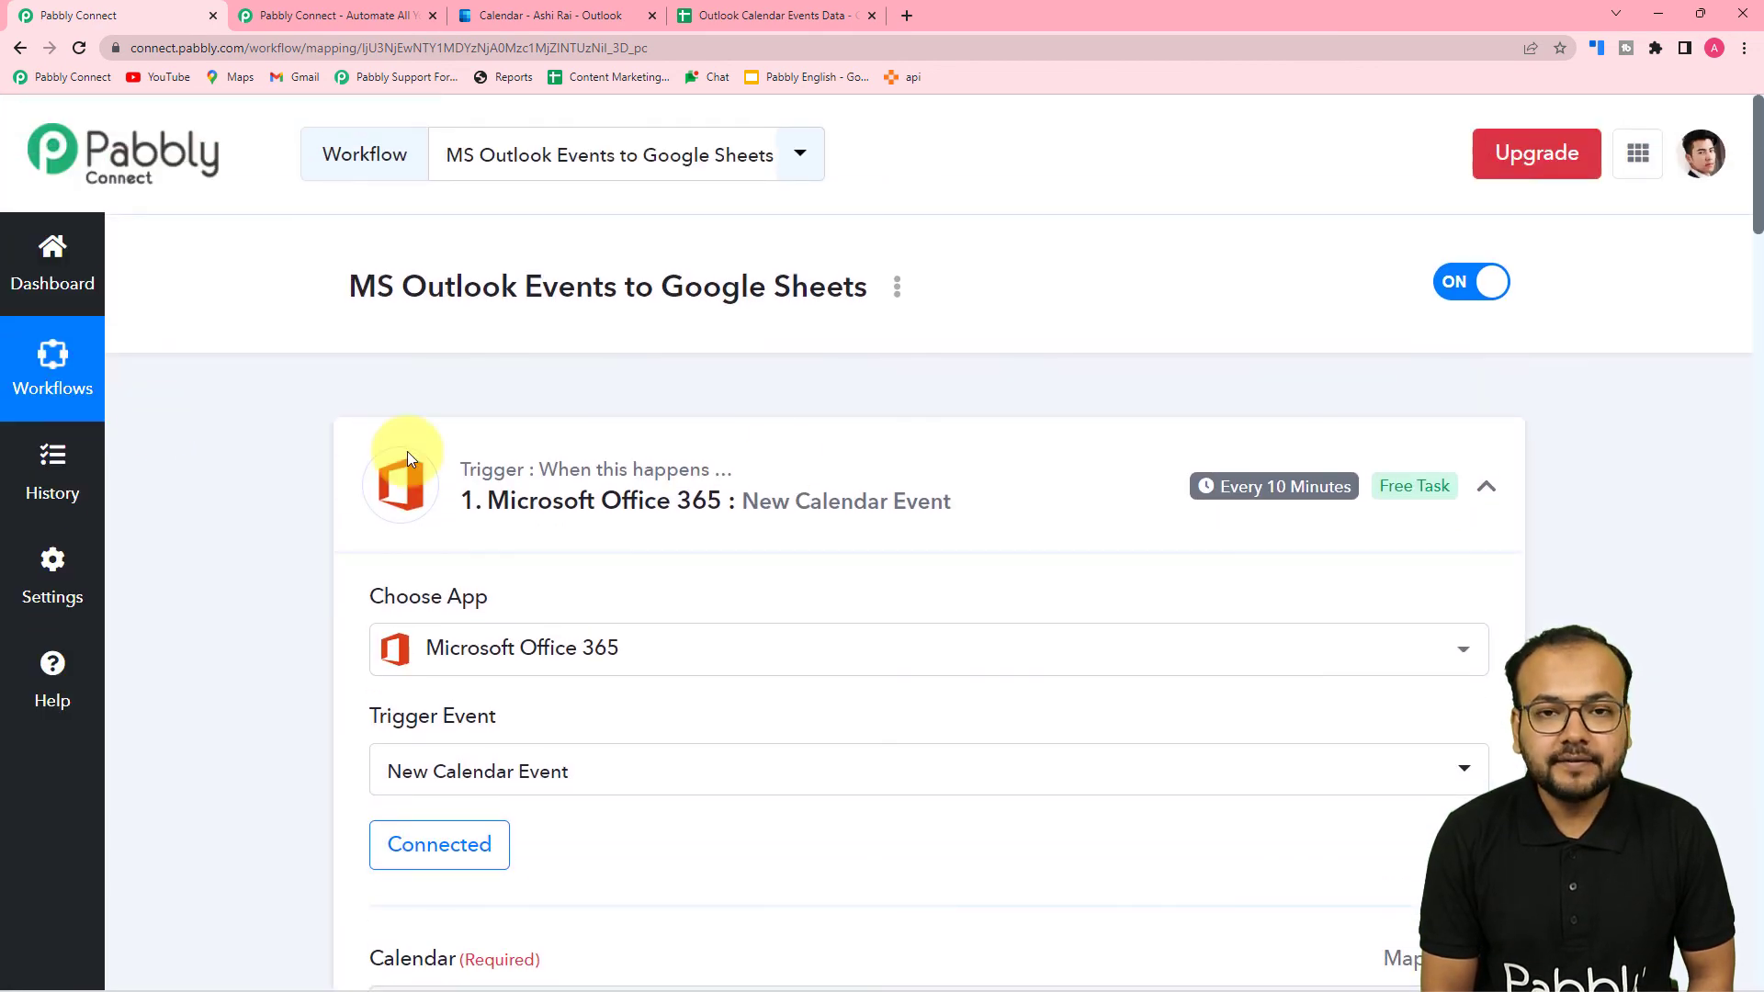
click(1481, 489)
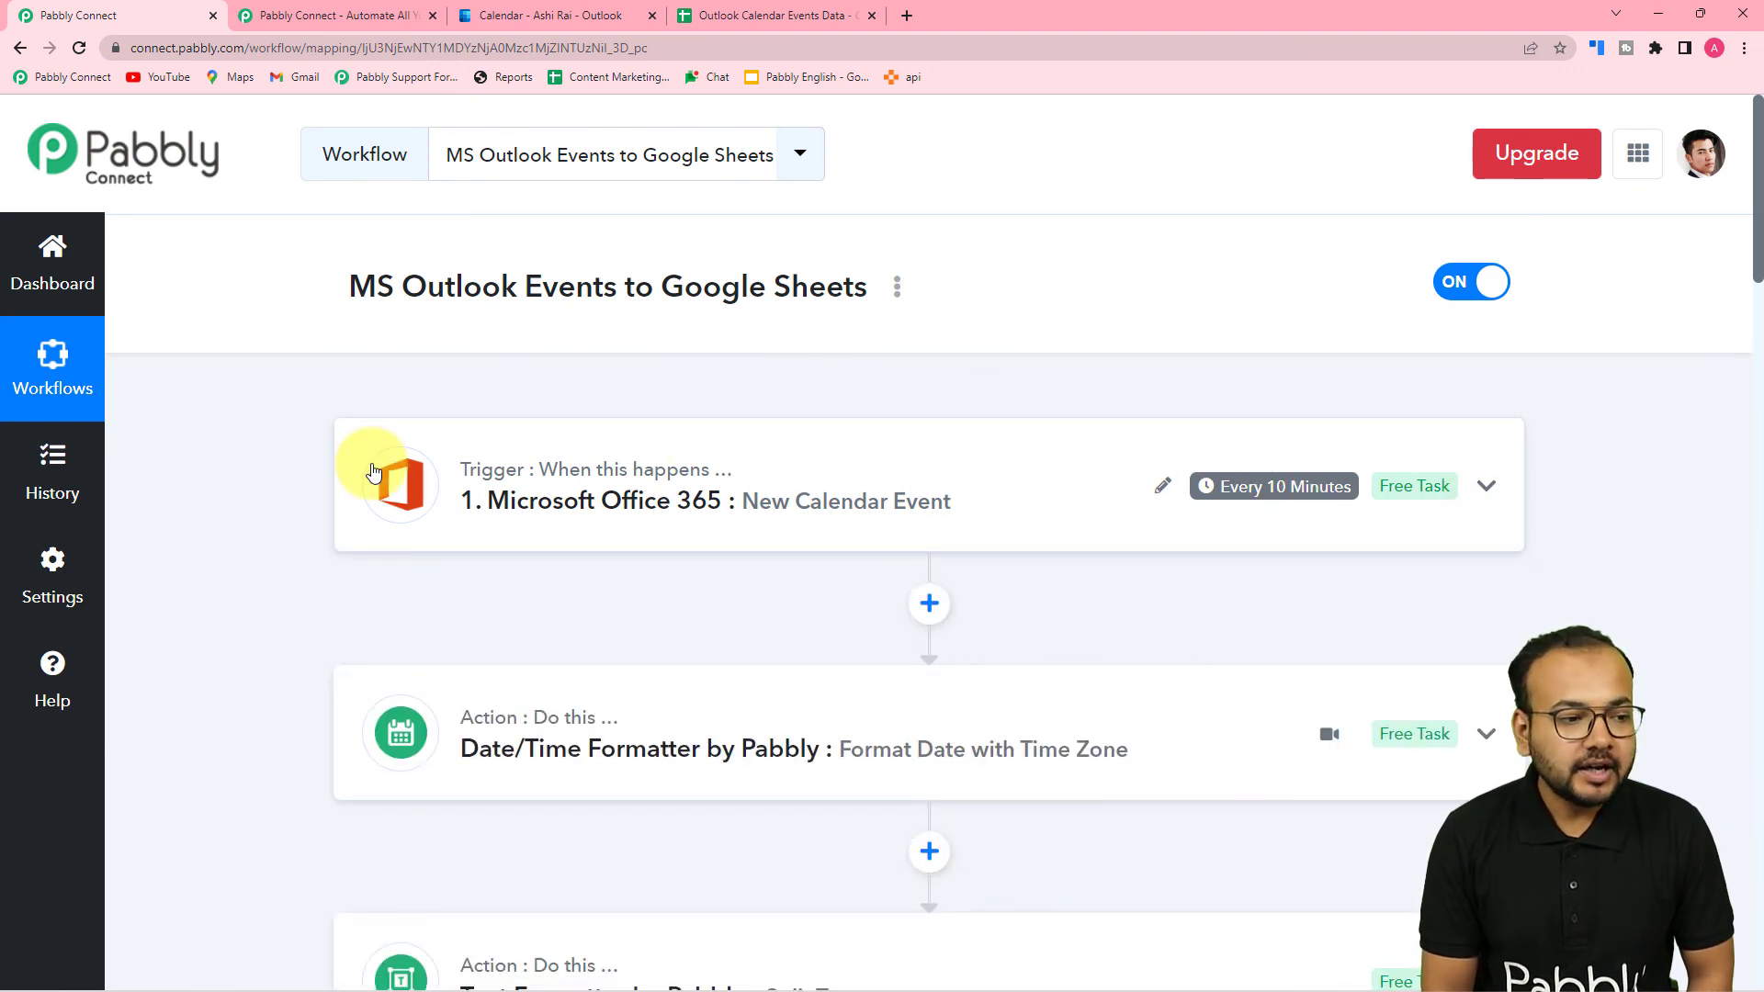
Close the Sprint End Meet event details in the Outlook calendar, check the spreadsheet's event row, and return to the Pabbly Connect workflow.
click(513, 14)
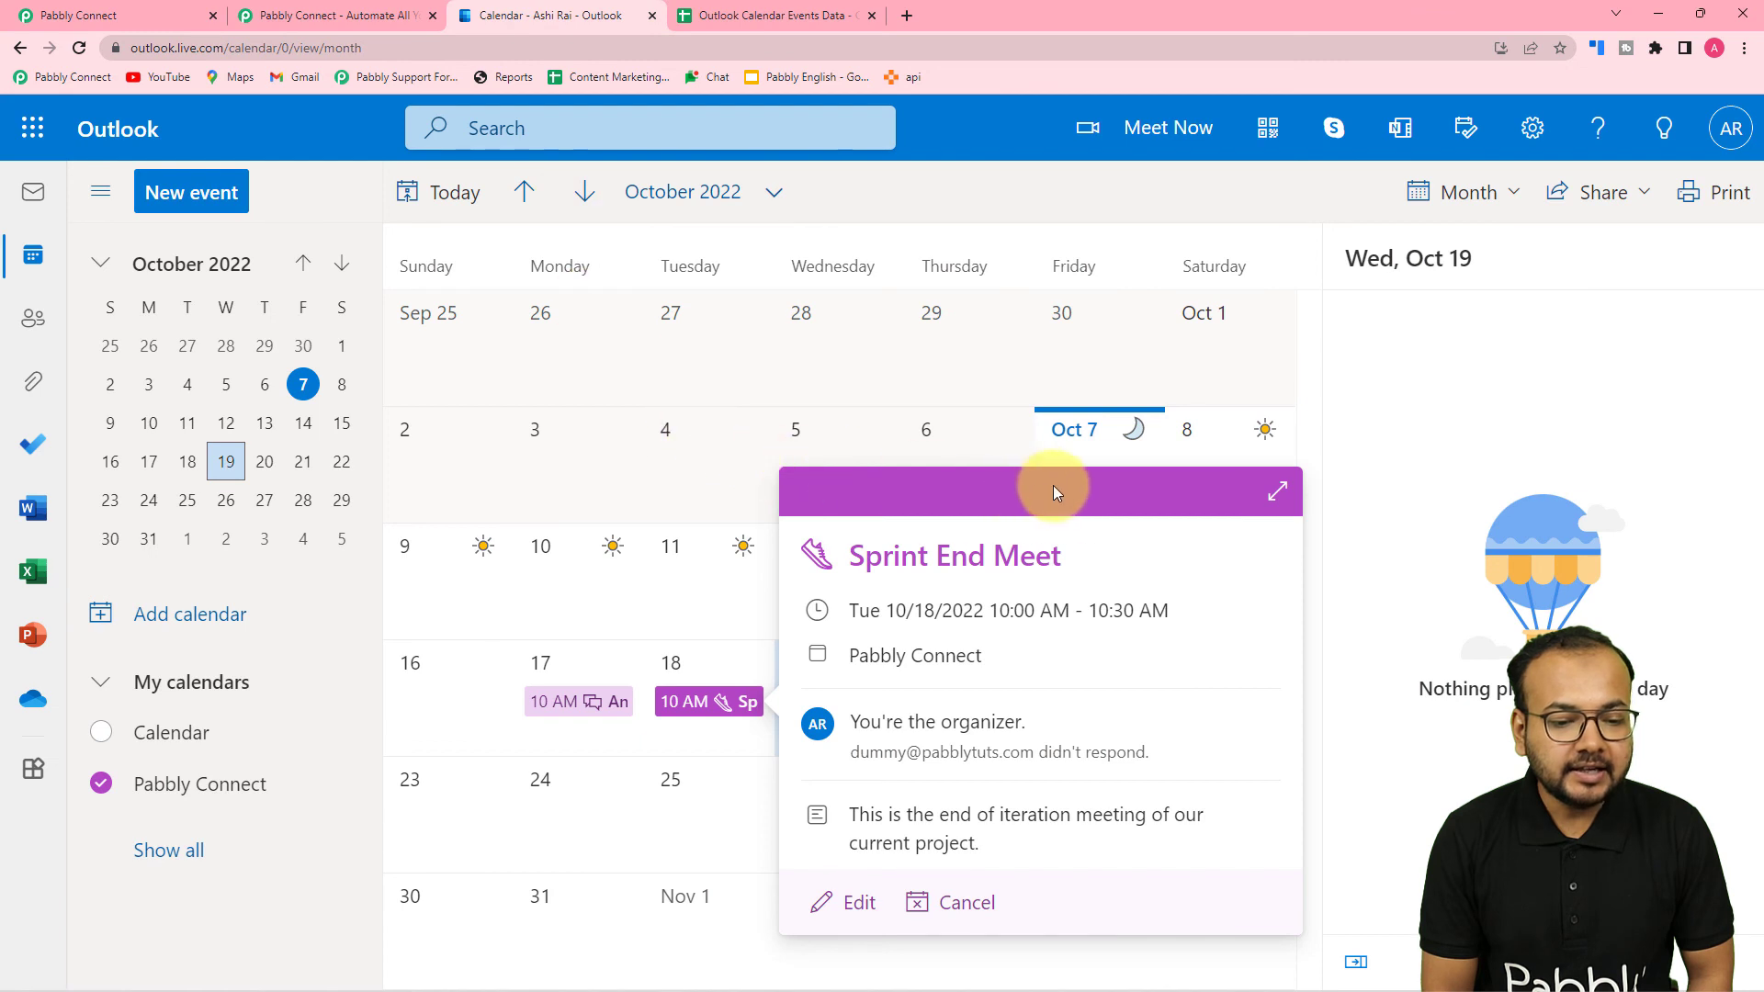
click(886, 405)
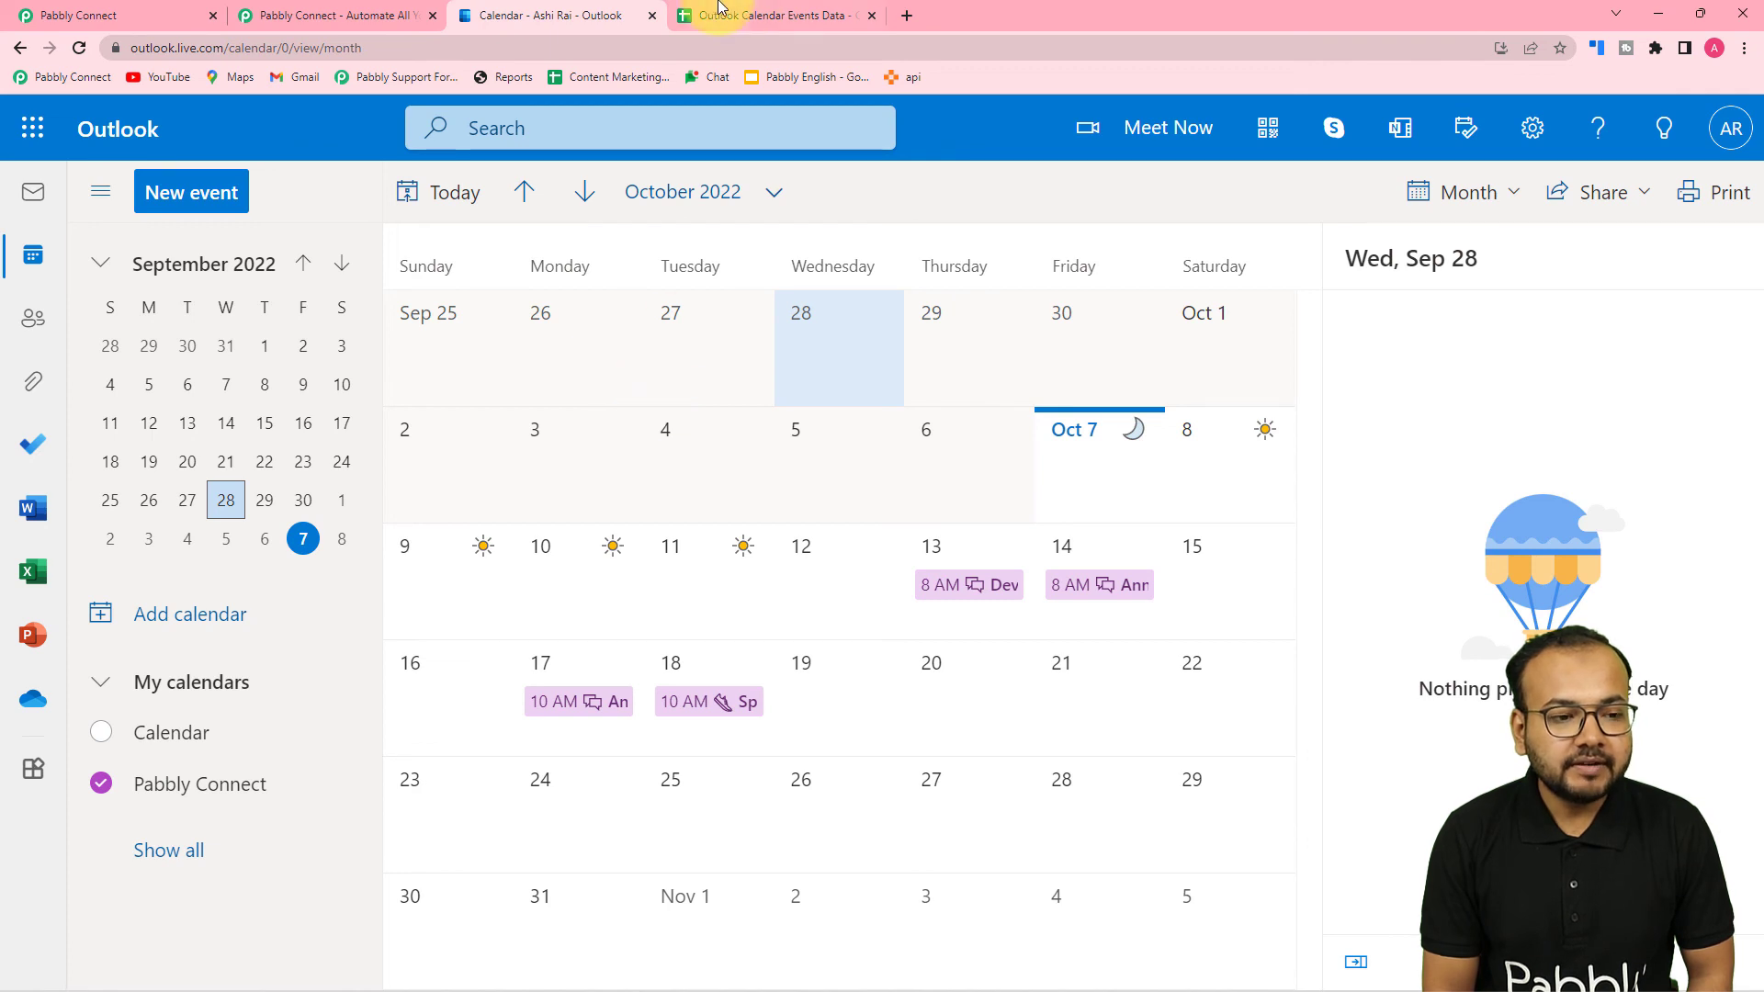
click(763, 18)
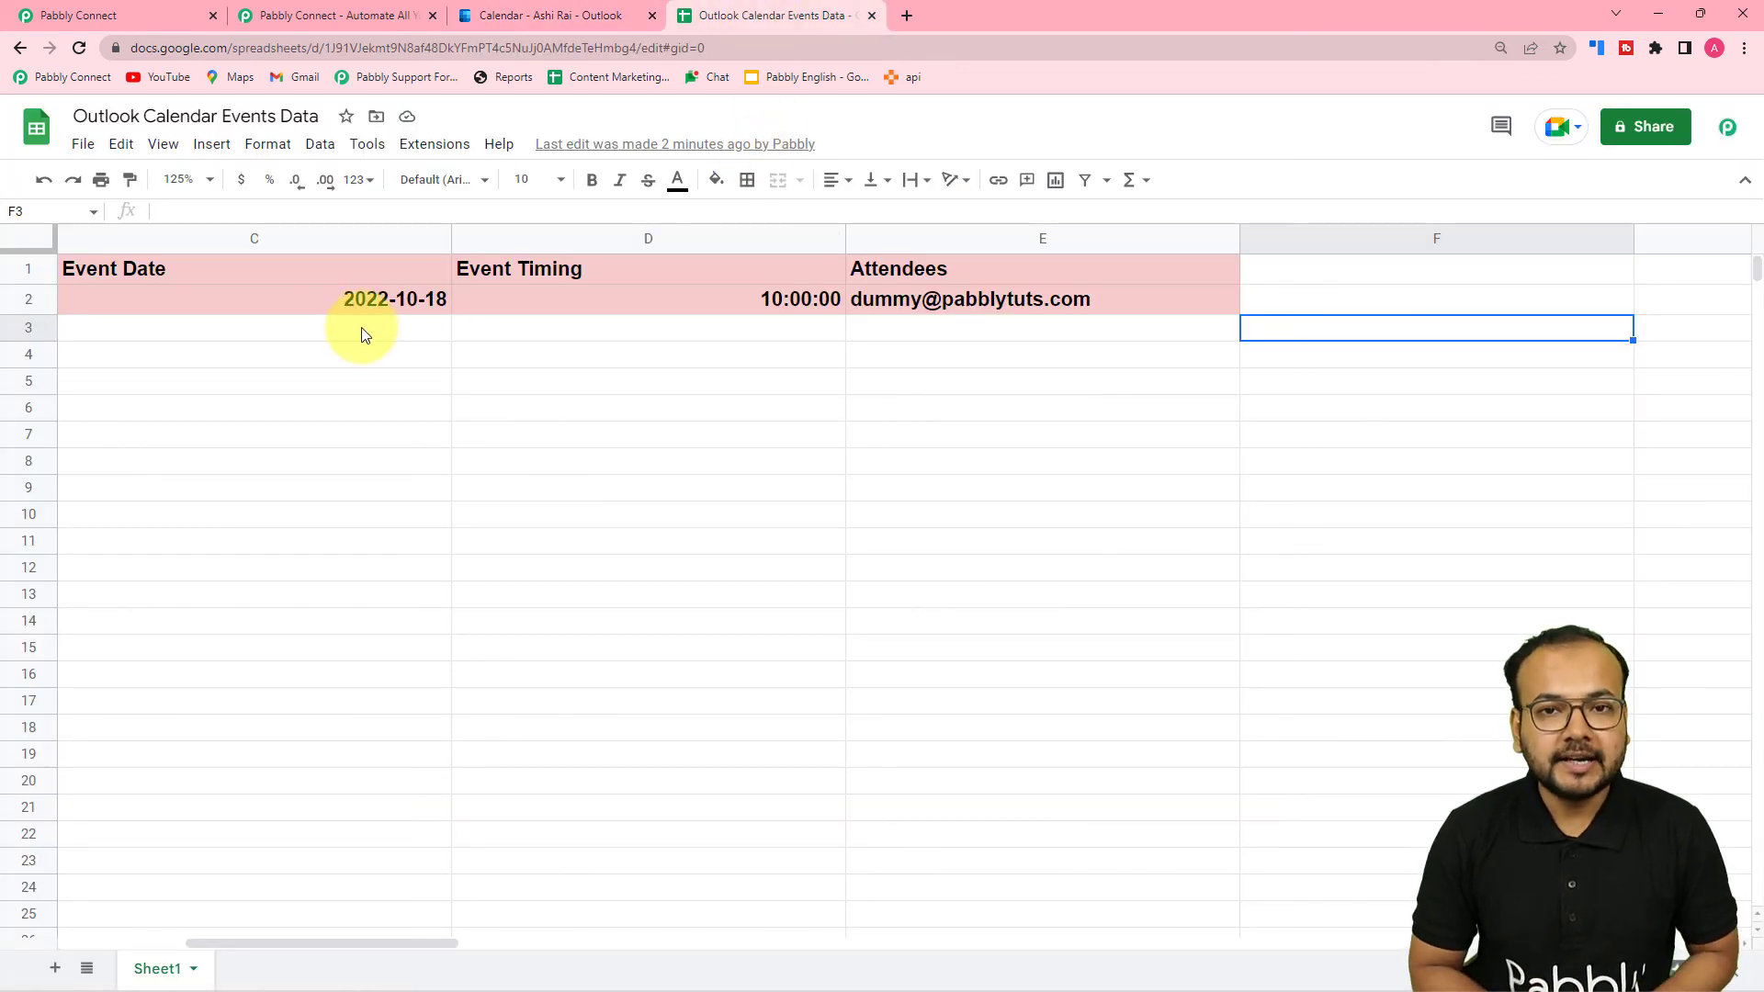
click(83, 16)
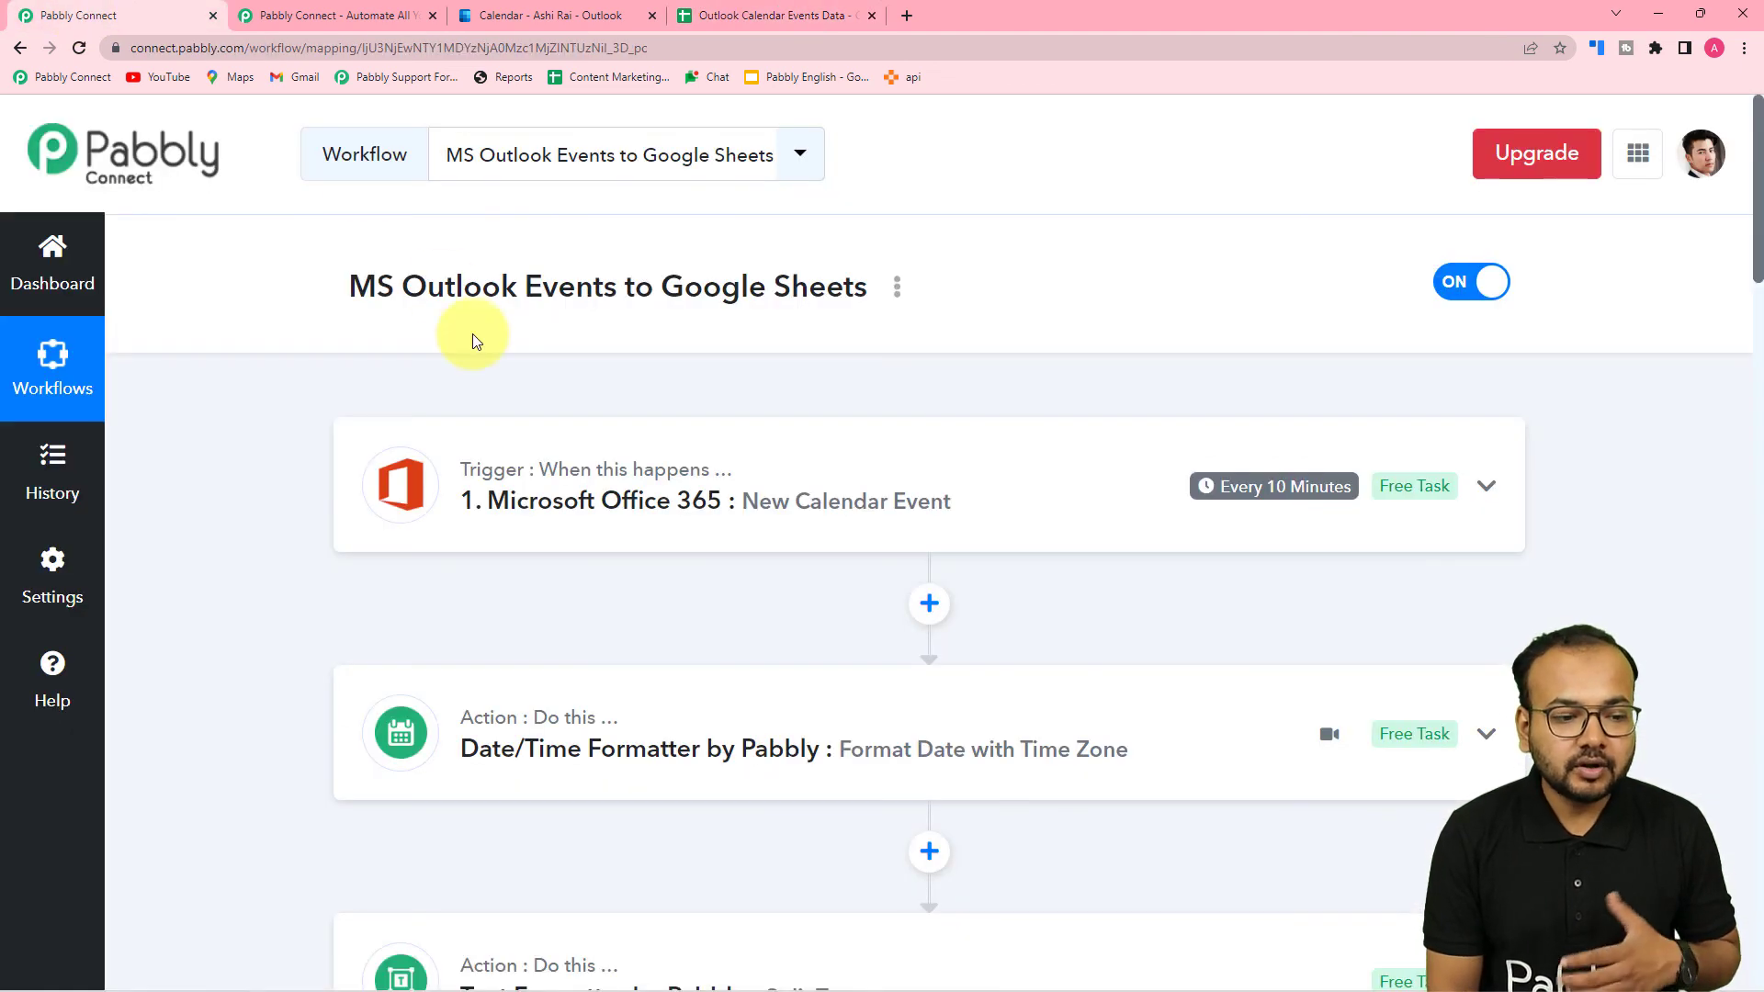